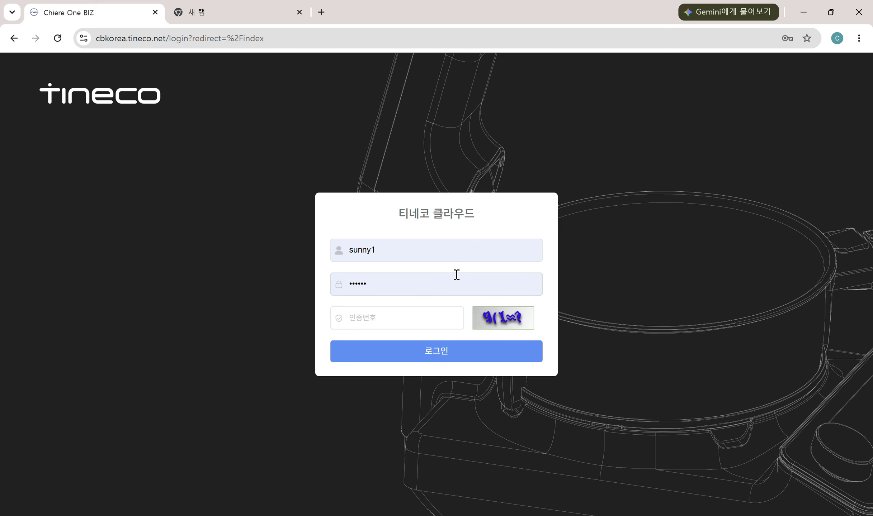
Log in to 티네코 클라우드 with the saved account credentials and the CAPTCHA verification code, and dismiss the password-change warning
{"action": "left_click", "coordinate": [461, 257]}
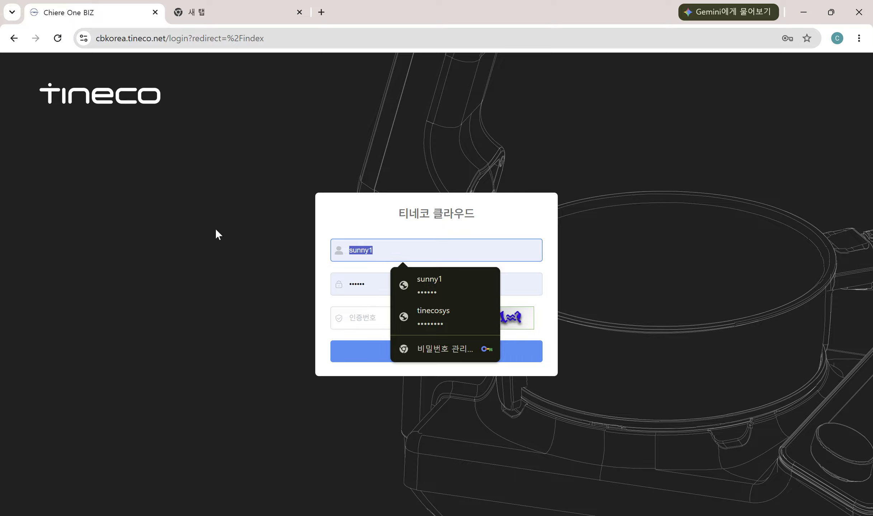
{"action": "left_click", "coordinate": [445, 285]}
{"action": "left_click", "coordinate": [388, 276]}
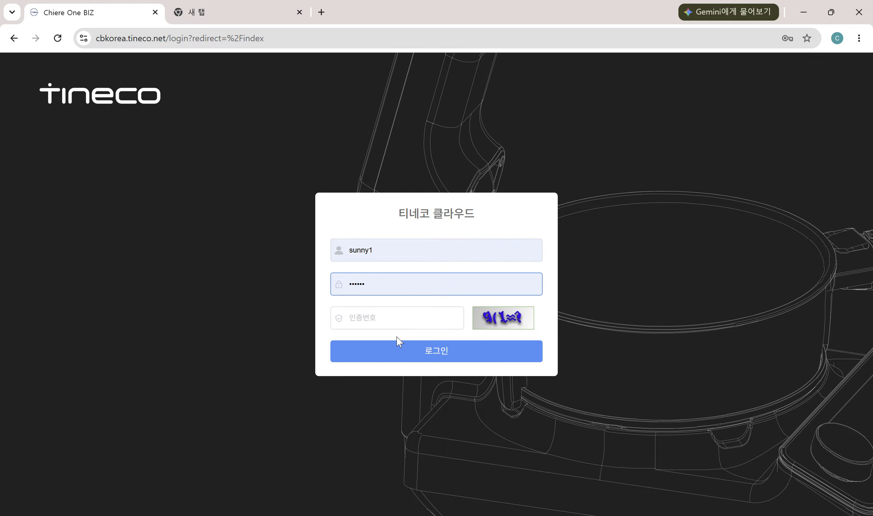
{"action": "left_click", "coordinate": [410, 322]}
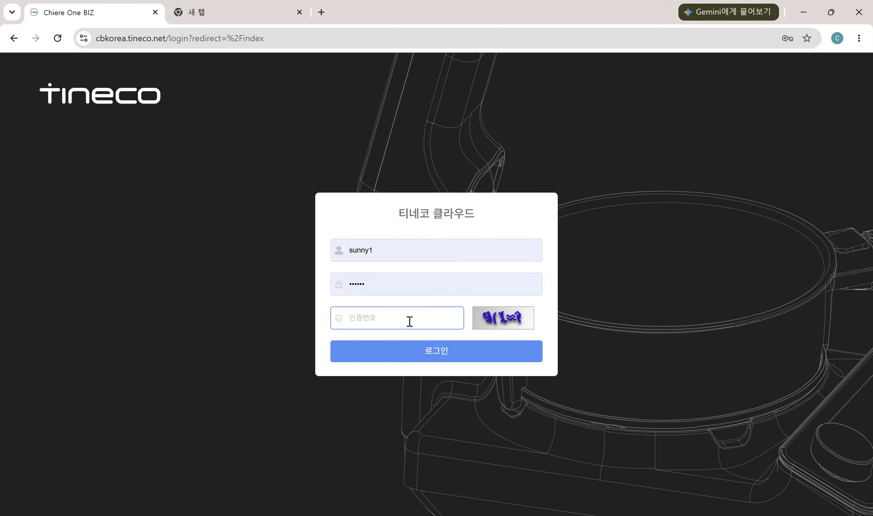
{"action": "type", "text": "9"}
{"action": "left_click", "coordinate": [385, 350]}
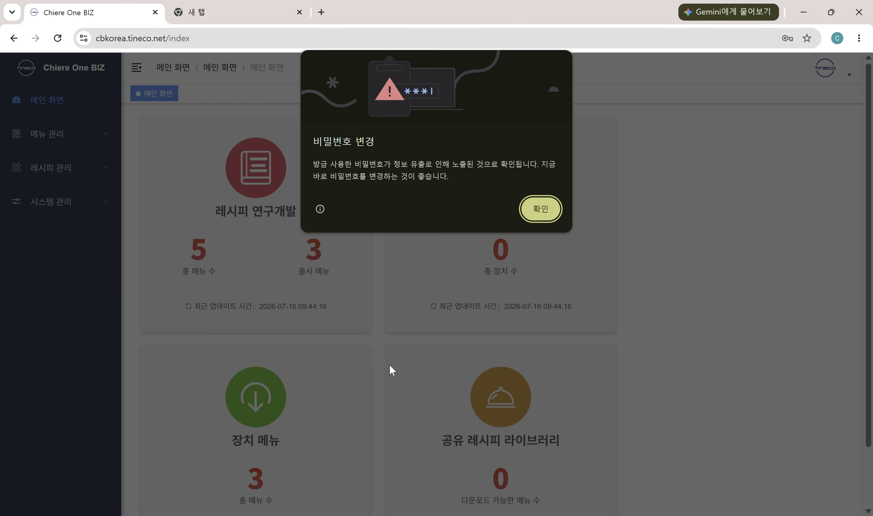
{"action": "left_click", "coordinate": [558, 208]}
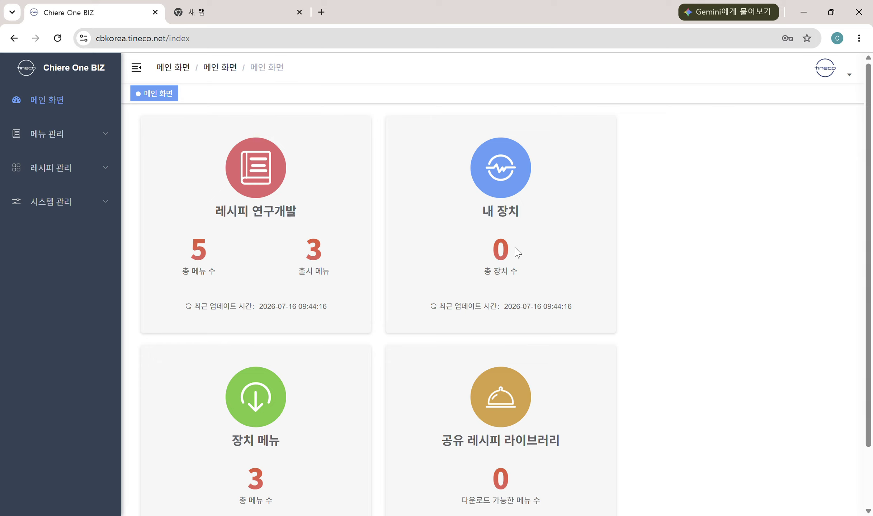
Open the 레시피 연구개발 recipe list under 메뉴 관리
{"action": "left_click", "coordinate": [223, 248]}
{"action": "left_click", "coordinate": [64, 142]}
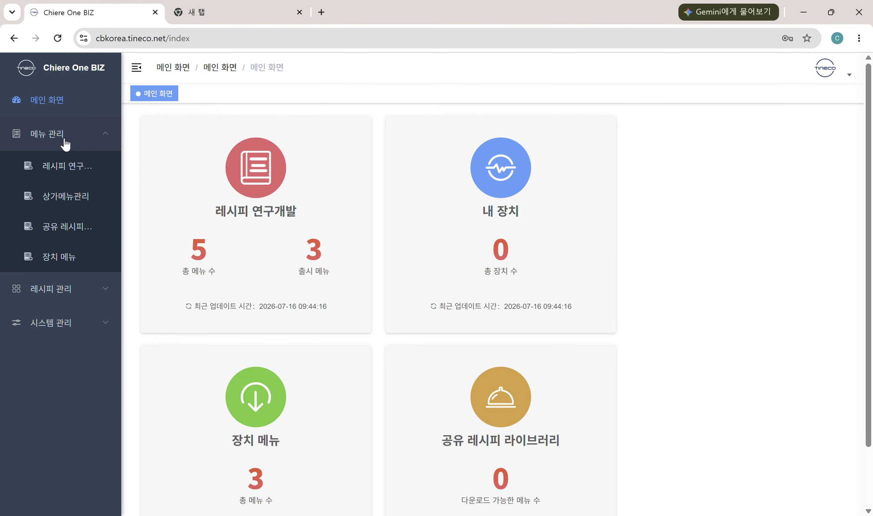
{"action": "left_click", "coordinate": [64, 166]}
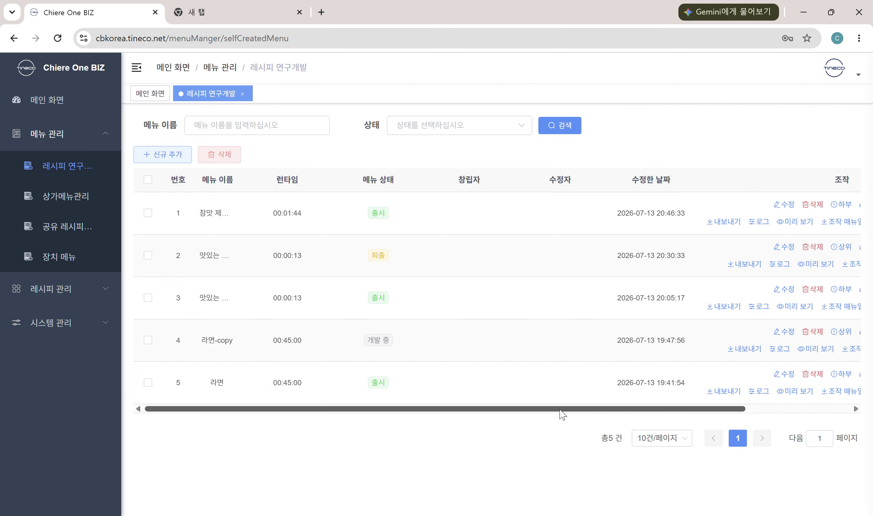
Download and view the QR code image of the 참맛 제육볶음 recipe in the first row, and close the image
{"action": "left_click_drag", "start_coordinate": [560, 410], "coordinate": [766, 428]}
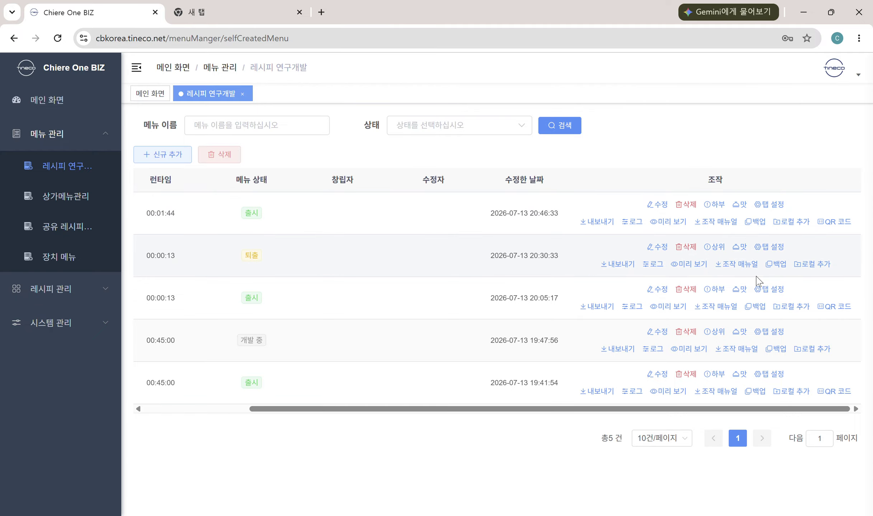
{"action": "left_click", "coordinate": [834, 224]}
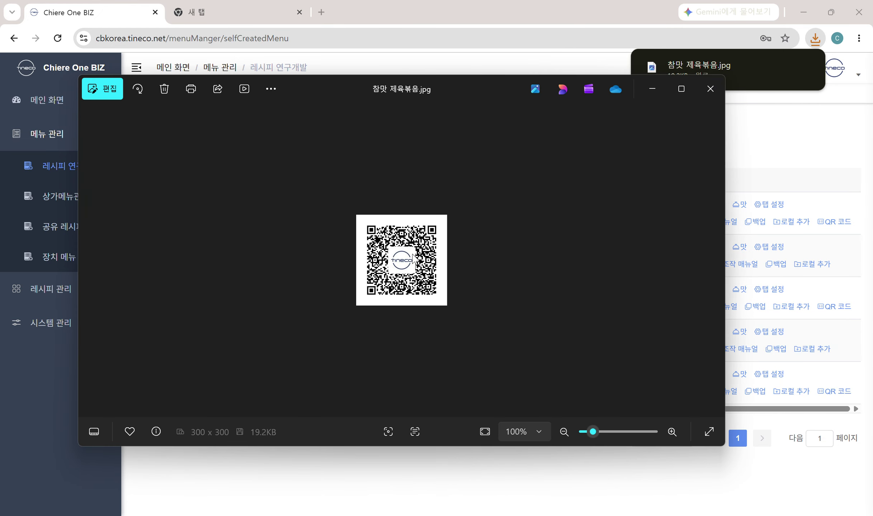
{"action": "left_click", "coordinate": [711, 88]}
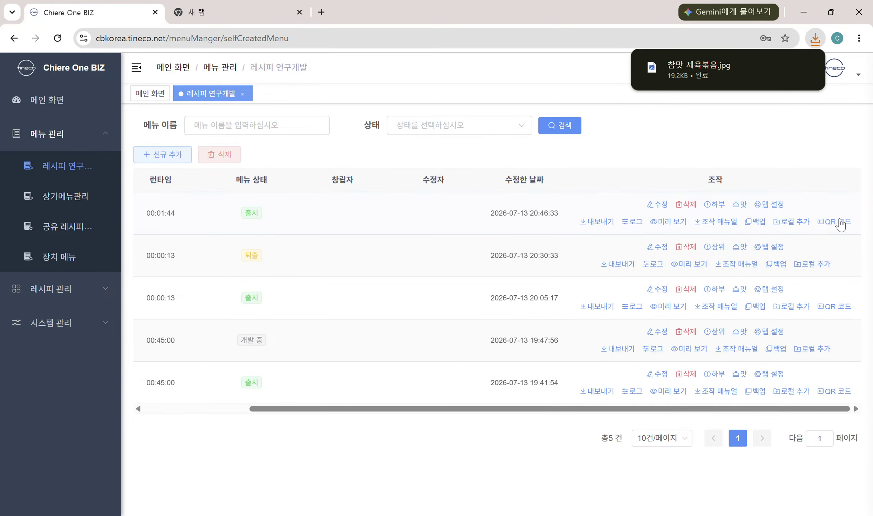
Create a backup copy of the 참맛 제육볶음 recipe and check it in the recipe list
{"action": "left_click", "coordinate": [761, 228]}
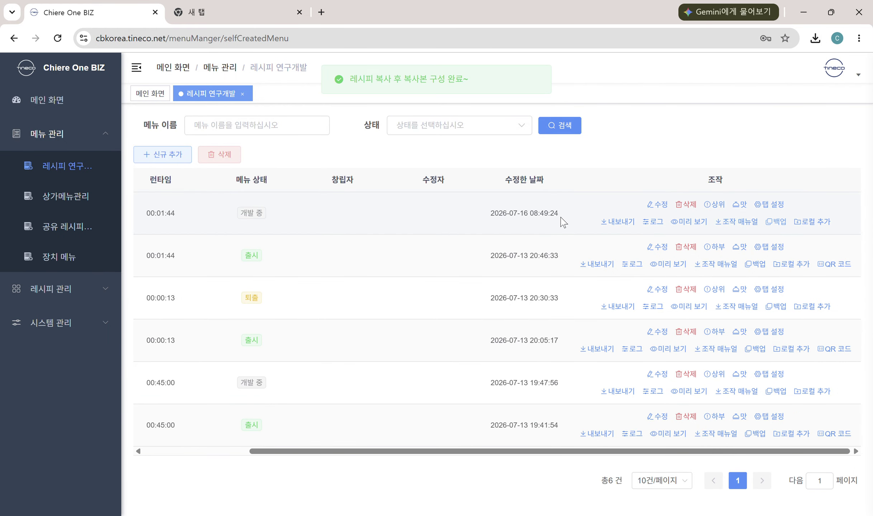
{"action": "left_click_drag", "start_coordinate": [446, 452], "coordinate": [234, 447]}
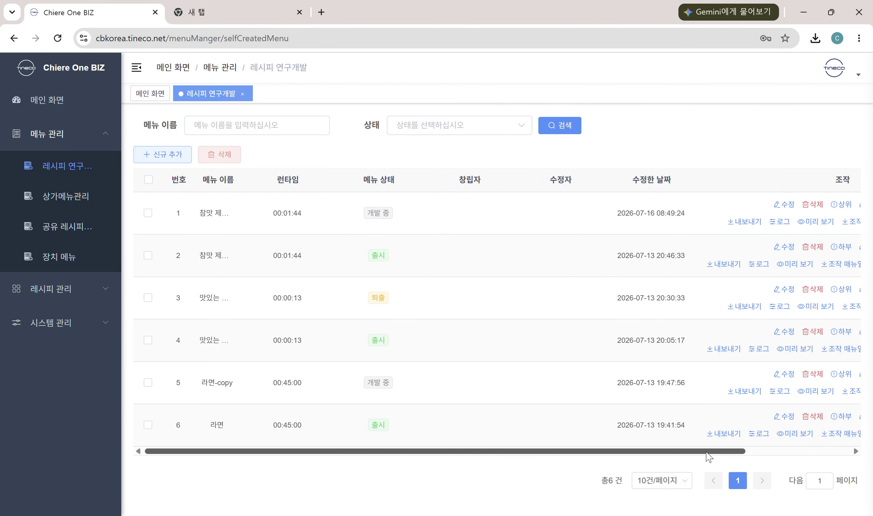
View the change logs of the copied 참맛 제육볶음 recipe and of the original in the second row
{"action": "left_click_drag", "start_coordinate": [706, 453], "coordinate": [796, 455]}
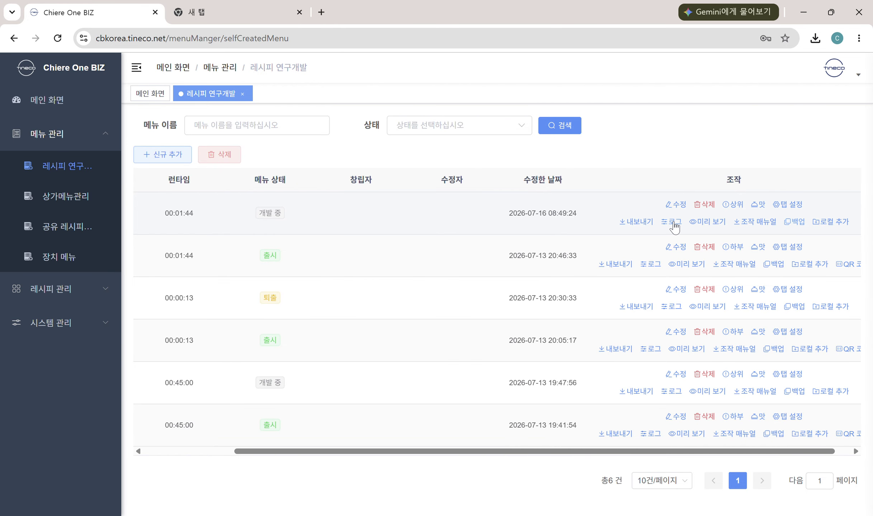
{"action": "left_click", "coordinate": [672, 222]}
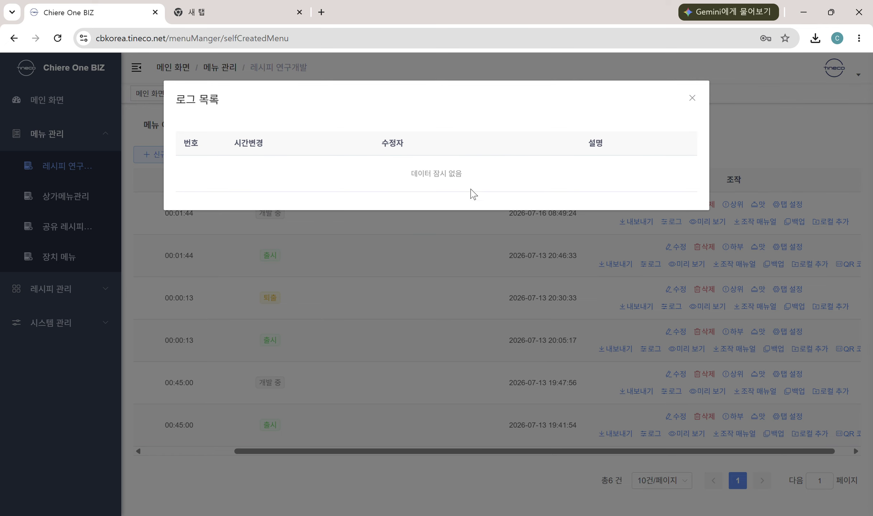
{"action": "left_click", "coordinate": [692, 99]}
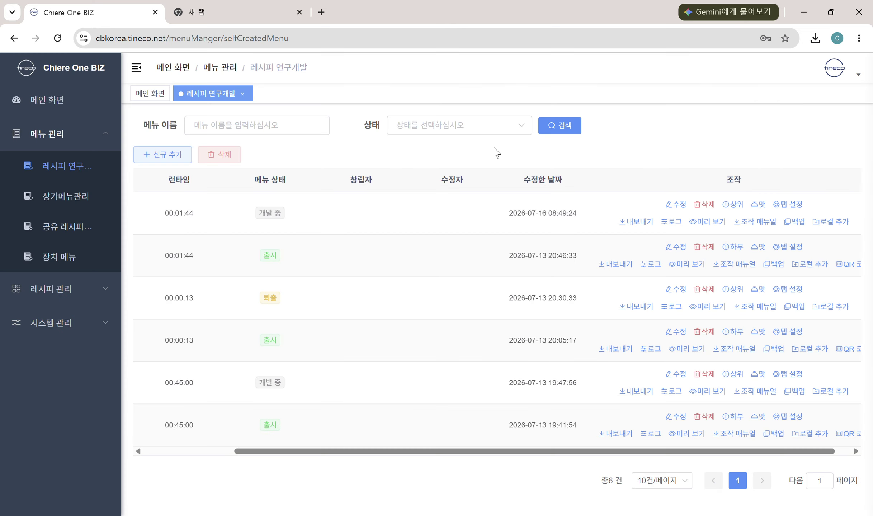
{"action": "left_click_drag", "start_coordinate": [376, 453], "coordinate": [500, 479]}
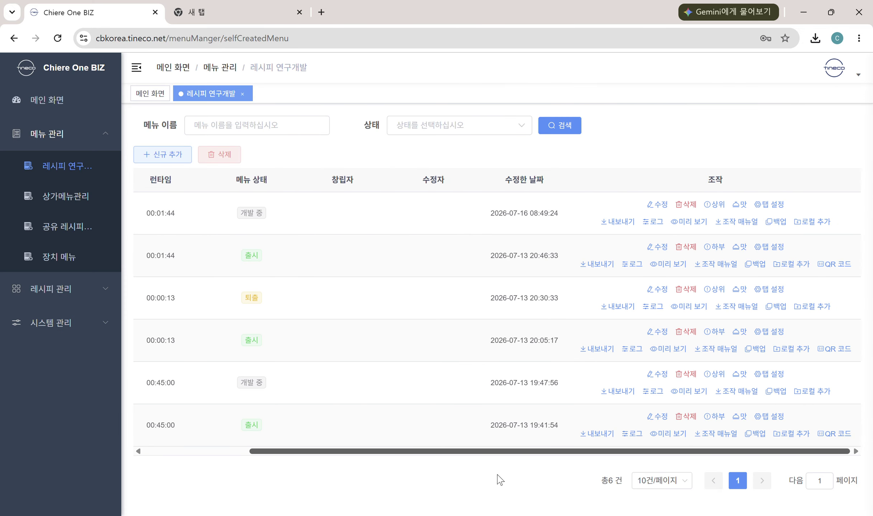
{"action": "left_click", "coordinate": [650, 223]}
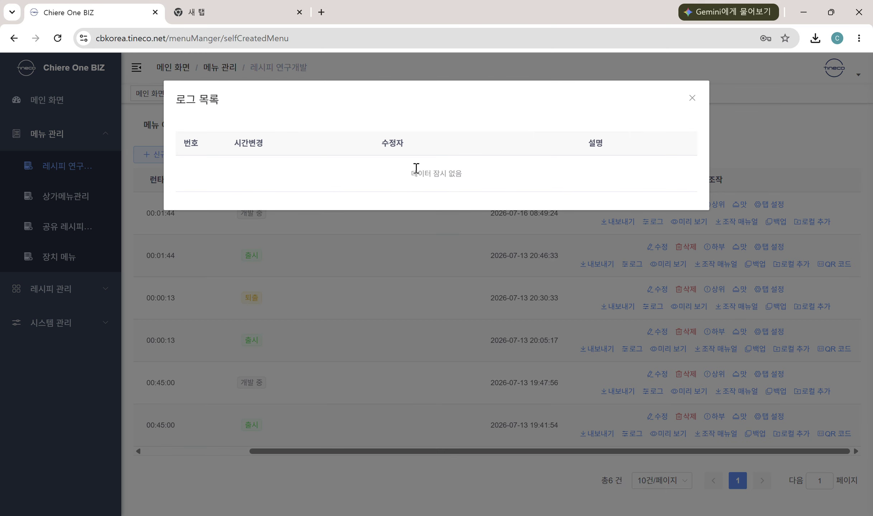
{"action": "left_click", "coordinate": [692, 99]}
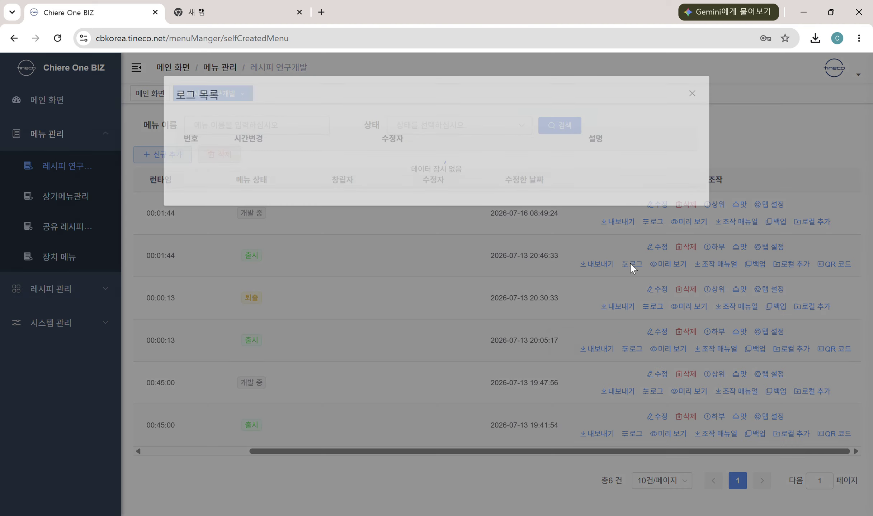
{"action": "left_click", "coordinate": [630, 264]}
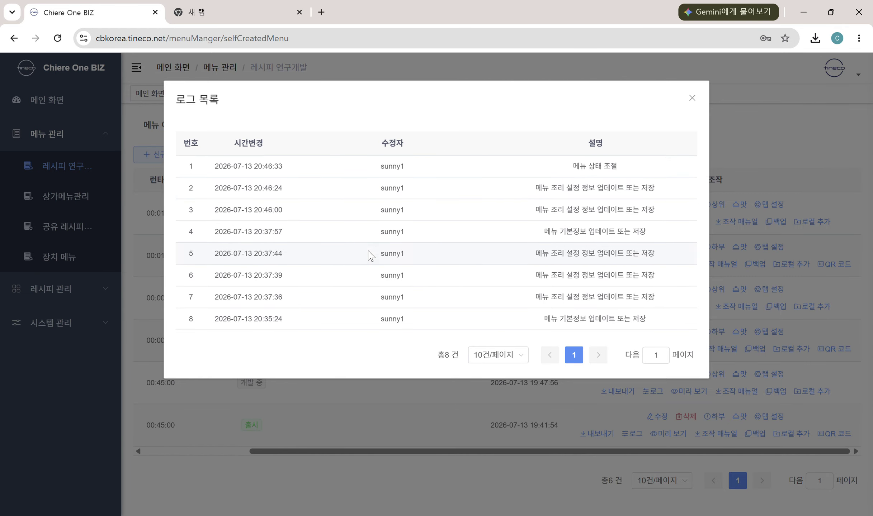
{"action": "left_click", "coordinate": [692, 98]}
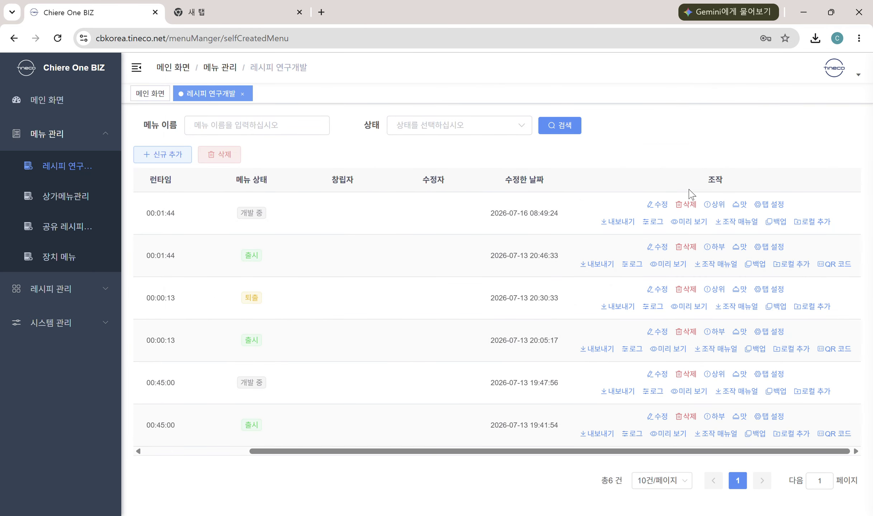
Export the copied 참맛 제육볶음 recipe in the first row
{"action": "left_click", "coordinate": [613, 223]}
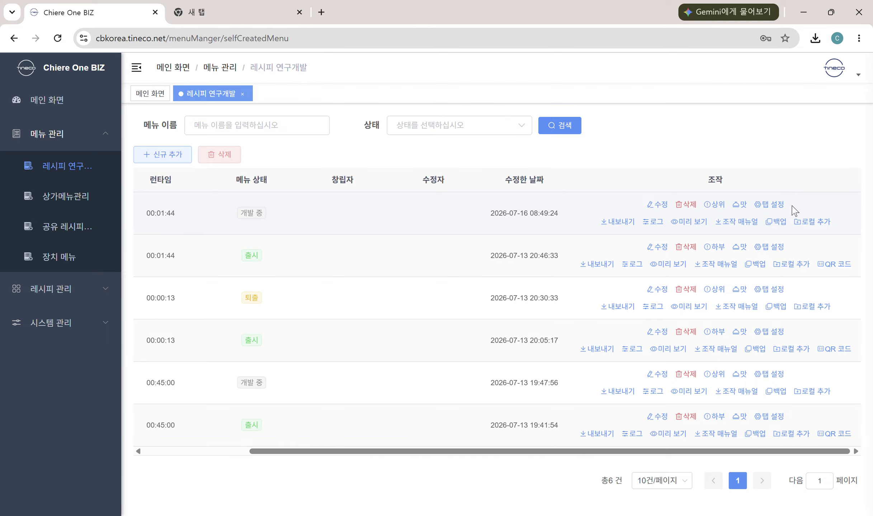
Publish the copied 참맛 제육볶음 recipe with 상위 and withdraw it again with 하부
{"action": "left_click", "coordinate": [715, 205]}
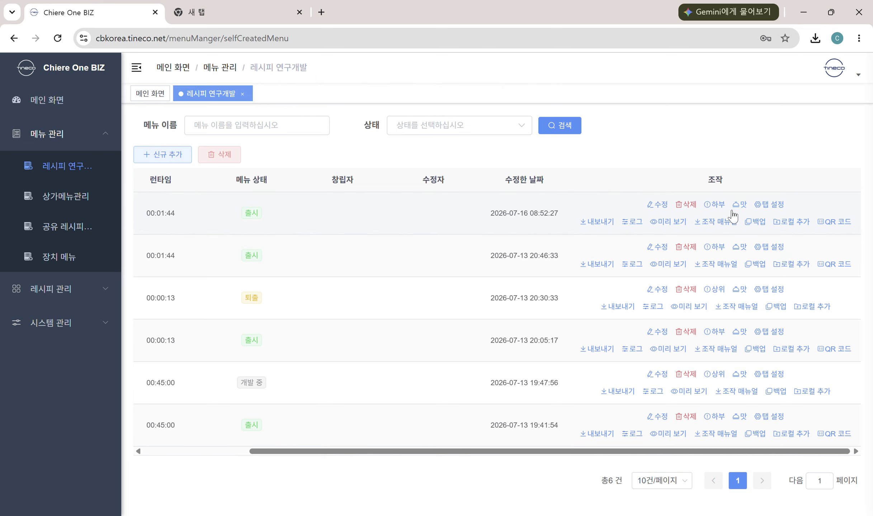
{"action": "left_click", "coordinate": [715, 205]}
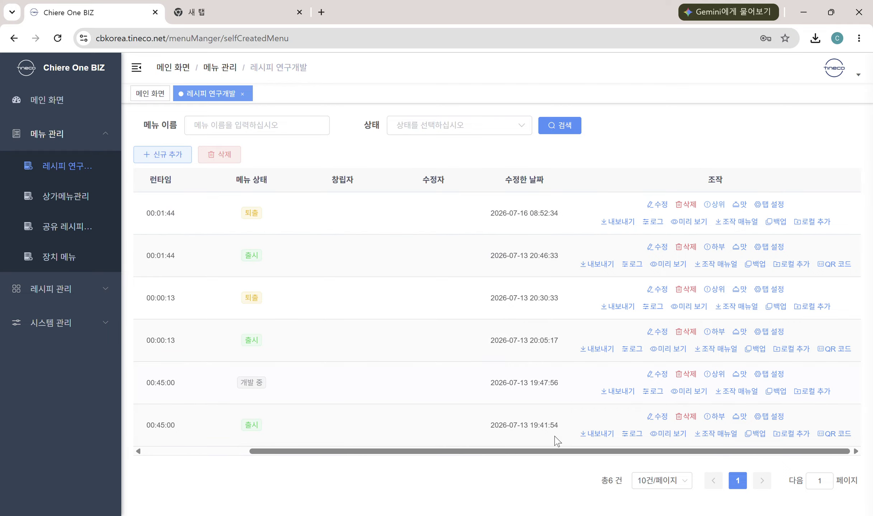
Open the original 참맛 제육볶음 recipe for editing and review its basic information, ingredients, sauces and dish image
{"action": "left_click_drag", "start_coordinate": [553, 453], "coordinate": [464, 361]}
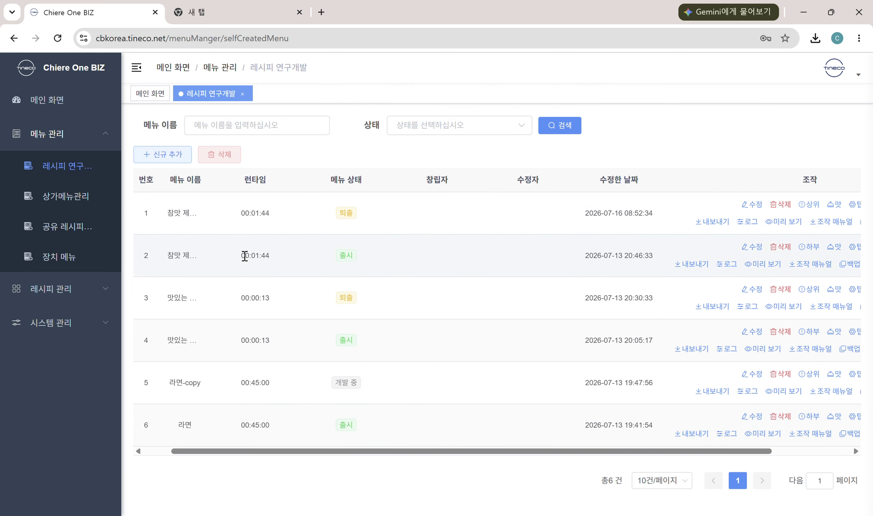
{"action": "left_click", "coordinate": [753, 250]}
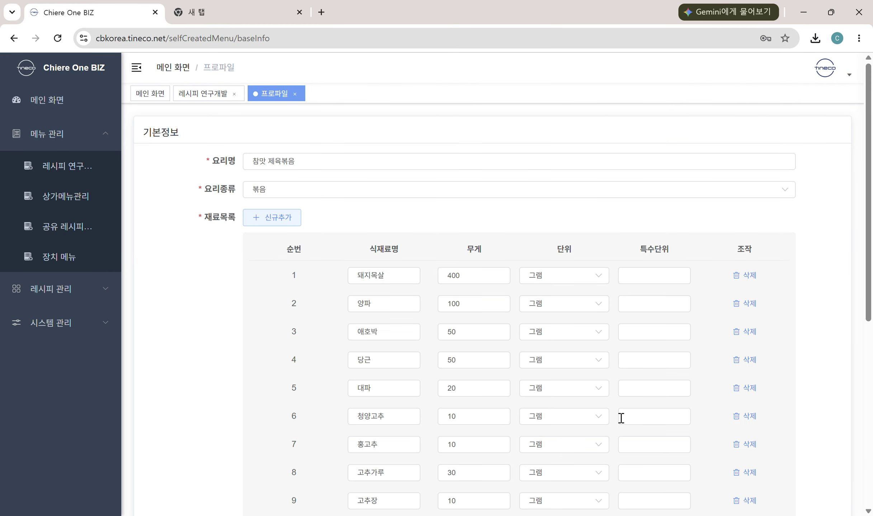
{"action": "scroll", "coordinate": [520, 375], "scroll_direction": "down", "scroll_amount": 2}
{"action": "scroll", "coordinate": [520, 375], "scroll_direction": "down", "scroll_amount": 7}
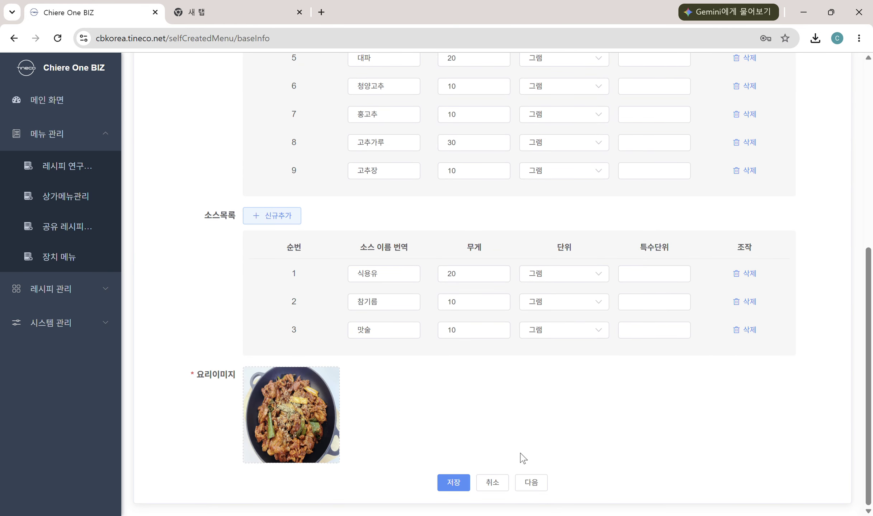
Continue to the recipe's 요리 과정 page and look through its cooking steps
{"action": "left_click", "coordinate": [537, 487]}
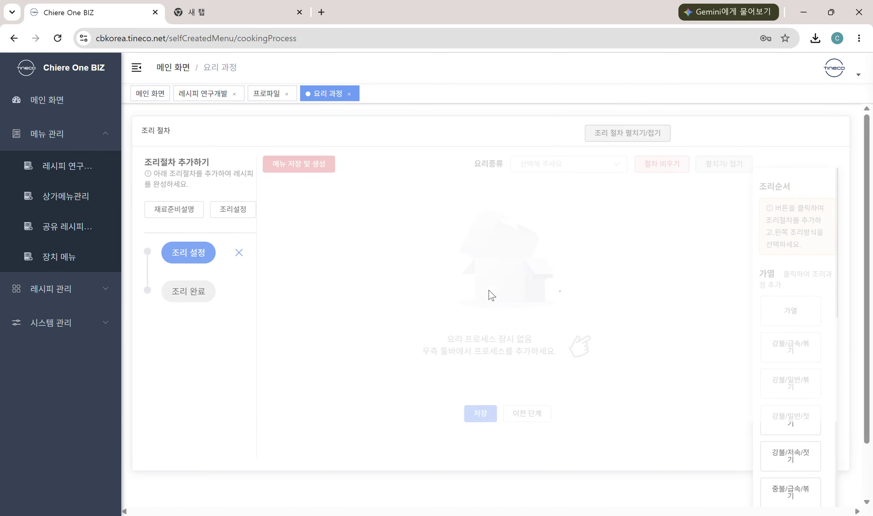
{"action": "scroll", "coordinate": [487, 291], "scroll_direction": "down", "scroll_amount": 2}
{"action": "scroll", "coordinate": [487, 286], "scroll_direction": "down", "scroll_amount": 3}
{"action": "scroll", "coordinate": [503, 331], "scroll_direction": "up", "scroll_amount": 5}
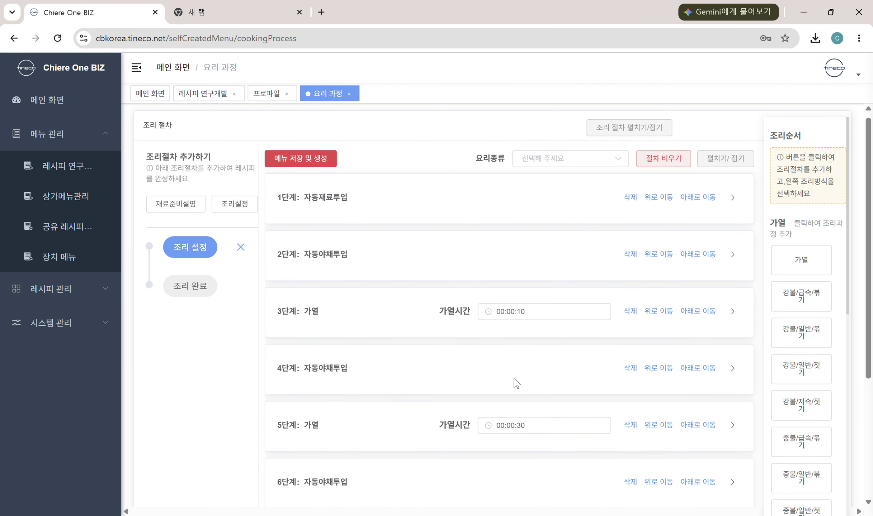
{"action": "scroll", "coordinate": [477, 272], "scroll_direction": "down", "scroll_amount": 5}
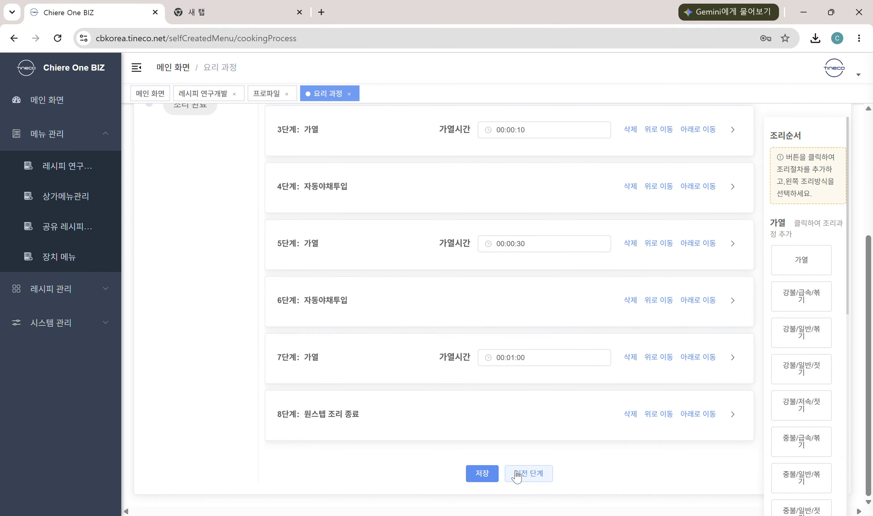
Go back to the recipe's basic information and recheck the ingredient and sauce weights
{"action": "left_click", "coordinate": [508, 473]}
{"action": "scroll", "coordinate": [577, 273], "scroll_direction": "down", "scroll_amount": 5}
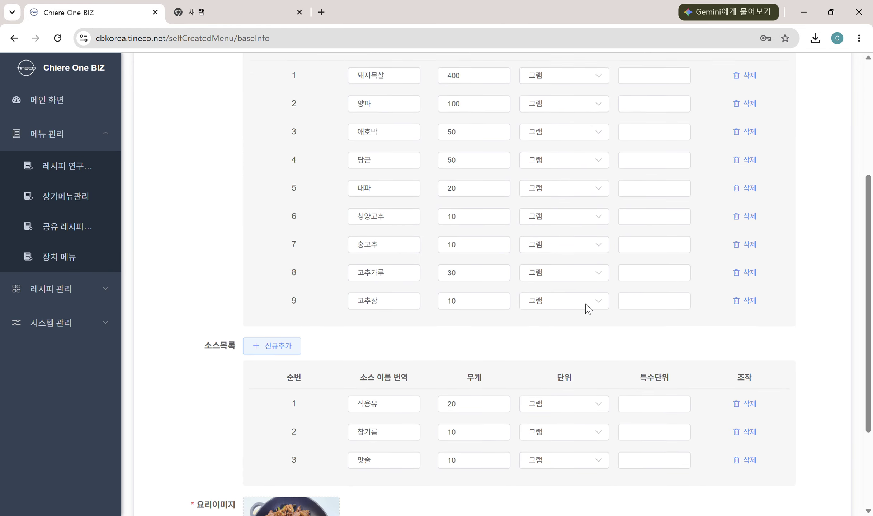
{"action": "scroll", "coordinate": [445, 198], "scroll_direction": "up", "scroll_amount": 3}
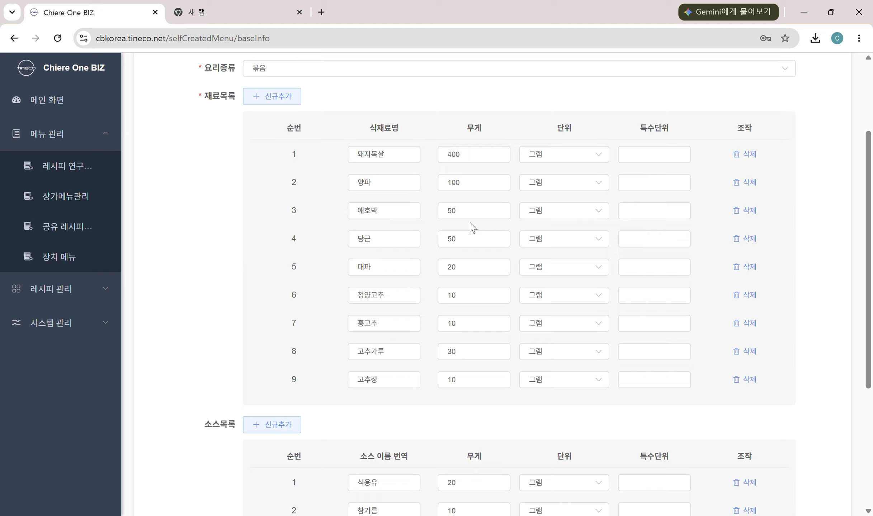
{"action": "scroll", "coordinate": [473, 227], "scroll_direction": "down", "scroll_amount": 3}
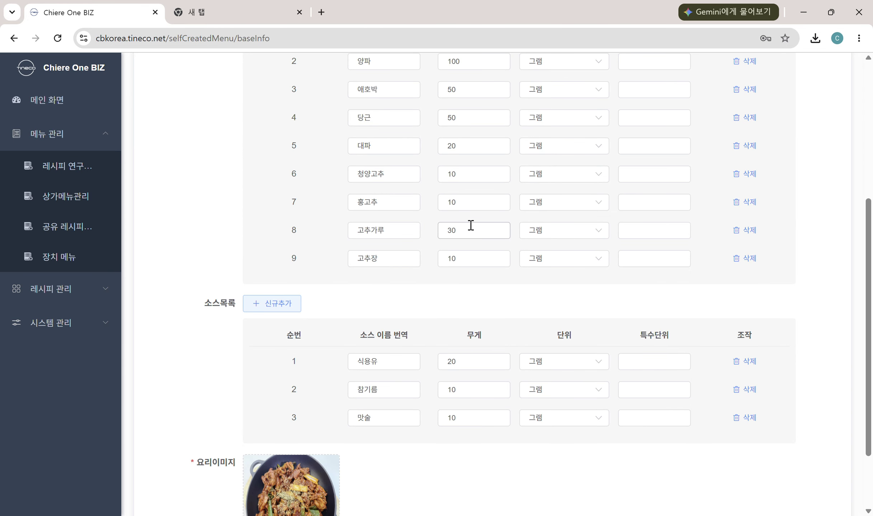
{"action": "scroll", "coordinate": [471, 225], "scroll_direction": "down", "scroll_amount": 3}
Review the cooking steps of 참맛 제육볶음 once more and return to the 레시피 연구개발 list
{"action": "left_click", "coordinate": [534, 481]}
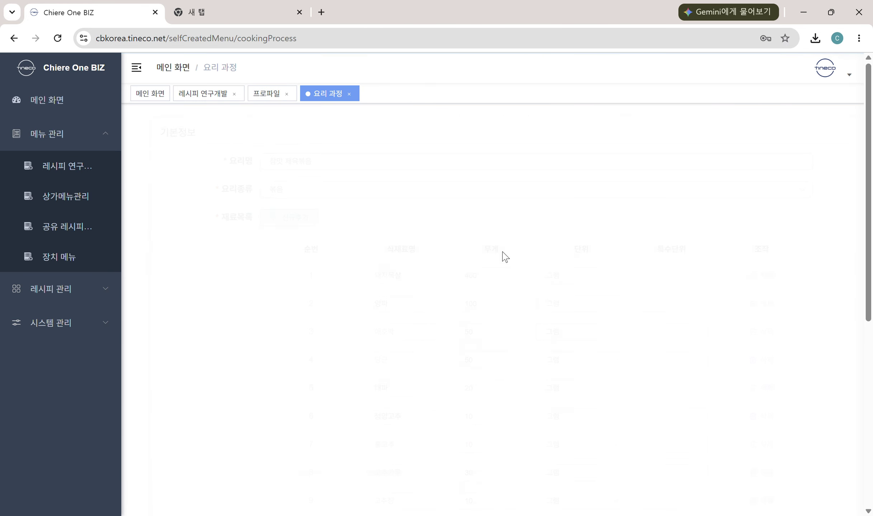
{"action": "scroll", "coordinate": [513, 282], "scroll_direction": "down", "scroll_amount": 5}
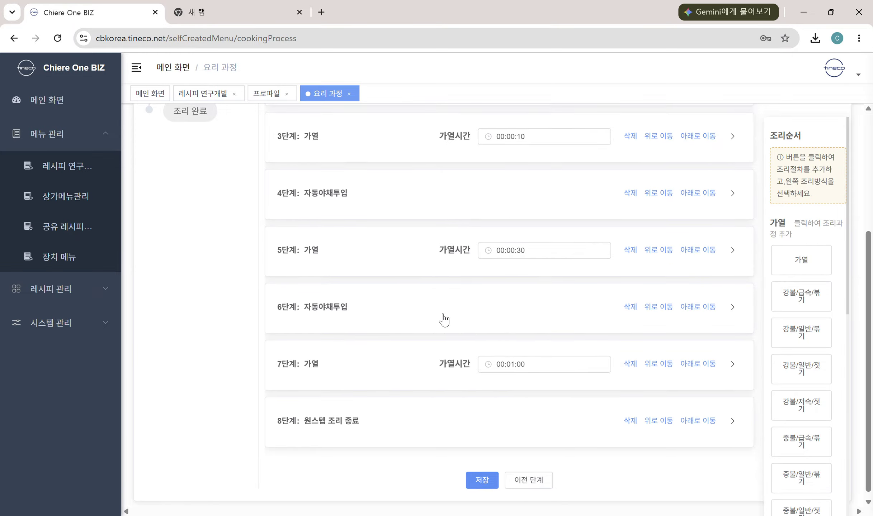
{"action": "scroll", "coordinate": [394, 294], "scroll_direction": "up", "scroll_amount": 5}
{"action": "left_click", "coordinate": [39, 168]}
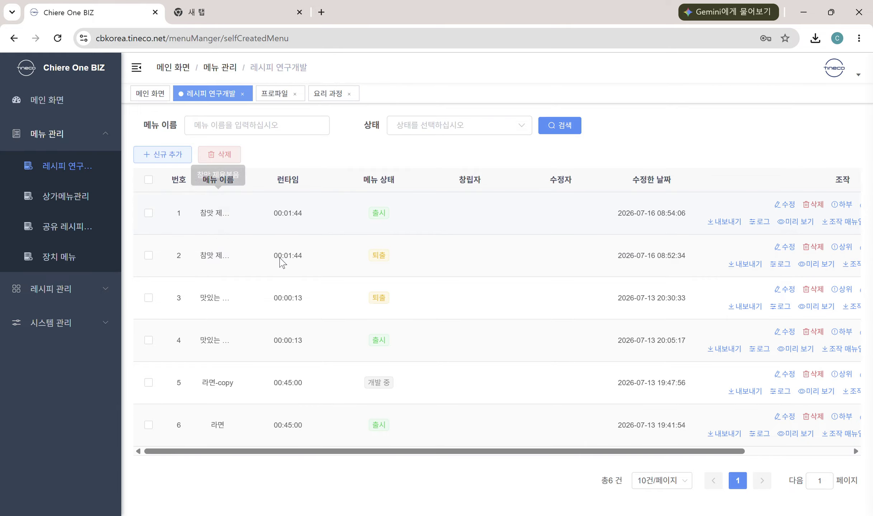
Create a new recipe from the 레시피 연구개발 list and name the dish 불고기
{"action": "left_click_drag", "start_coordinate": [721, 453], "coordinate": [746, 454]}
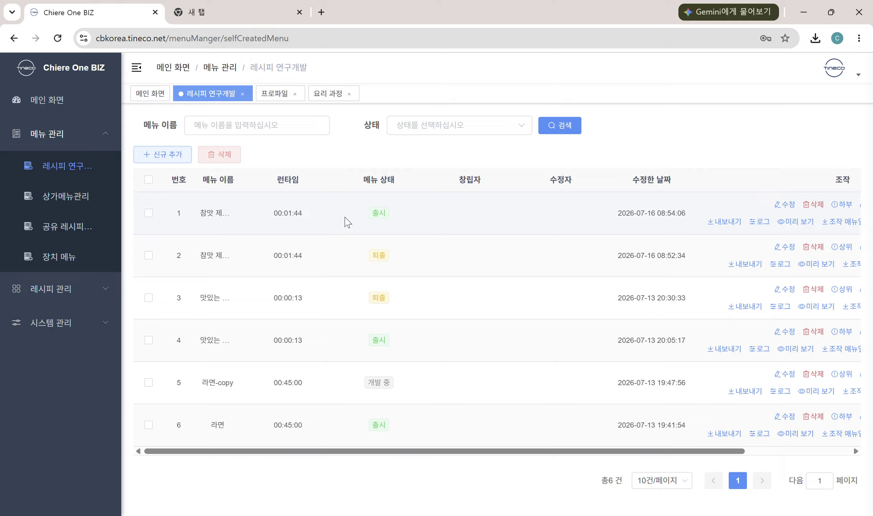
{"action": "left_click", "coordinate": [174, 160]}
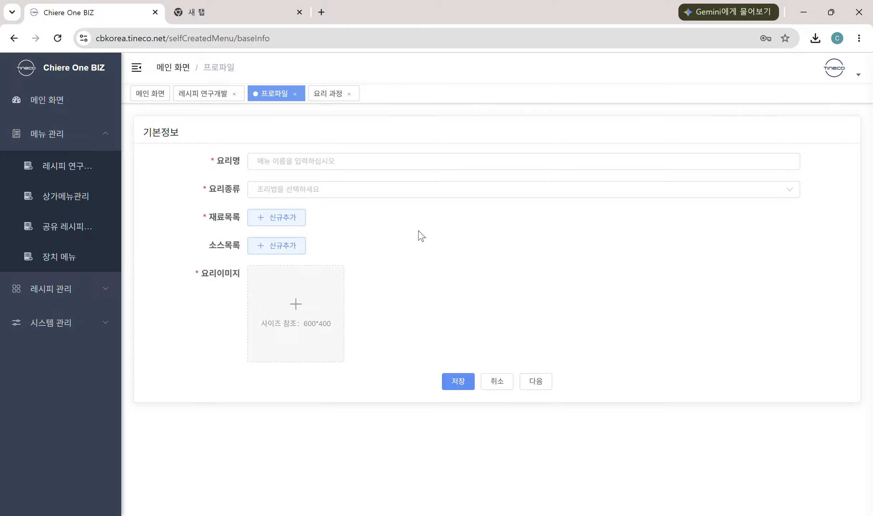
{"action": "left_click", "coordinate": [324, 168]}
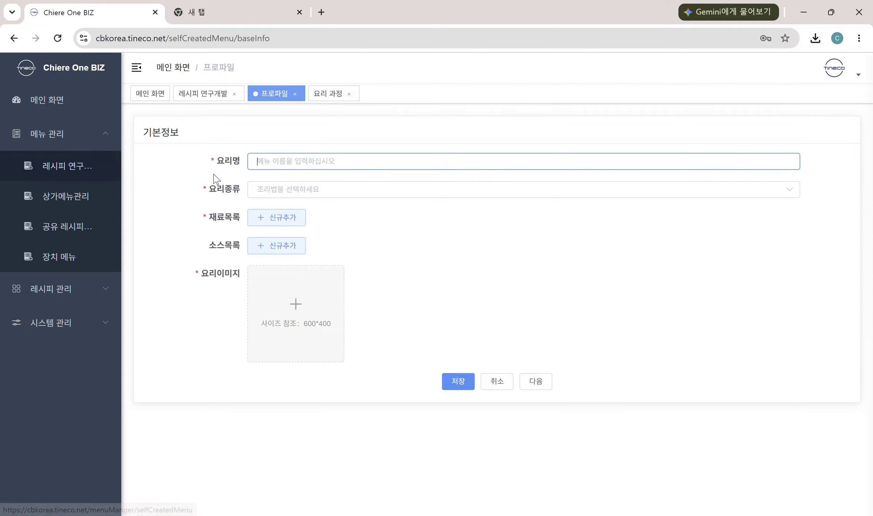
{"action": "double_click", "coordinate": [229, 162]}
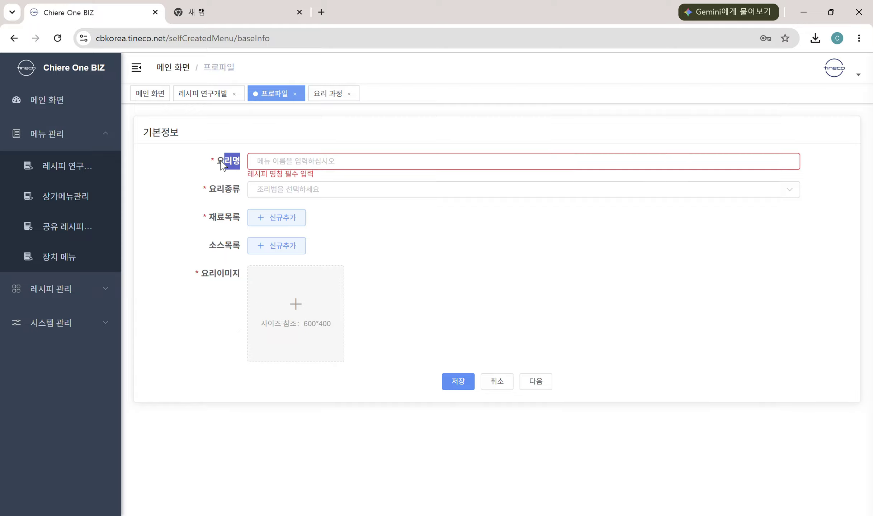
{"action": "left_click", "coordinate": [211, 166]}
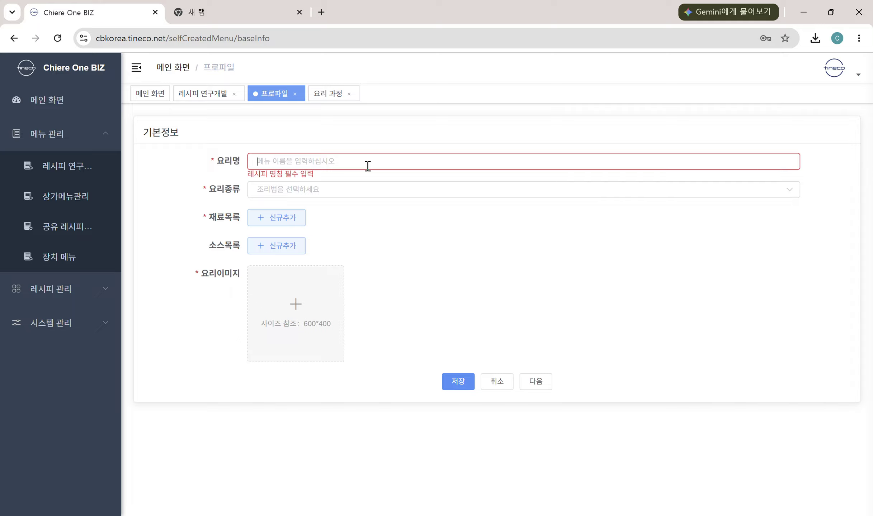
{"action": "type", "text": "불고기"}
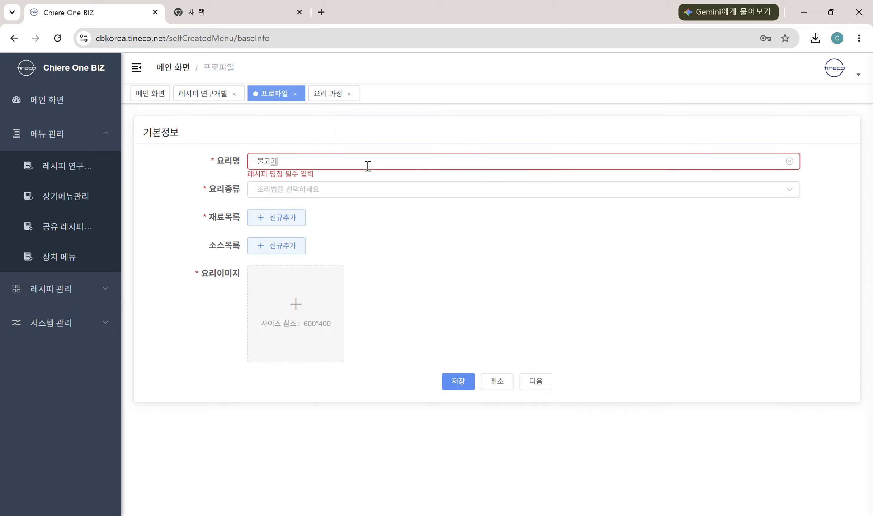
Set the dish type (요리종류) to 볶음 and look through the other available types
{"action": "left_click", "coordinate": [358, 194]}
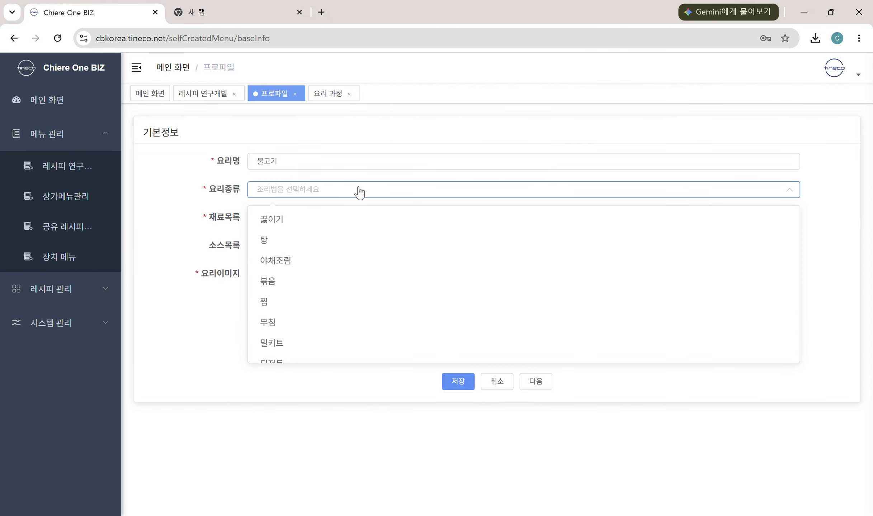
{"action": "left_click", "coordinate": [297, 289]}
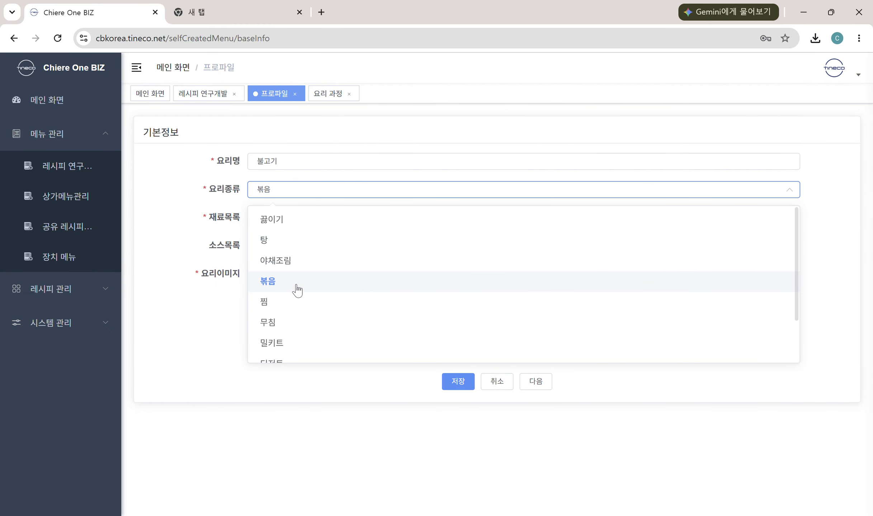
{"action": "left_click", "coordinate": [310, 198]}
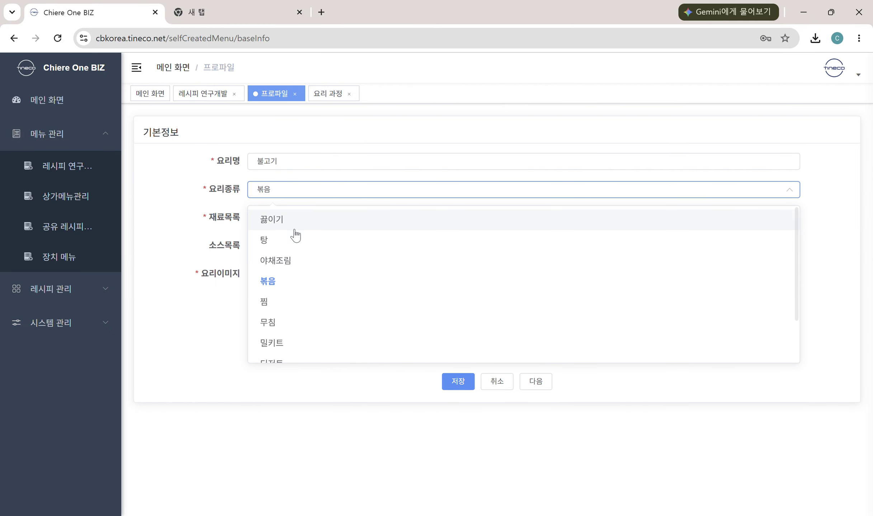
{"action": "scroll", "coordinate": [288, 316], "scroll_direction": "down", "scroll_amount": 2}
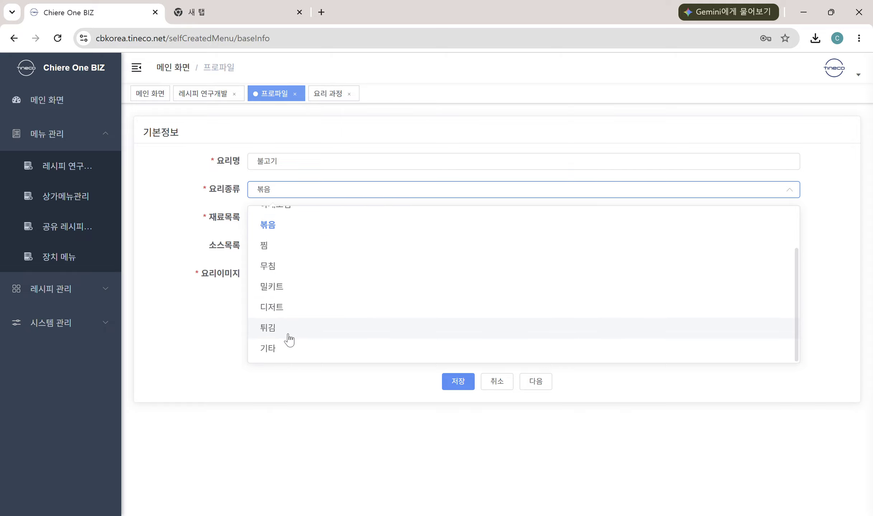
{"action": "left_click", "coordinate": [275, 373]}
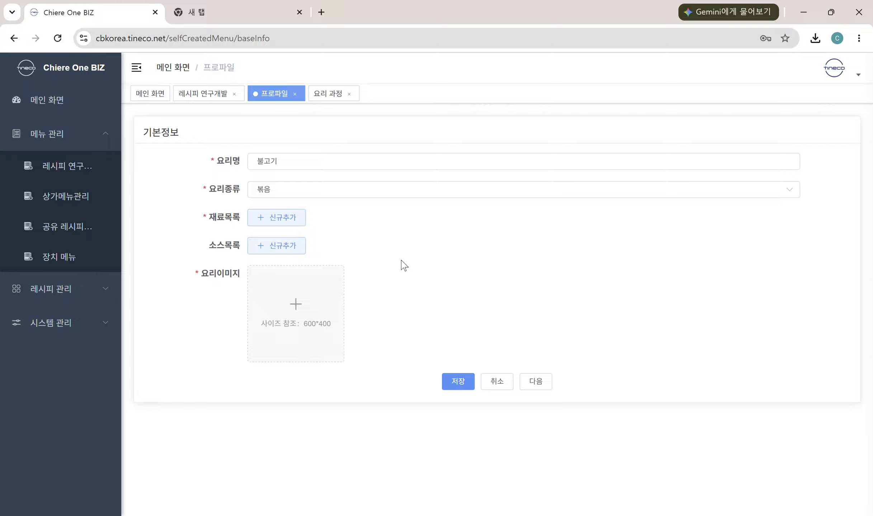
Add 돼지고기 to the ingredient list with a weight of 80
{"action": "left_click", "coordinate": [283, 225]}
{"action": "left_click", "coordinate": [393, 277]}
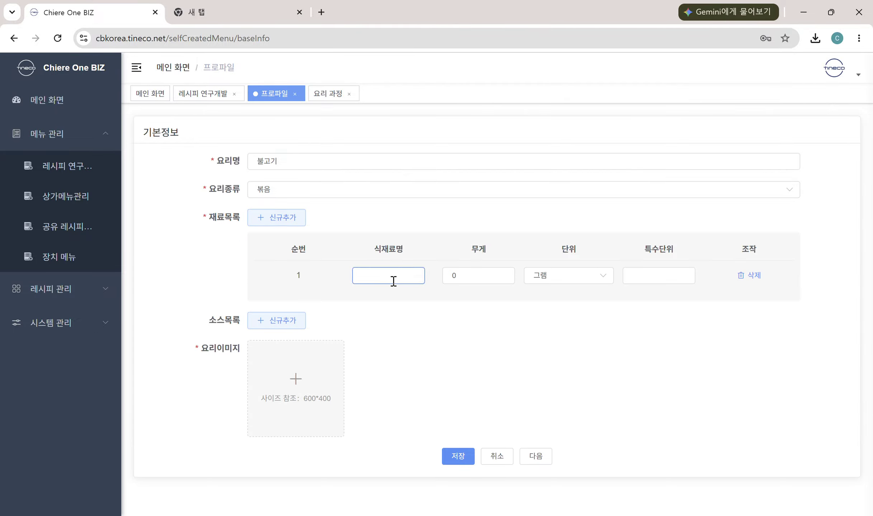
{"action": "type", "text": "돼지"}
{"action": "key", "text": "BackSpace"}
{"action": "key", "text": "BackSpace"}
{"action": "key", "text": "BackSpace"}
{"action": "type", "text": "돼지고기"}
{"action": "key", "text": "Tab"}
{"action": "type", "text": "8"}
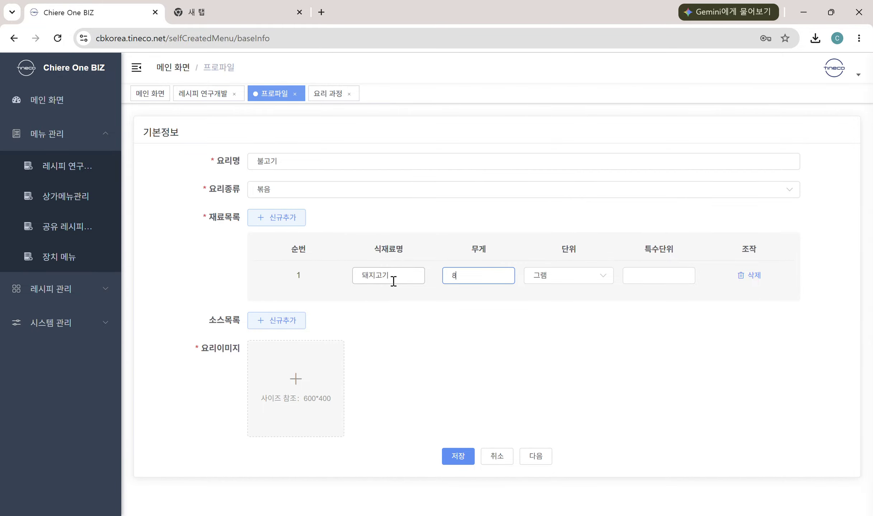
{"action": "type", "text": "0"}
Add 파 as the second ingredient with a weight of 20
{"action": "left_click", "coordinate": [274, 218]}
{"action": "left_click", "coordinate": [394, 309]}
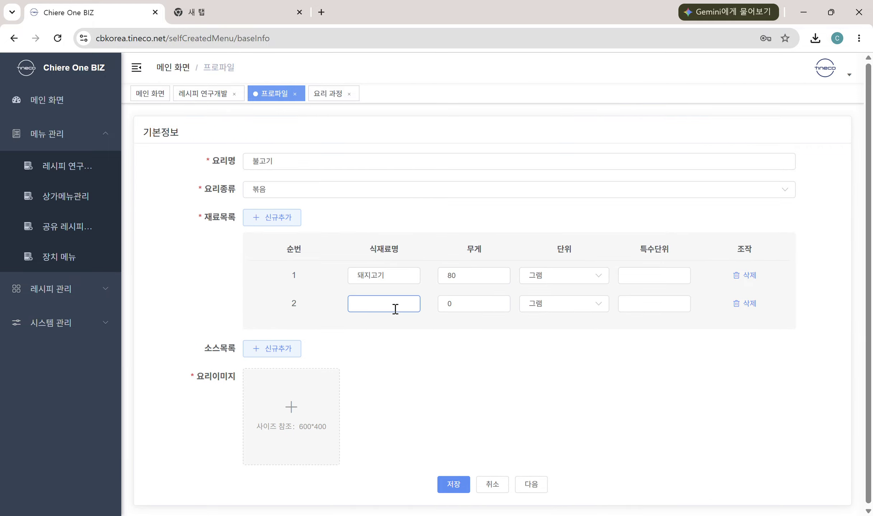
{"action": "type", "text": "파"}
{"action": "key", "text": "Tab"}
{"action": "type", "text": "2"}
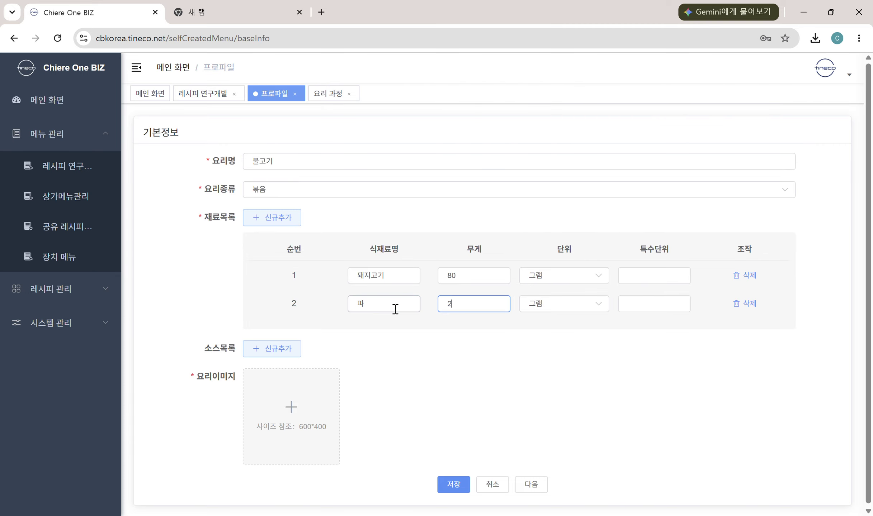
{"action": "type", "text": "0"}
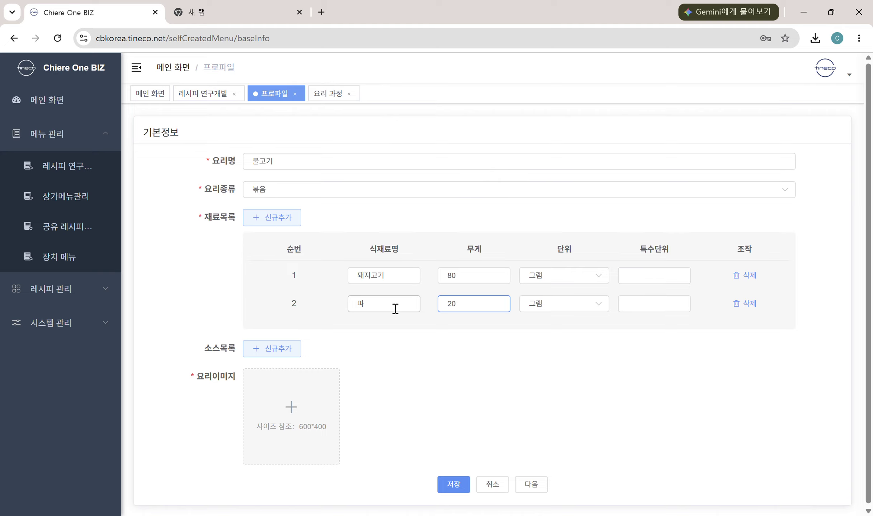
Add 양파 as the third ingredient with a weight of 10
{"action": "left_click", "coordinate": [287, 218]}
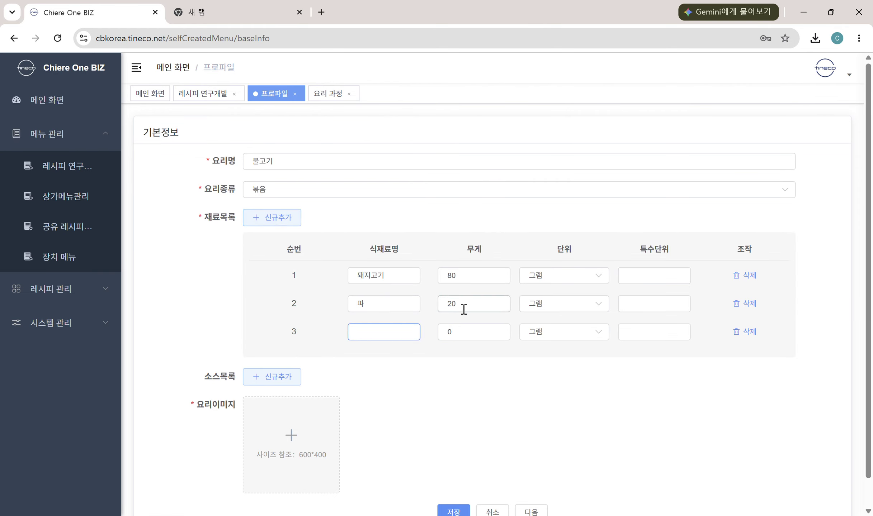
{"action": "type", "text": "양파"}
{"action": "left_click", "coordinate": [474, 337]}
{"action": "key", "text": "BackSpace"}
{"action": "type", "text": "10"}
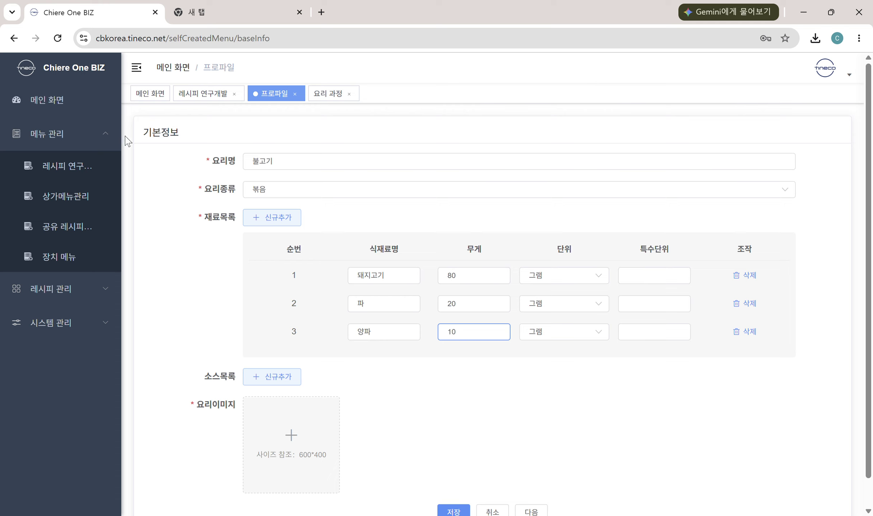
Add 양배추 as the fourth ingredient with a weight of 50
{"action": "left_click", "coordinate": [271, 217]}
{"action": "left_click", "coordinate": [386, 355]}
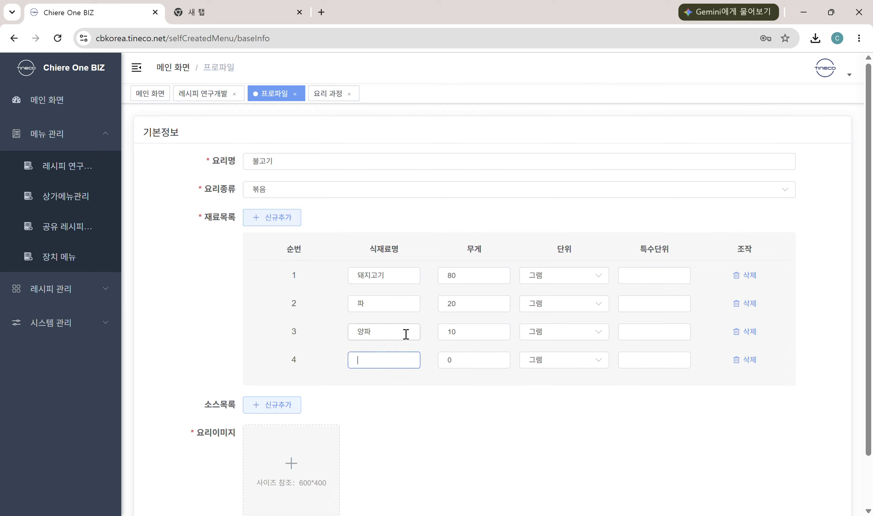
{"action": "type", "text": "양배추"}
{"action": "left_click", "coordinate": [473, 361]}
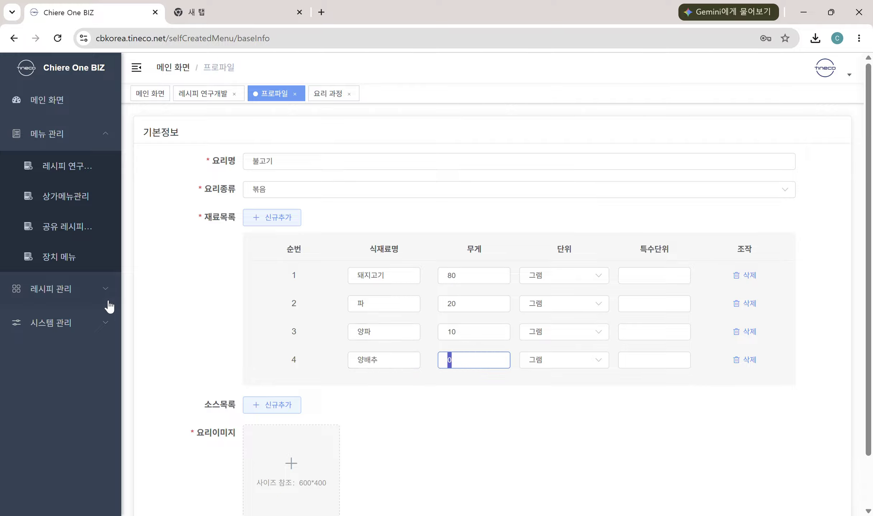
{"action": "type", "text": "50"}
{"action": "left_click", "coordinate": [444, 414]}
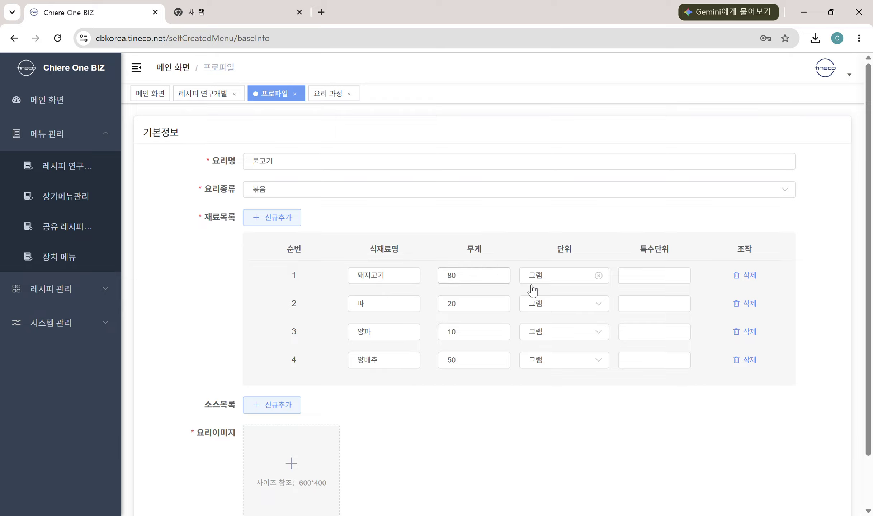
Look through the unit options available for the 돼지고기 ingredient
{"action": "left_click", "coordinate": [571, 283]}
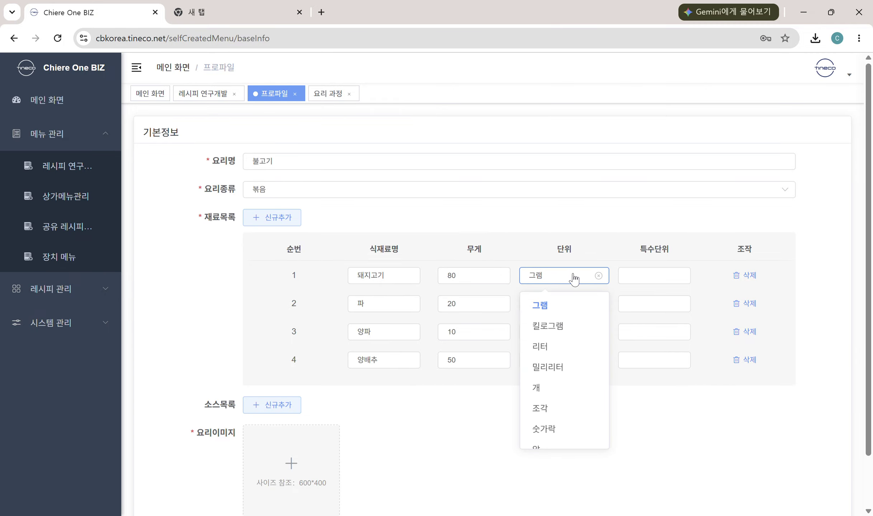
{"action": "scroll", "coordinate": [563, 352], "scroll_direction": "down", "scroll_amount": 2}
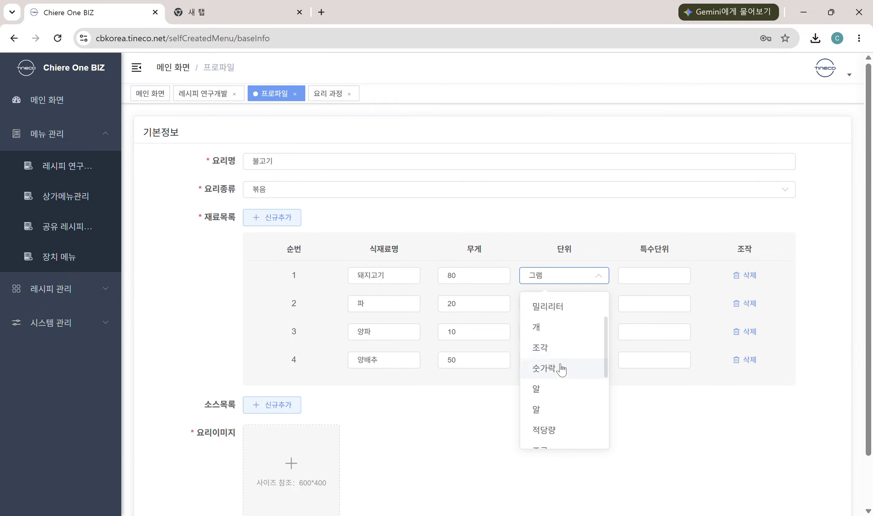
{"action": "scroll", "coordinate": [580, 416], "scroll_direction": "down", "scroll_amount": 1}
{"action": "left_click", "coordinate": [667, 420]}
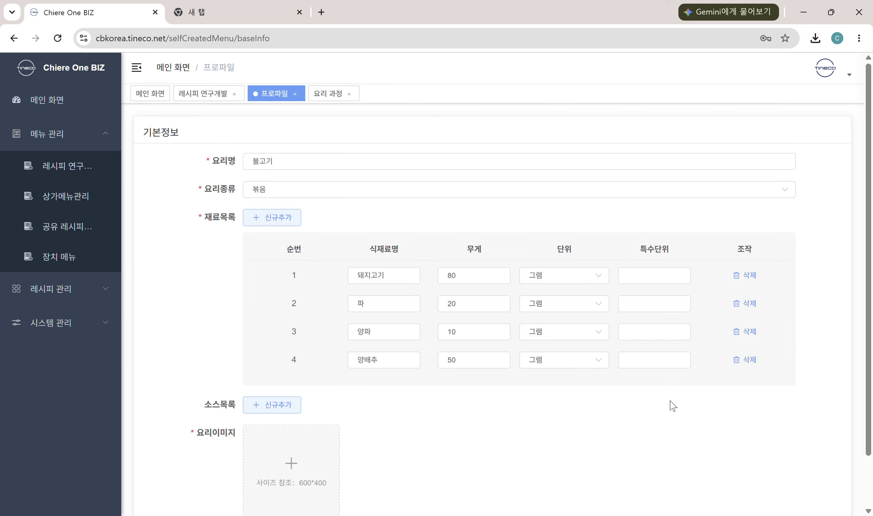
Add a first entry to the sauce list (소스목록) and name it 소스
{"action": "scroll", "coordinate": [561, 388], "scroll_direction": "down", "scroll_amount": 2}
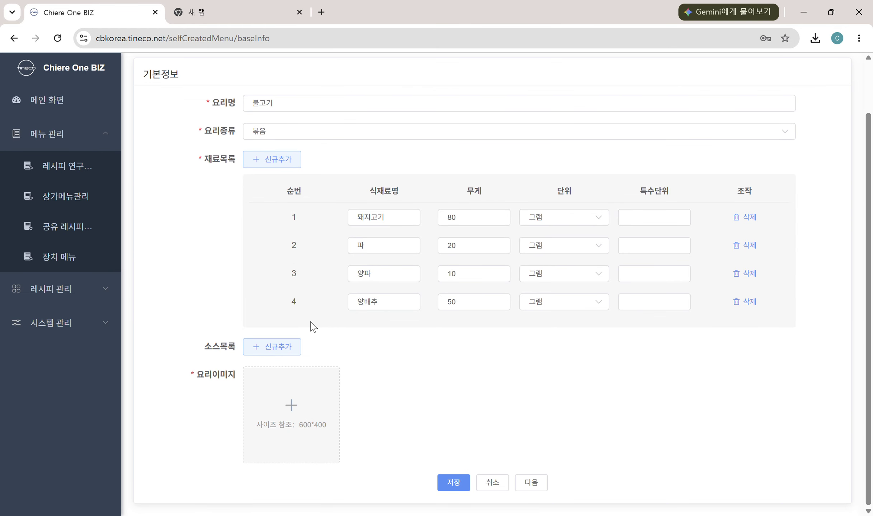
{"action": "left_click", "coordinate": [264, 347]}
{"action": "scroll", "coordinate": [404, 366], "scroll_direction": "down", "scroll_amount": 2}
{"action": "left_click", "coordinate": [393, 351]}
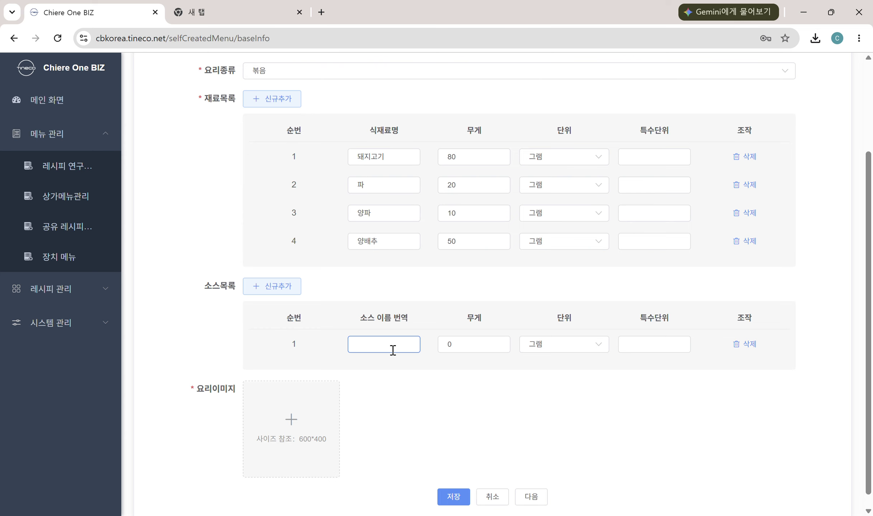
{"action": "type", "text": "소심"}
{"action": "left_click", "coordinate": [477, 344]}
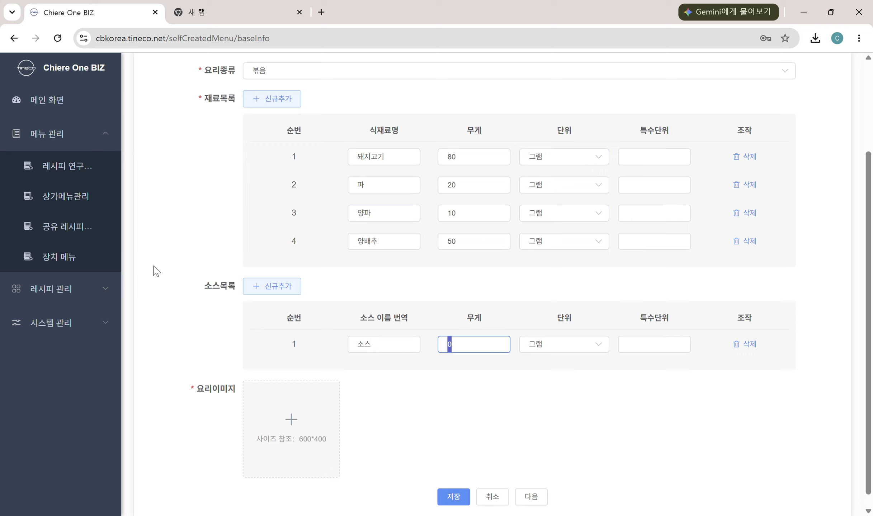
{"action": "left_click", "coordinate": [371, 345]}
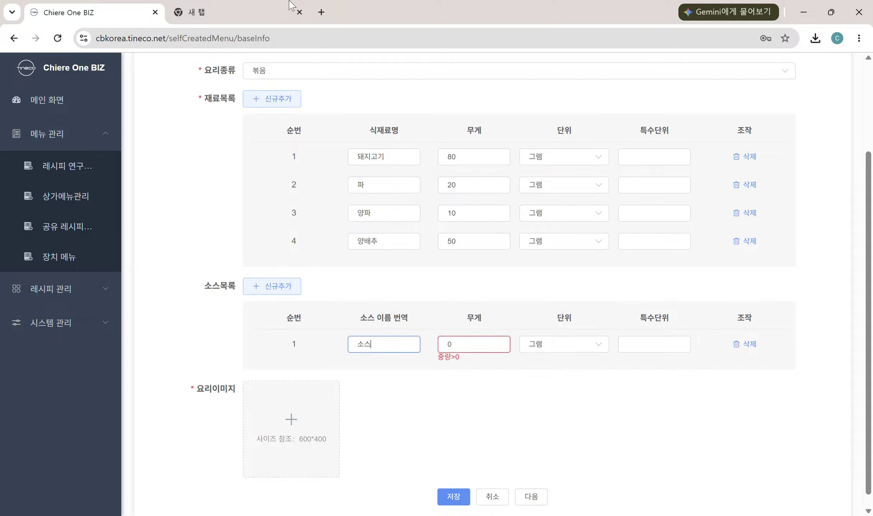
Add a fifth entry named 소스 to the ingredient list
{"action": "left_click", "coordinate": [290, 105]}
{"action": "left_click", "coordinate": [381, 268]}
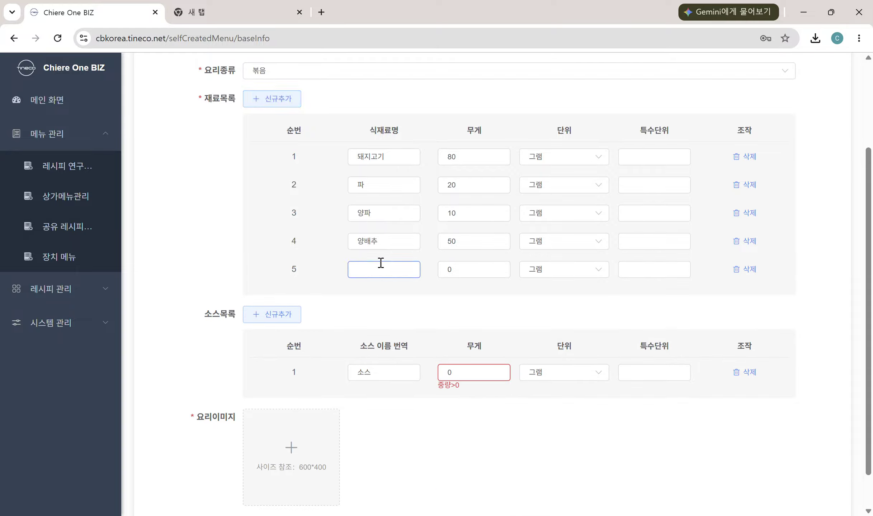
{"action": "type", "text": "싀스"}
{"action": "key", "text": "BackSpace"}
Re-enter 파 as the name of the second ingredient
{"action": "left_click", "coordinate": [402, 207]}
{"action": "left_click", "coordinate": [396, 185]}
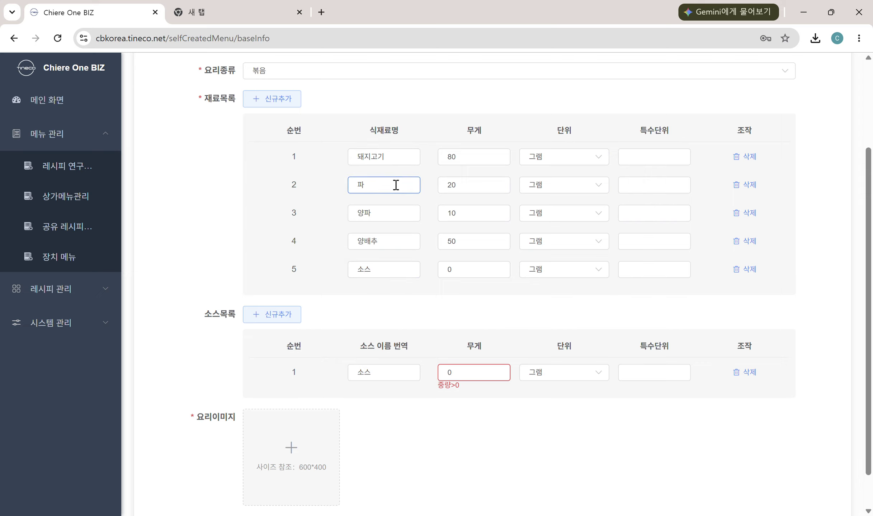
{"action": "key", "text": "BackSpace"}
{"action": "type", "text": "패"}
{"action": "key", "text": "BackSpace"}
{"action": "type", "text": "패"}
Rename the first sauce to 식용유 and set its weight to 20
{"action": "left_click", "coordinate": [355, 373]}
{"action": "key", "text": "BackSpace"}
{"action": "type", "text": "식"}
{"action": "left_click", "coordinate": [381, 375]}
{"action": "key", "text": "BackSpace"}
{"action": "key", "text": "BackSpace"}
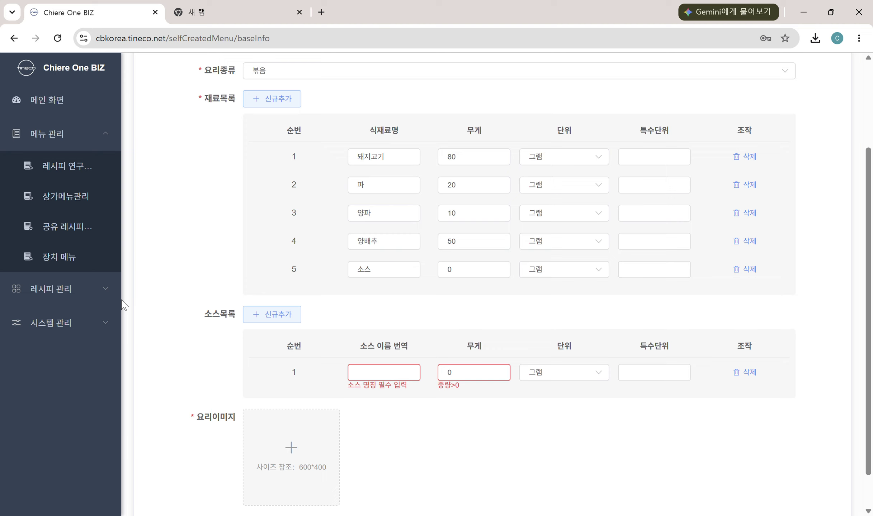
{"action": "type", "text": "식용의"}
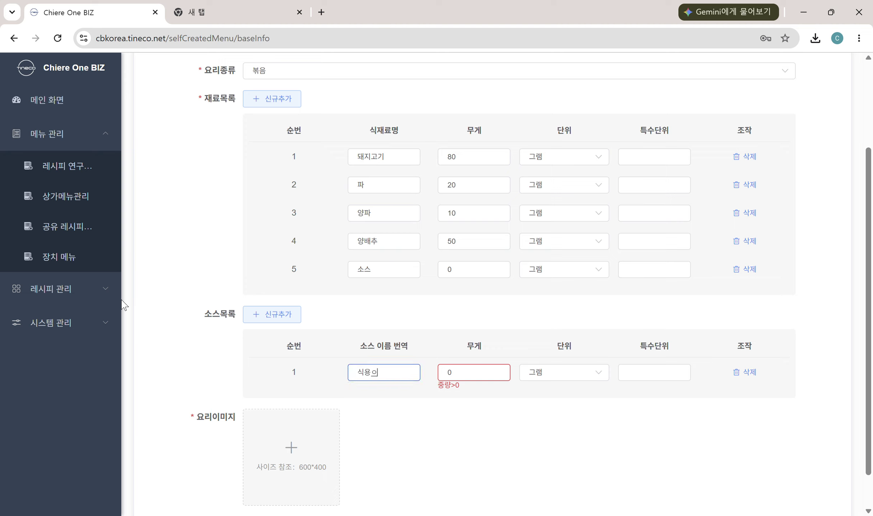
{"action": "key", "text": "BackSpace"}
{"action": "type", "text": "유"}
{"action": "key", "text": "Tab"}
{"action": "type", "text": "20"}
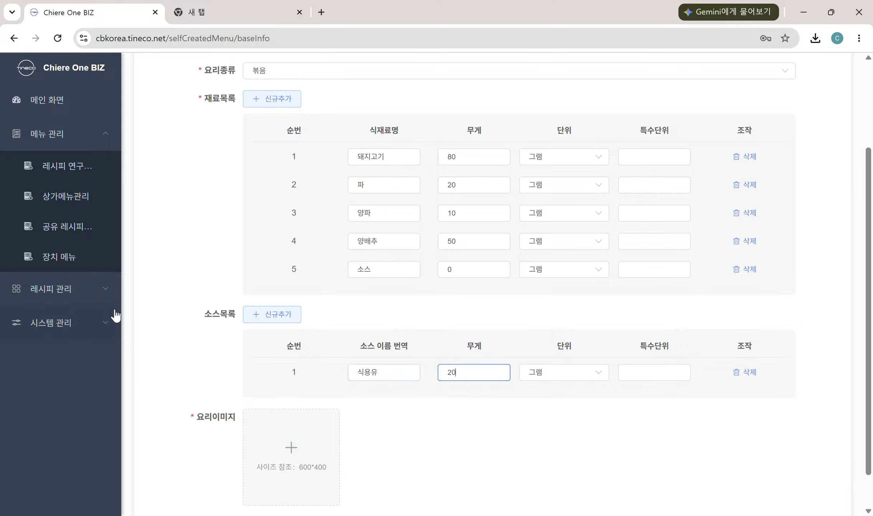
Add a second entry to the sauce list (소스목록), named 간장 with a weight of 10
{"action": "left_click", "coordinate": [275, 315]}
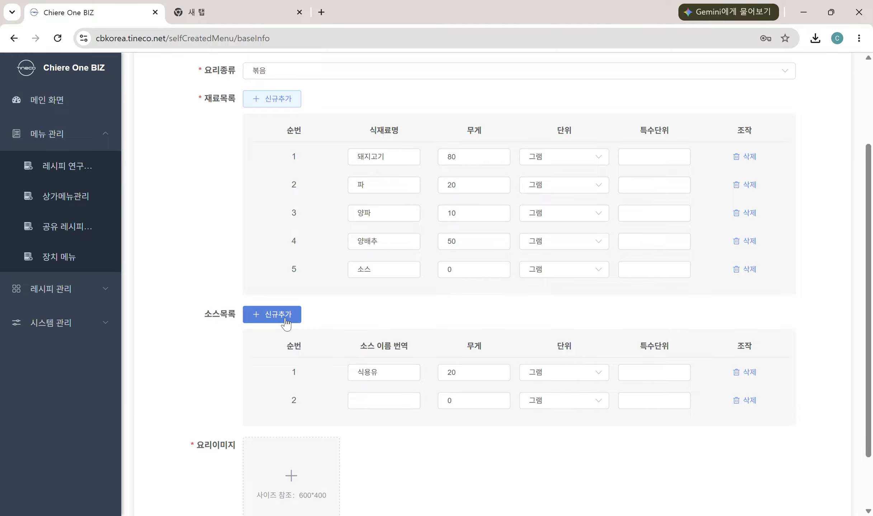
{"action": "left_click", "coordinate": [409, 401]}
{"action": "type", "text": "간장"}
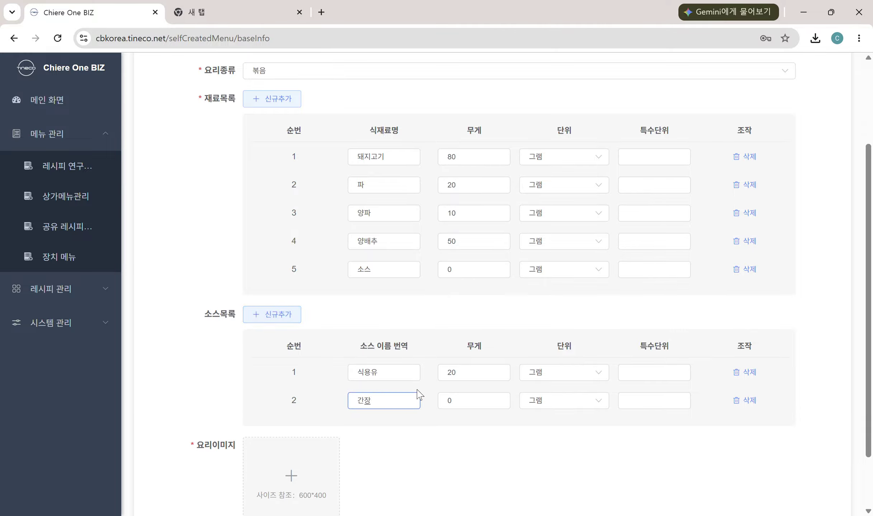
{"action": "key", "text": "Tab"}
{"action": "type", "text": "1"}
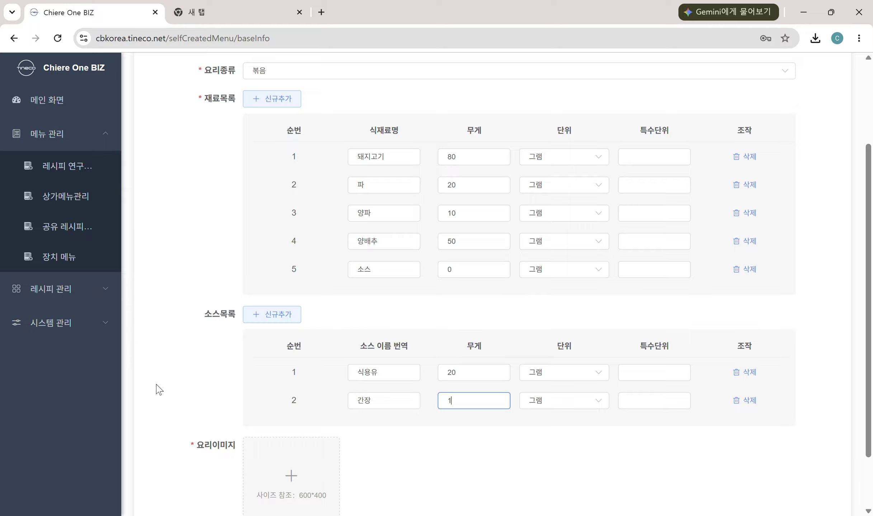
{"action": "type", "text": "0"}
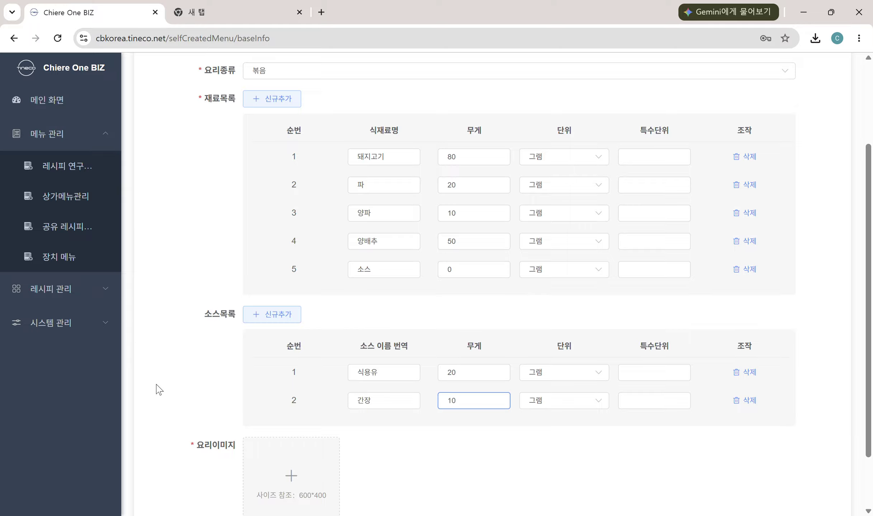
Add a third sauce named 맛술 with a weight of 5
{"action": "left_click", "coordinate": [288, 315]}
{"action": "left_click", "coordinate": [396, 428]}
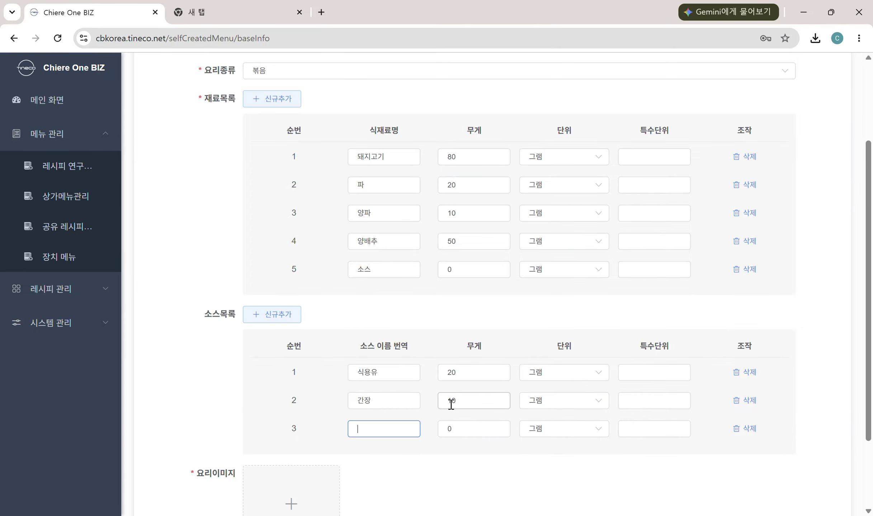
{"action": "type", "text": "맛술"}
{"action": "left_click", "coordinate": [459, 430]}
{"action": "type", "text": "5"}
{"action": "left_click", "coordinate": [465, 487]}
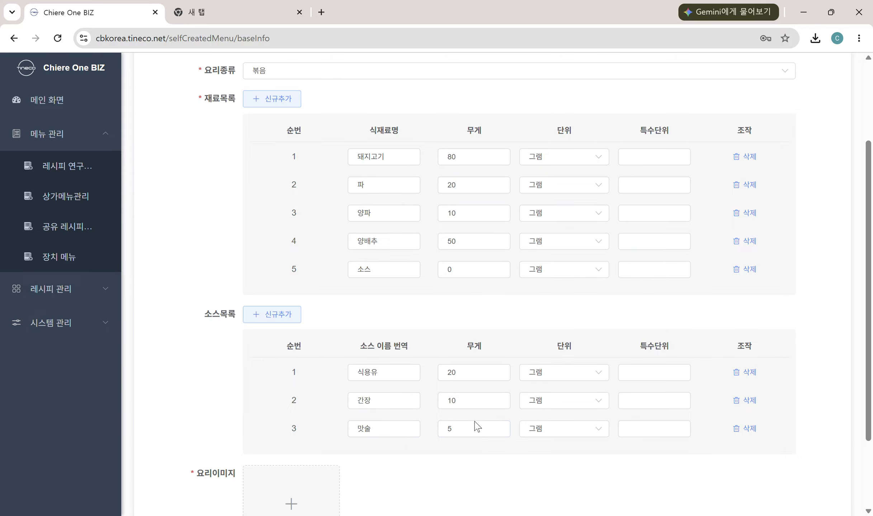
Add a fourth sauce named 참기름 with a weight of 5, leaving no stray character in its name
{"action": "scroll", "coordinate": [474, 395], "scroll_direction": "down", "scroll_amount": 1}
{"action": "scroll", "coordinate": [468, 361], "scroll_direction": "down", "scroll_amount": 1}
{"action": "left_click", "coordinate": [283, 217]}
{"action": "left_click", "coordinate": [396, 357]}
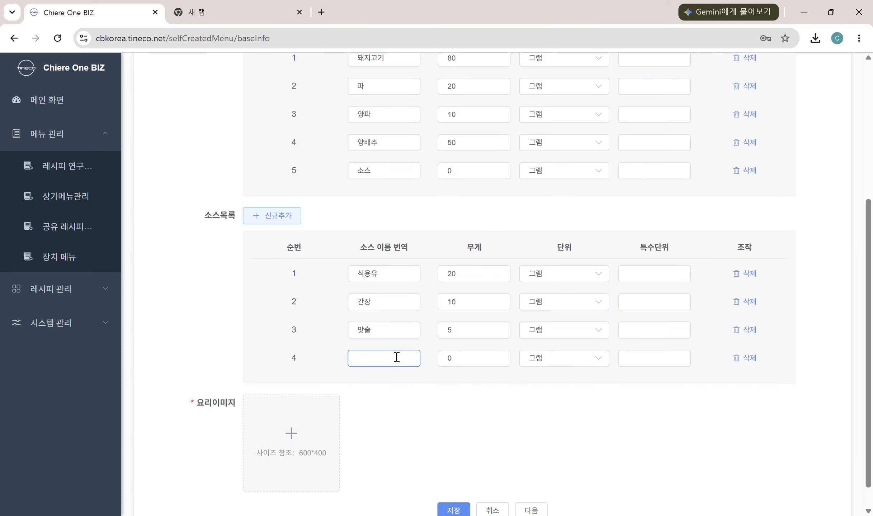
{"action": "type", "text": "참기름"}
{"action": "key", "text": "BackSpace"}
{"action": "key", "text": "BackSpace"}
{"action": "type", "text": "기름"}
{"action": "double_click", "coordinate": [459, 359]}
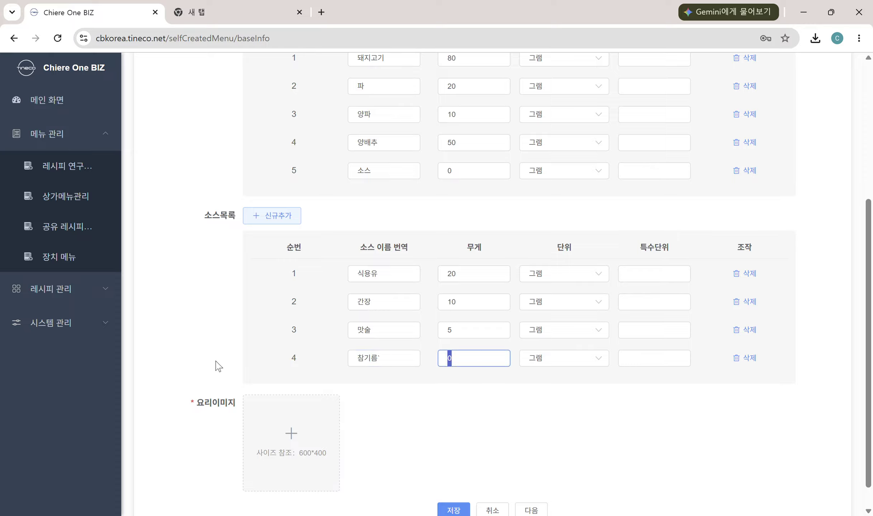
{"action": "type", "text": "5"}
{"action": "left_click", "coordinate": [393, 359]}
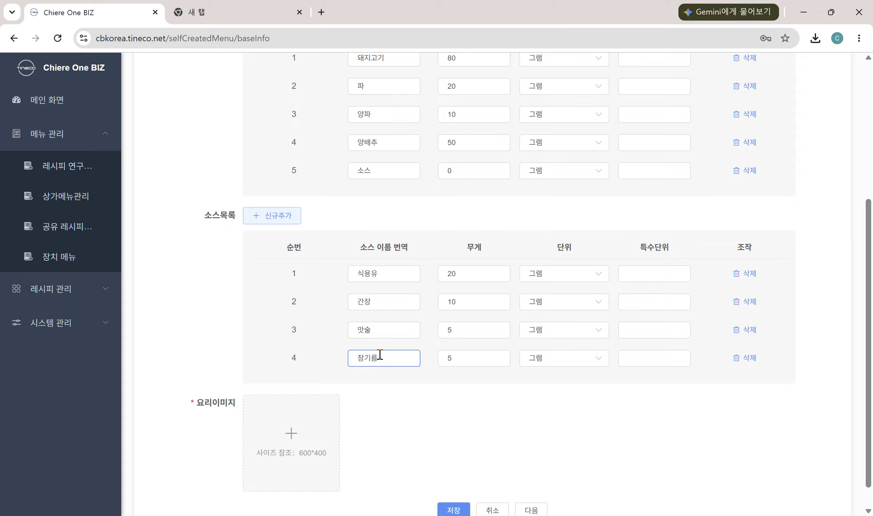
{"action": "left_click", "coordinate": [316, 444]}
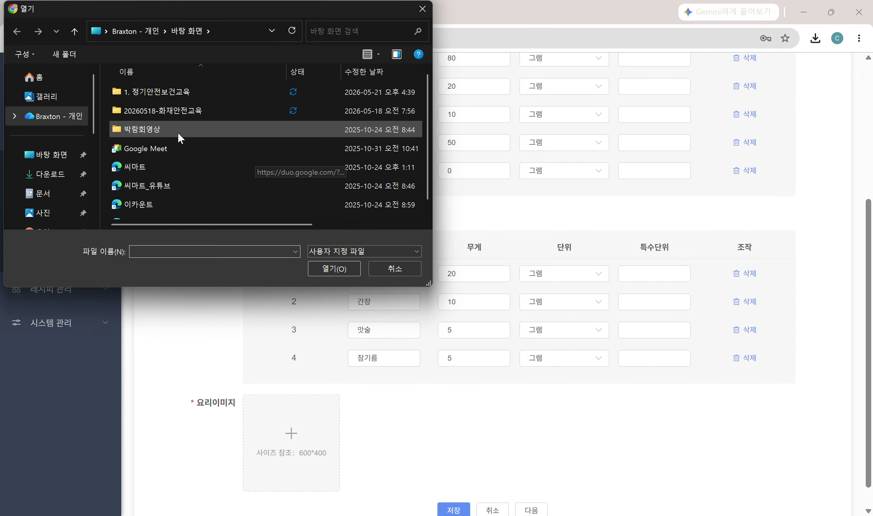
{"action": "left_click", "coordinate": [56, 97]}
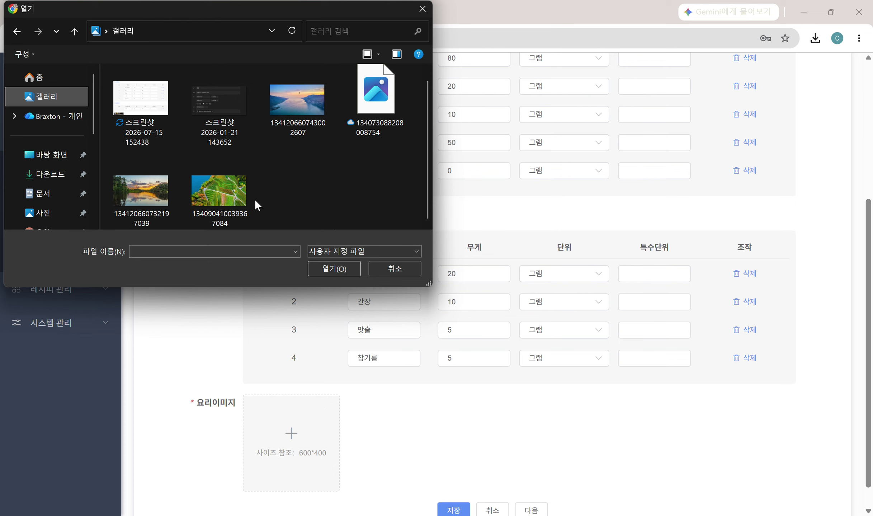
{"action": "left_click", "coordinate": [231, 199]}
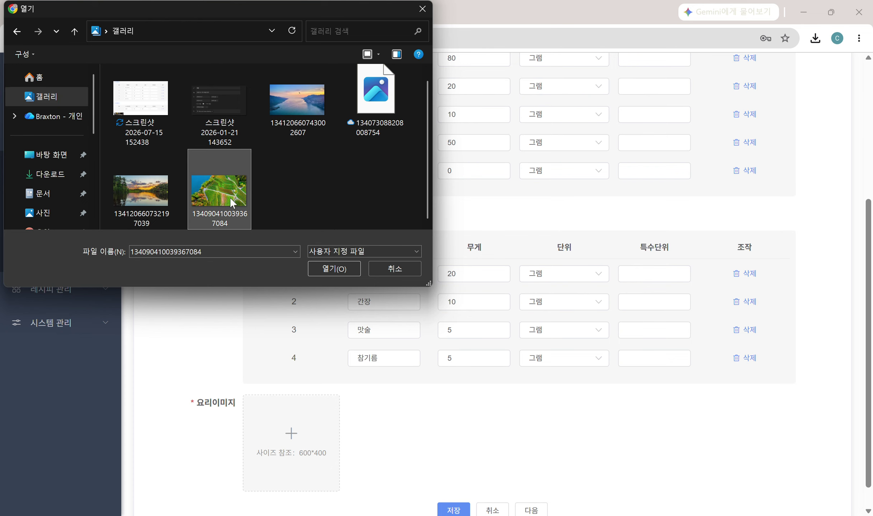
{"action": "left_click", "coordinate": [341, 269]}
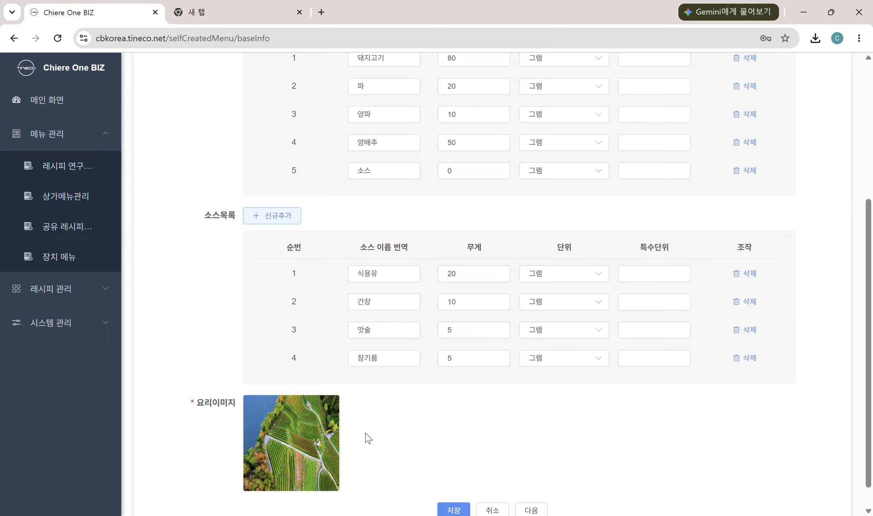
Try to save the recipe's basic information and continue to the next stage
{"action": "scroll", "coordinate": [502, 457], "scroll_direction": "down", "scroll_amount": 1}
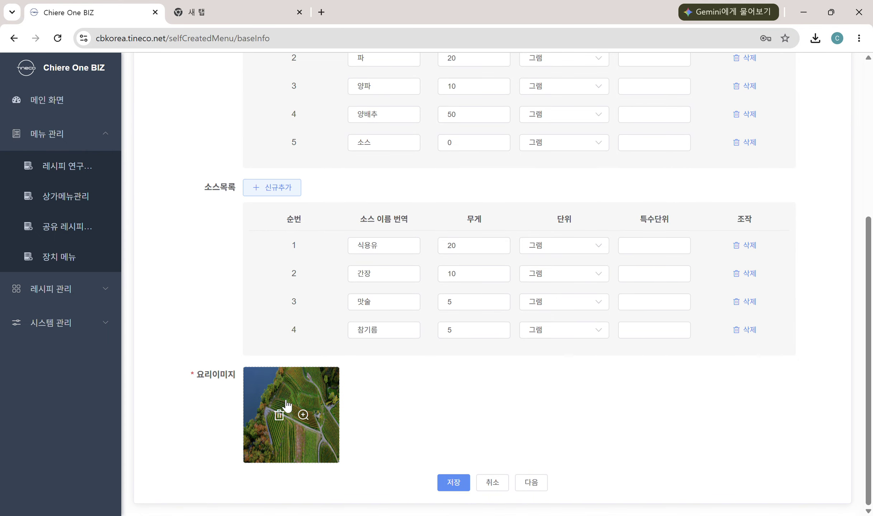
{"action": "left_click", "coordinate": [544, 489]}
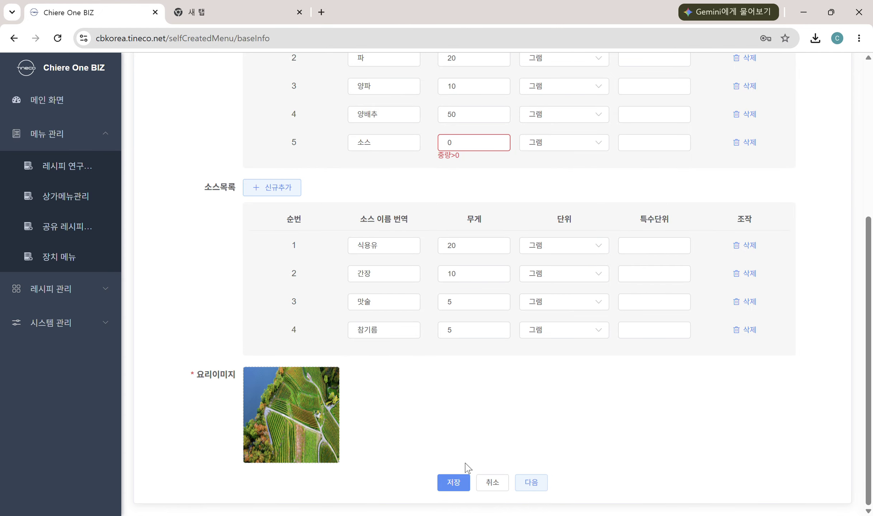
{"action": "left_click", "coordinate": [463, 487]}
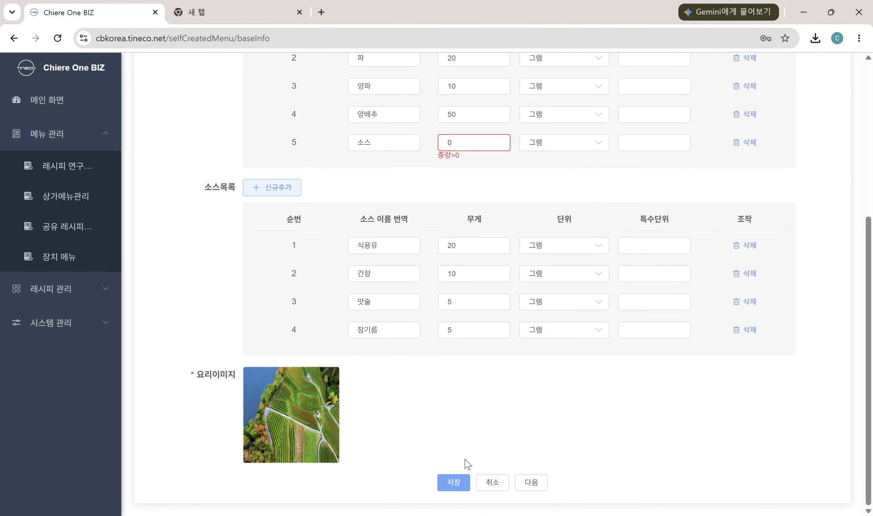
{"action": "left_click", "coordinate": [543, 486]}
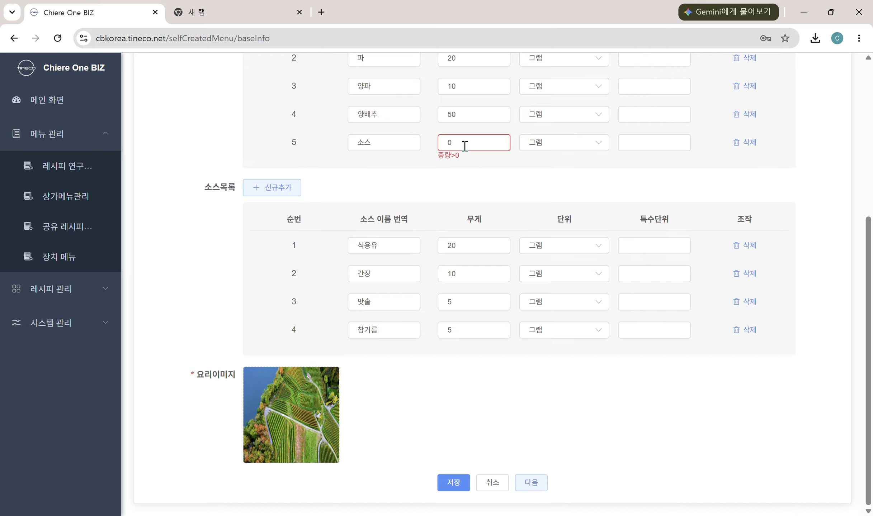
Set the weight of the fifth ingredient, 소스, to 50
{"action": "left_click", "coordinate": [453, 143]}
{"action": "type", "text": "50"}
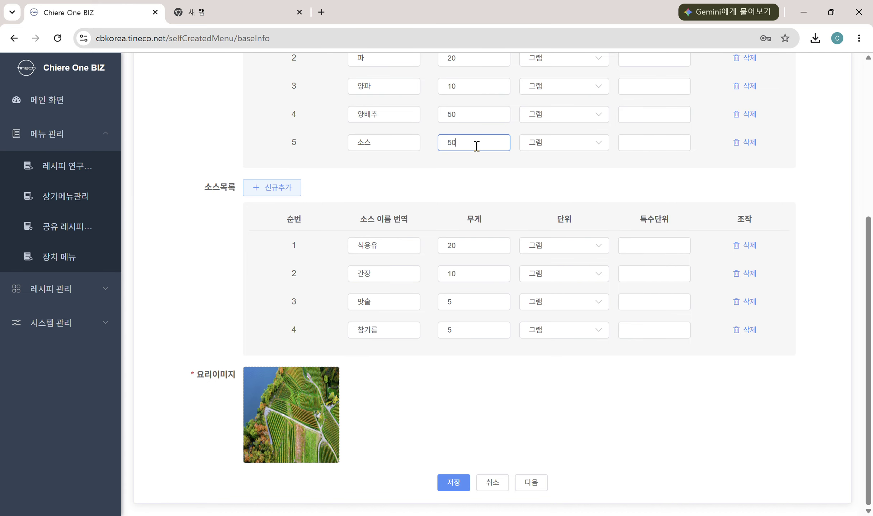
{"action": "scroll", "coordinate": [476, 147], "scroll_direction": "up", "scroll_amount": 2}
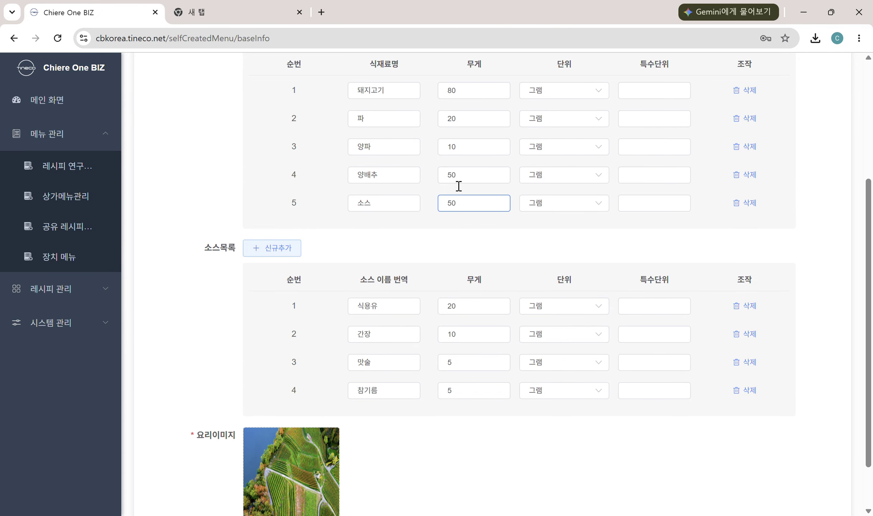
{"action": "scroll", "coordinate": [475, 247], "scroll_direction": "down", "scroll_amount": 2}
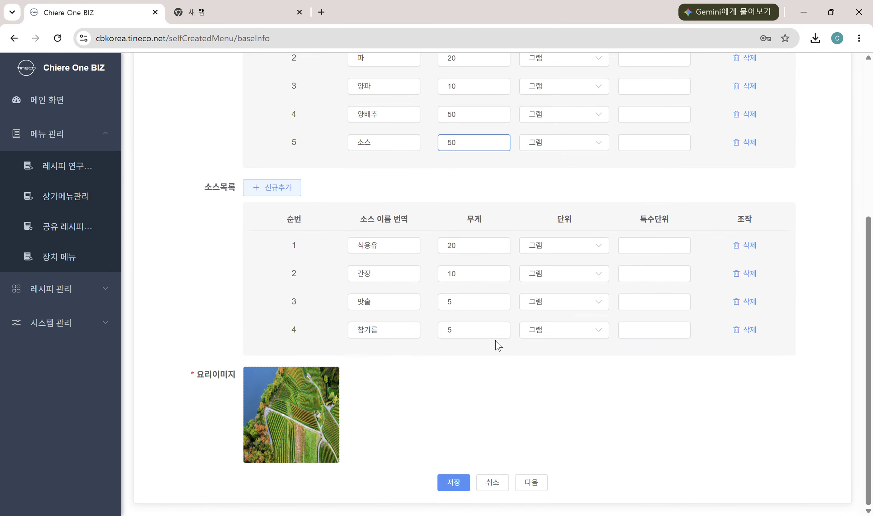
Look through the available units (단위) for the fifth ingredient without changing its unit
{"action": "scroll", "coordinate": [543, 437], "scroll_direction": "up", "scroll_amount": 1}
{"action": "scroll", "coordinate": [544, 438], "scroll_direction": "up", "scroll_amount": 2}
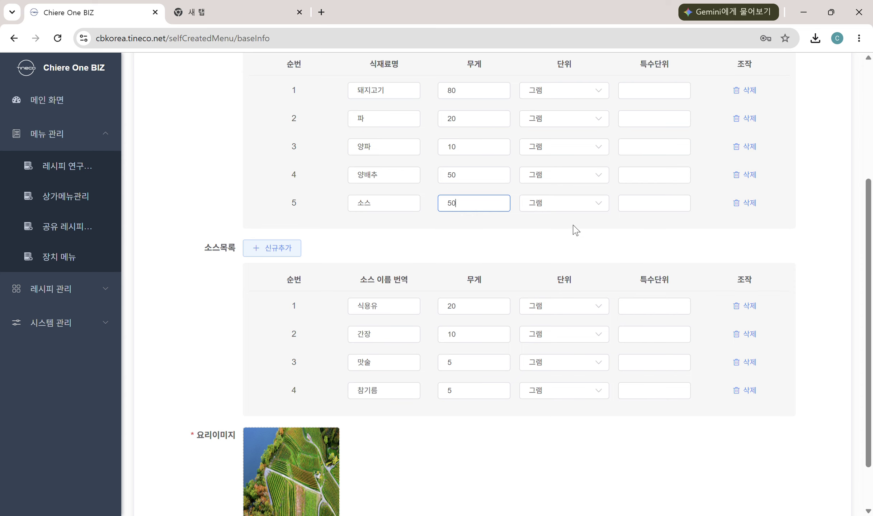
{"action": "left_click", "coordinate": [568, 210]}
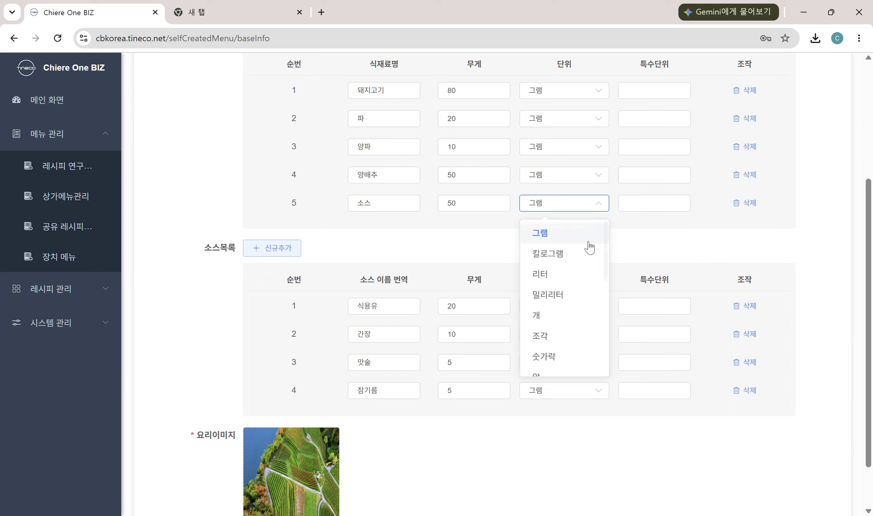
{"action": "scroll", "coordinate": [574, 315], "scroll_direction": "down", "scroll_amount": 2}
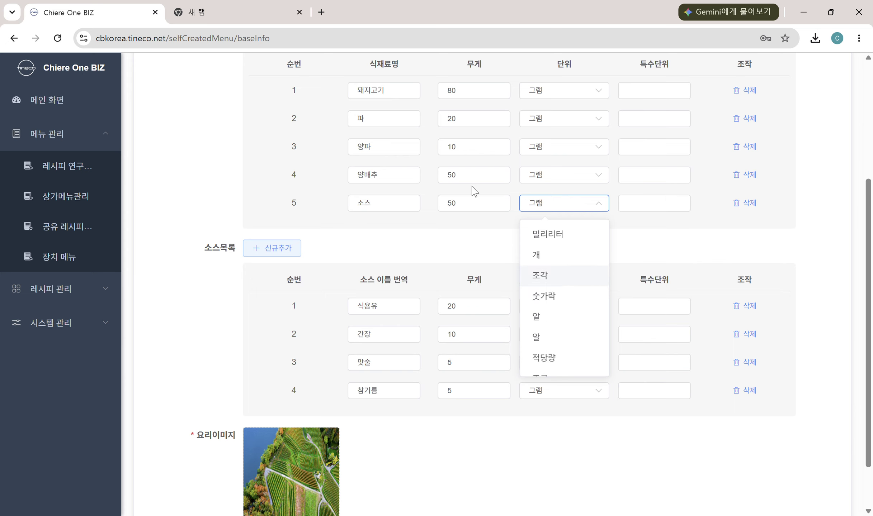
{"action": "left_click", "coordinate": [625, 454]}
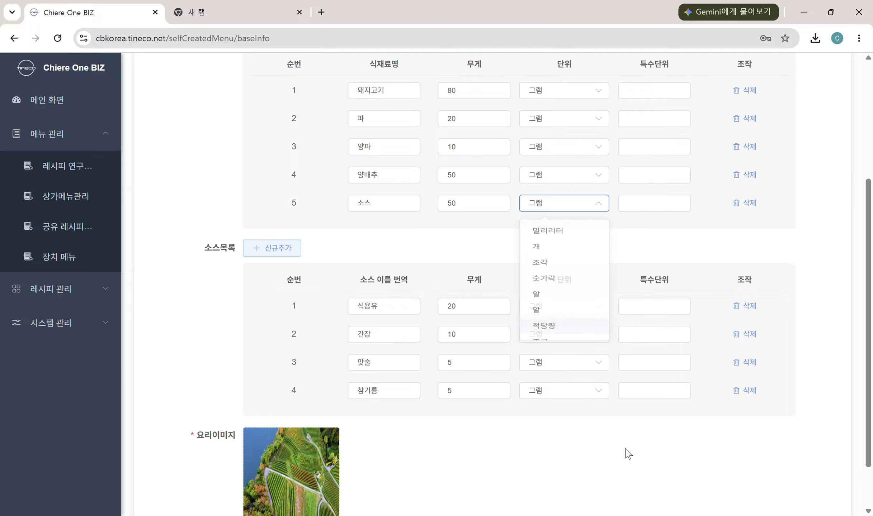
Continue to the cooking process stage and add a cooking settings node (조리설정) to the procedure
{"action": "scroll", "coordinate": [599, 429], "scroll_direction": "down", "scroll_amount": 3}
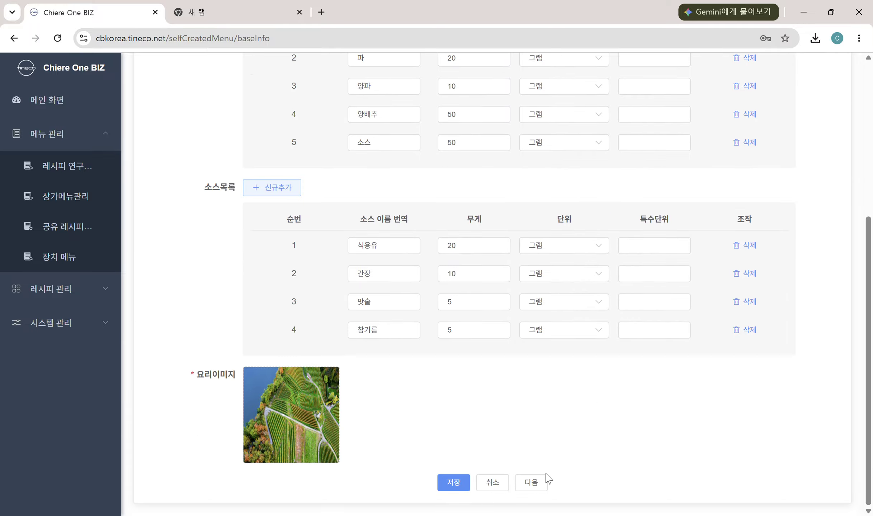
{"action": "left_click", "coordinate": [535, 484]}
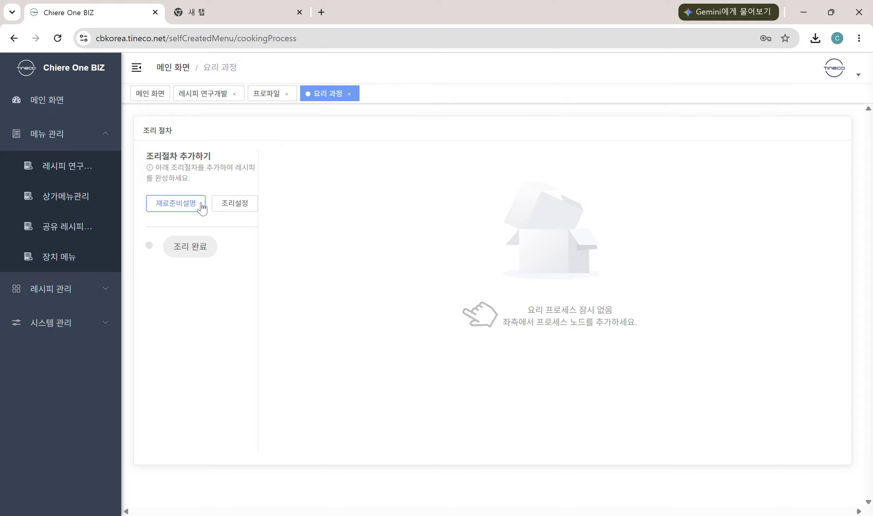
{"action": "left_click", "coordinate": [234, 204]}
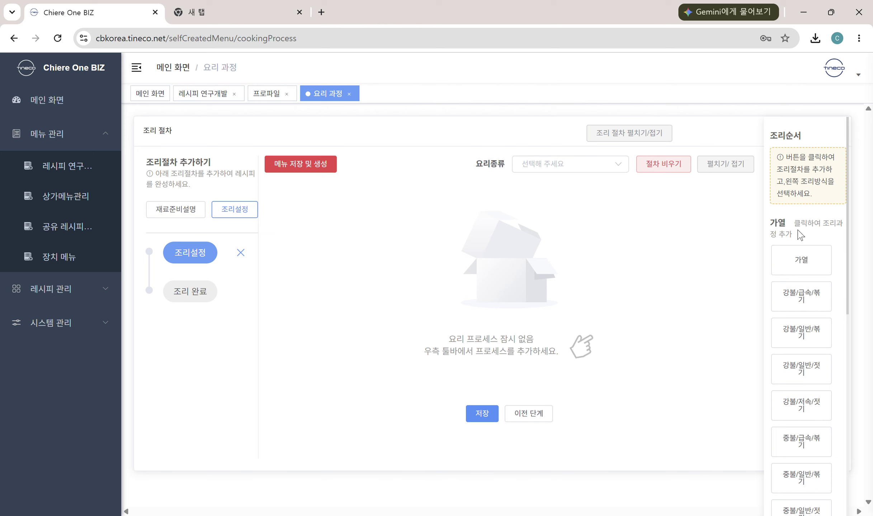
Look through the available cooking operations and add automatic ingredient feeding (자동재료투입) as the first cooking step
{"action": "scroll", "coordinate": [800, 235], "scroll_direction": "down", "scroll_amount": 15}
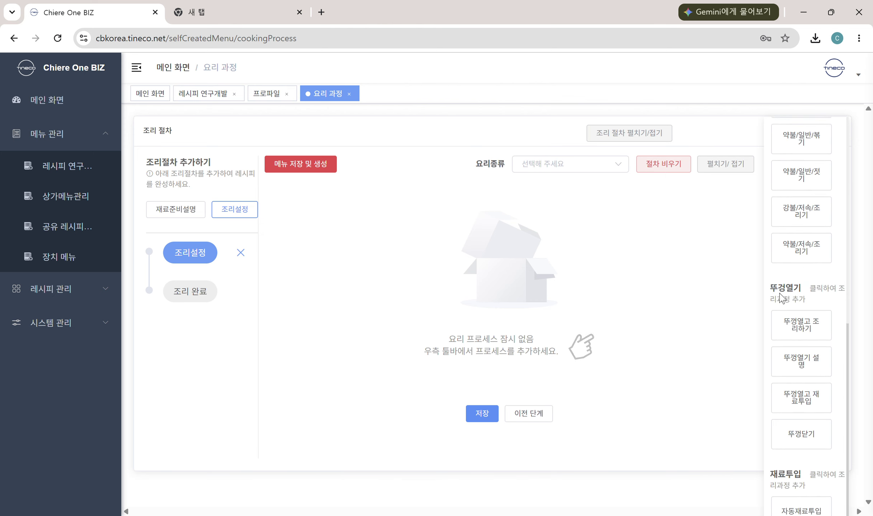
{"action": "scroll", "coordinate": [799, 301], "scroll_direction": "down", "scroll_amount": 3}
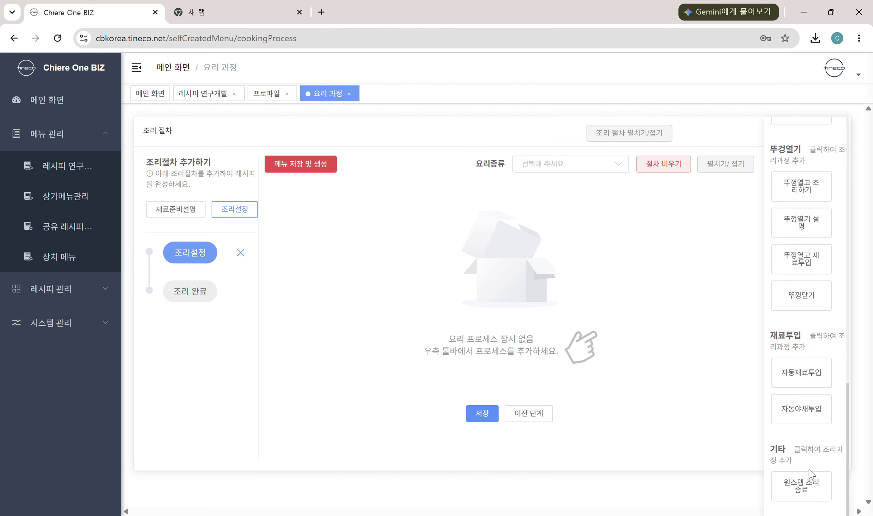
{"action": "scroll", "coordinate": [807, 431], "scroll_direction": "up", "scroll_amount": 12}
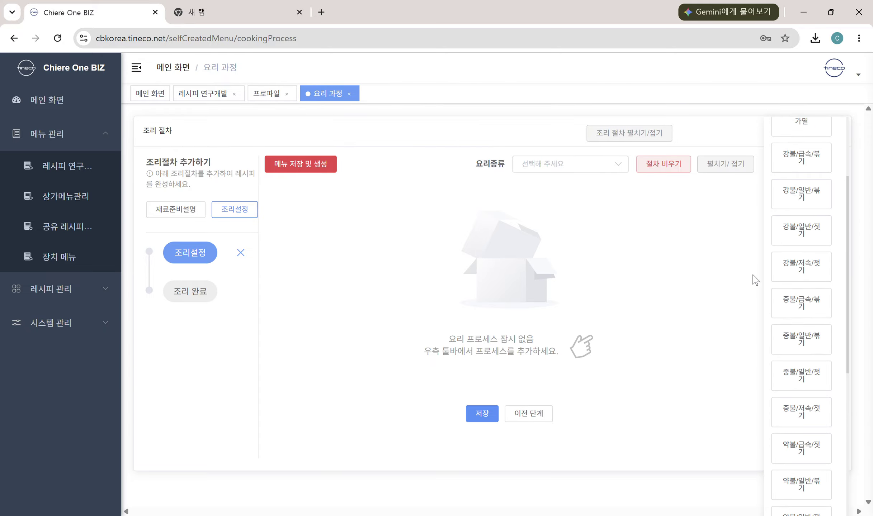
{"action": "scroll", "coordinate": [785, 339], "scroll_direction": "up", "scroll_amount": 3}
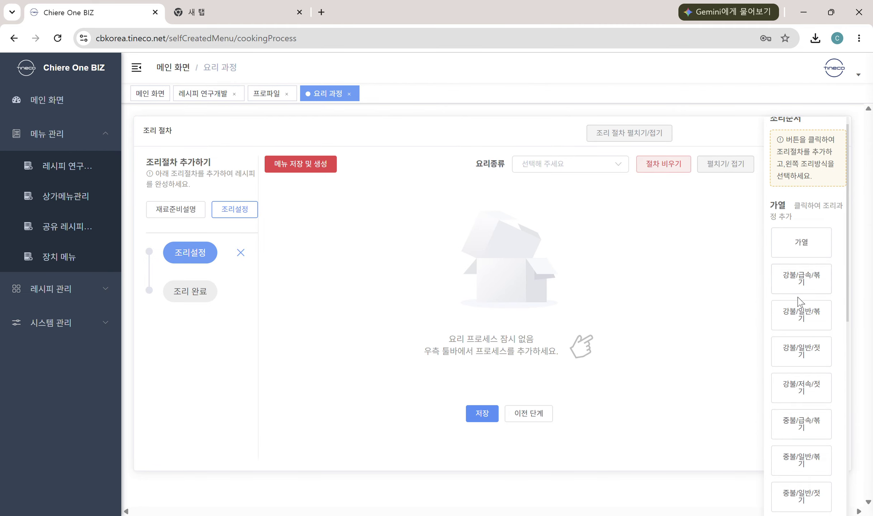
{"action": "scroll", "coordinate": [798, 315], "scroll_direction": "down", "scroll_amount": 8}
{"action": "scroll", "coordinate": [798, 319], "scroll_direction": "down", "scroll_amount": 6}
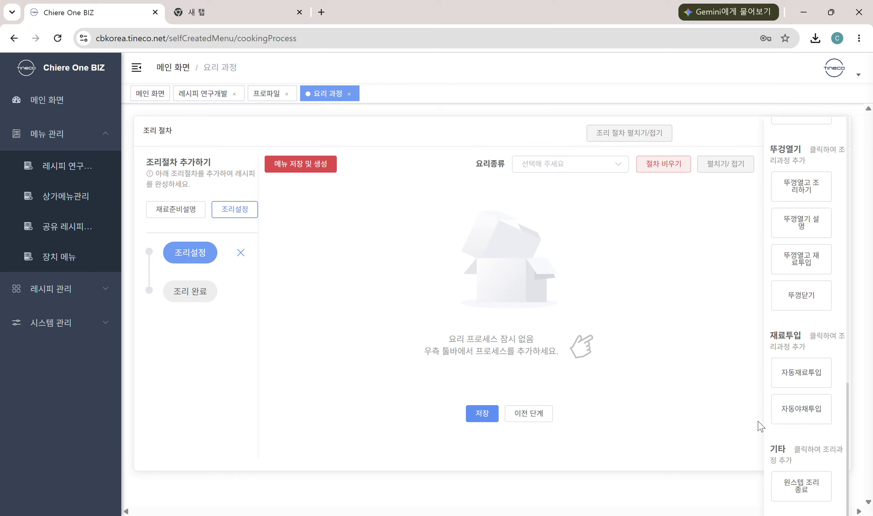
{"action": "left_click", "coordinate": [801, 380]}
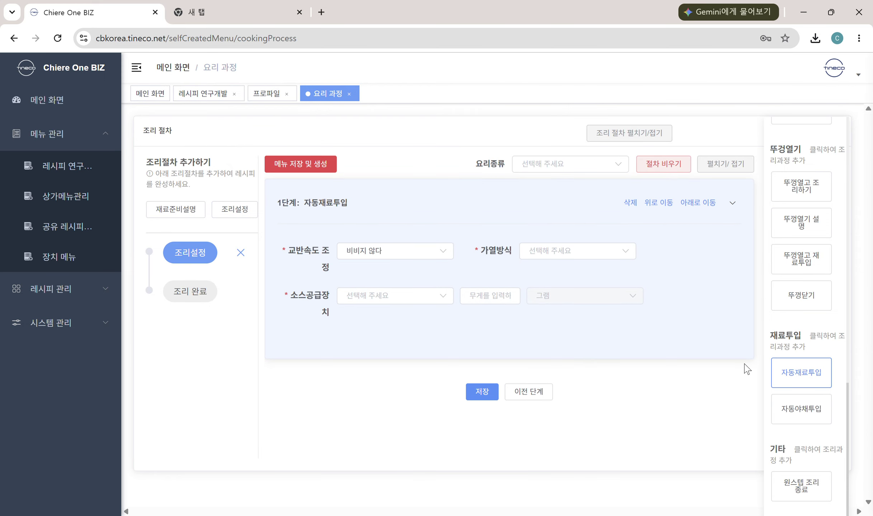
Configure the automatic ingredient feeding step with stirring speed 비비지 않다, heating method 출력 and power level 3000w
{"action": "left_click", "coordinate": [396, 251]}
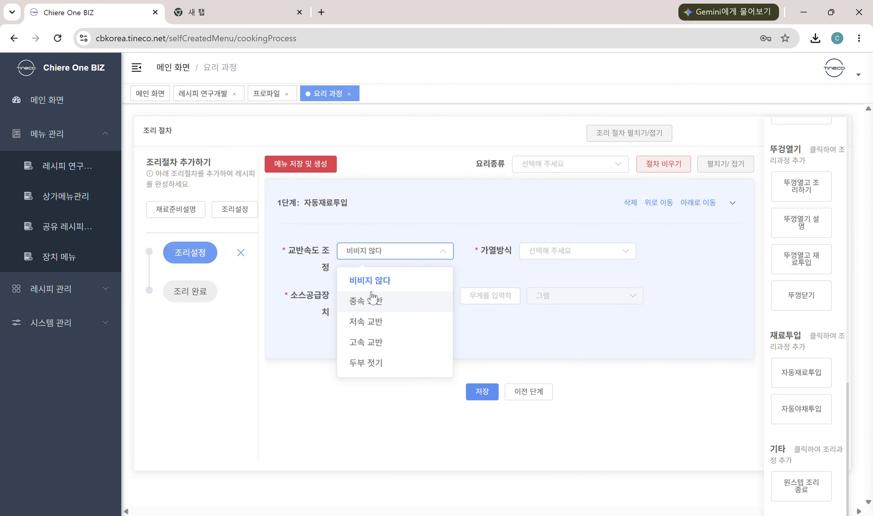
{"action": "left_click", "coordinate": [392, 283]}
{"action": "left_click", "coordinate": [623, 253]}
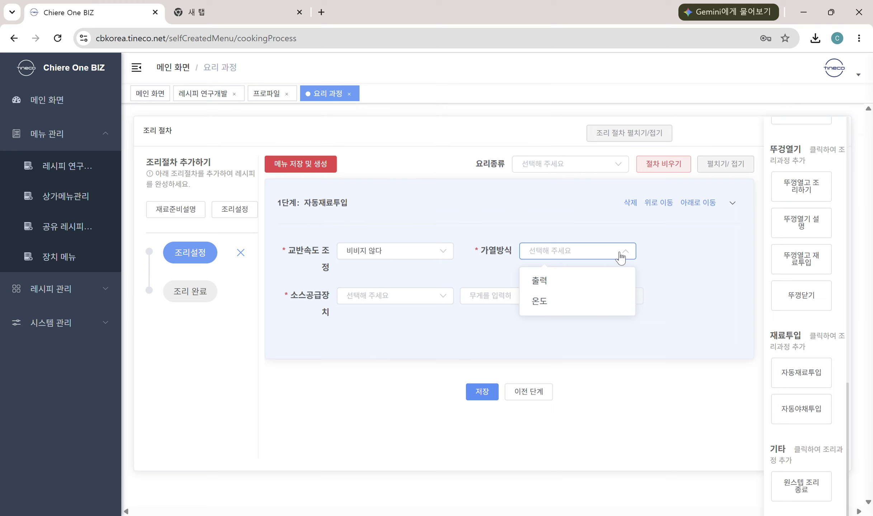
{"action": "left_click", "coordinate": [559, 282]}
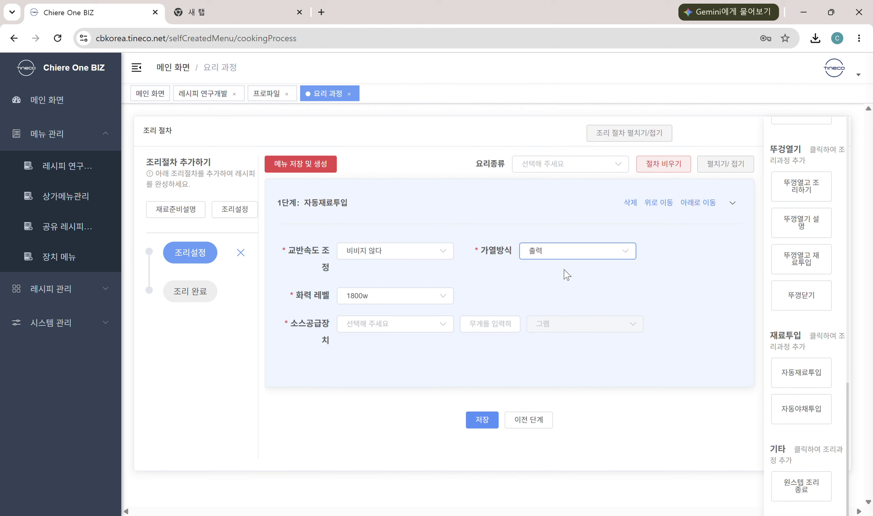
{"action": "left_click", "coordinate": [390, 296]}
{"action": "scroll", "coordinate": [385, 375], "scroll_direction": "down", "scroll_amount": 5}
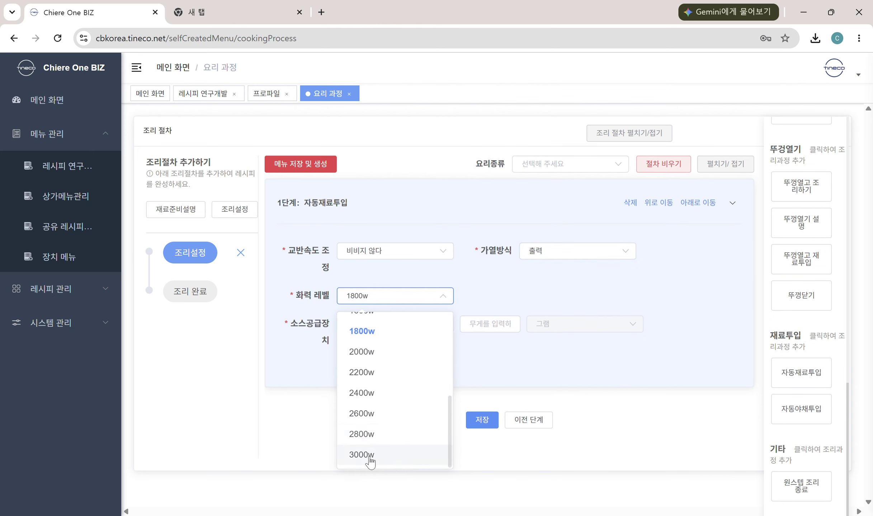
{"action": "left_click", "coordinate": [371, 457]}
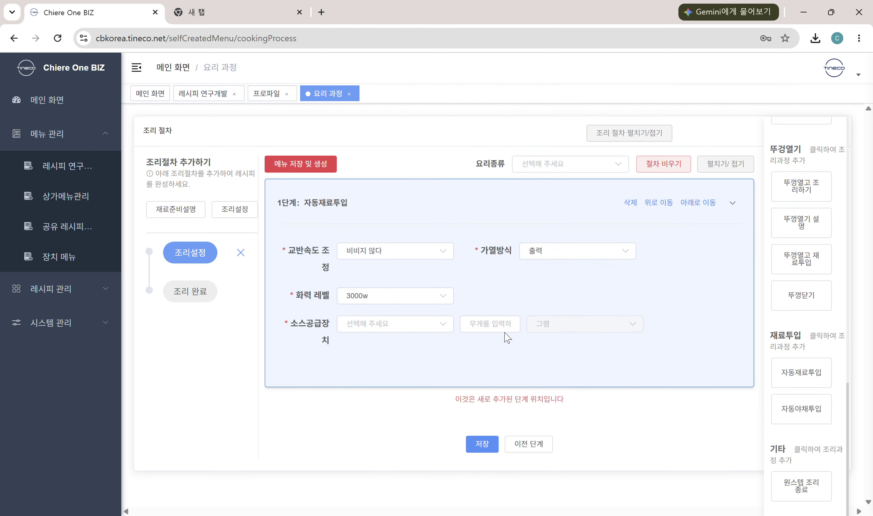
Set the first cooking step's sauce feeder (소스공급장치) to 식용유 with a weight of 20 and save the procedure
{"action": "left_click", "coordinate": [434, 322]}
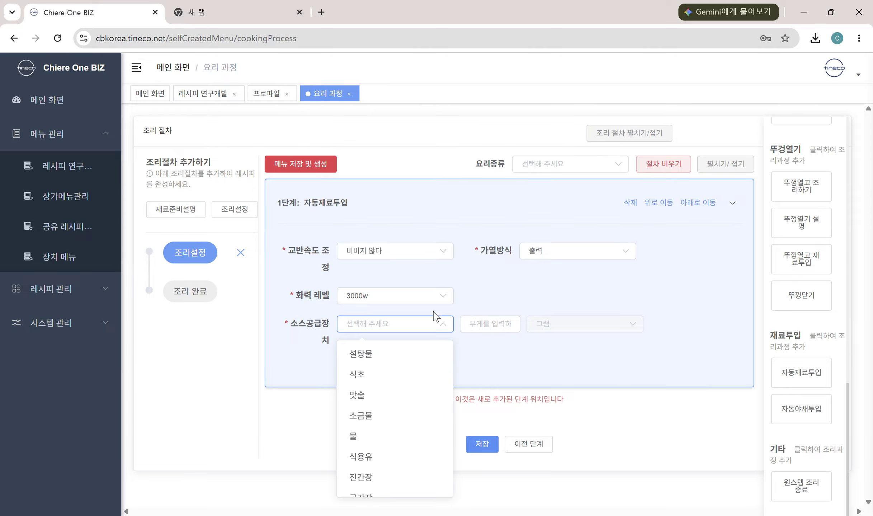
{"action": "left_click", "coordinate": [392, 459]}
{"action": "left_click", "coordinate": [495, 325]}
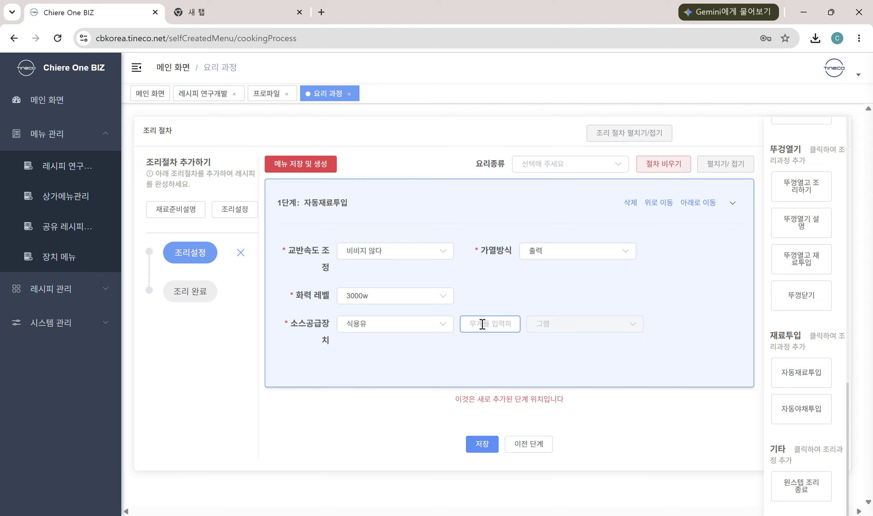
{"action": "left_click", "coordinate": [427, 328]}
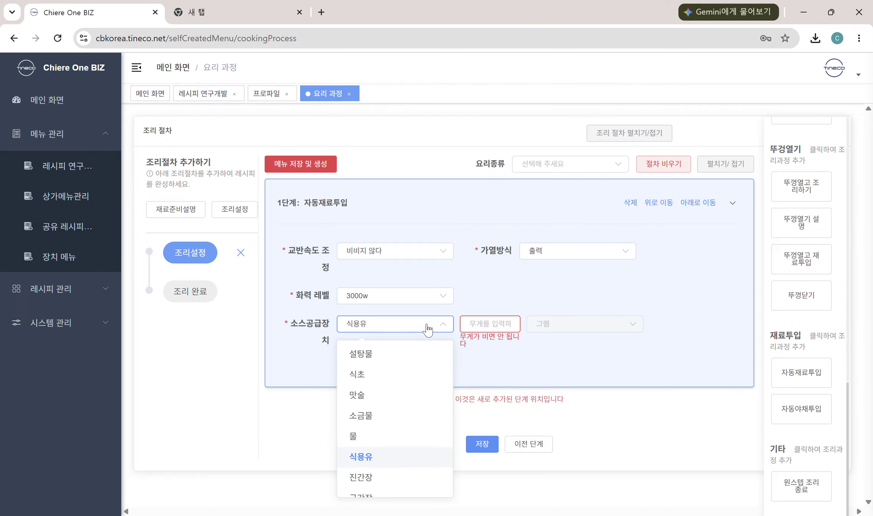
{"action": "left_click", "coordinate": [428, 329]}
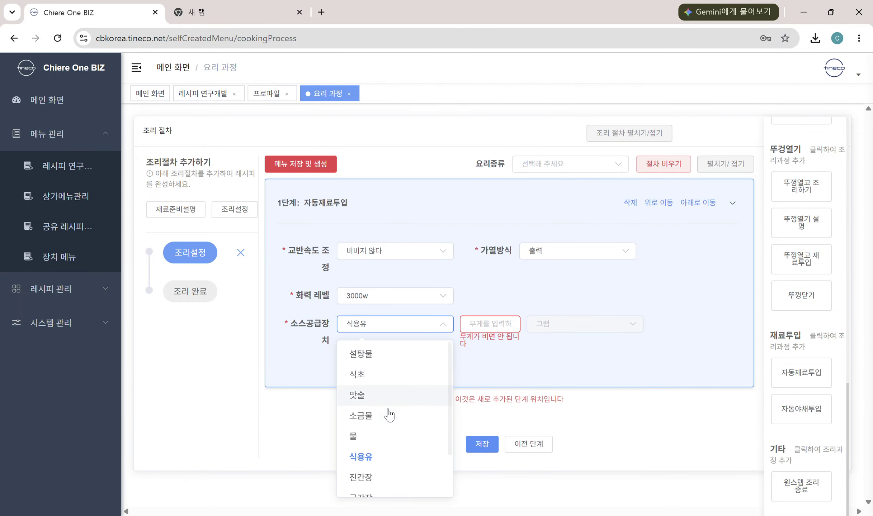
{"action": "left_click", "coordinate": [388, 465]}
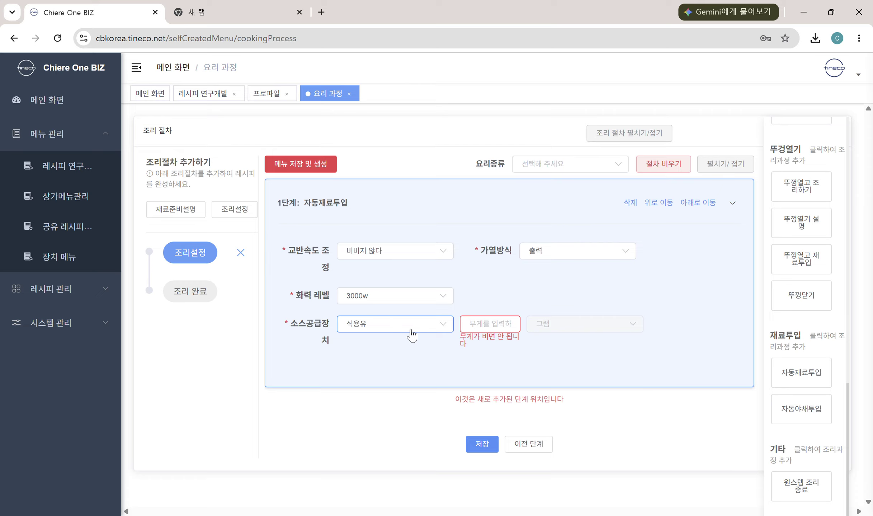
{"action": "left_click", "coordinate": [477, 327]}
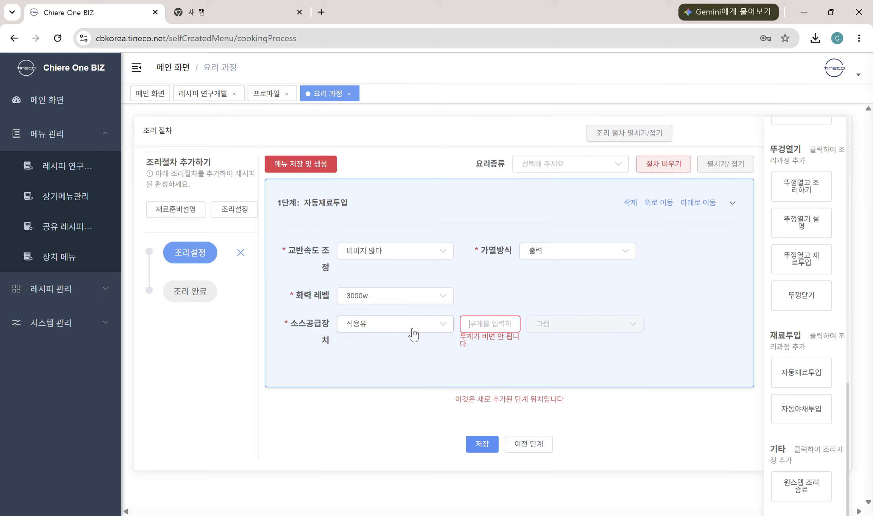
{"action": "left_click", "coordinate": [512, 324]}
{"action": "type", "text": "20"}
{"action": "left_click", "coordinate": [485, 444]}
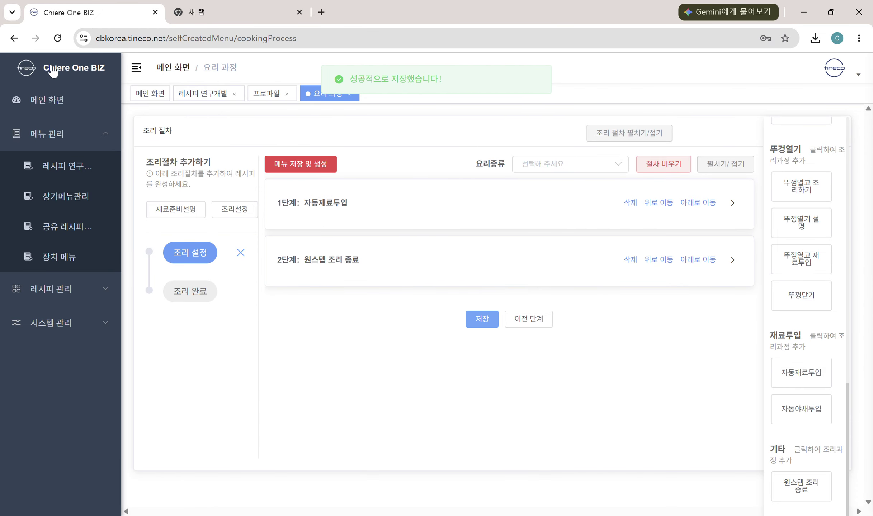
Return to the recipe list and open the 불고기 recipe for editing
{"action": "left_click", "coordinate": [14, 39]}
{"action": "left_click", "coordinate": [14, 38]}
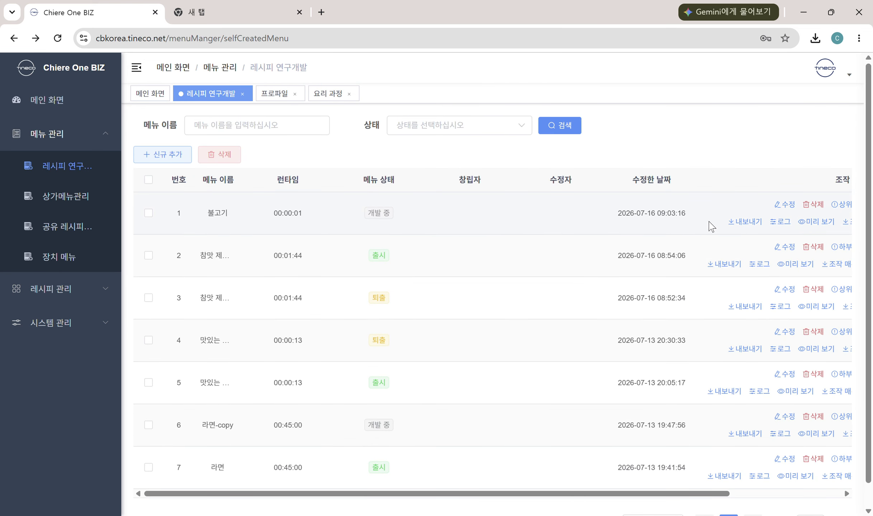
{"action": "left_click", "coordinate": [788, 205]}
{"action": "scroll", "coordinate": [398, 273], "scroll_direction": "down", "scroll_amount": 5}
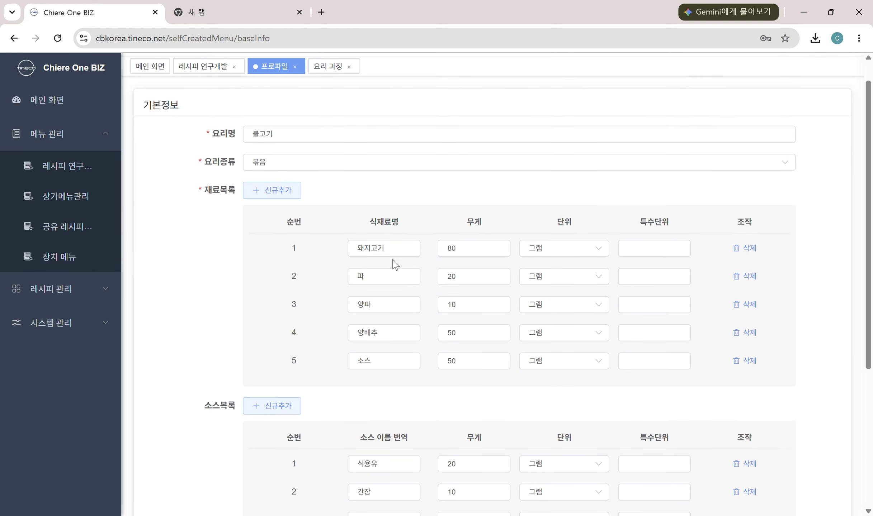
Re-enter the end of the first sauce's name so it reads 식용유, and save the recipe's basic information
{"action": "left_click", "coordinate": [413, 312]}
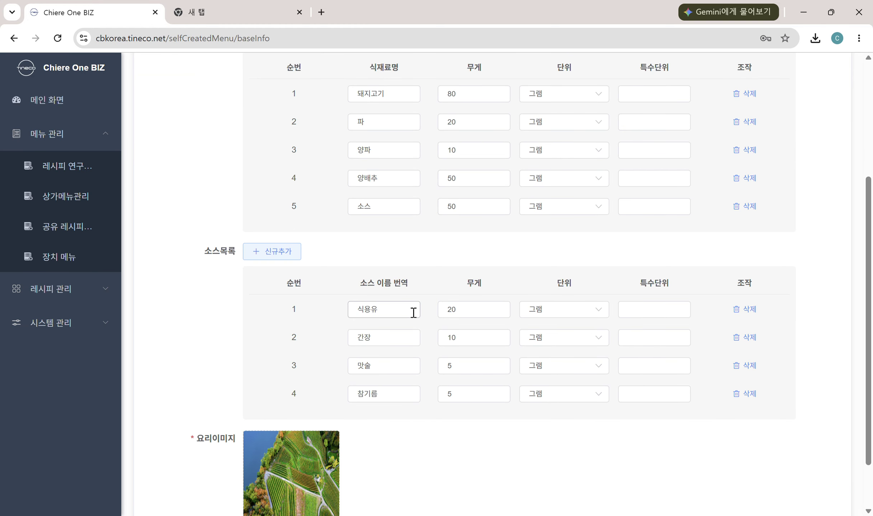
{"action": "key", "text": "BackSpace"}
{"action": "type", "text": "위"}
{"action": "scroll", "coordinate": [321, 279], "scroll_direction": "down", "scroll_amount": 2}
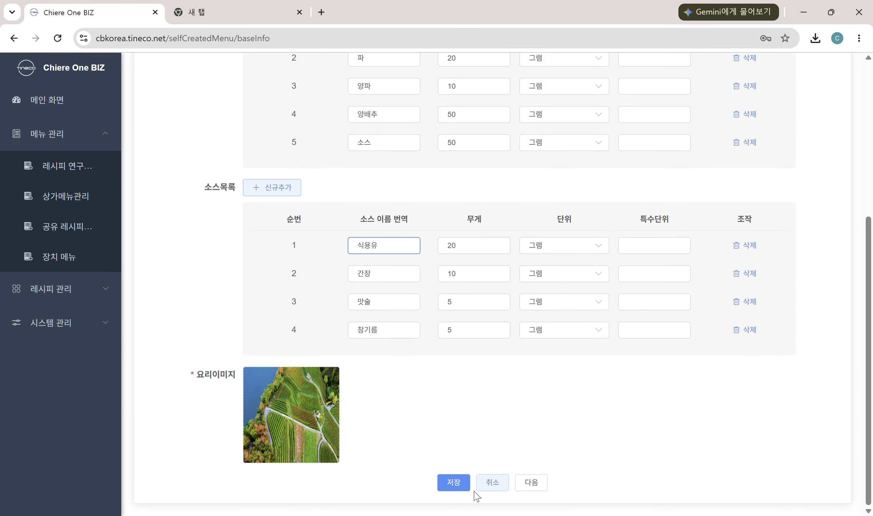
{"action": "left_click", "coordinate": [465, 488]}
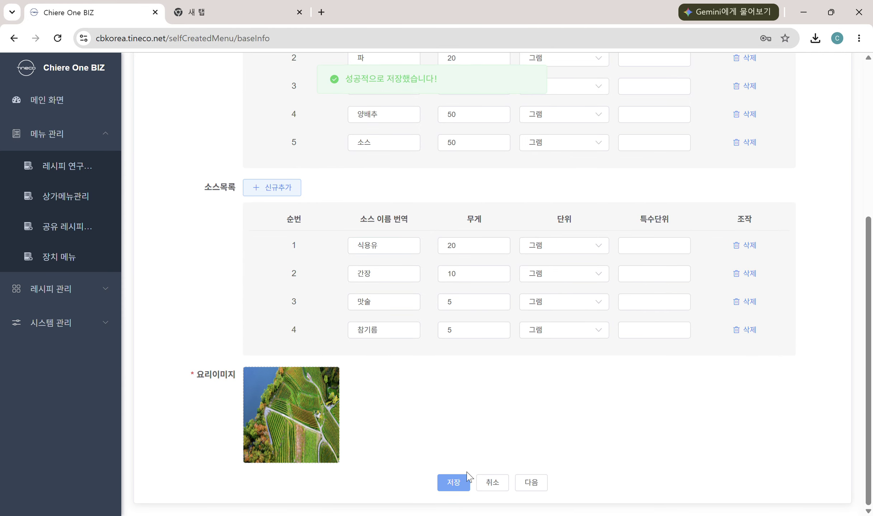
Continue to the cooking process, expand the 자동재료투입 step and reselect 식용유 as its sauce
{"action": "left_click", "coordinate": [532, 483]}
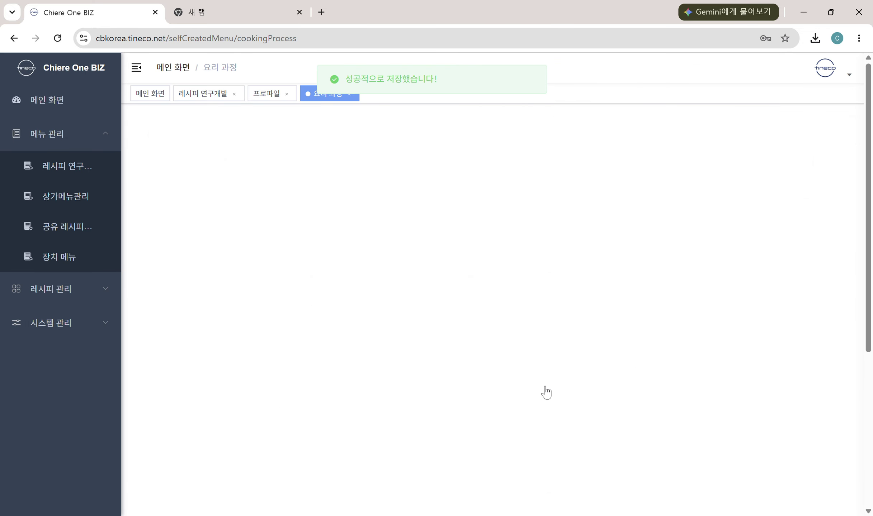
{"action": "left_click", "coordinate": [733, 207]}
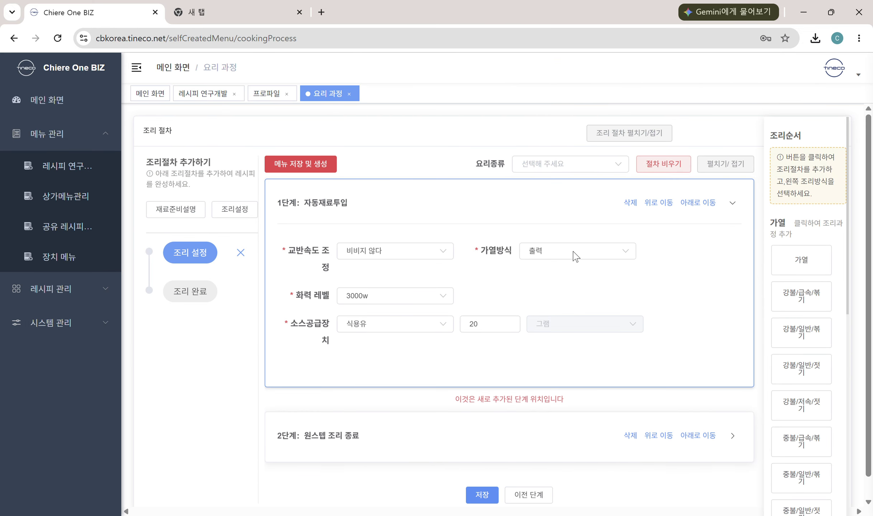
{"action": "left_click", "coordinate": [390, 325]}
{"action": "left_click", "coordinate": [353, 444]}
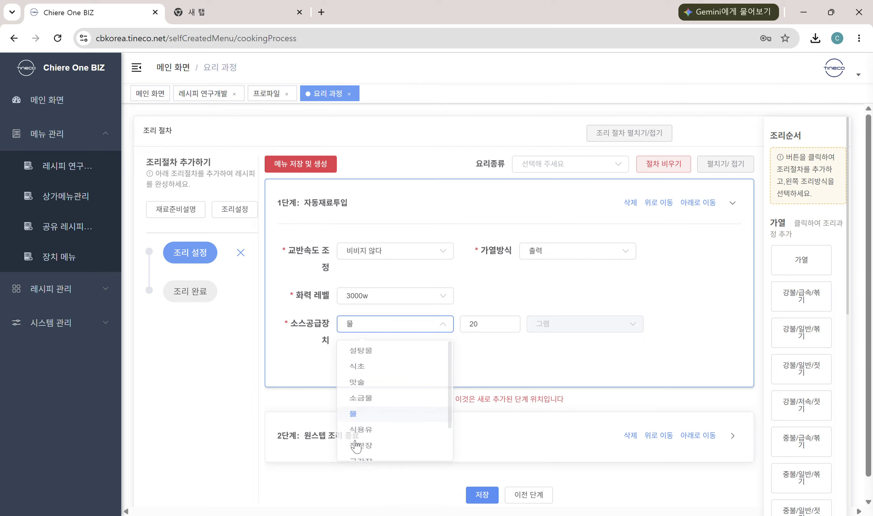
{"action": "left_click", "coordinate": [416, 336]}
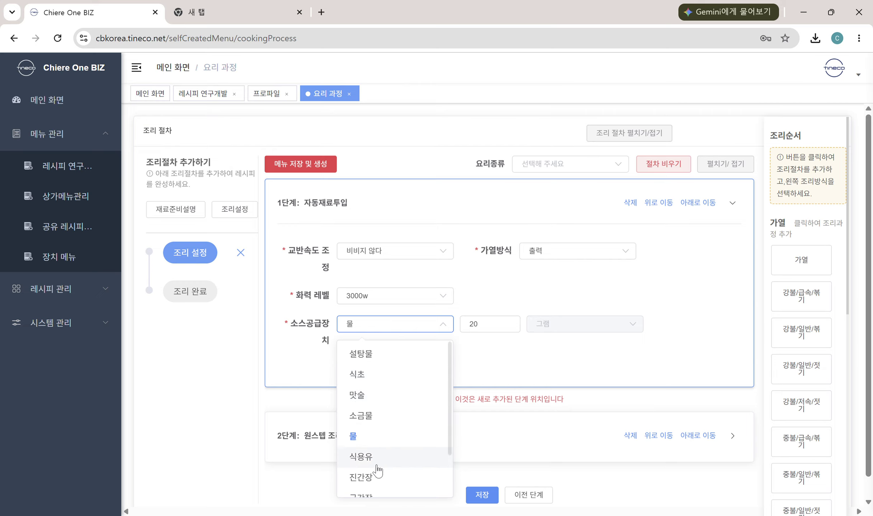
{"action": "left_click", "coordinate": [378, 460]}
Re-enter the 식용유 weight in the 자동재료투입 step as 20
{"action": "double_click", "coordinate": [495, 321]}
{"action": "type", "text": "\\"}
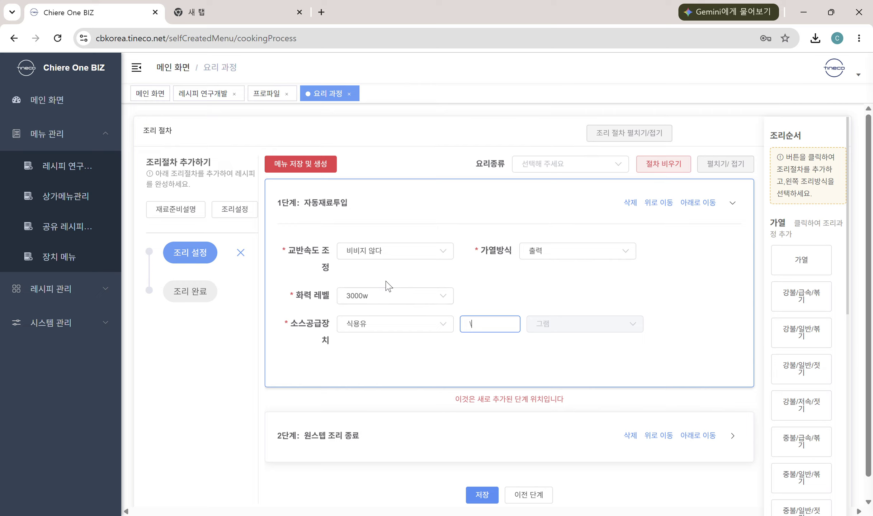
{"action": "key", "text": "BackSpace"}
{"action": "left_click", "coordinate": [420, 327]}
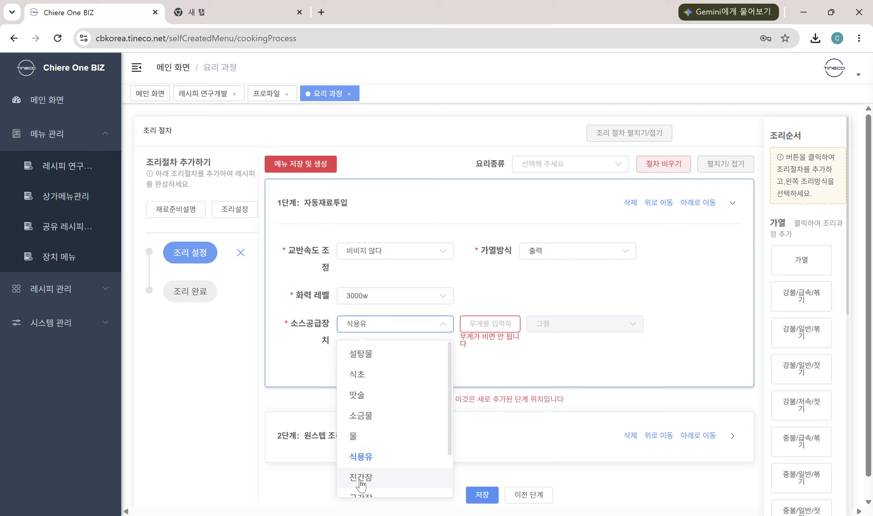
{"action": "left_click", "coordinate": [360, 457]}
{"action": "left_click", "coordinate": [394, 332]}
{"action": "left_click", "coordinate": [362, 455]}
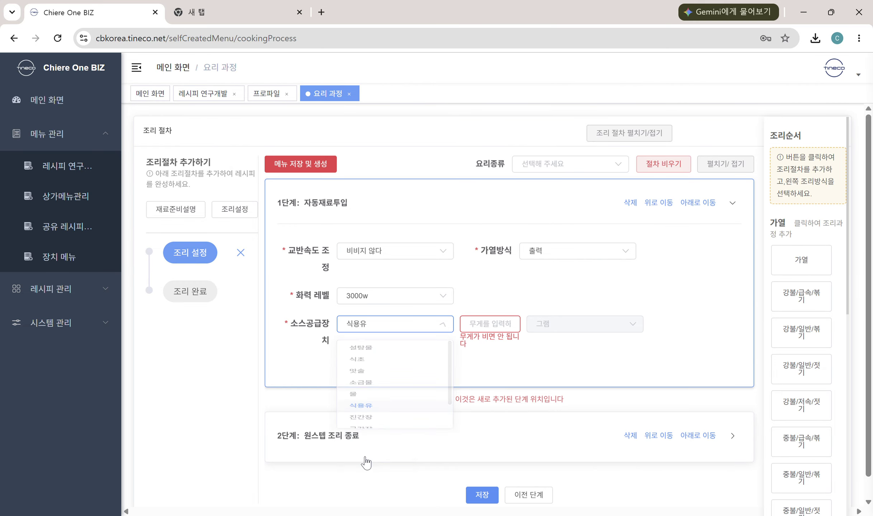
{"action": "left_click", "coordinate": [504, 325]}
{"action": "type", "text": "2"}
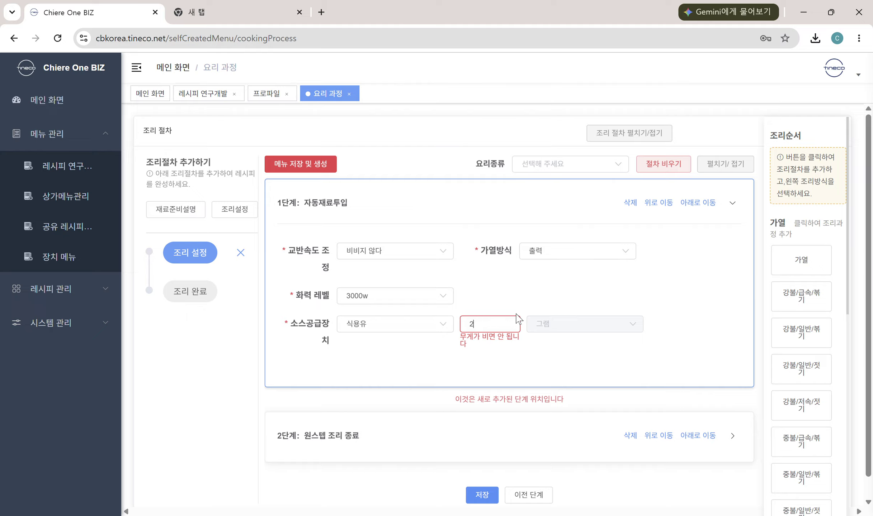
{"action": "type", "text": "0"}
{"action": "left_click", "coordinate": [726, 295]}
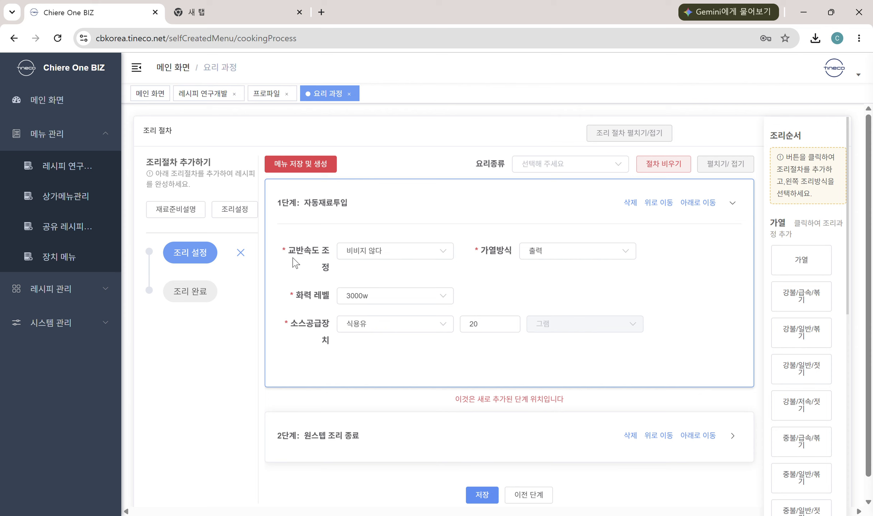
Examine the stirring speed options (교반속도 조정) available for the first cooking step
{"action": "left_click", "coordinate": [398, 260]}
{"action": "left_click", "coordinate": [397, 259]}
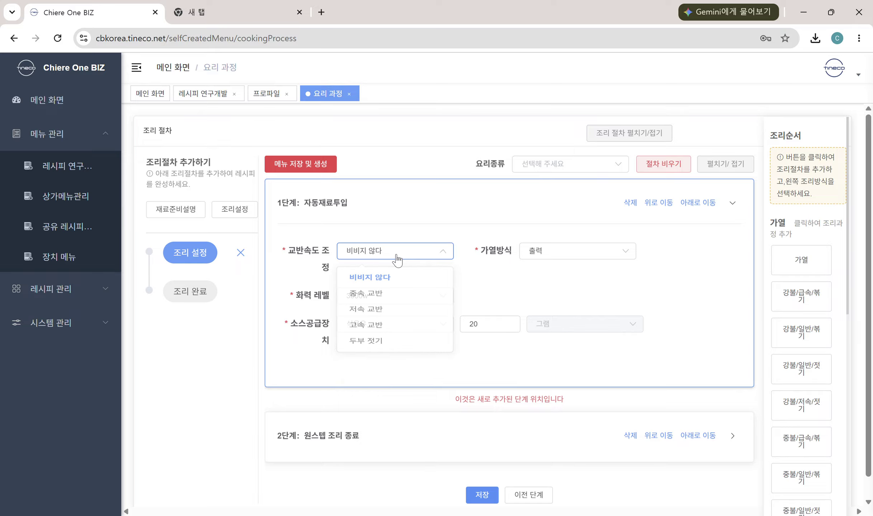
{"action": "left_click", "coordinate": [436, 254]}
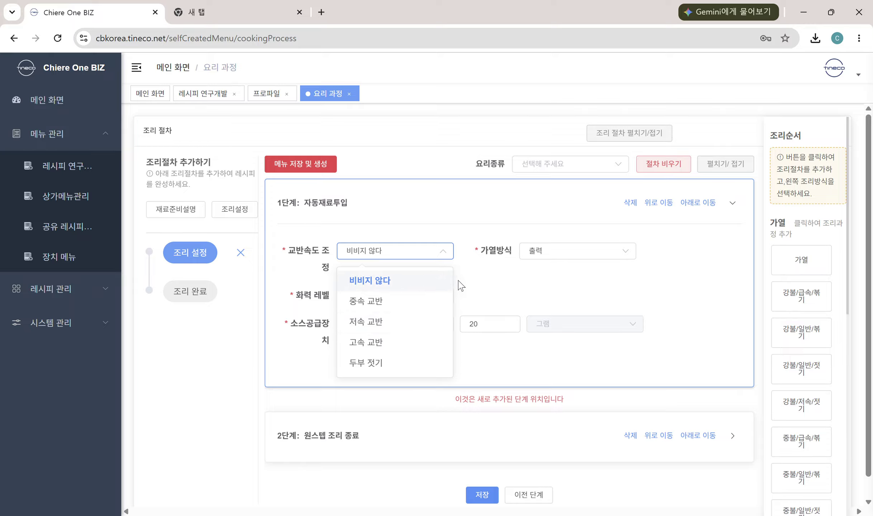
{"action": "left_click", "coordinate": [476, 287]}
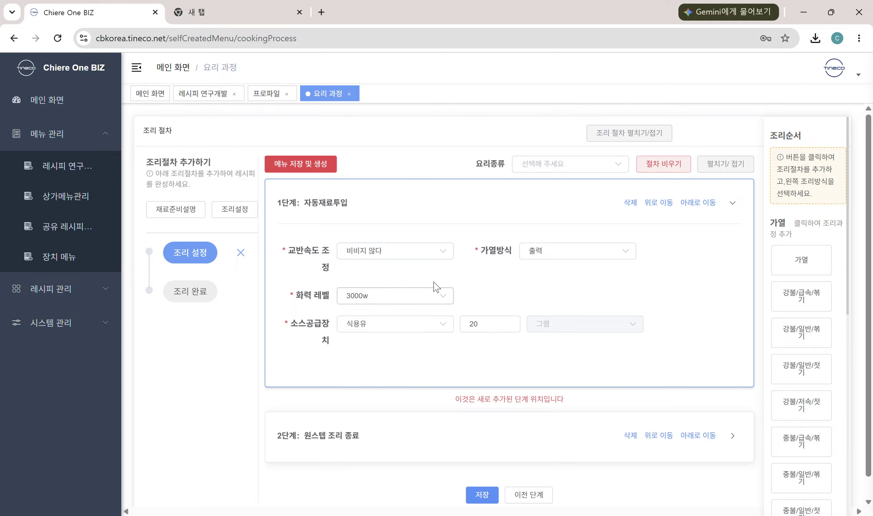
{"action": "left_click", "coordinate": [418, 258]}
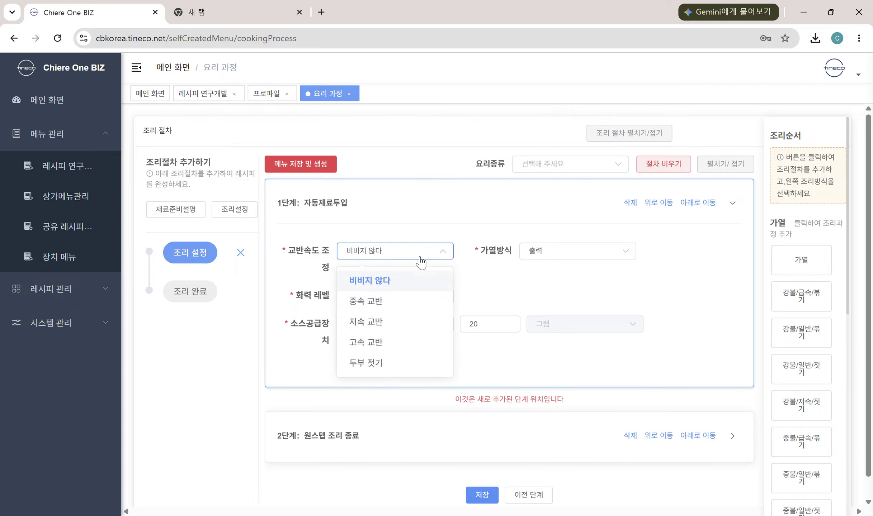
{"action": "left_click", "coordinate": [510, 303]}
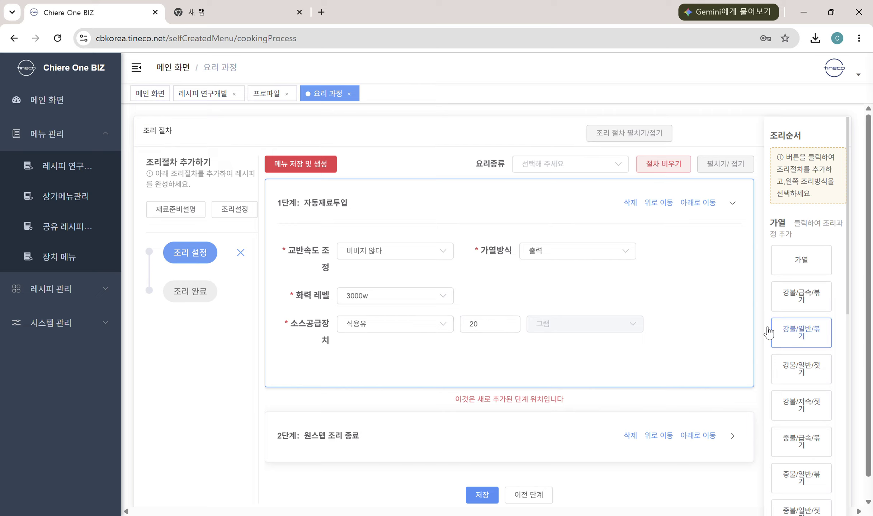
Add automatic vegetable feeding (자동야채투입) as the second cooking step, ahead of 원스텝 조리 종료
{"action": "scroll", "coordinate": [642, 318], "scroll_direction": "down", "scroll_amount": 1}
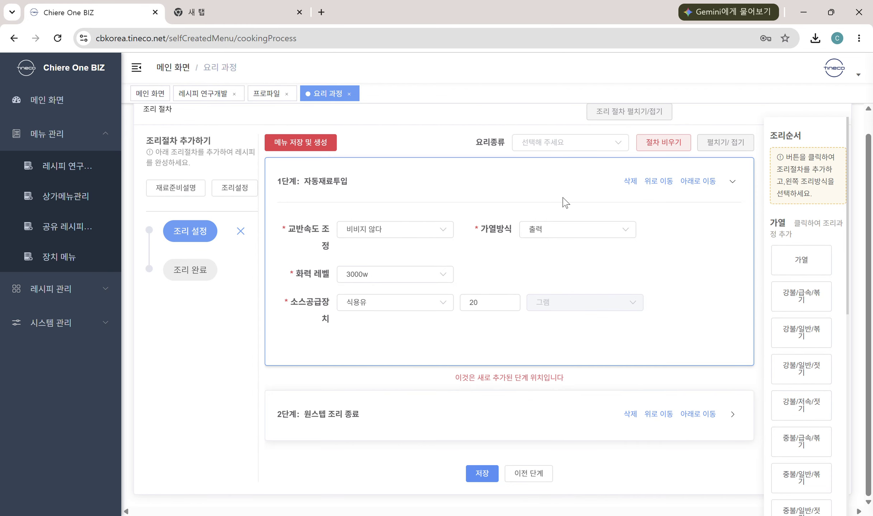
{"action": "left_click", "coordinate": [424, 407]}
{"action": "scroll", "coordinate": [821, 376], "scroll_direction": "down", "scroll_amount": 3}
{"action": "scroll", "coordinate": [822, 359], "scroll_direction": "up", "scroll_amount": 3}
{"action": "scroll", "coordinate": [814, 344], "scroll_direction": "down", "scroll_amount": 10}
{"action": "scroll", "coordinate": [814, 365], "scroll_direction": "down", "scroll_amount": 2}
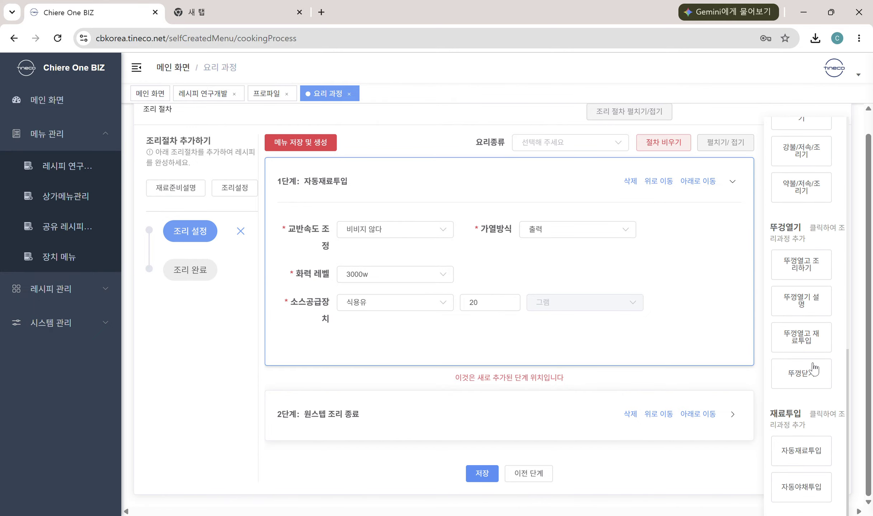
{"action": "scroll", "coordinate": [825, 395], "scroll_direction": "down", "scroll_amount": 4}
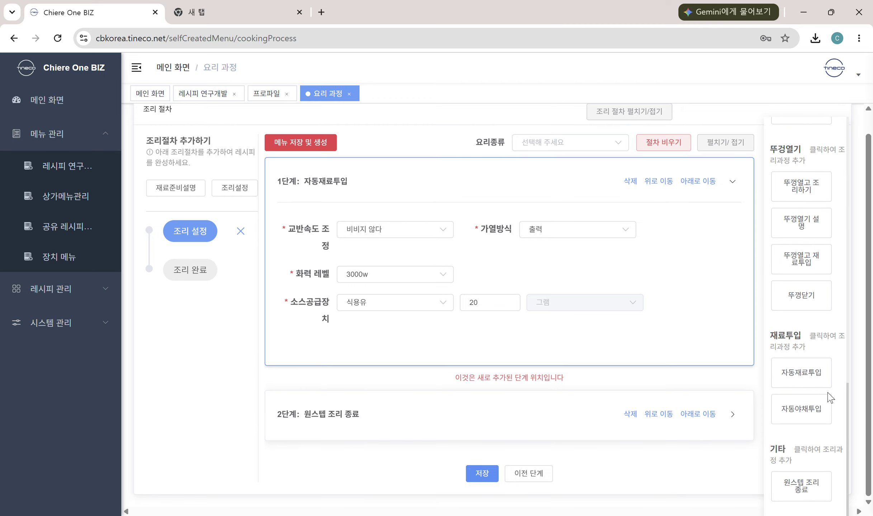
{"action": "left_click", "coordinate": [797, 422]}
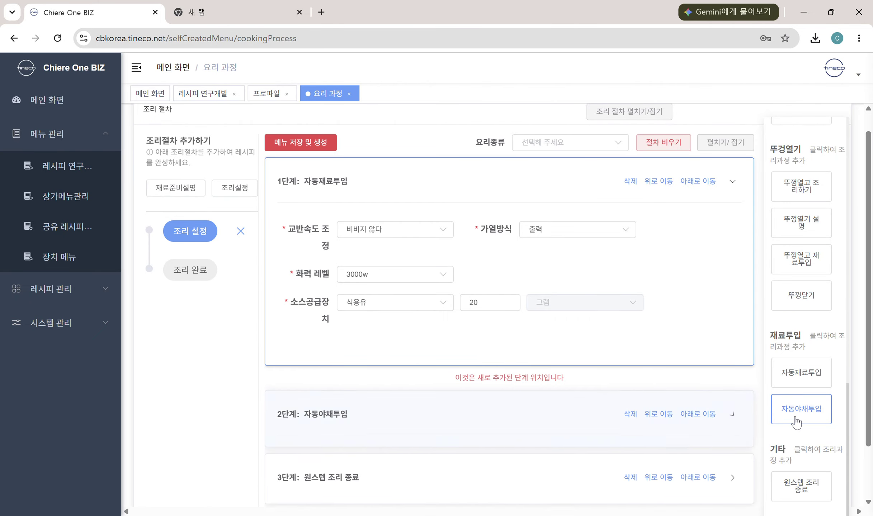
Set the 자동야채투입 step's heating mode (가열방식) to 출력 and its power level (화력 레벨) to 1200w
{"action": "scroll", "coordinate": [481, 350], "scroll_direction": "down", "scroll_amount": 5}
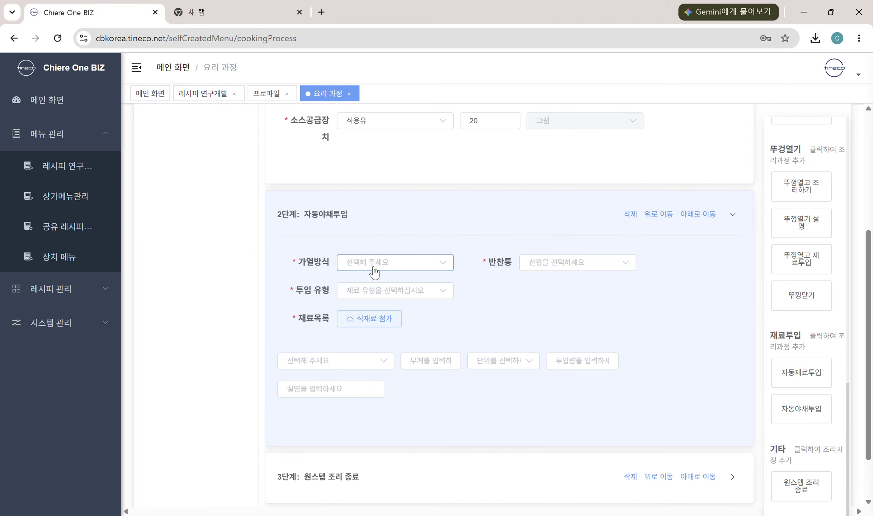
{"action": "left_click", "coordinate": [374, 272]}
{"action": "left_click", "coordinate": [372, 294]}
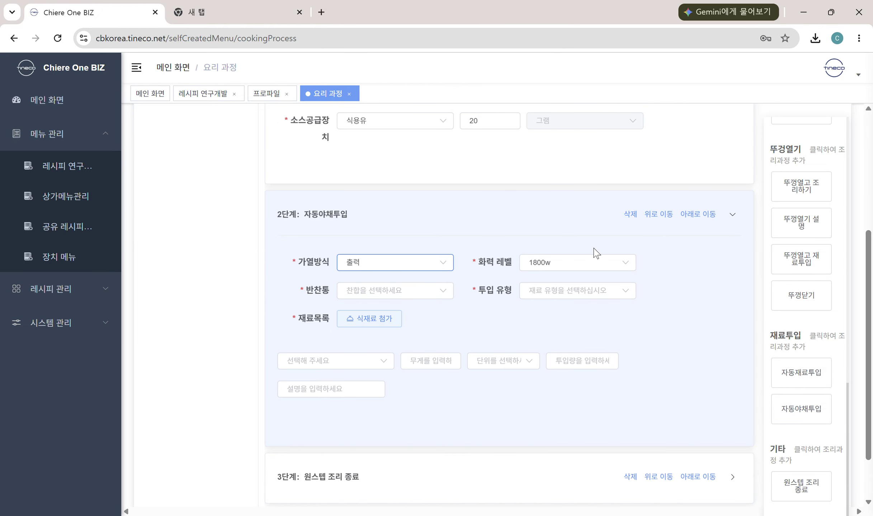
{"action": "scroll", "coordinate": [384, 244], "scroll_direction": "up", "scroll_amount": 3}
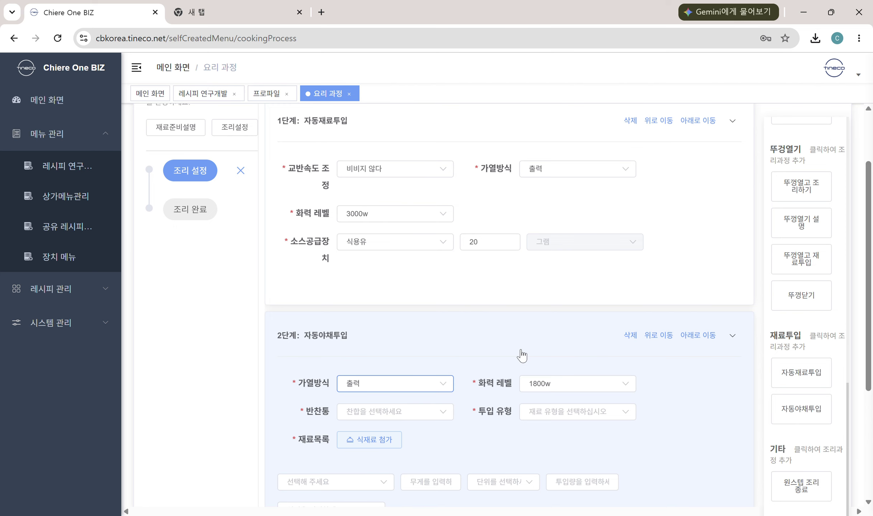
{"action": "left_click", "coordinate": [537, 383]}
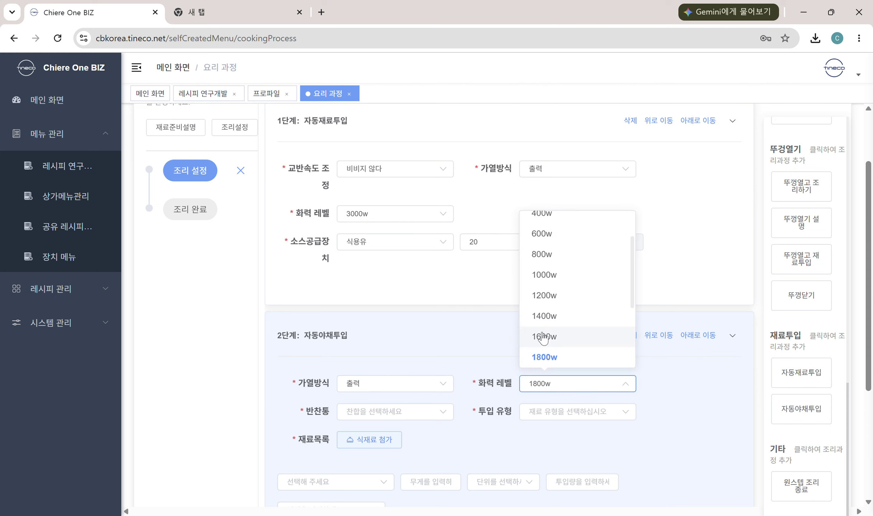
{"action": "scroll", "coordinate": [560, 355], "scroll_direction": "up", "scroll_amount": 2}
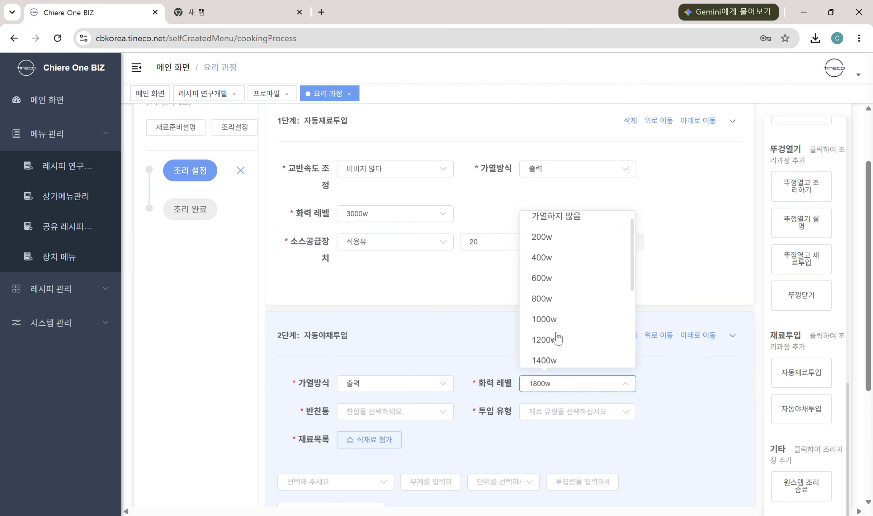
{"action": "left_click", "coordinate": [570, 350]}
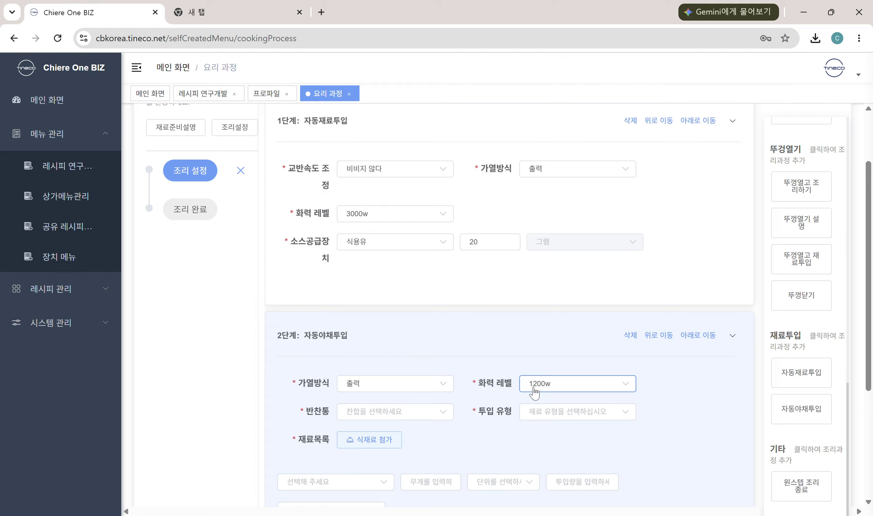
Assign 1반찬통 as the 자동야채투입 step's container and 고체 공급 as its feeding type (투입 유형)
{"action": "left_click", "coordinate": [449, 411]}
{"action": "left_click", "coordinate": [405, 316]}
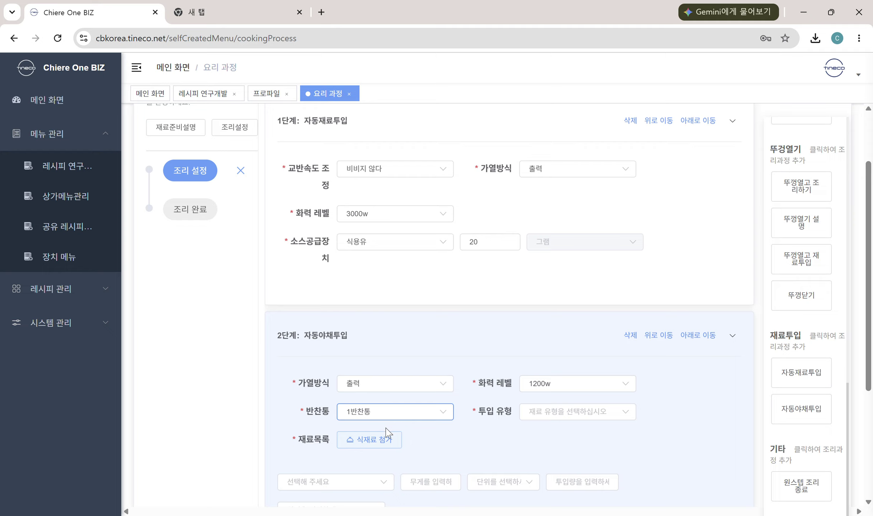
{"action": "left_click", "coordinate": [526, 417]}
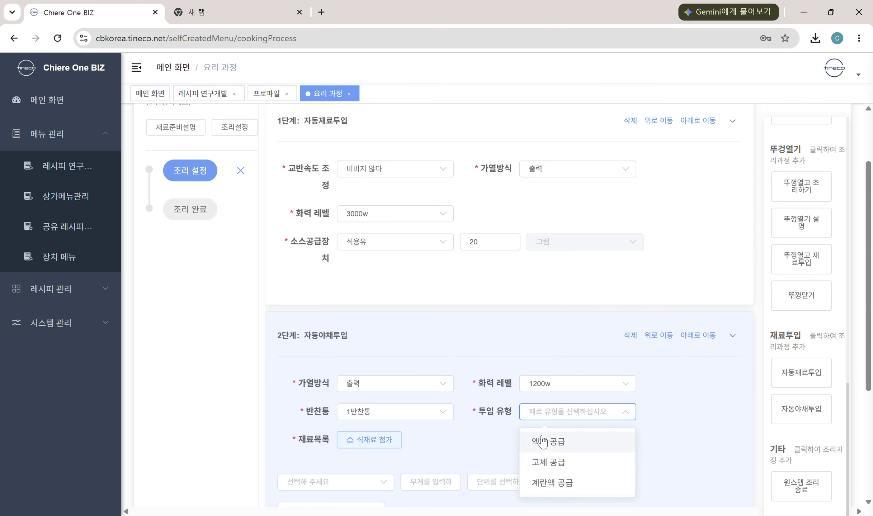
{"action": "scroll", "coordinate": [497, 445], "scroll_direction": "down", "scroll_amount": 1}
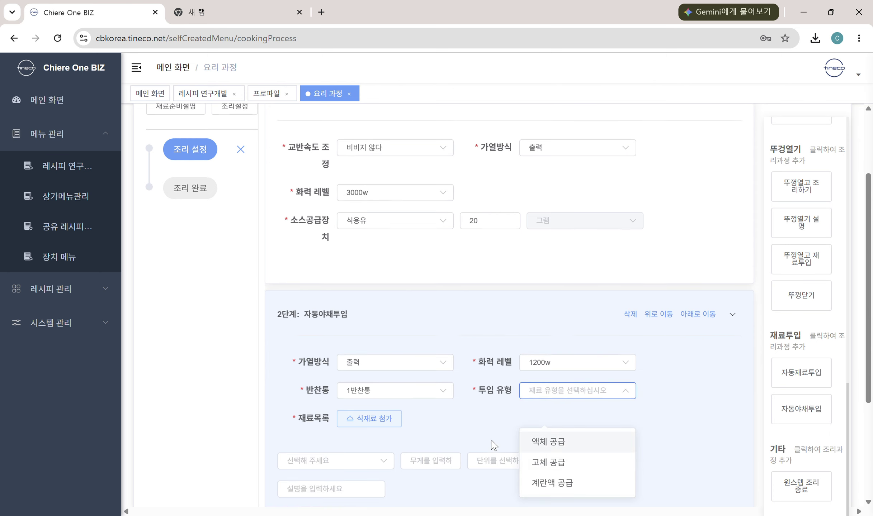
{"action": "left_click", "coordinate": [554, 462]}
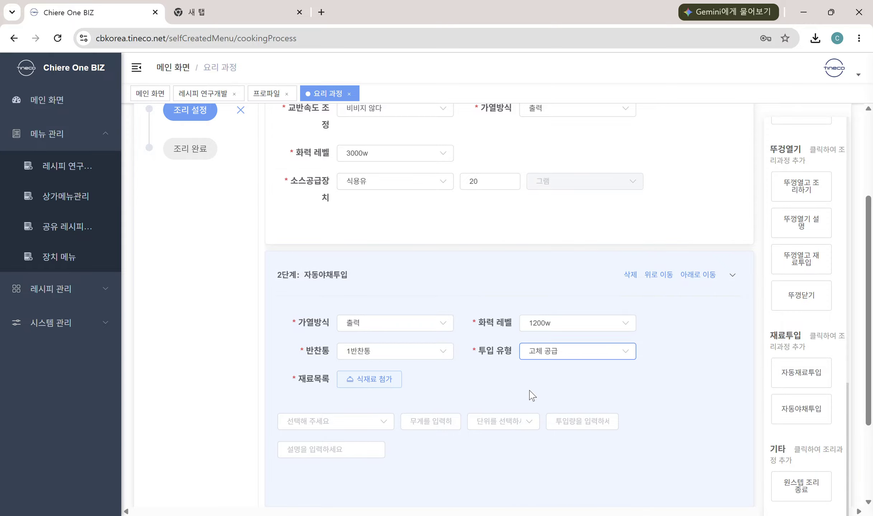
Choose 파 as the ingredient fed in the 자동야채투입 step
{"action": "scroll", "coordinate": [521, 392], "scroll_direction": "down", "scroll_amount": 3}
{"action": "left_click", "coordinate": [370, 308]}
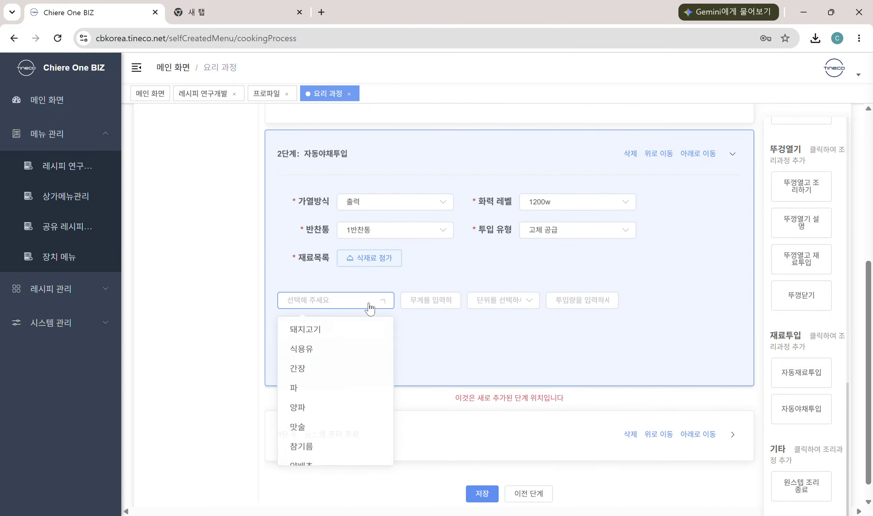
{"action": "left_click", "coordinate": [345, 388]}
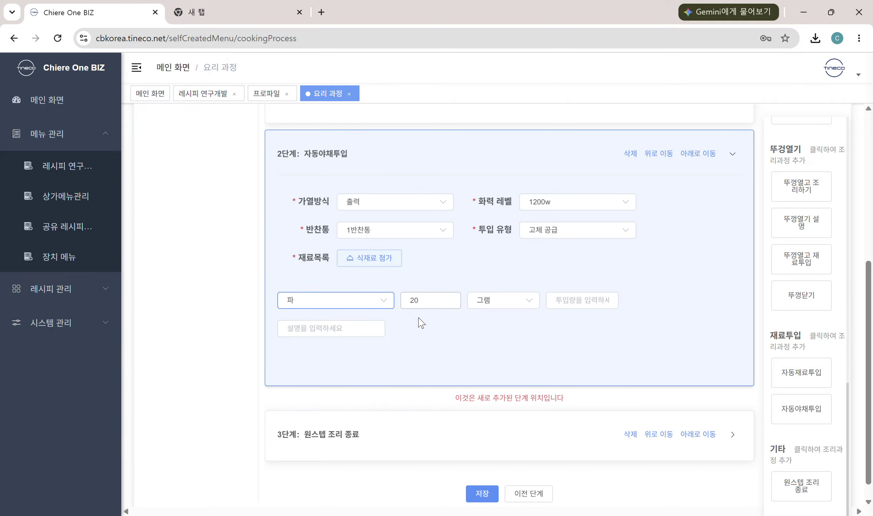
Review the settings of the 자동재료투입 and 자동야채투입 steps, including heating, sauce, container and ingredient amounts
{"action": "scroll", "coordinate": [446, 312], "scroll_direction": "up", "scroll_amount": 5}
{"action": "scroll", "coordinate": [431, 355], "scroll_direction": "down", "scroll_amount": 3}
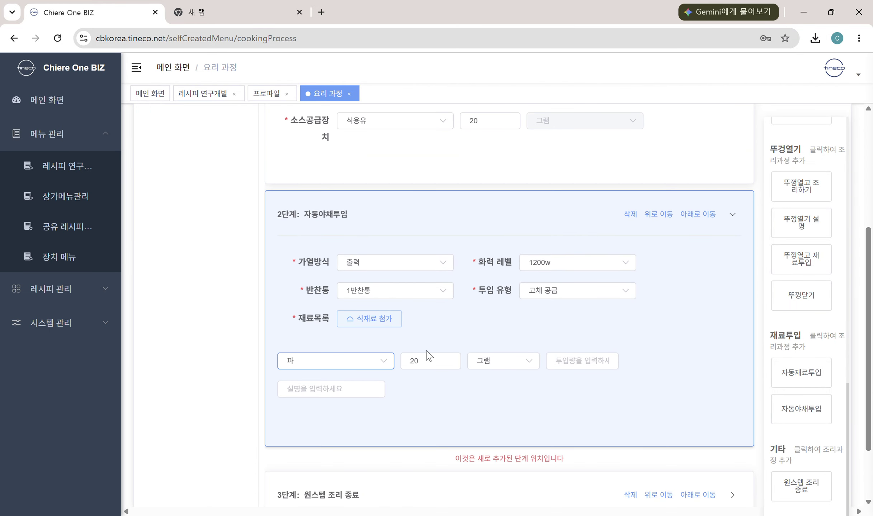
{"action": "scroll", "coordinate": [606, 365], "scroll_direction": "down", "scroll_amount": 2}
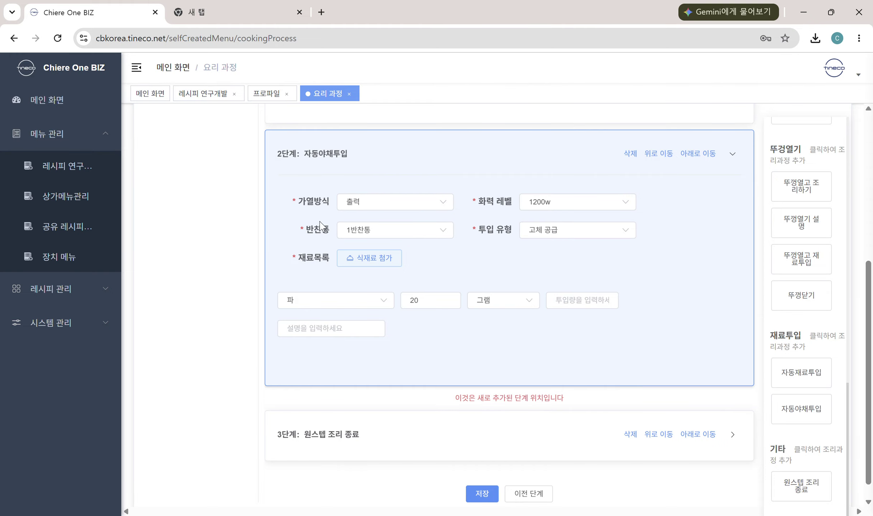
{"action": "scroll", "coordinate": [350, 208], "scroll_direction": "up", "scroll_amount": 5}
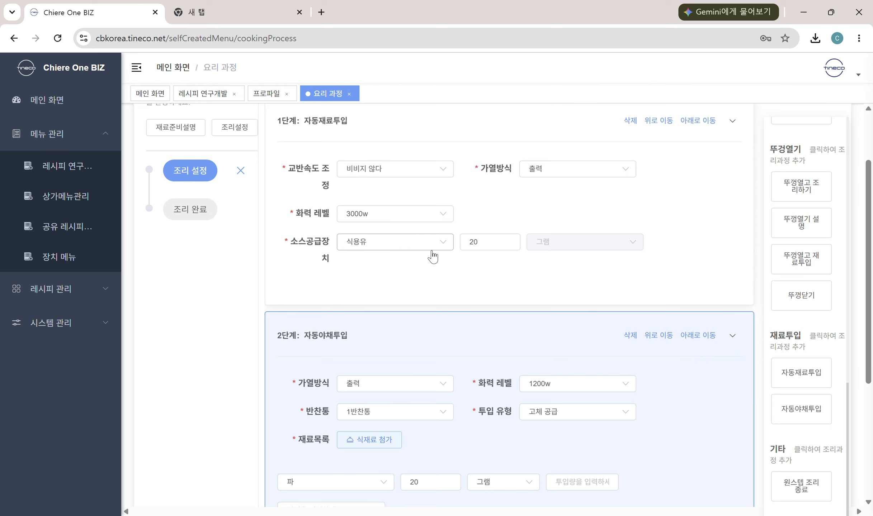
{"action": "scroll", "coordinate": [495, 278], "scroll_direction": "down", "scroll_amount": 2}
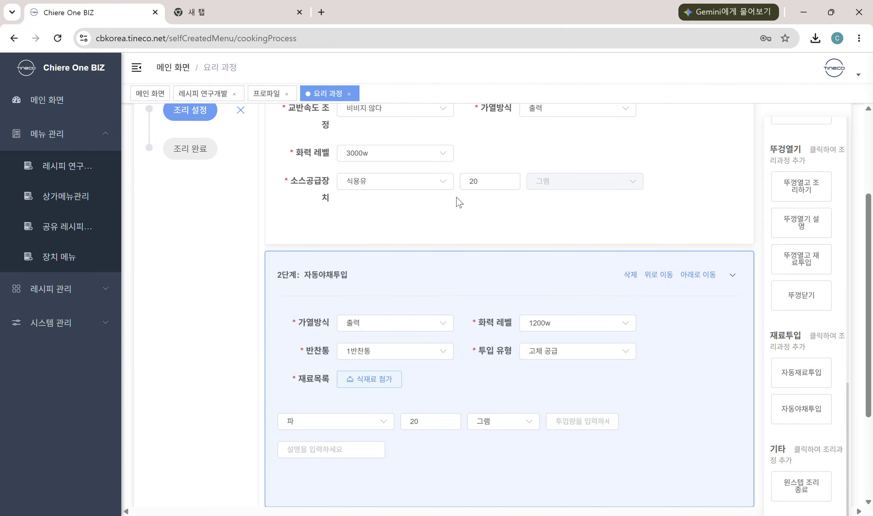
{"action": "scroll", "coordinate": [456, 238], "scroll_direction": "down", "scroll_amount": 1}
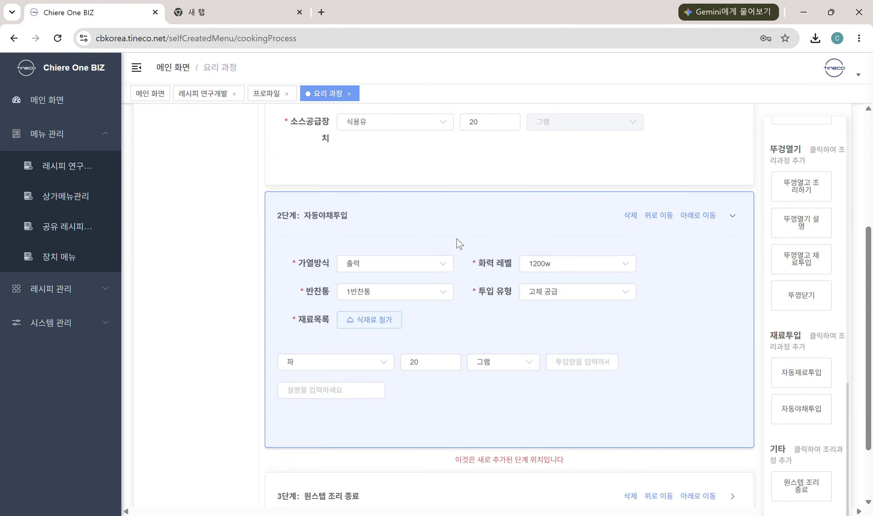
{"action": "scroll", "coordinate": [459, 244], "scroll_direction": "up", "scroll_amount": 1}
{"action": "scroll", "coordinate": [509, 247], "scroll_direction": "down", "scroll_amount": 2}
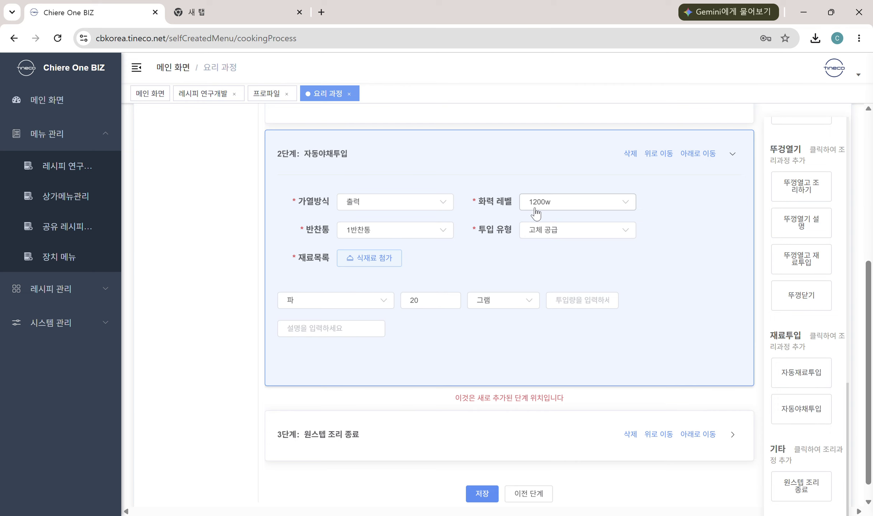
{"action": "scroll", "coordinate": [483, 305], "scroll_direction": "down", "scroll_amount": 1}
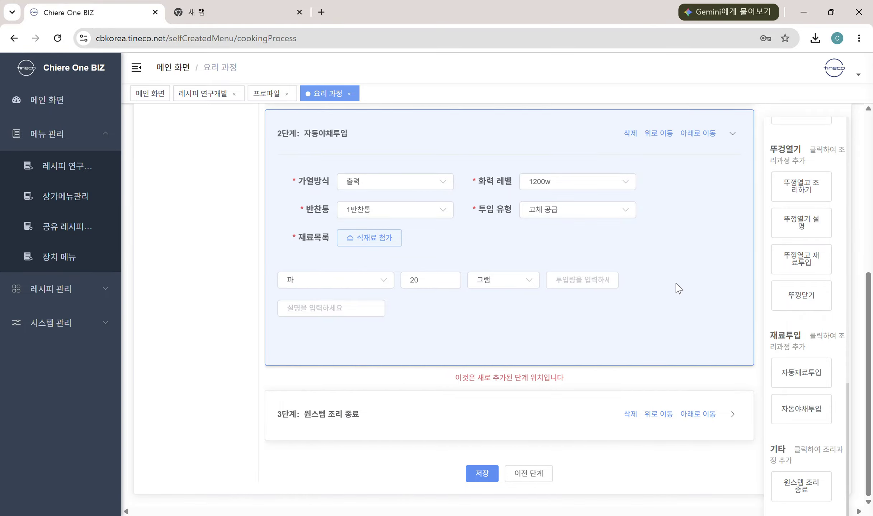
Add the 강불/저속/조리기 heating preset as the third cooking step, after 자동야채투입
{"action": "scroll", "coordinate": [678, 280], "scroll_direction": "up", "scroll_amount": 3}
{"action": "scroll", "coordinate": [703, 229], "scroll_direction": "up", "scroll_amount": 2}
{"action": "scroll", "coordinate": [713, 286], "scroll_direction": "down", "scroll_amount": 5}
{"action": "scroll", "coordinate": [820, 296], "scroll_direction": "up", "scroll_amount": 10}
{"action": "scroll", "coordinate": [821, 297], "scroll_direction": "up", "scroll_amount": 5}
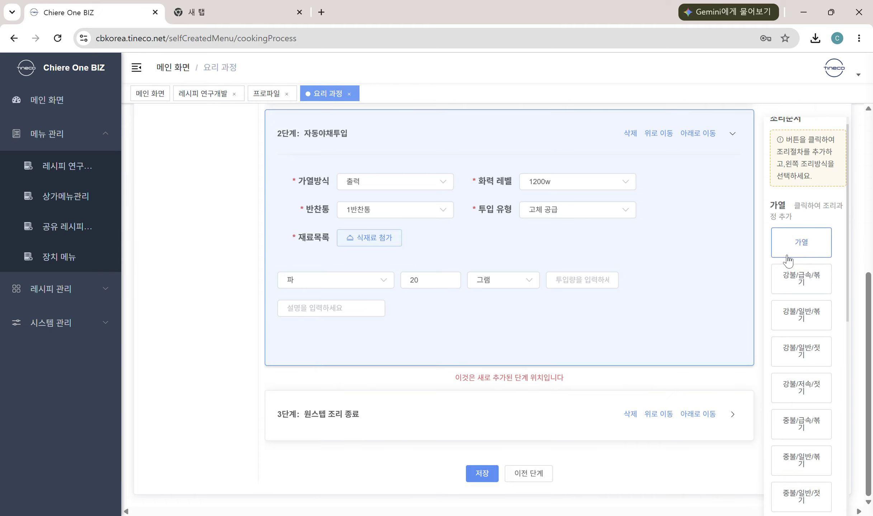
{"action": "scroll", "coordinate": [804, 312], "scroll_direction": "down", "scroll_amount": 2}
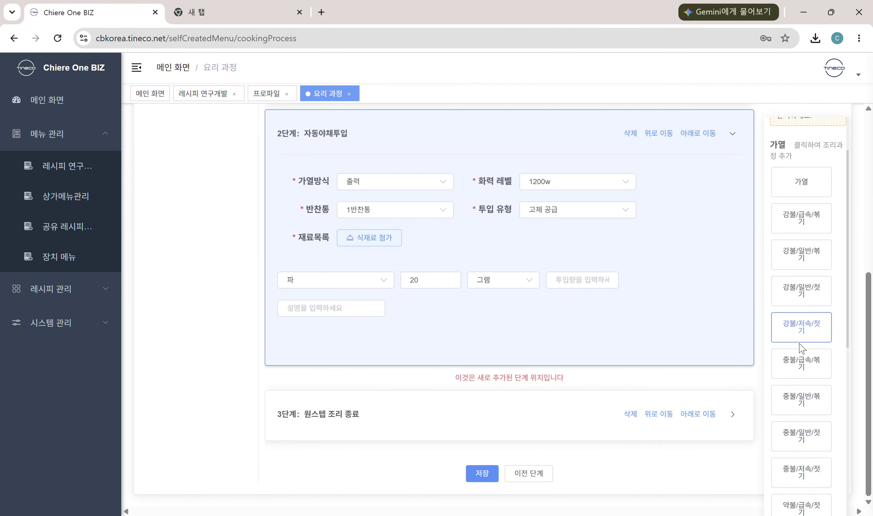
{"action": "scroll", "coordinate": [801, 320], "scroll_direction": "down", "scroll_amount": 2}
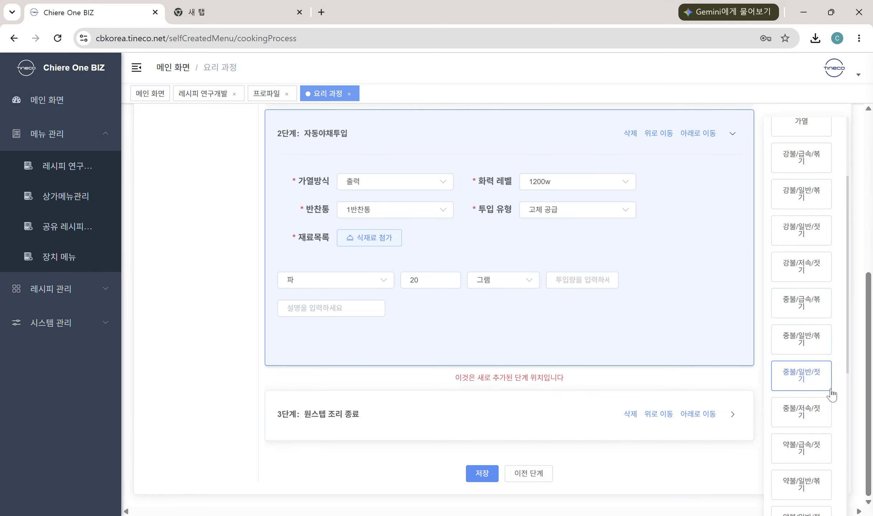
{"action": "scroll", "coordinate": [818, 468], "scroll_direction": "down", "scroll_amount": 4}
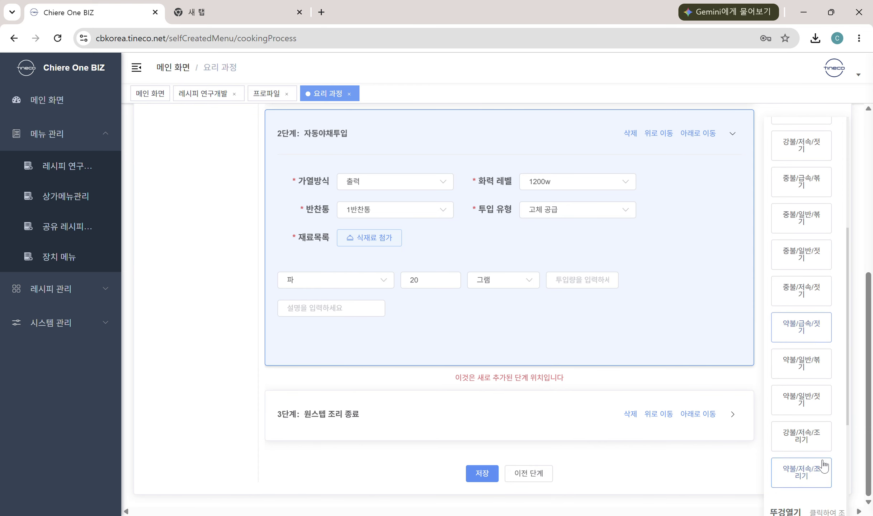
{"action": "left_click", "coordinate": [816, 440]}
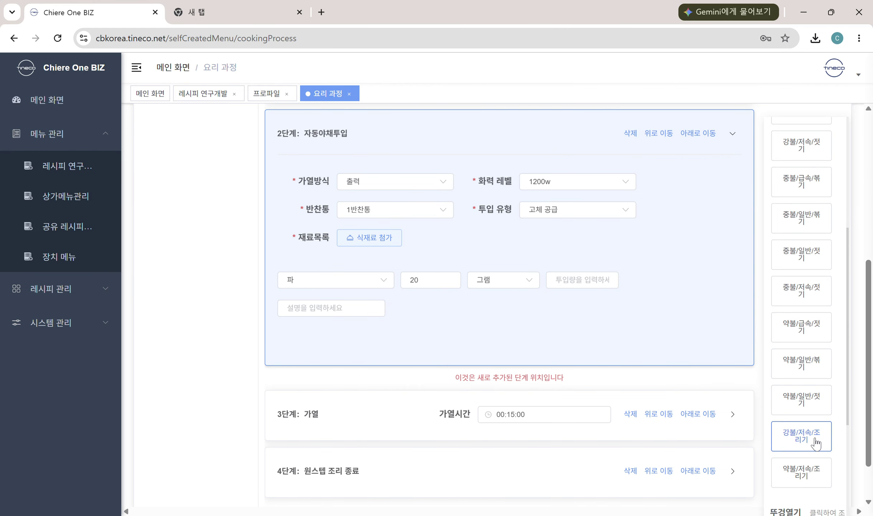
Choose 두부 젓기 as the third step's stirring speed (교반속도) and 시계방향 as its stirring direction (교반방향)
{"action": "scroll", "coordinate": [624, 365], "scroll_direction": "down", "scroll_amount": 3}
{"action": "scroll", "coordinate": [424, 301], "scroll_direction": "up", "scroll_amount": 5}
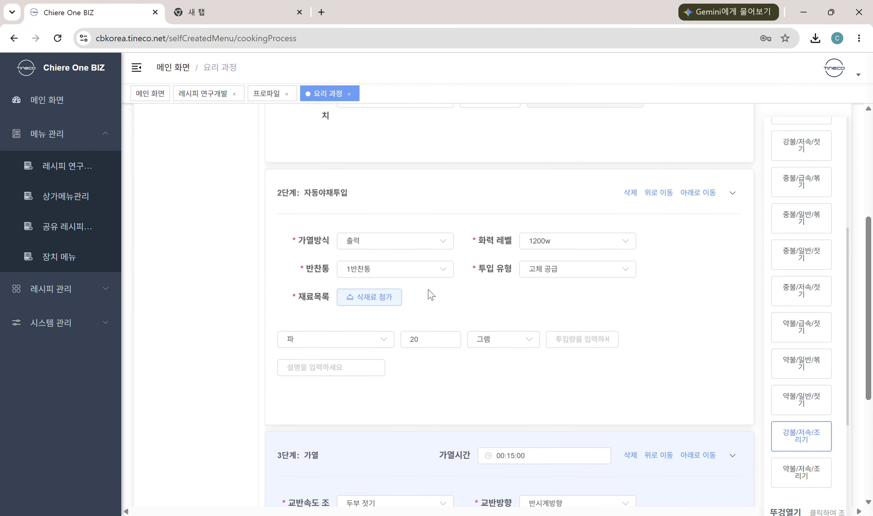
{"action": "scroll", "coordinate": [395, 171], "scroll_direction": "up", "scroll_amount": 3}
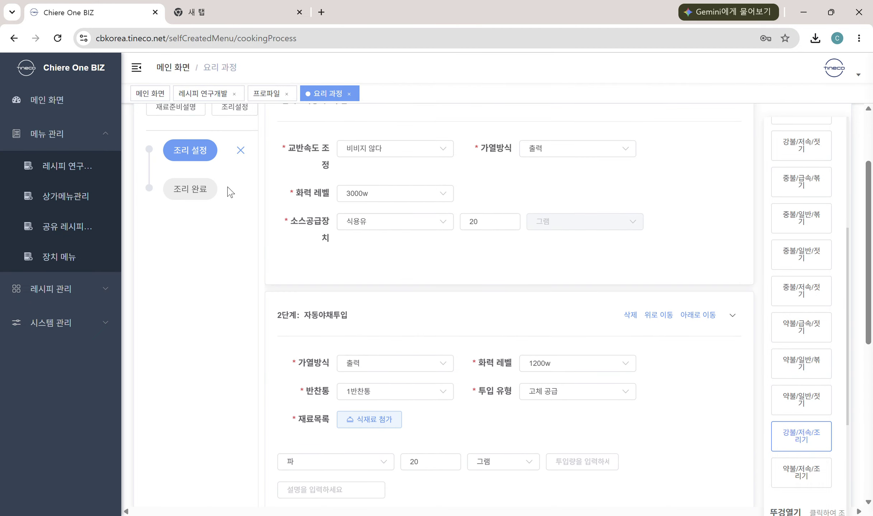
{"action": "scroll", "coordinate": [413, 322], "scroll_direction": "down", "scroll_amount": 3}
{"action": "scroll", "coordinate": [413, 322], "scroll_direction": "down", "scroll_amount": 4}
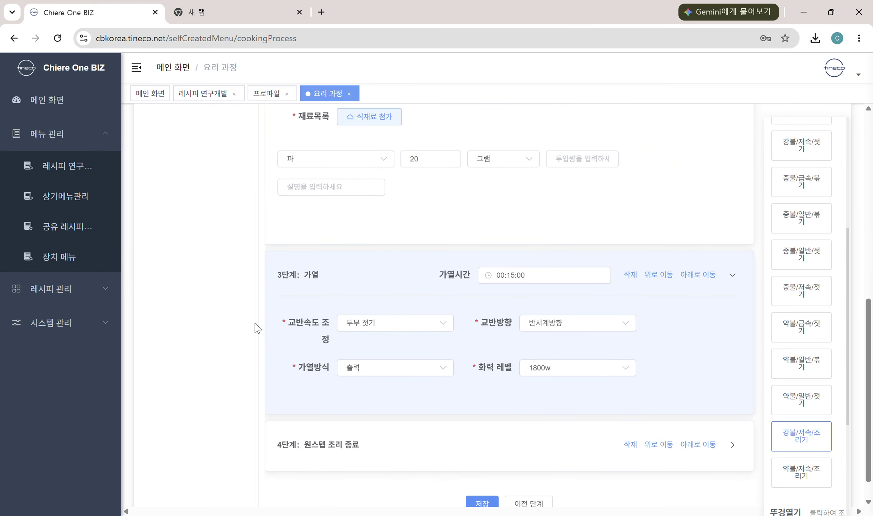
{"action": "left_click", "coordinate": [401, 328]}
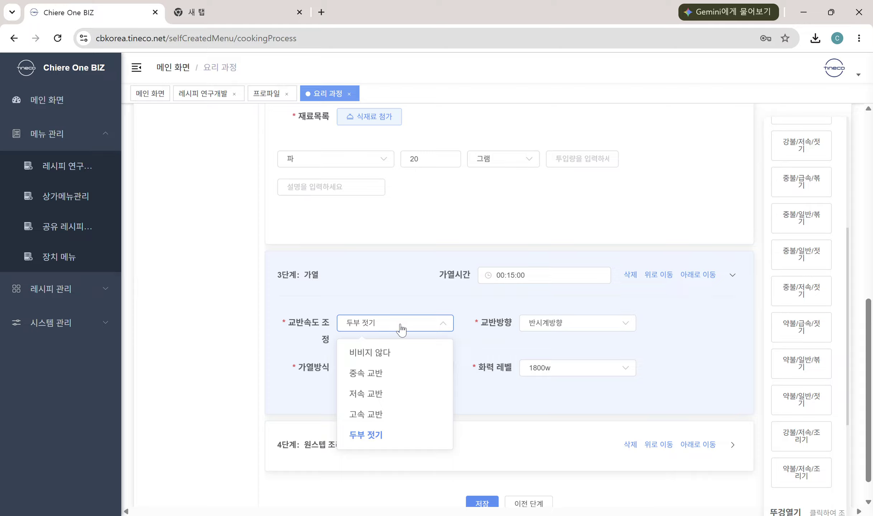
{"action": "left_click", "coordinate": [393, 438]}
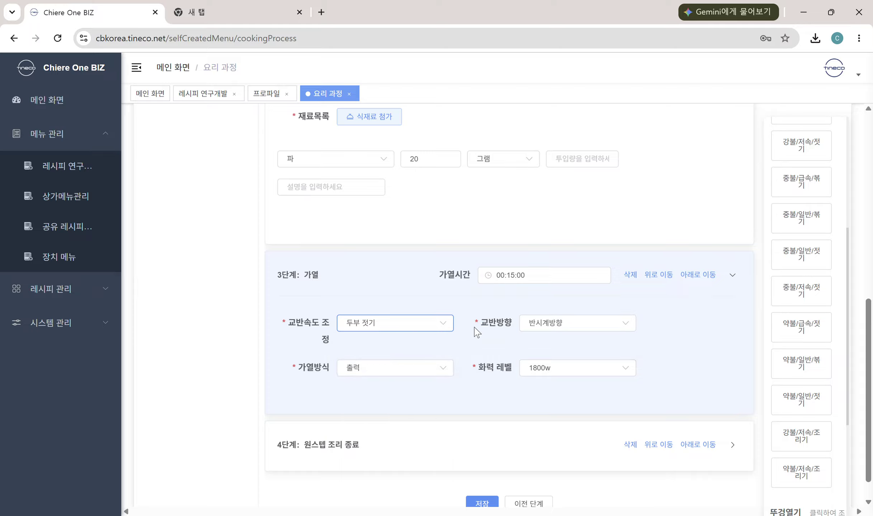
{"action": "left_click", "coordinate": [566, 324]}
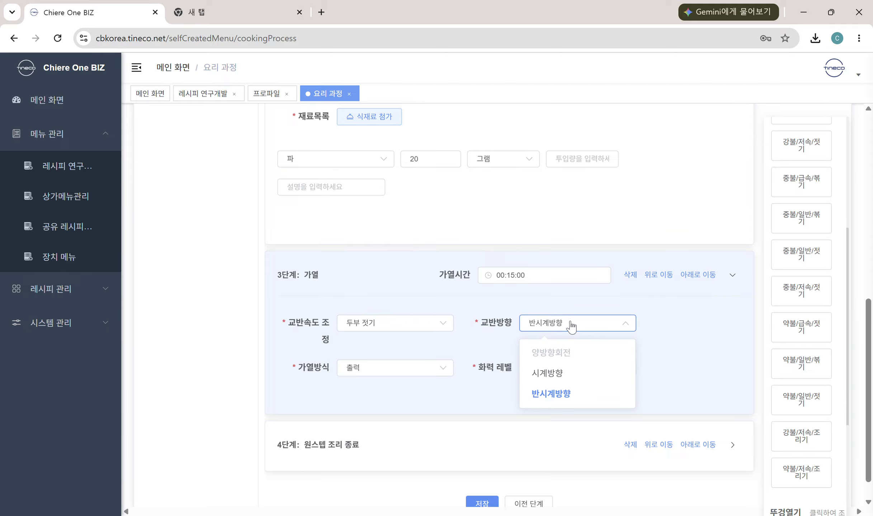
{"action": "left_click", "coordinate": [554, 379]}
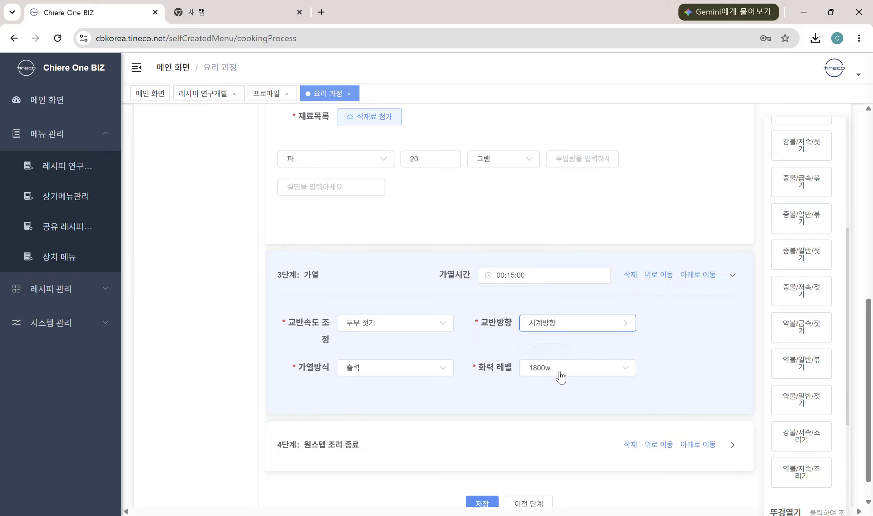
{"action": "left_click", "coordinate": [674, 359]}
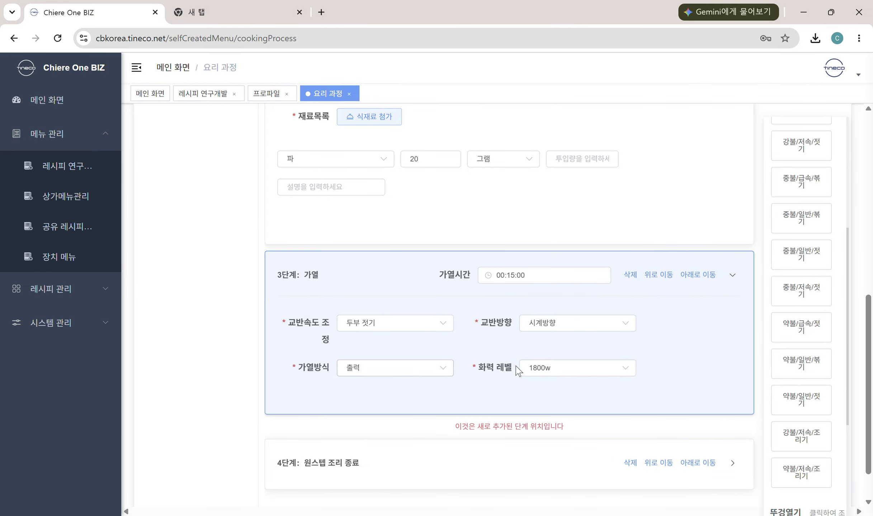
Set the power level (화력 레벨) of the third step, 가열, to 1200w
{"action": "left_click", "coordinate": [545, 369]}
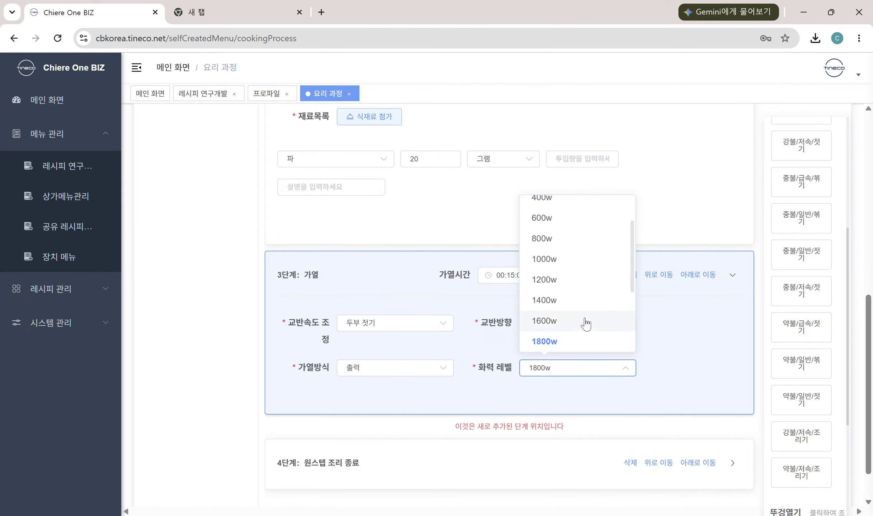
{"action": "left_click", "coordinate": [559, 282]}
{"action": "left_click", "coordinate": [694, 351]}
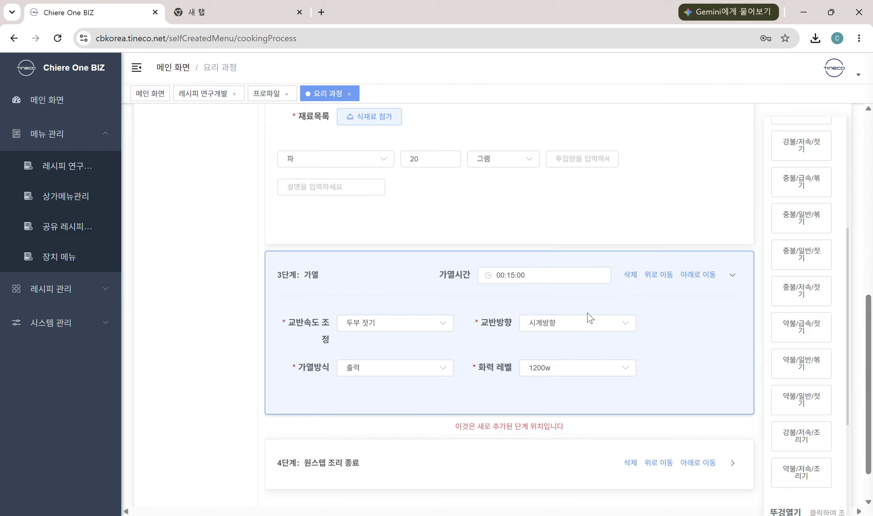
Set the heating time (가열시간) of the third step, 가열, to 00:00:08
{"action": "left_click", "coordinate": [515, 278]}
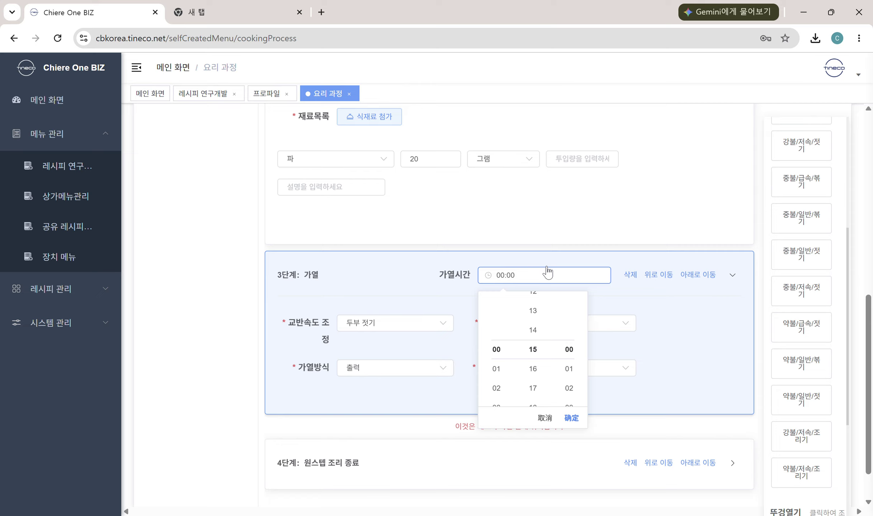
{"action": "scroll", "coordinate": [574, 369], "scroll_direction": "down", "scroll_amount": 1}
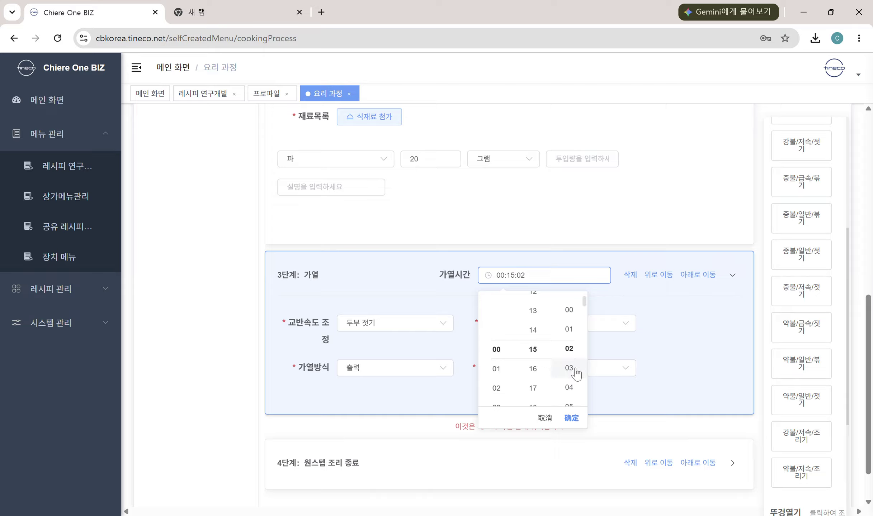
{"action": "scroll", "coordinate": [574, 369], "scroll_direction": "down", "scroll_amount": 6}
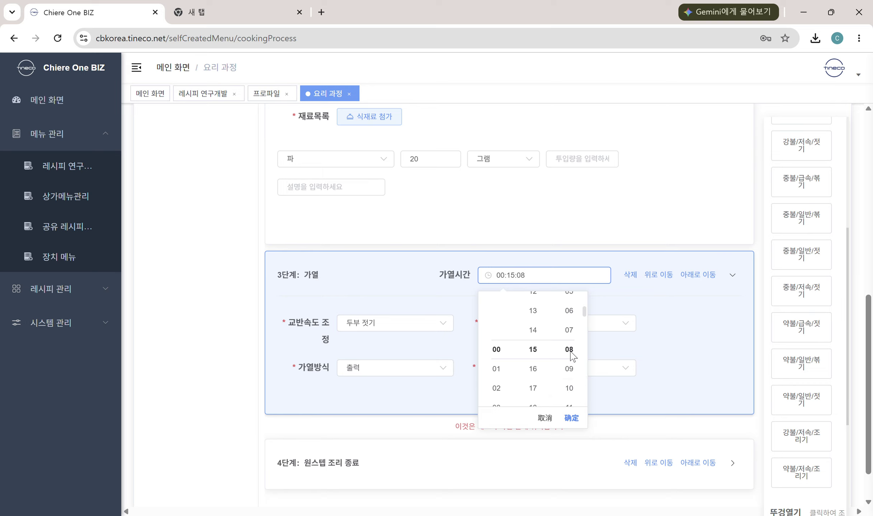
{"action": "left_click", "coordinate": [574, 419]}
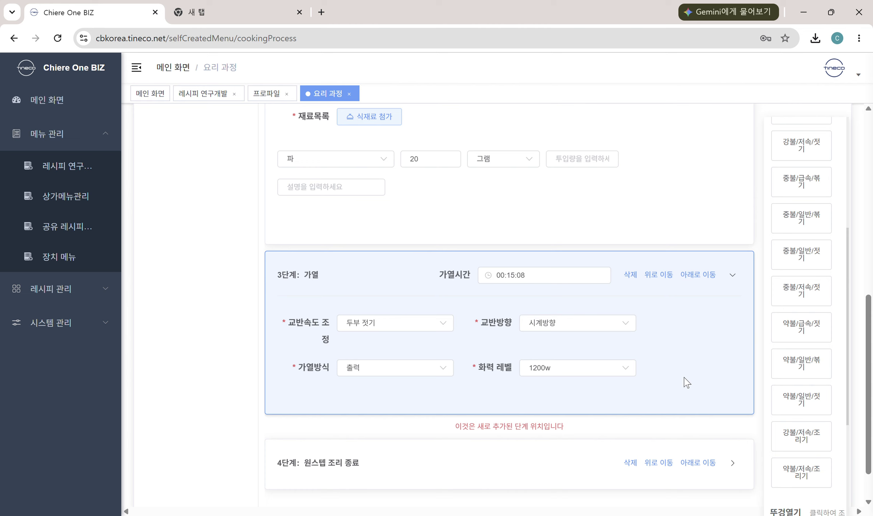
{"action": "left_click", "coordinate": [521, 279]}
{"action": "scroll", "coordinate": [534, 348], "scroll_direction": "up", "scroll_amount": 3}
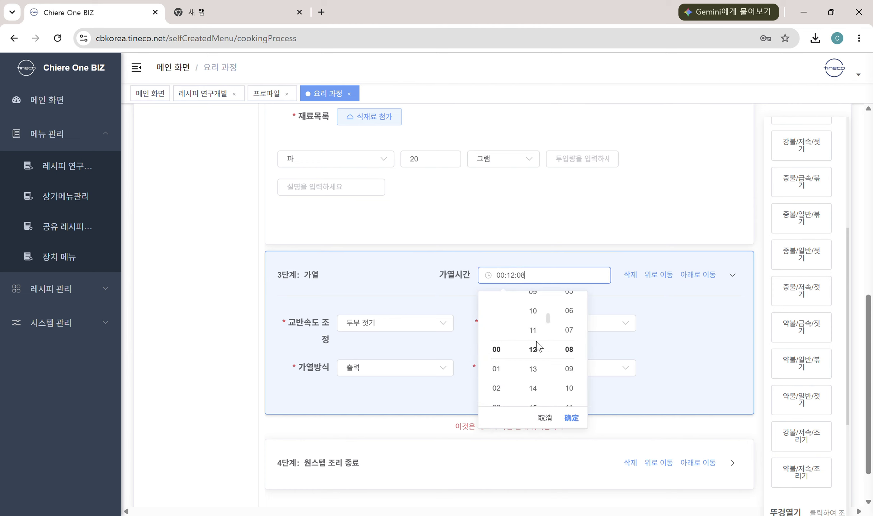
{"action": "scroll", "coordinate": [537, 346], "scroll_direction": "up", "scroll_amount": 10}
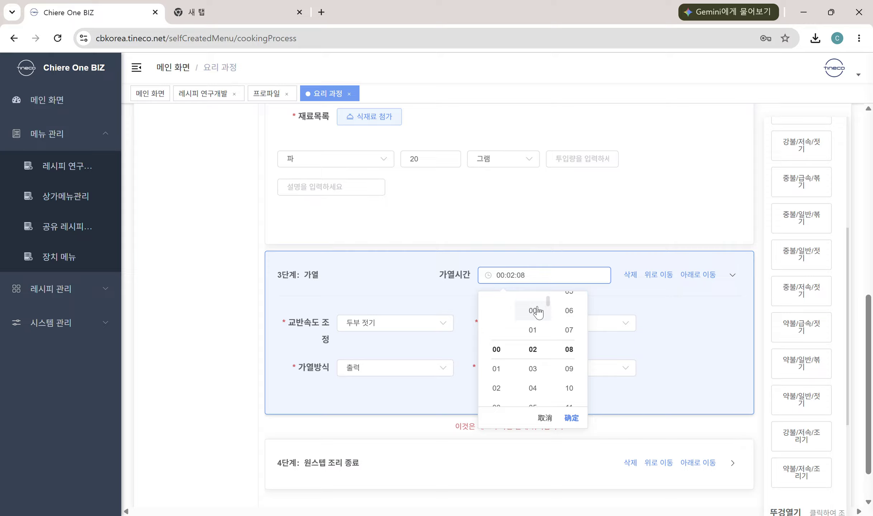
{"action": "left_click", "coordinate": [537, 311]}
{"action": "left_click", "coordinate": [572, 418]}
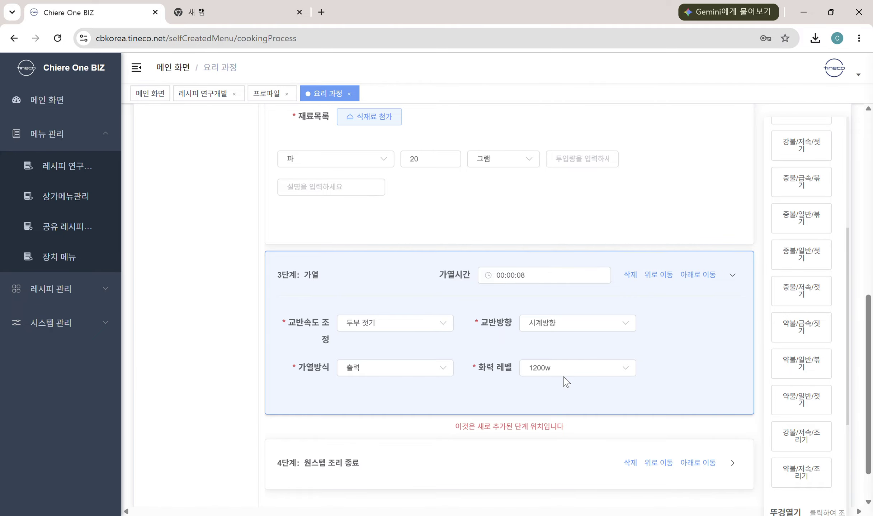
Add an 자동야채투입 step as the fourth cooking step, after the 가열 step
{"action": "scroll", "coordinate": [662, 351], "scroll_direction": "down", "scroll_amount": 1}
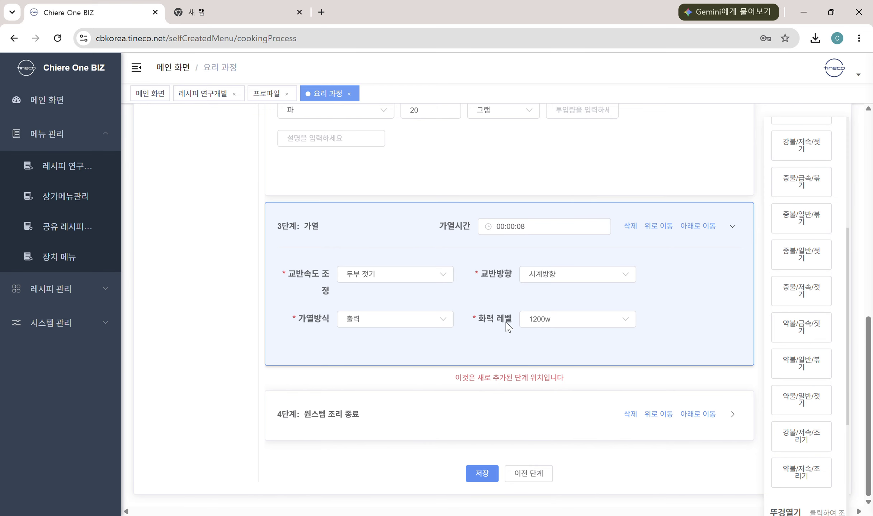
{"action": "scroll", "coordinate": [509, 326], "scroll_direction": "up", "scroll_amount": 3}
{"action": "scroll", "coordinate": [419, 290], "scroll_direction": "down", "scroll_amount": 3}
{"action": "scroll", "coordinate": [796, 366], "scroll_direction": "up", "scroll_amount": 5}
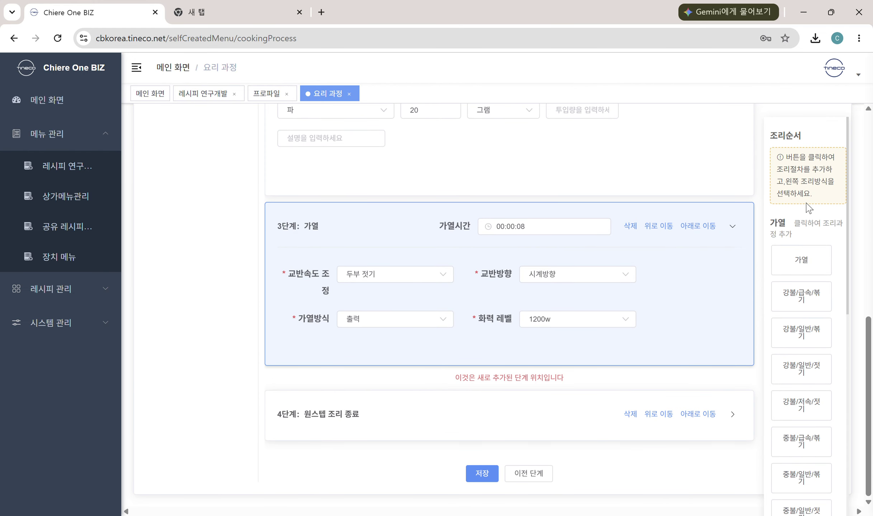
{"action": "scroll", "coordinate": [817, 287], "scroll_direction": "down", "scroll_amount": 3}
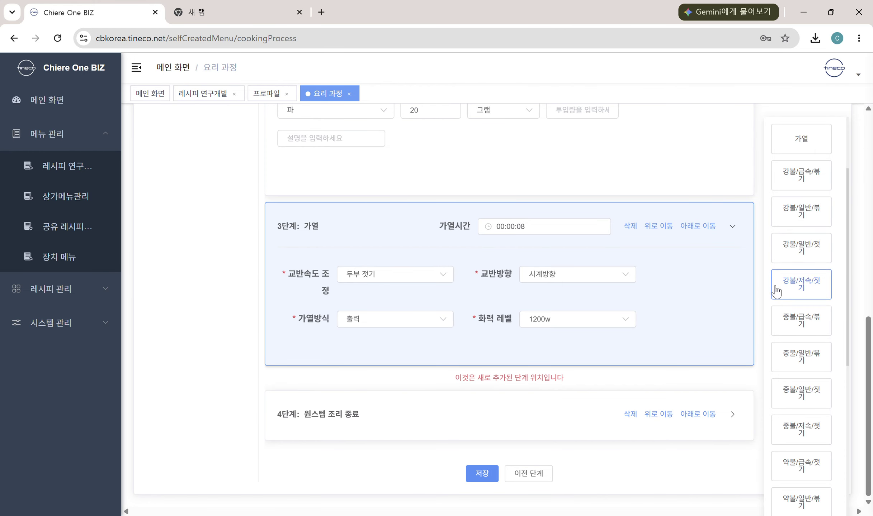
{"action": "scroll", "coordinate": [811, 359], "scroll_direction": "down", "scroll_amount": 9}
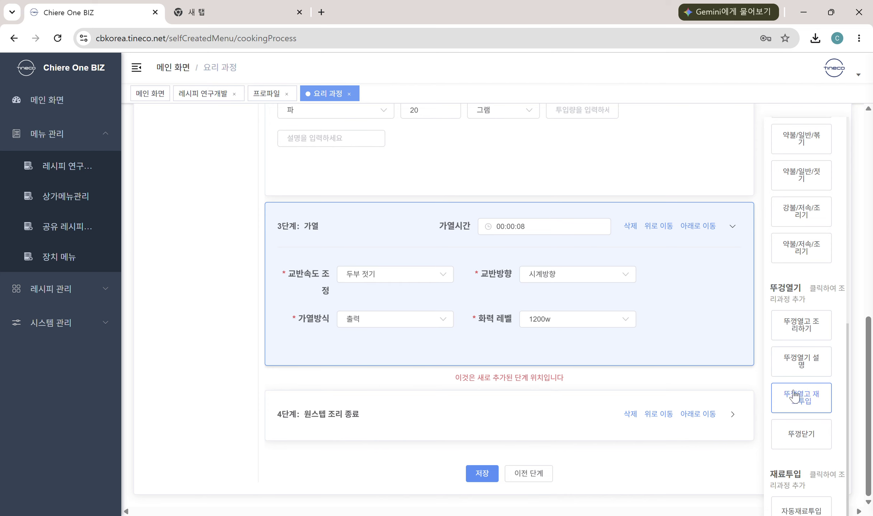
{"action": "scroll", "coordinate": [798, 359], "scroll_direction": "down", "scroll_amount": 2}
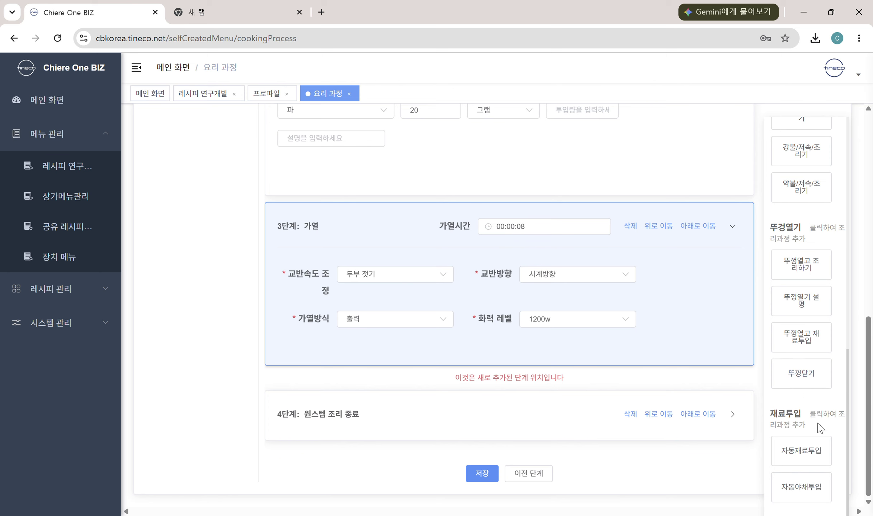
{"action": "scroll", "coordinate": [816, 425], "scroll_direction": "down", "scroll_amount": 2}
{"action": "scroll", "coordinate": [821, 413], "scroll_direction": "down", "scroll_amount": 1}
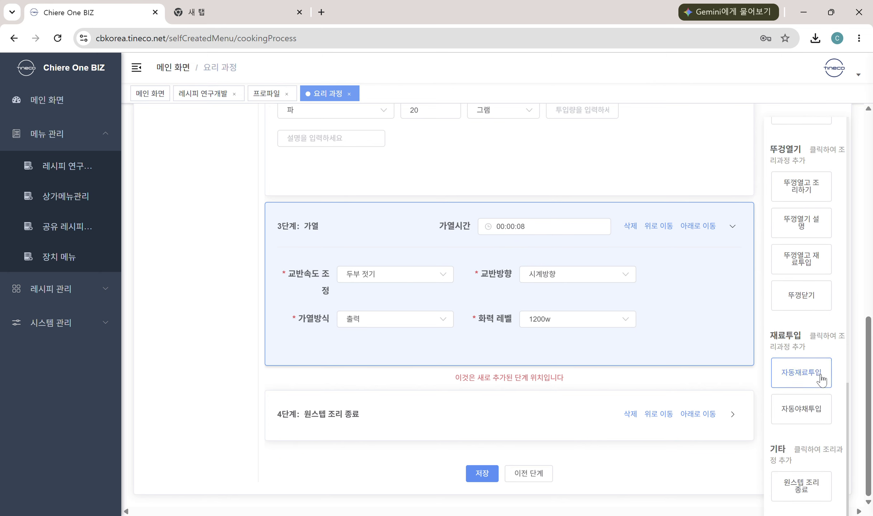
{"action": "left_click", "coordinate": [817, 413]}
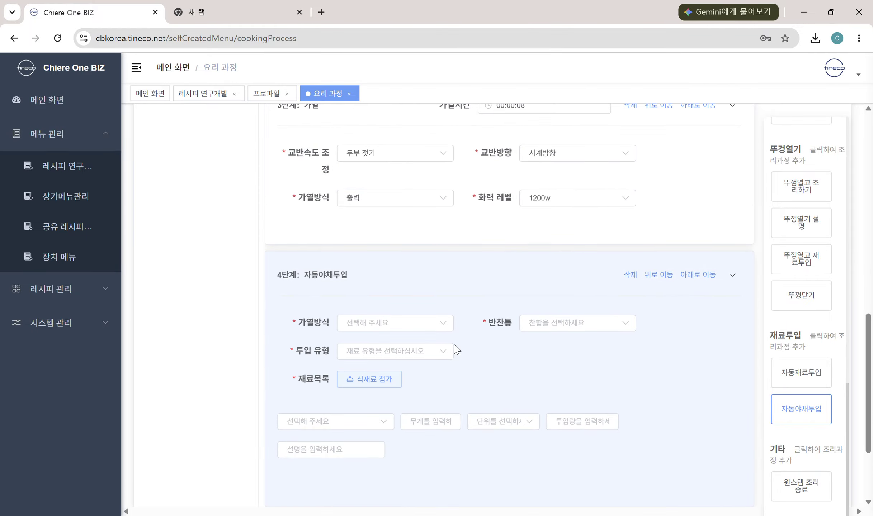
Set the fourth step's heating method (가열방식) to 출력 and its power level (화력 레벨) to 3000w
{"action": "left_click", "coordinate": [405, 327]}
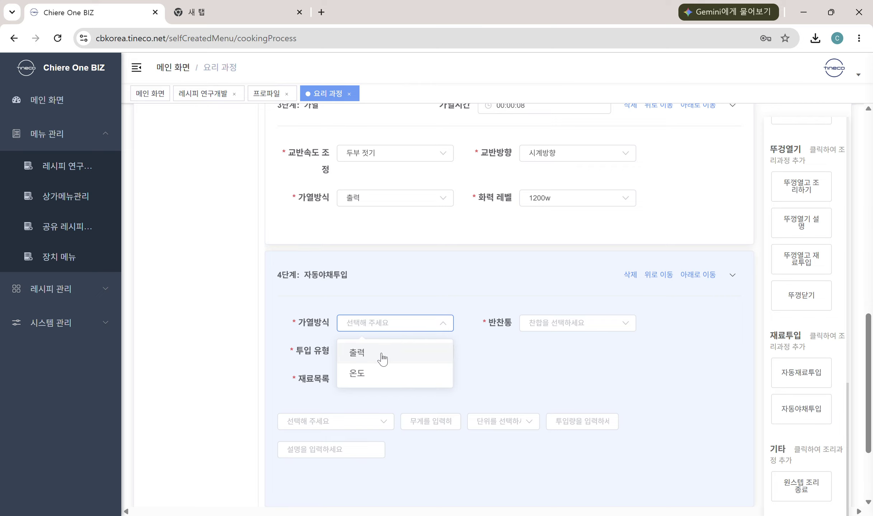
{"action": "left_click", "coordinate": [381, 355]}
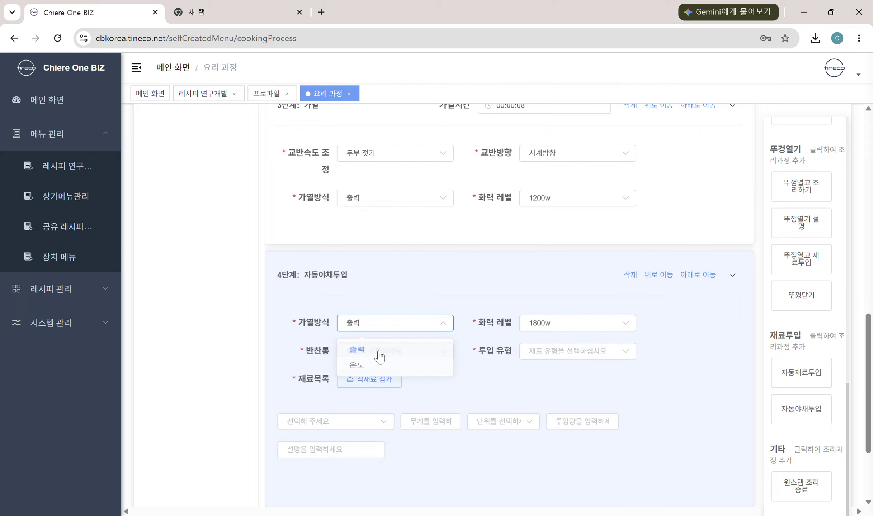
{"action": "left_click", "coordinate": [562, 331]}
{"action": "scroll", "coordinate": [562, 380], "scroll_direction": "down", "scroll_amount": 3}
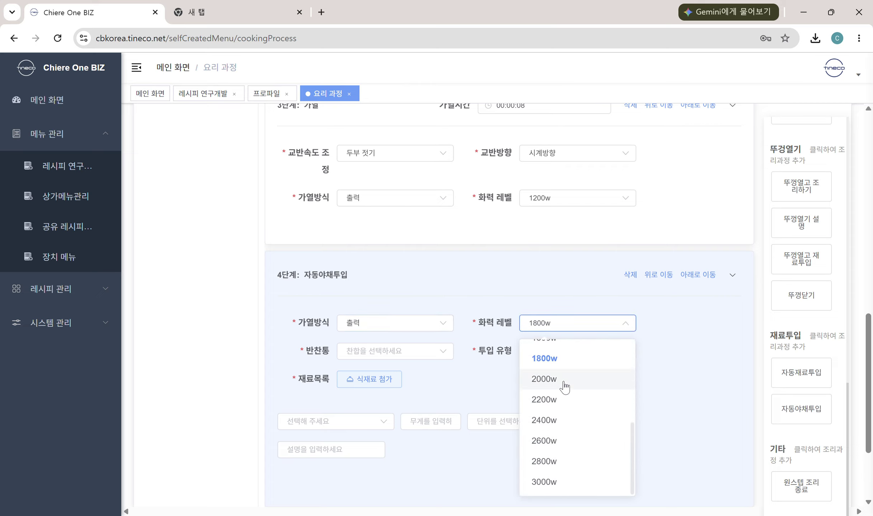
{"action": "left_click", "coordinate": [561, 483]}
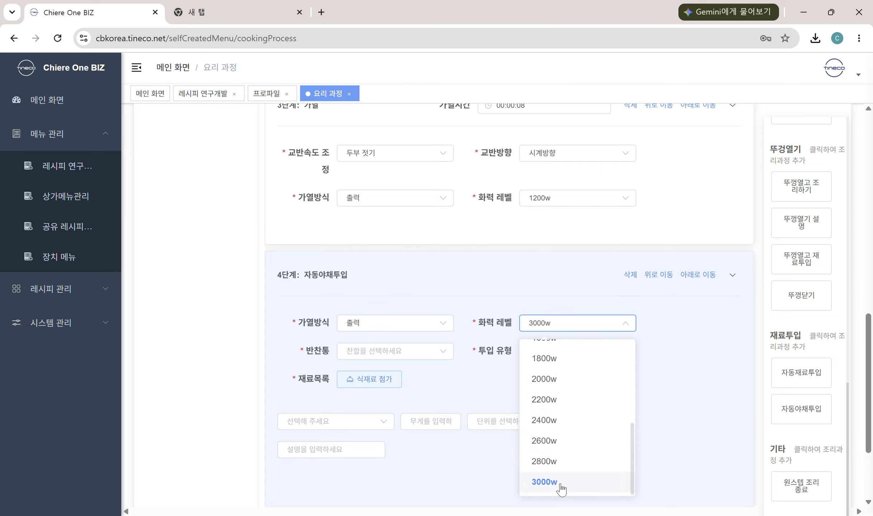
Choose 2반찬통 as the fourth step's container (반찬통) and 고체 공급 as its feeding type (투입 유형)
{"action": "left_click", "coordinate": [399, 355]}
{"action": "left_click", "coordinate": [364, 403]}
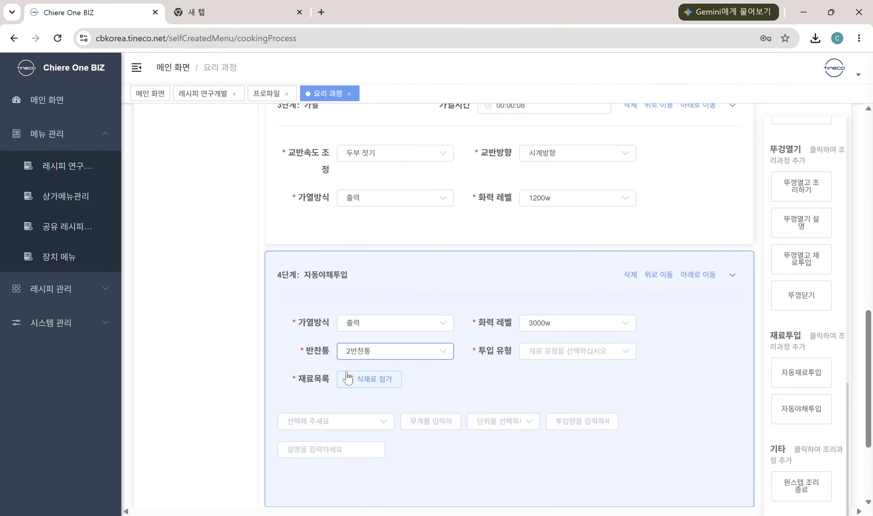
{"action": "left_click", "coordinate": [543, 355]}
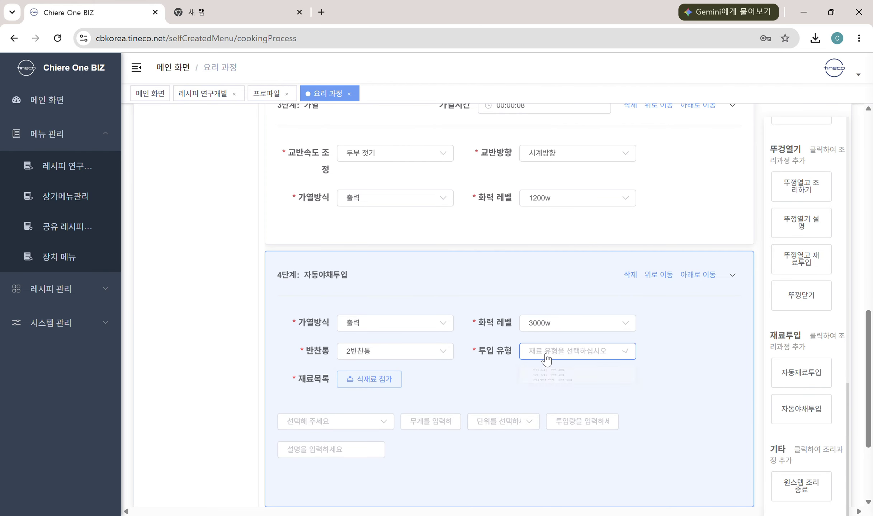
{"action": "left_click", "coordinate": [558, 402]}
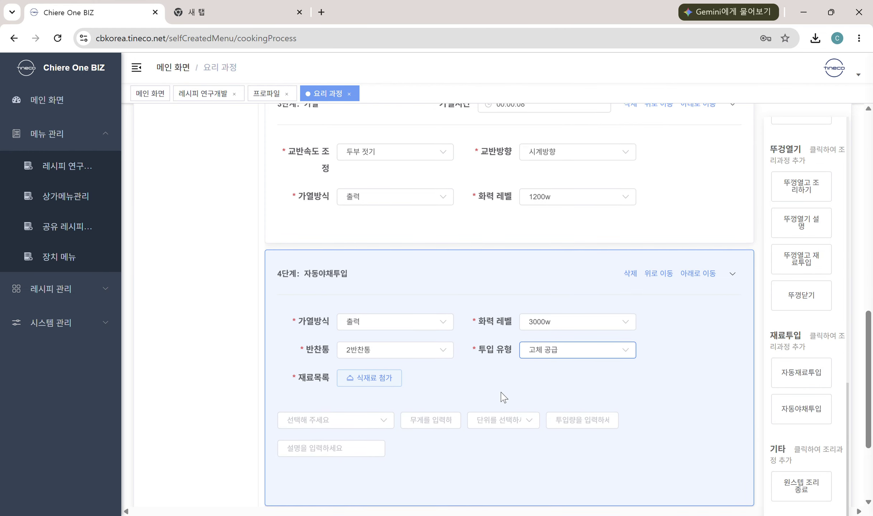
Select 돼지고기 as the ingredient in the fourth step's ingredient list (재료목록)
{"action": "scroll", "coordinate": [506, 394], "scroll_direction": "down", "scroll_amount": 1}
{"action": "left_click", "coordinate": [360, 361]}
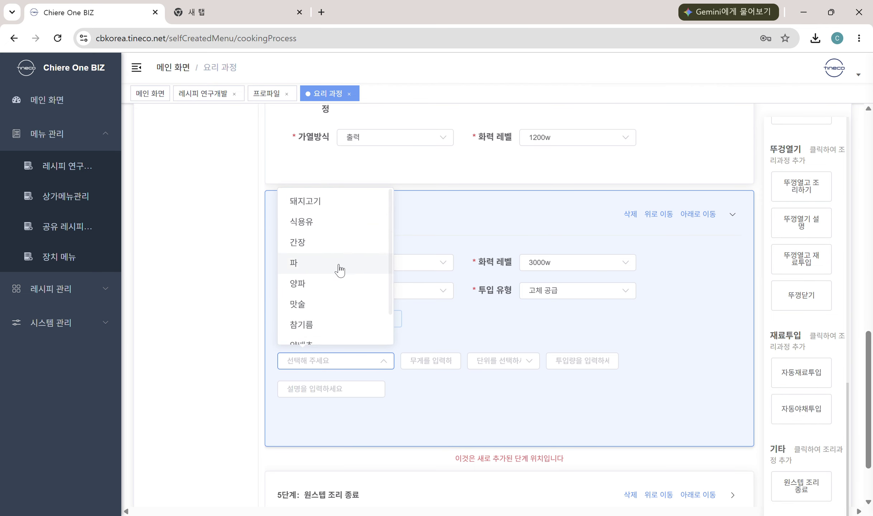
{"action": "left_click", "coordinate": [337, 203]}
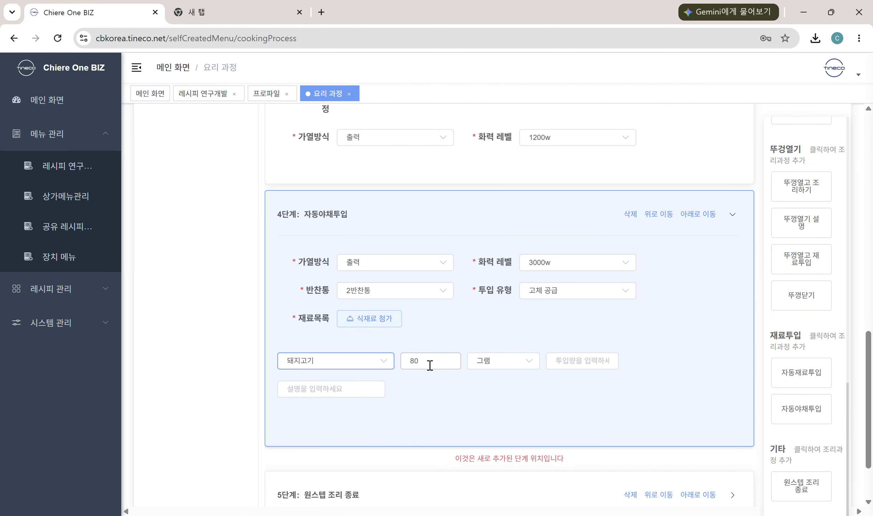
{"action": "scroll", "coordinate": [430, 365], "scroll_direction": "down", "scroll_amount": 2}
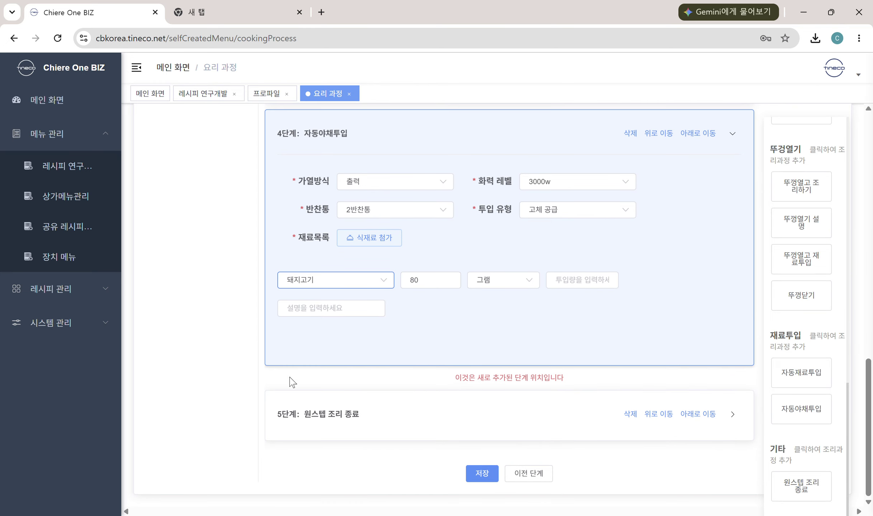
Add the 강불/저속/젓기 heating preset as the fifth cooking step, after the second 자동야채투입 step
{"action": "scroll", "coordinate": [688, 370], "scroll_direction": "up", "scroll_amount": 2}
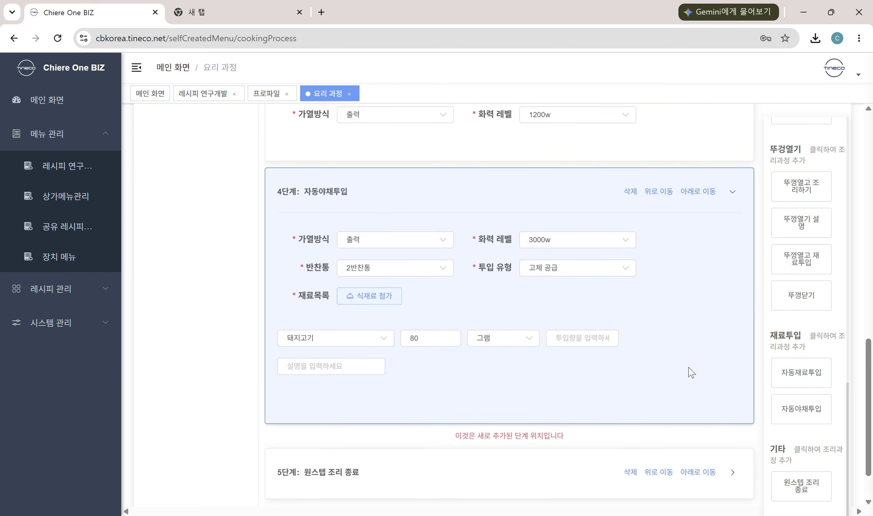
{"action": "scroll", "coordinate": [751, 229], "scroll_direction": "up", "scroll_amount": 8}
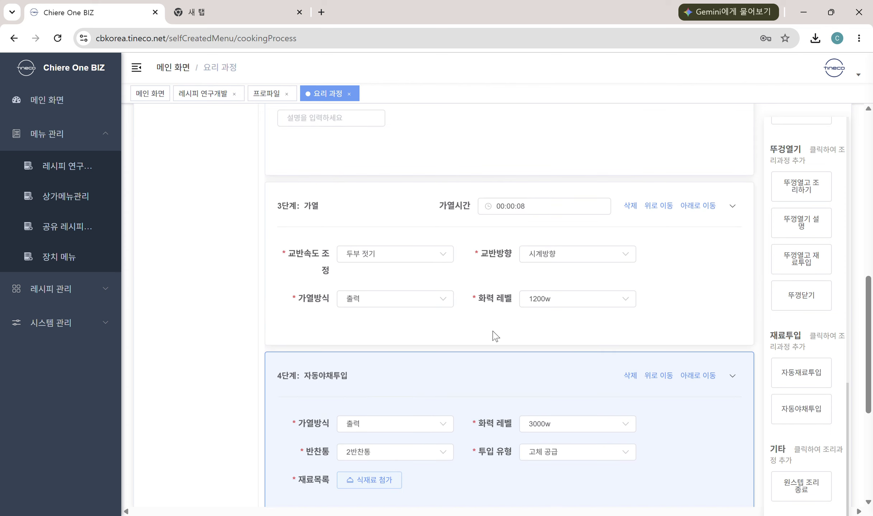
{"action": "scroll", "coordinate": [805, 330], "scroll_direction": "up", "scroll_amount": 5}
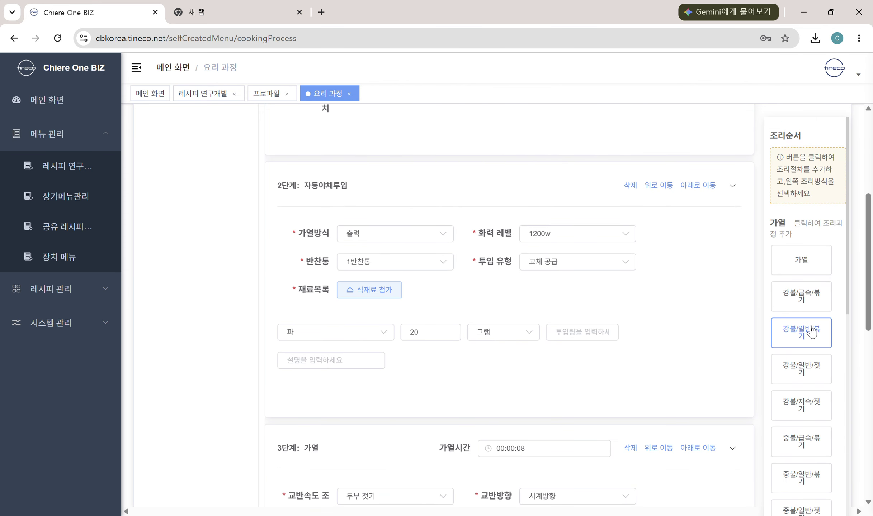
{"action": "scroll", "coordinate": [807, 331], "scroll_direction": "down", "scroll_amount": 2}
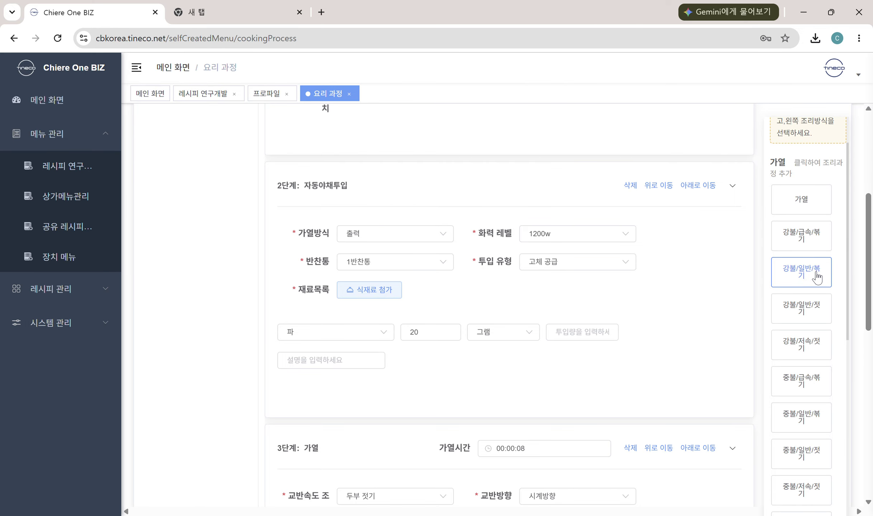
{"action": "left_click", "coordinate": [819, 349]}
{"action": "scroll", "coordinate": [609, 261], "scroll_direction": "down", "scroll_amount": 15}
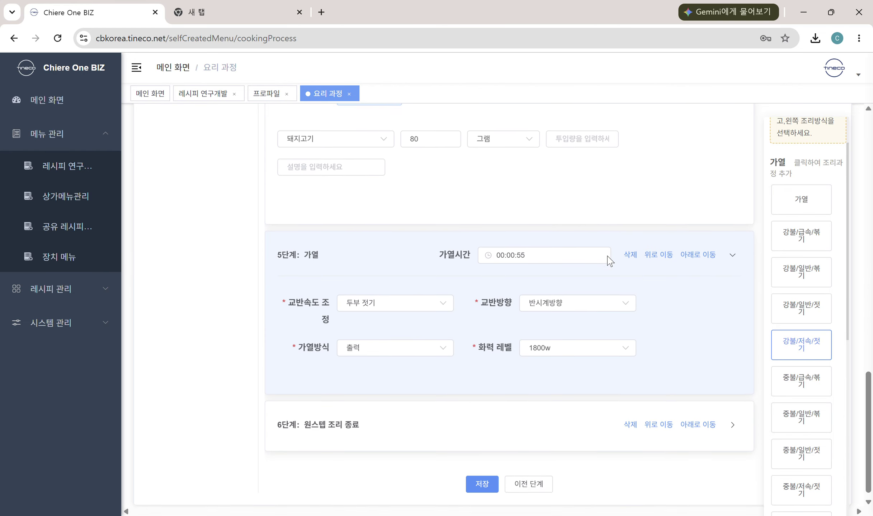
Set the fifth step's stirring speed (교반속도) to 저속 교반 and its power level (화력 레벨) to 3000w
{"action": "scroll", "coordinate": [358, 255], "scroll_direction": "up", "scroll_amount": 1}
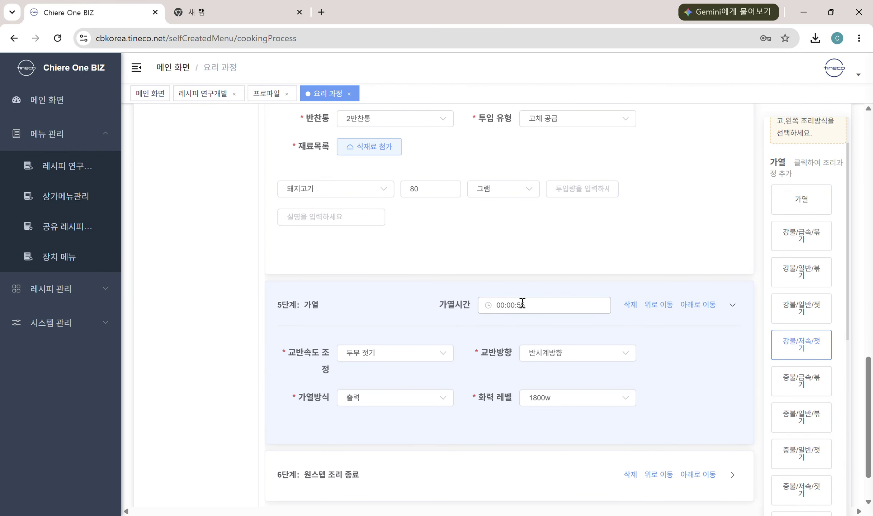
{"action": "left_click", "coordinate": [395, 353]}
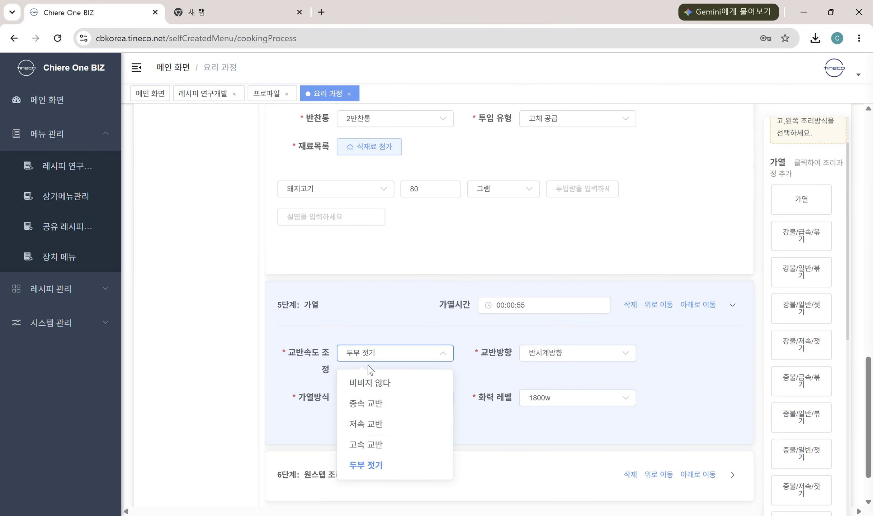
{"action": "left_click", "coordinate": [370, 425]}
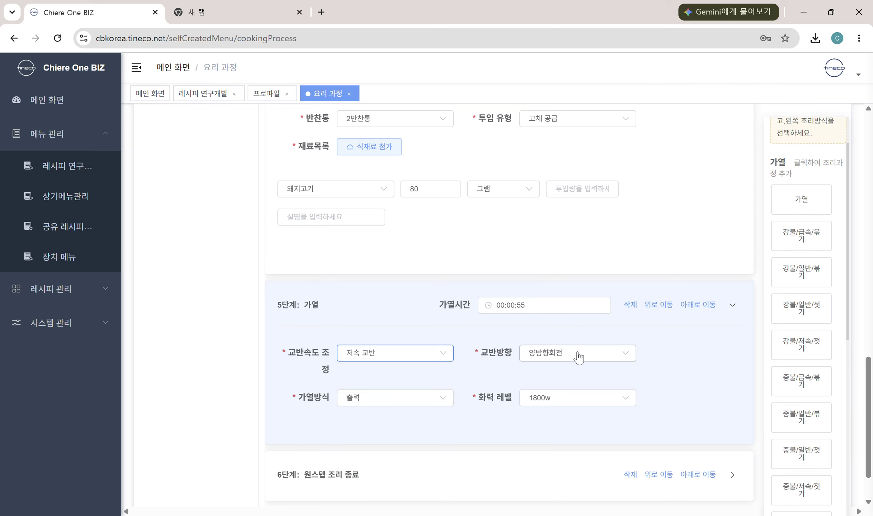
{"action": "left_click", "coordinate": [560, 403]}
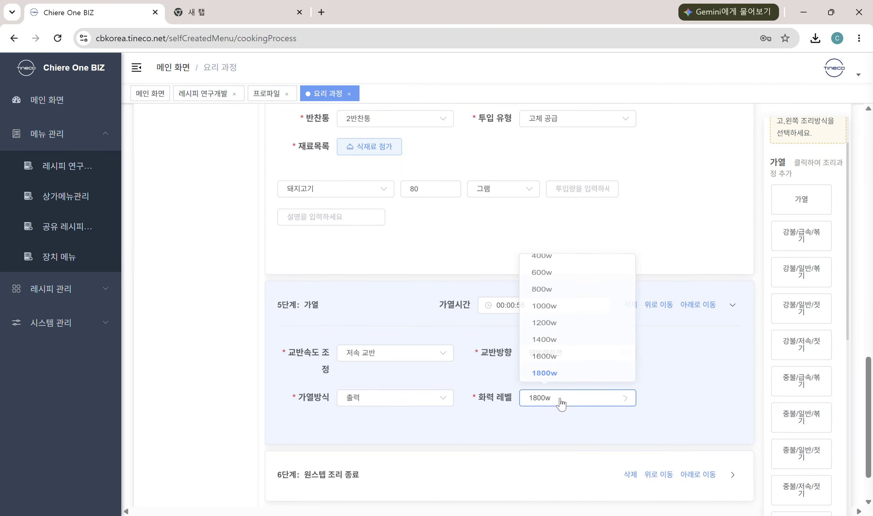
{"action": "scroll", "coordinate": [570, 381], "scroll_direction": "down", "scroll_amount": 3}
{"action": "left_click", "coordinate": [558, 375]}
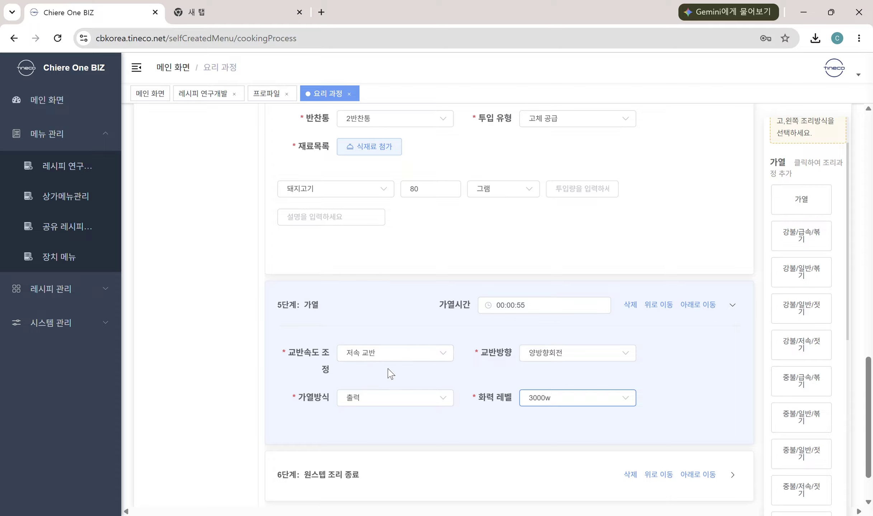
Set the fifth cooking step's heating time (가열시간) to 00:00:40
{"action": "left_click", "coordinate": [538, 307]}
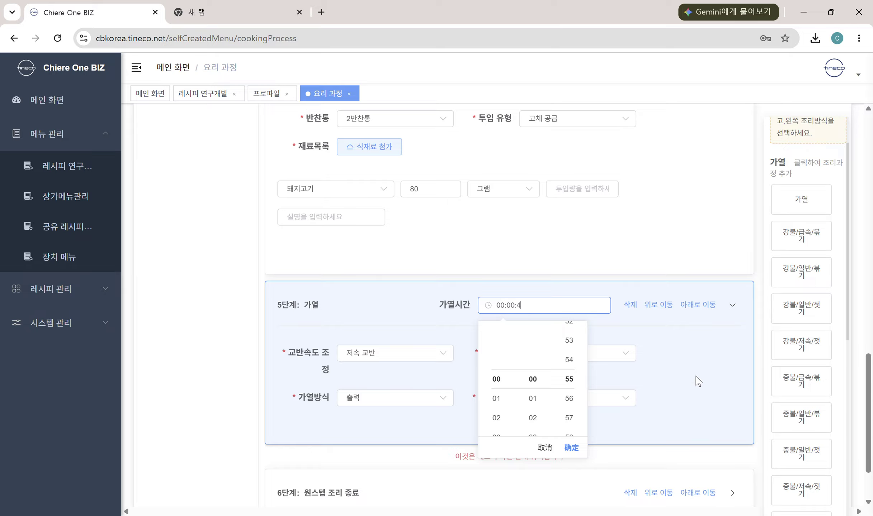
{"action": "left_click", "coordinate": [555, 447]}
{"action": "scroll", "coordinate": [585, 228], "scroll_direction": "down", "scroll_amount": 2}
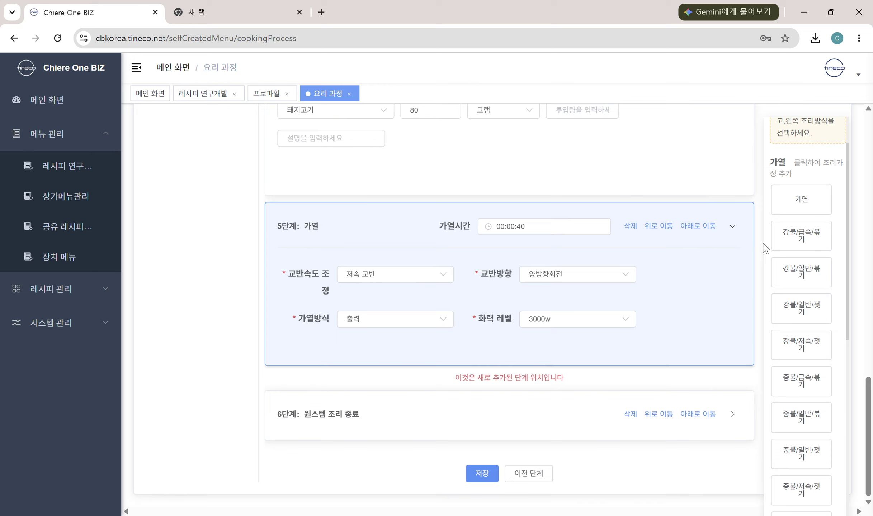
Add an automatic ingredient feeding step (자동재료투입) as the sixth cooking step, after the fifth heating step
{"action": "scroll", "coordinate": [800, 251], "scroll_direction": "up", "scroll_amount": 2}
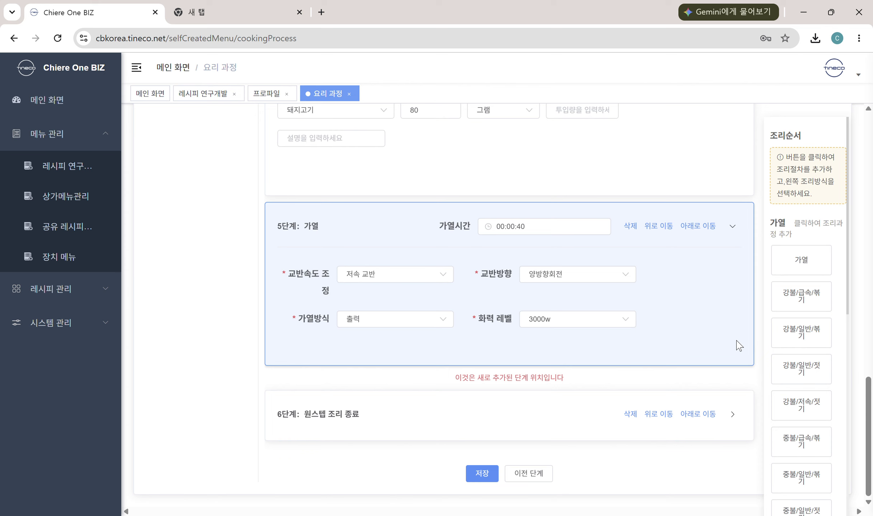
{"action": "scroll", "coordinate": [814, 362], "scroll_direction": "down", "scroll_amount": 10}
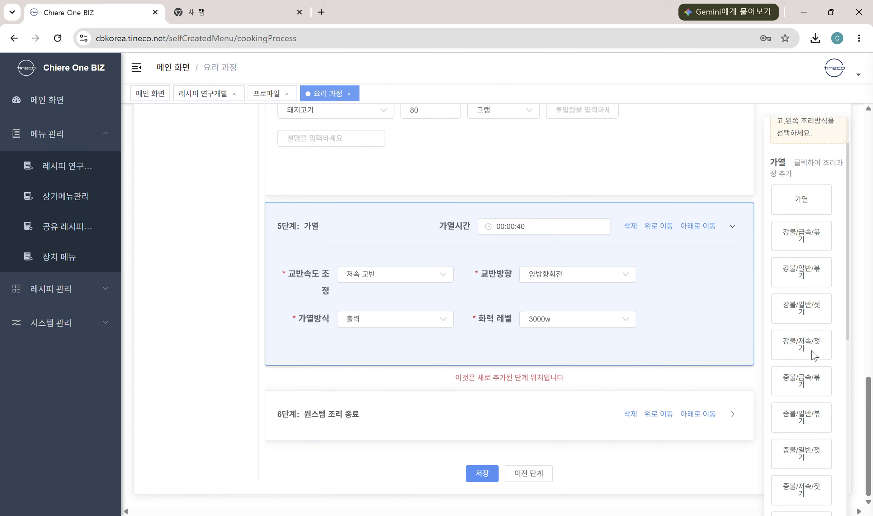
{"action": "scroll", "coordinate": [827, 366], "scroll_direction": "down", "scroll_amount": 4}
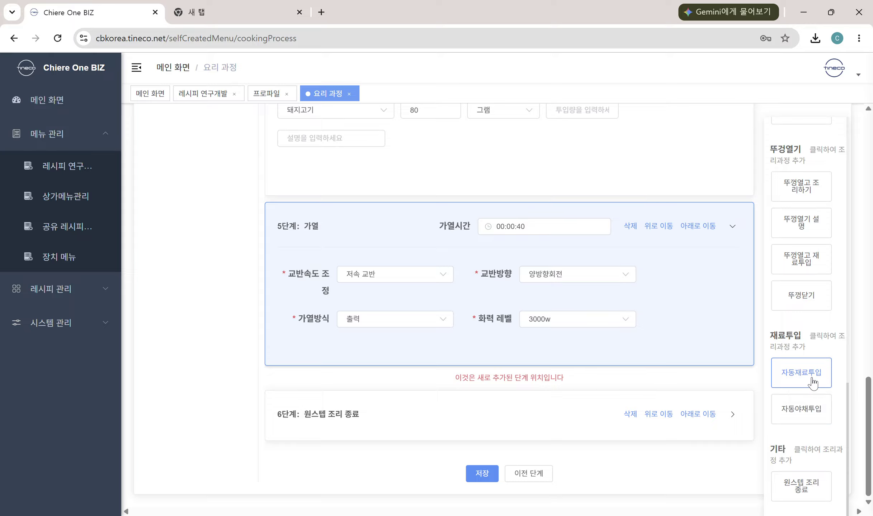
{"action": "left_click", "coordinate": [801, 373]}
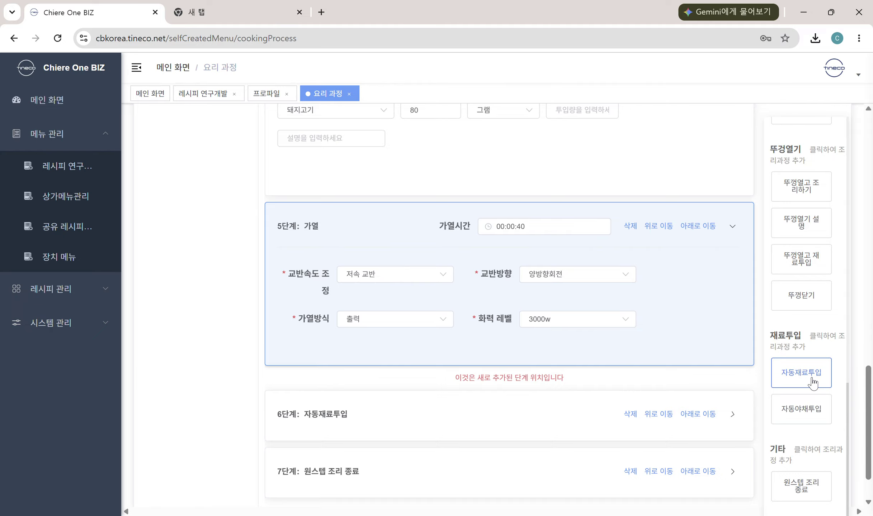
Set the sixth step's stirring speed (교반속도) to 저속 교반 and its heating method (가열방식) to 출력
{"action": "scroll", "coordinate": [464, 393], "scroll_direction": "down", "scroll_amount": 2}
{"action": "left_click", "coordinate": [376, 384]}
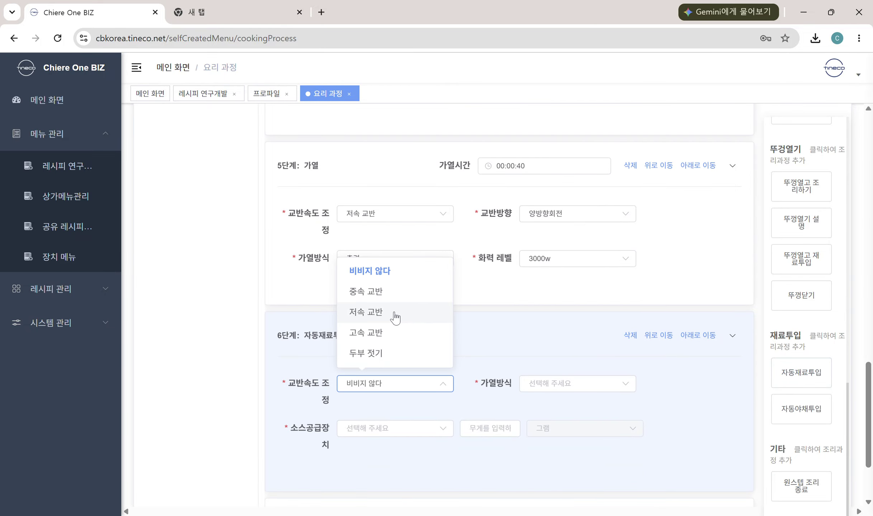
{"action": "left_click", "coordinate": [396, 312]}
{"action": "left_click", "coordinate": [594, 384]}
{"action": "left_click", "coordinate": [582, 414]}
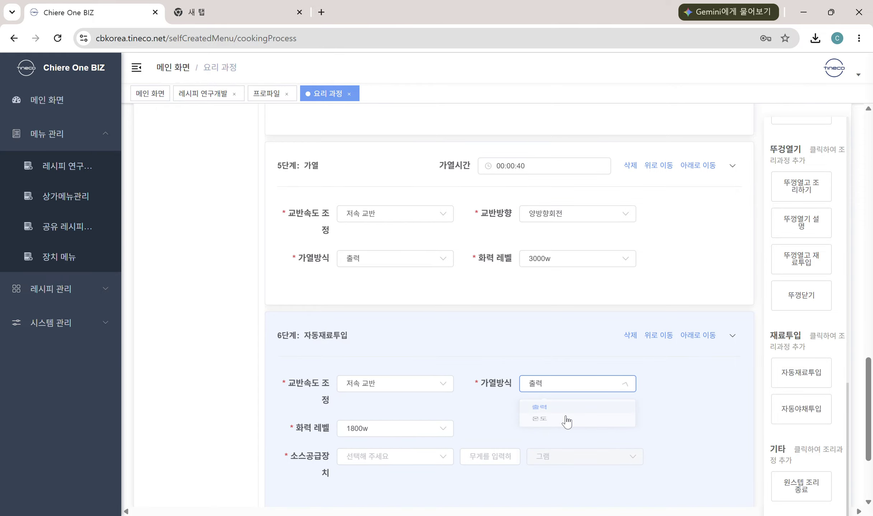
Set the sixth step's power level (화력 레벨) to 3000w
{"action": "scroll", "coordinate": [502, 428], "scroll_direction": "down", "scroll_amount": 2}
{"action": "left_click", "coordinate": [429, 366]}
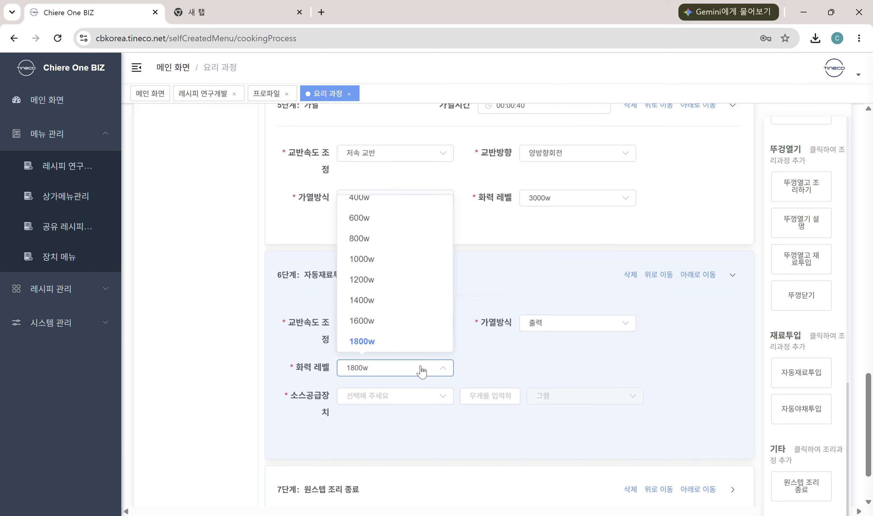
{"action": "scroll", "coordinate": [396, 316], "scroll_direction": "down", "scroll_amount": 3}
{"action": "left_click", "coordinate": [377, 341]}
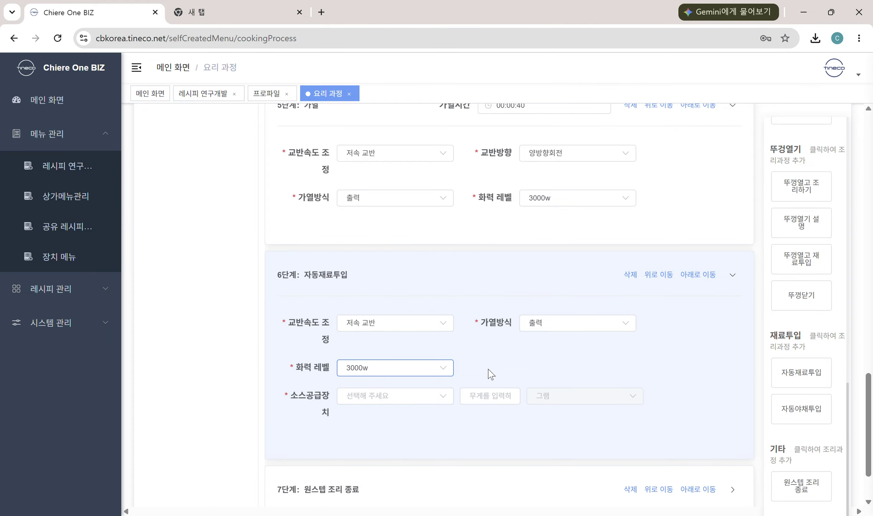
Choose 진간장 as the sixth step's sauce supply (소스공급장치) and set its weight to 20 grams
{"action": "left_click", "coordinate": [431, 397]}
{"action": "scroll", "coordinate": [400, 333], "scroll_direction": "down", "scroll_amount": 3}
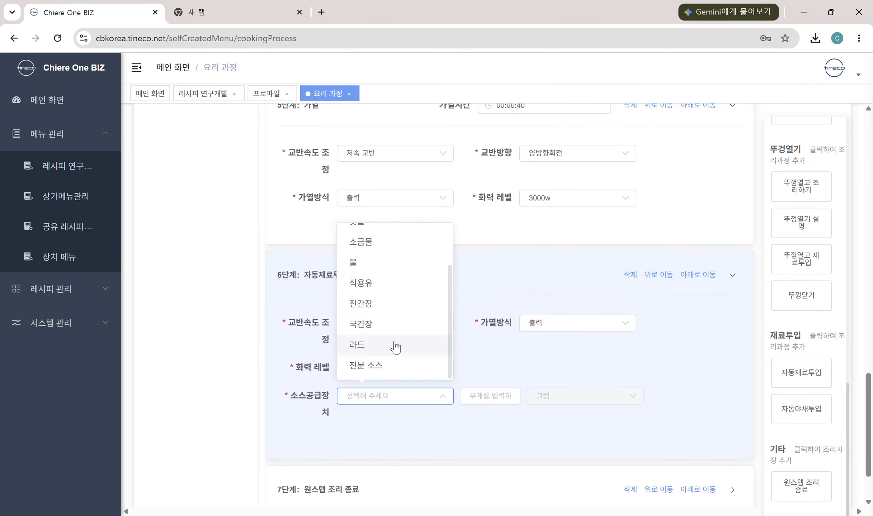
{"action": "scroll", "coordinate": [396, 331], "scroll_direction": "up", "scroll_amount": 3}
{"action": "scroll", "coordinate": [398, 305], "scroll_direction": "down", "scroll_amount": 2}
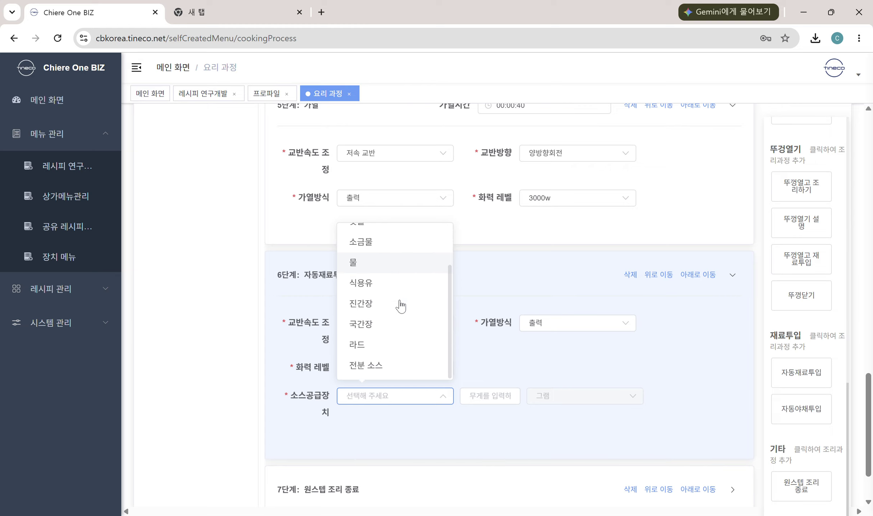
{"action": "left_click", "coordinate": [396, 306]}
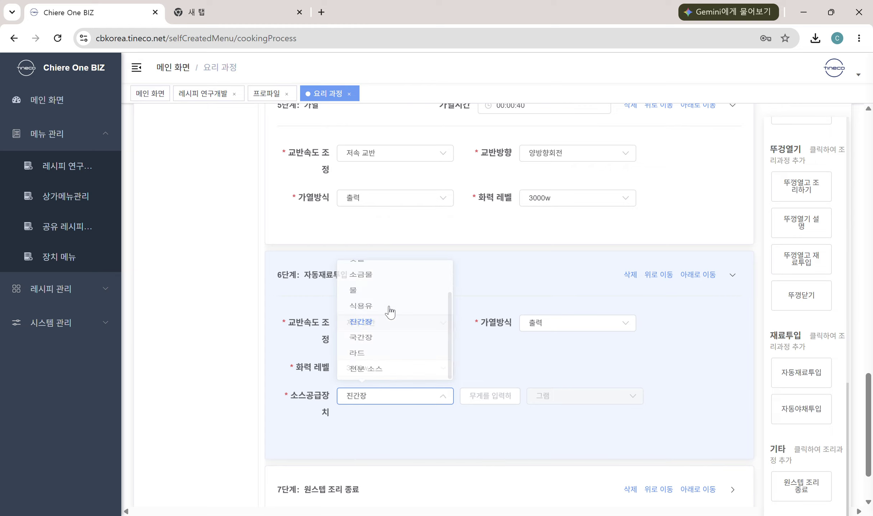
{"action": "left_click", "coordinate": [471, 395]}
{"action": "scroll", "coordinate": [739, 377], "scroll_direction": "down", "scroll_amount": 2}
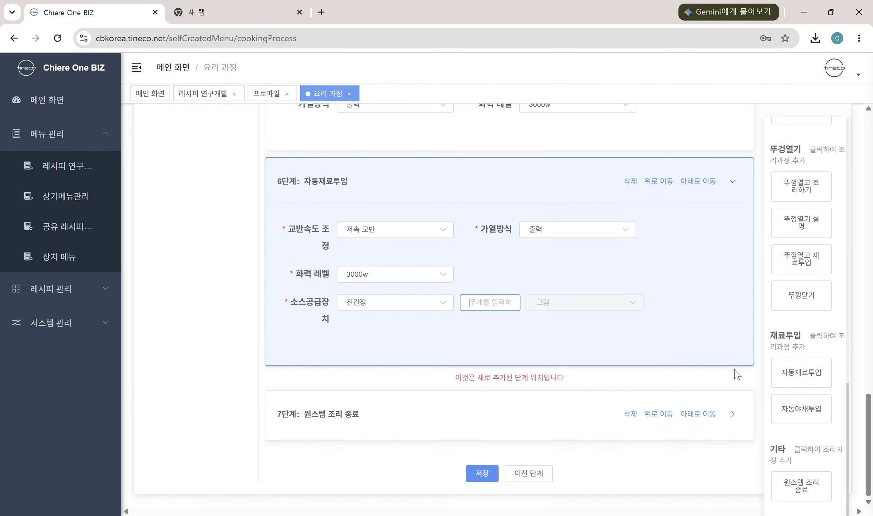
{"action": "type", "text": "20"}
{"action": "left_click", "coordinate": [673, 325]}
{"action": "scroll", "coordinate": [617, 201], "scroll_direction": "up", "scroll_amount": 3}
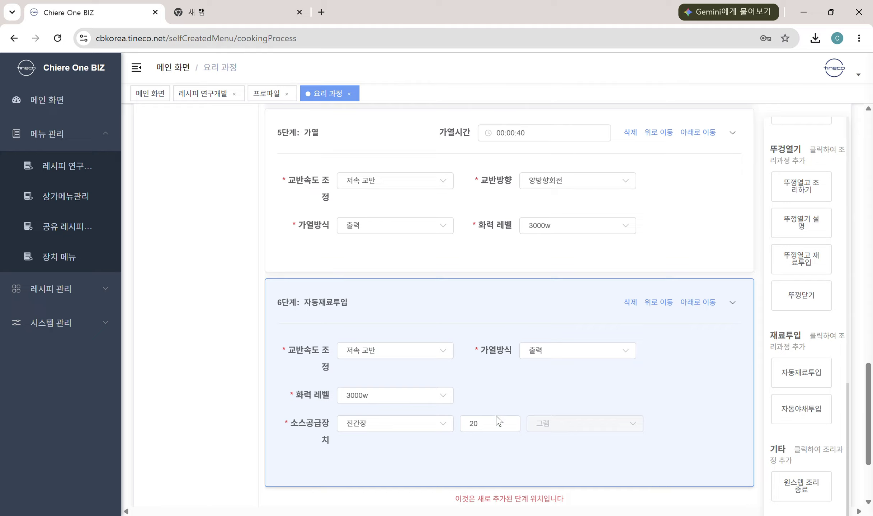
{"action": "scroll", "coordinate": [513, 412], "scroll_direction": "down", "scroll_amount": 3}
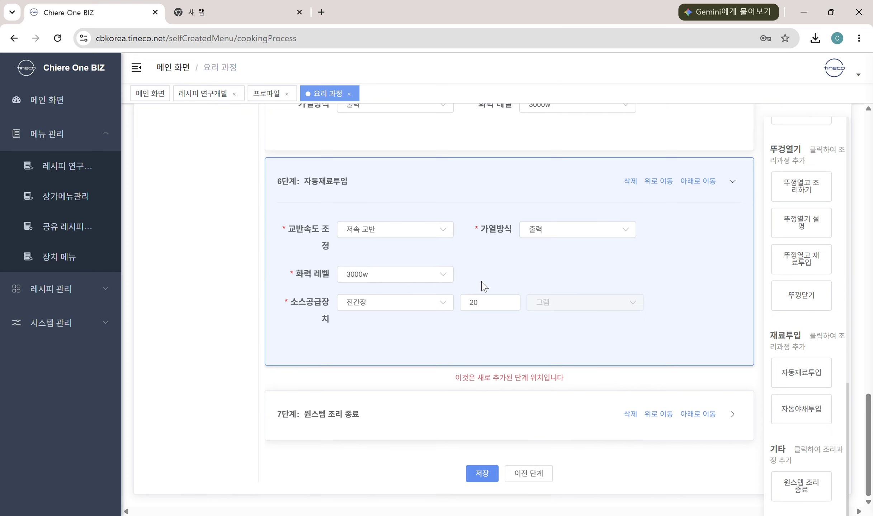
{"action": "scroll", "coordinate": [448, 296], "scroll_direction": "up", "scroll_amount": 3}
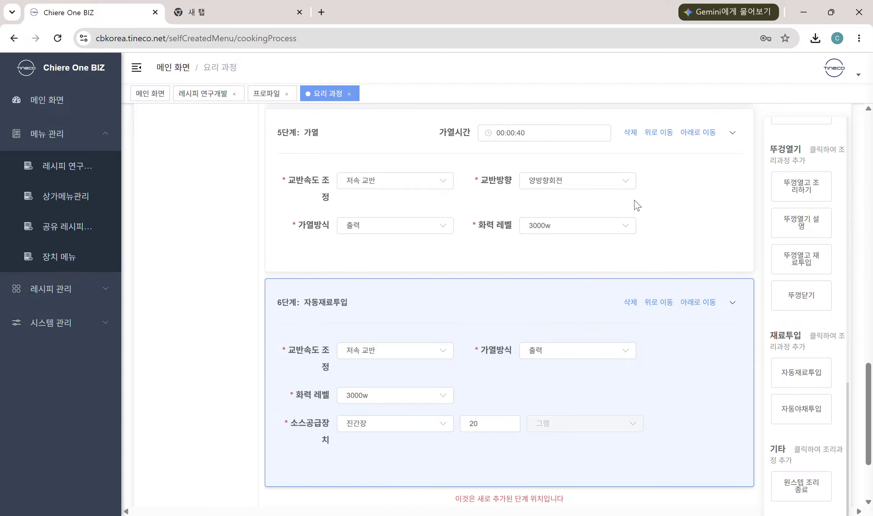
{"action": "scroll", "coordinate": [709, 440], "scroll_direction": "down", "scroll_amount": 3}
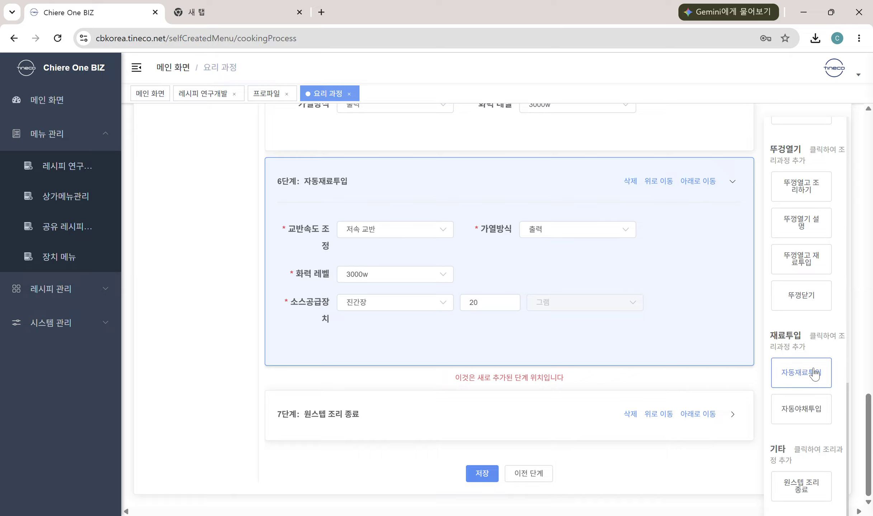
Add the 강불/저속/젓기 heating preset as a new step after the step 6 자동재료투입
{"action": "scroll", "coordinate": [819, 359], "scroll_direction": "up", "scroll_amount": 5}
{"action": "scroll", "coordinate": [818, 358], "scroll_direction": "up", "scroll_amount": 8}
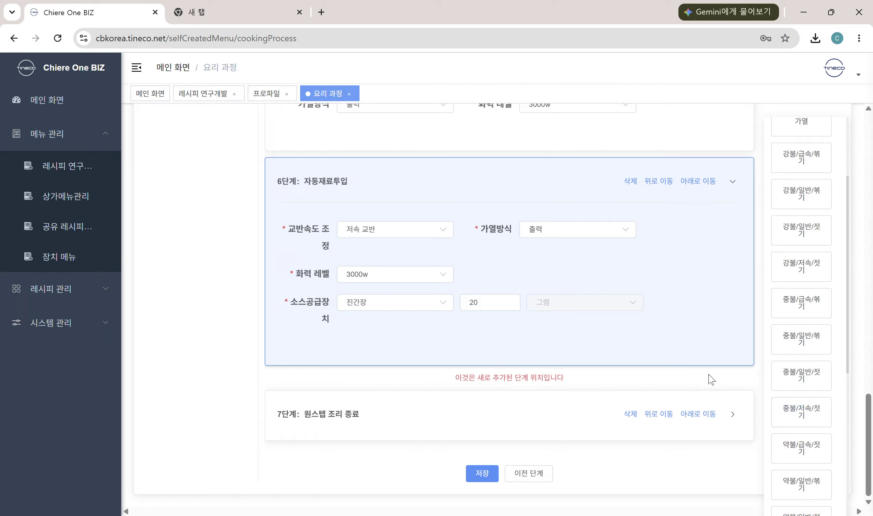
{"action": "scroll", "coordinate": [822, 387], "scroll_direction": "up", "scroll_amount": 3}
{"action": "scroll", "coordinate": [825, 359], "scroll_direction": "down", "scroll_amount": 1}
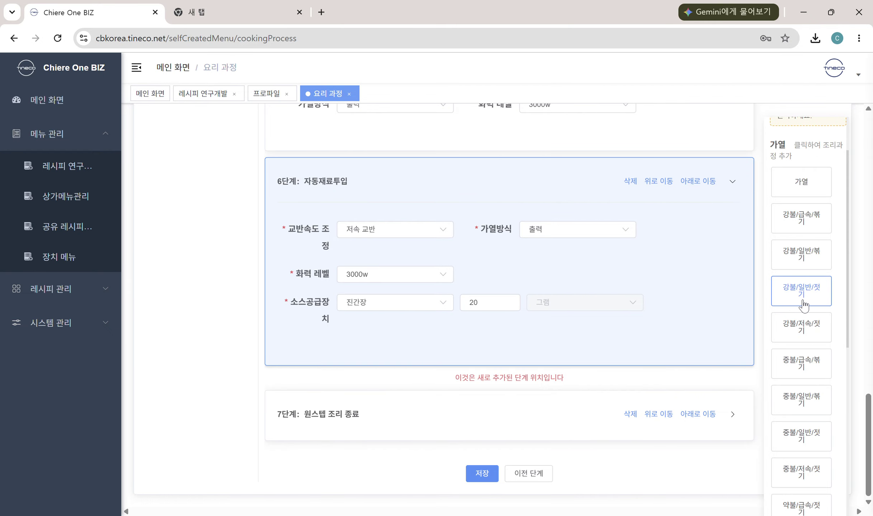
{"action": "left_click", "coordinate": [821, 326]}
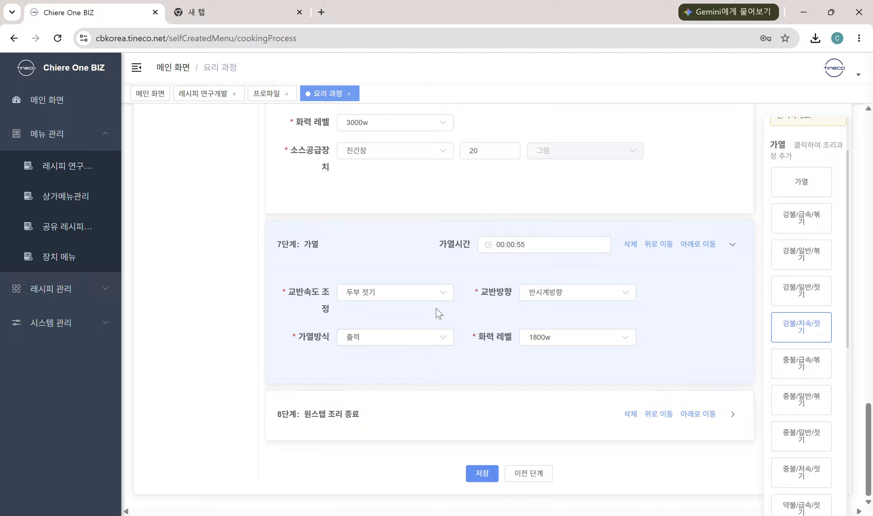
Set the step 7 heating block's stirring speed to 저속 교반 and its heating time to 00:00:20
{"action": "left_click", "coordinate": [434, 295]}
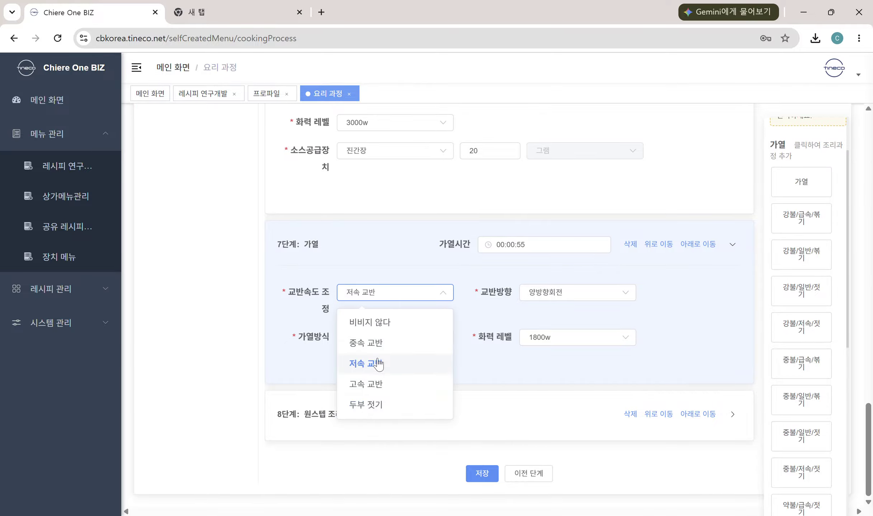
{"action": "left_click", "coordinate": [366, 363]}
{"action": "left_click", "coordinate": [534, 245]}
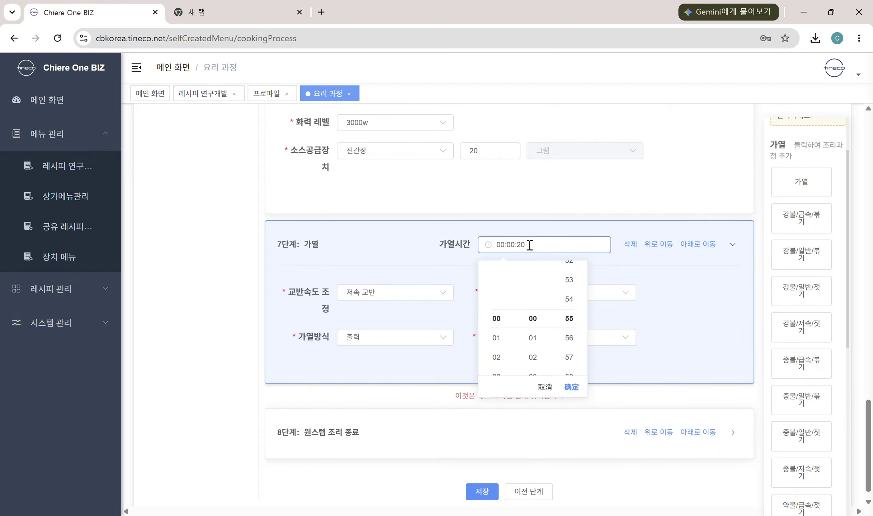
{"action": "left_click", "coordinate": [713, 326]}
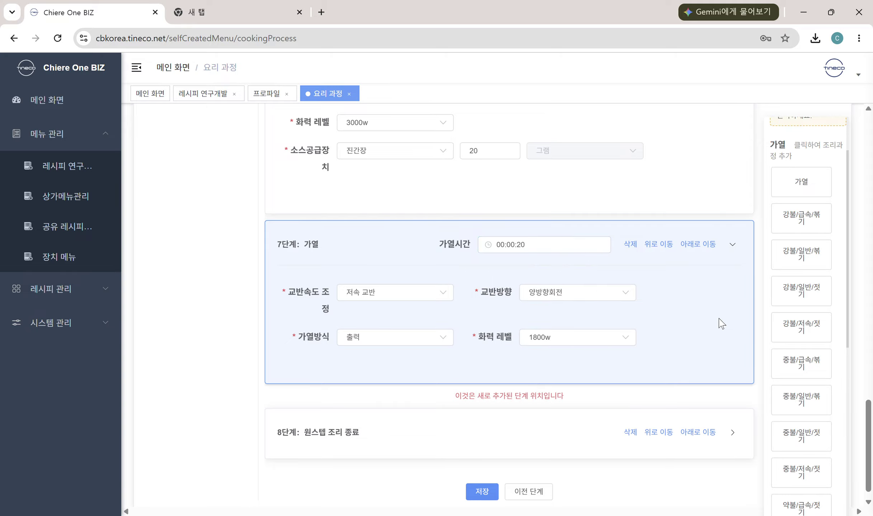
Set step 7's stirring direction to 양방향회전 and its power level to 3000w
{"action": "left_click", "coordinate": [625, 297]}
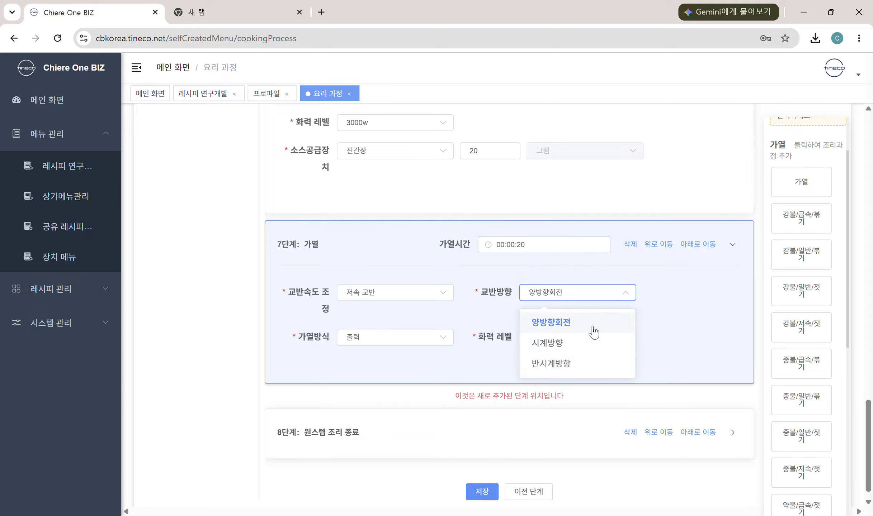
{"action": "left_click", "coordinate": [593, 327]}
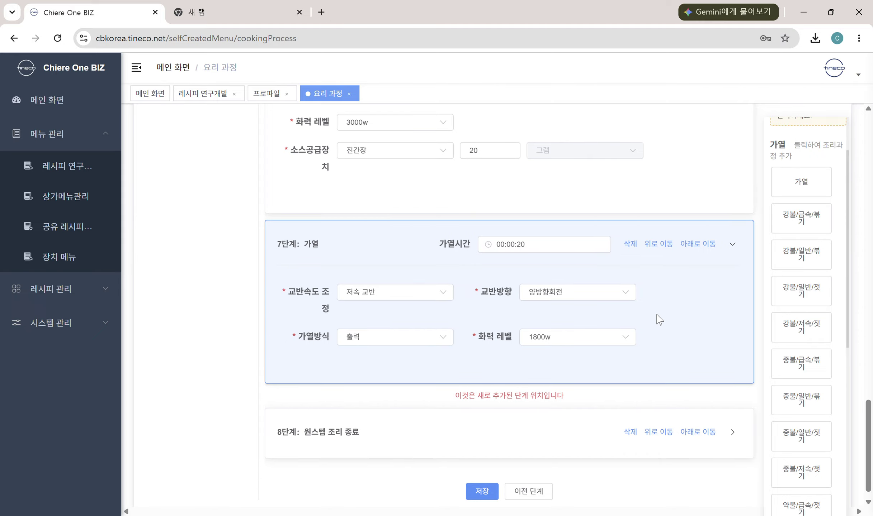
{"action": "scroll", "coordinate": [658, 318], "scroll_direction": "down", "scroll_amount": 1}
{"action": "left_click", "coordinate": [596, 320]}
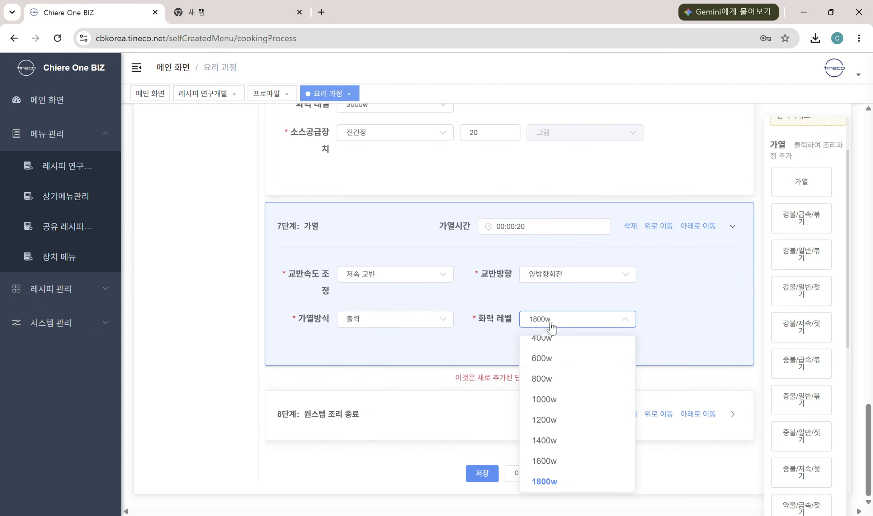
{"action": "scroll", "coordinate": [555, 416], "scroll_direction": "down", "scroll_amount": 1}
{"action": "left_click", "coordinate": [542, 481]}
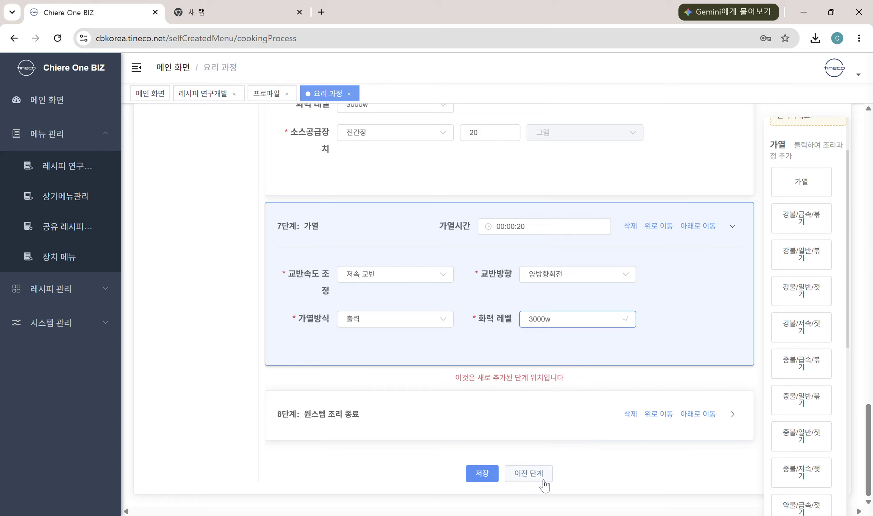
Review the cooking steps entered so far and look through the available process blocks for the next step
{"action": "scroll", "coordinate": [473, 266], "scroll_direction": "up", "scroll_amount": 2}
{"action": "scroll", "coordinate": [538, 263], "scroll_direction": "down", "scroll_amount": 1}
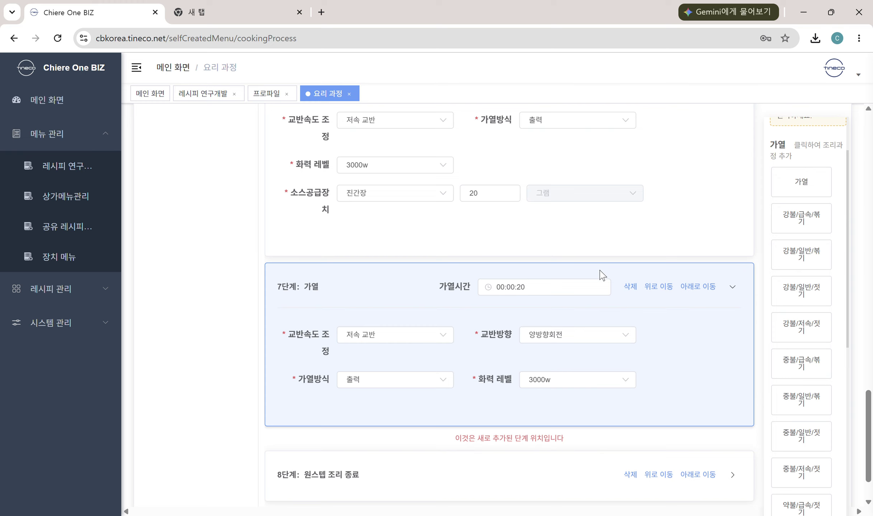
{"action": "scroll", "coordinate": [610, 287], "scroll_direction": "down", "scroll_amount": 2}
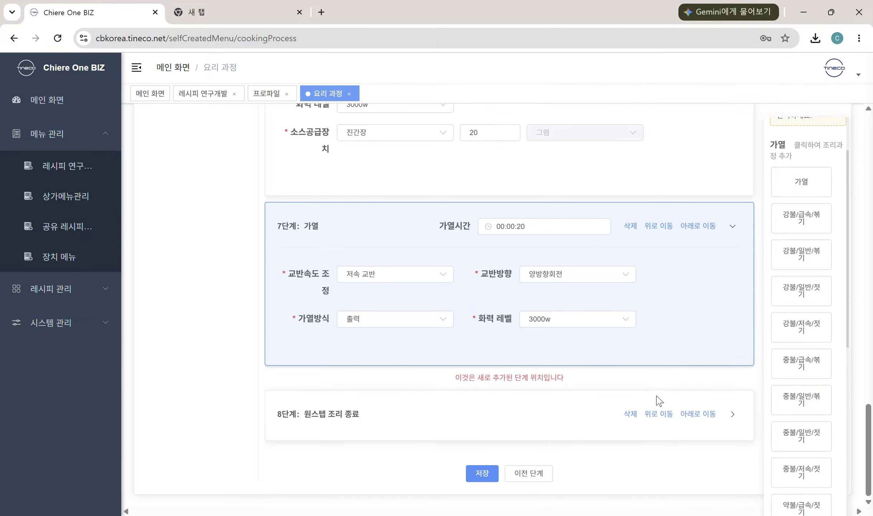
{"action": "scroll", "coordinate": [604, 370], "scroll_direction": "up", "scroll_amount": 3}
{"action": "scroll", "coordinate": [626, 364], "scroll_direction": "down", "scroll_amount": 3}
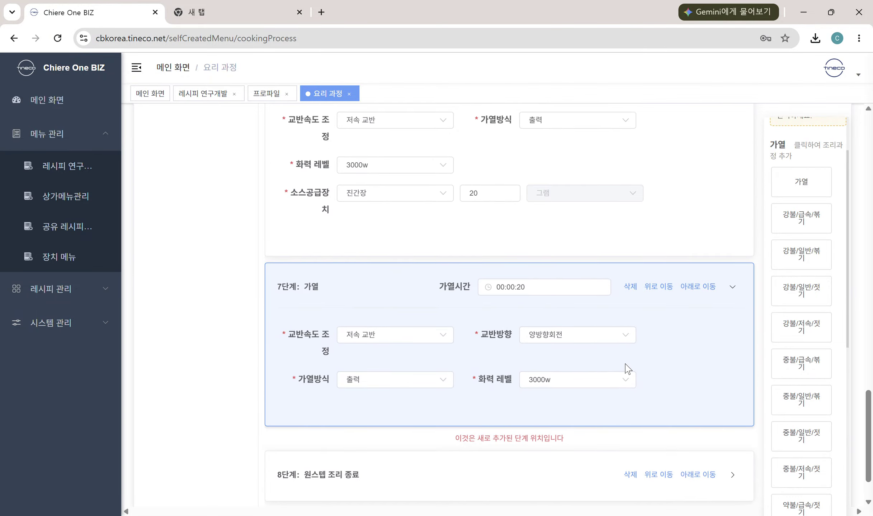
{"action": "scroll", "coordinate": [819, 398], "scroll_direction": "down", "scroll_amount": 5}
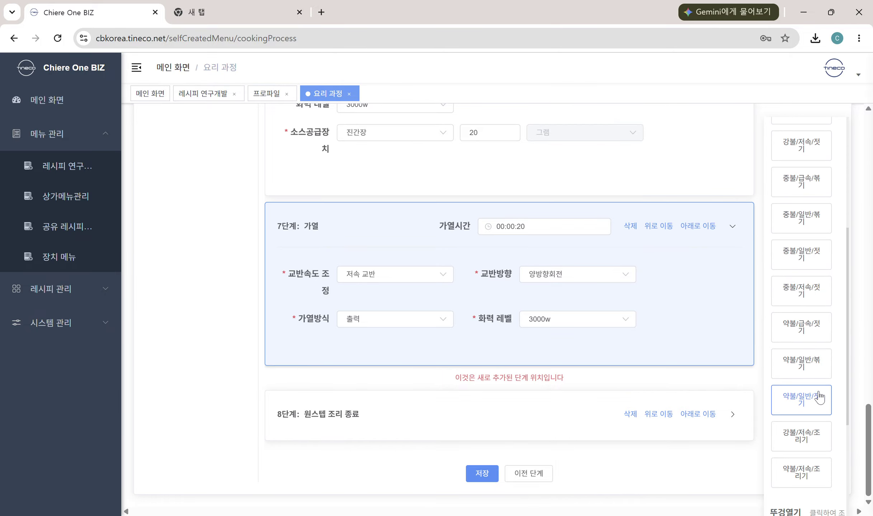
{"action": "scroll", "coordinate": [821, 397], "scroll_direction": "down", "scroll_amount": 3}
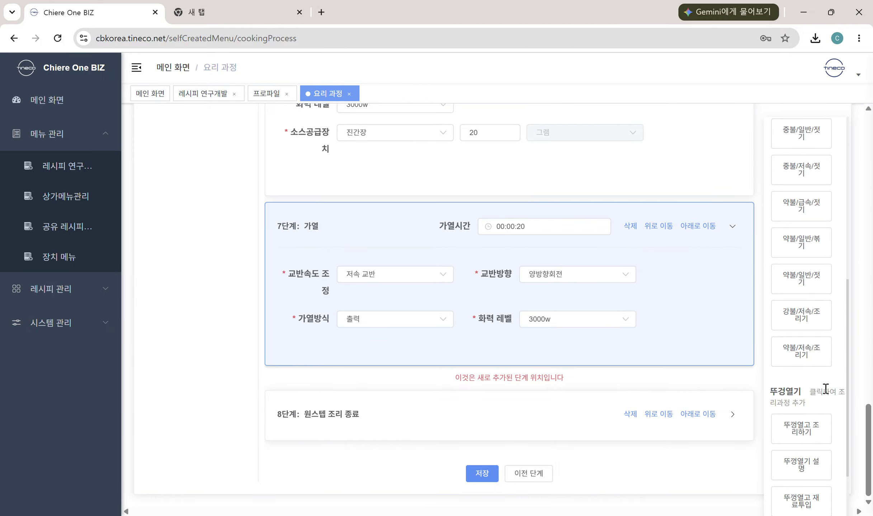
{"action": "scroll", "coordinate": [818, 394], "scroll_direction": "down", "scroll_amount": 2}
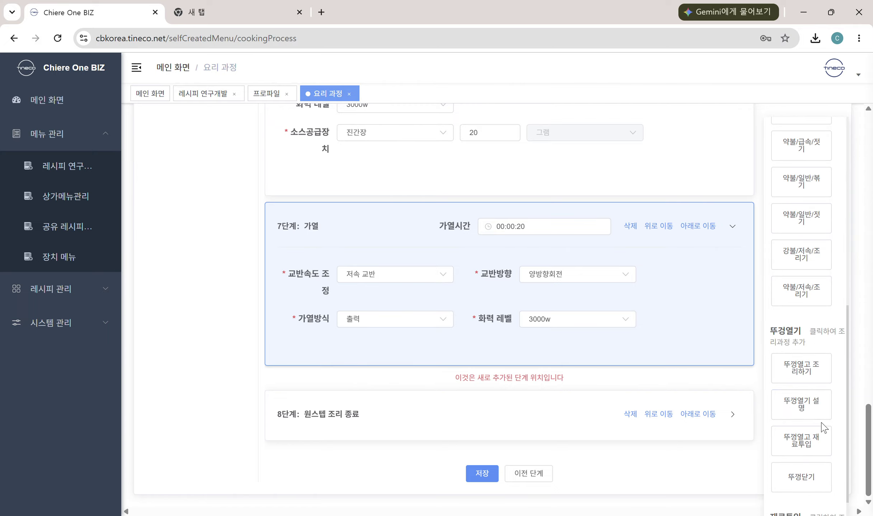
{"action": "scroll", "coordinate": [824, 428], "scroll_direction": "up", "scroll_amount": 5}
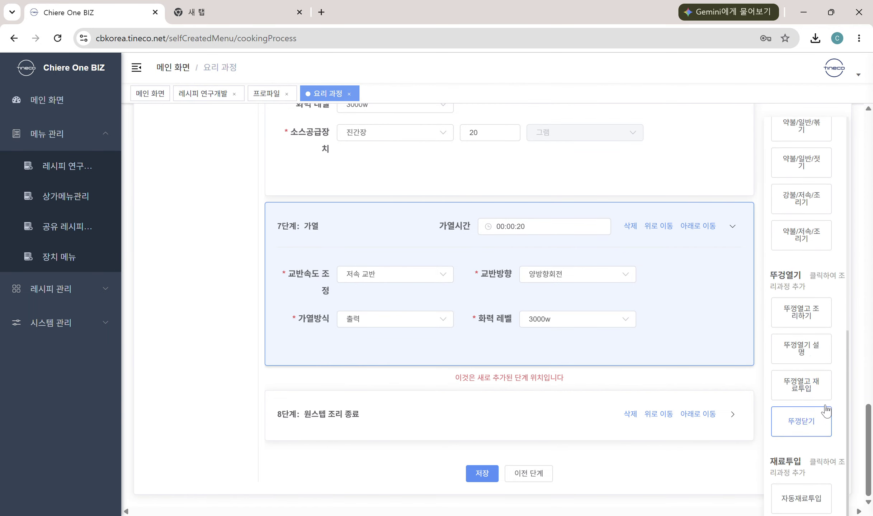
{"action": "scroll", "coordinate": [826, 408], "scroll_direction": "up", "scroll_amount": 2}
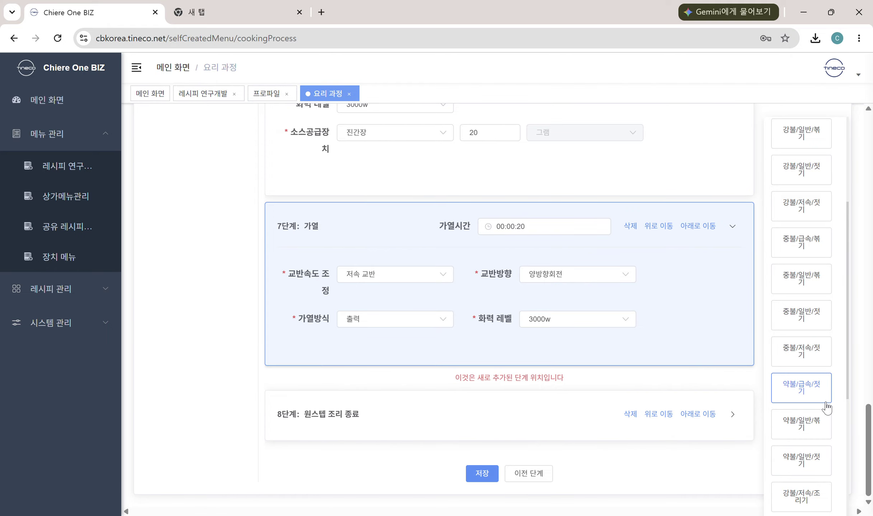
{"action": "scroll", "coordinate": [827, 406], "scroll_direction": "up", "scroll_amount": 3}
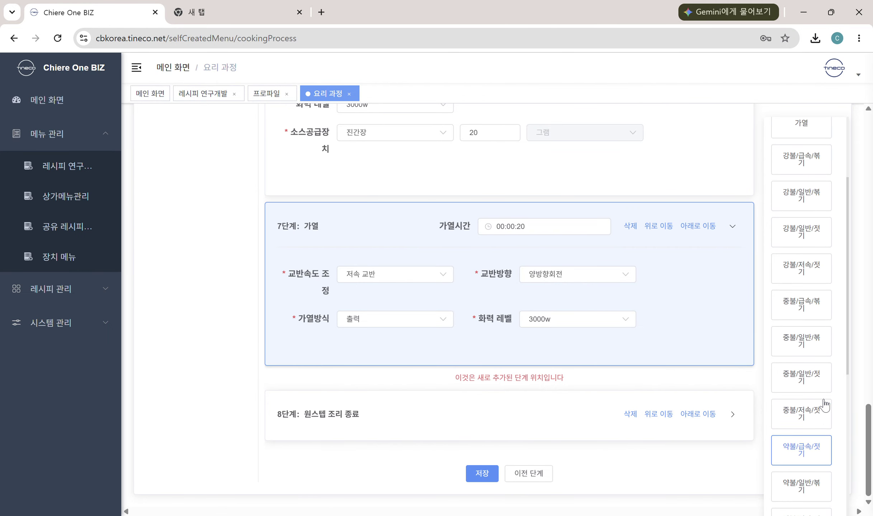
{"action": "scroll", "coordinate": [823, 323], "scroll_direction": "down", "scroll_amount": 12}
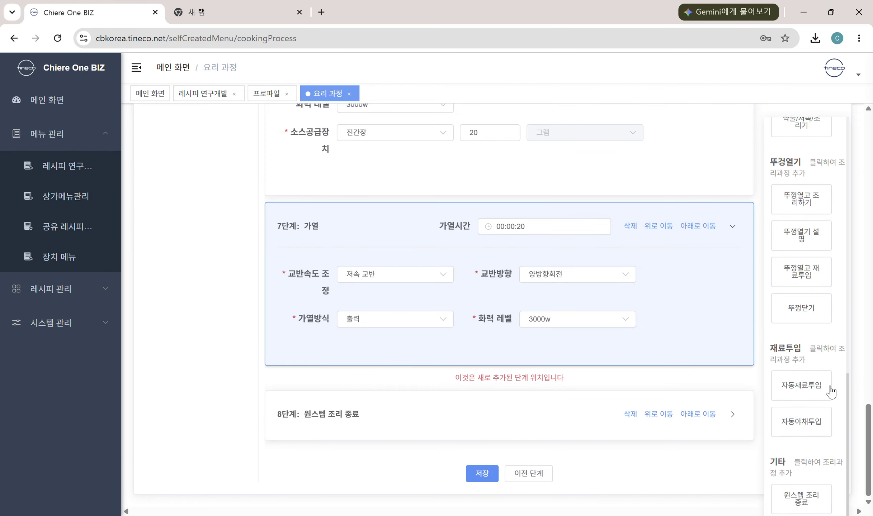
{"action": "scroll", "coordinate": [394, 302], "scroll_direction": "up", "scroll_amount": 7}
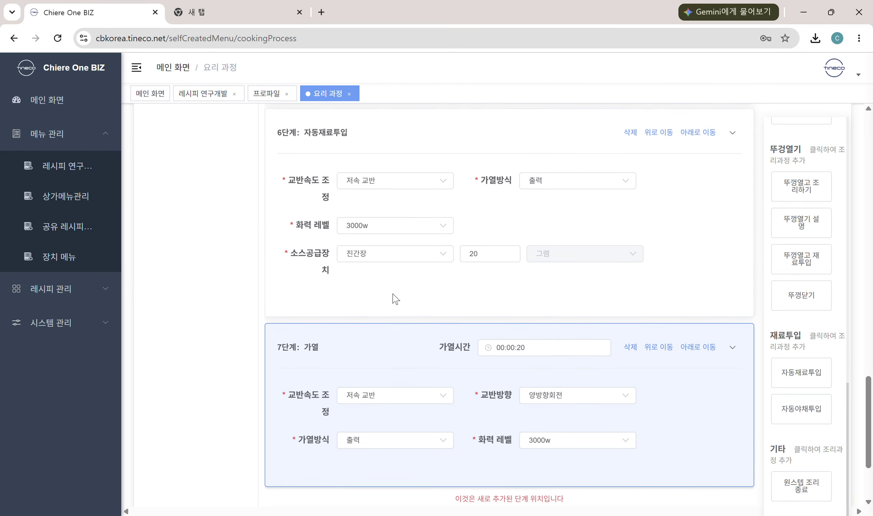
{"action": "scroll", "coordinate": [390, 270], "scroll_direction": "up", "scroll_amount": 5}
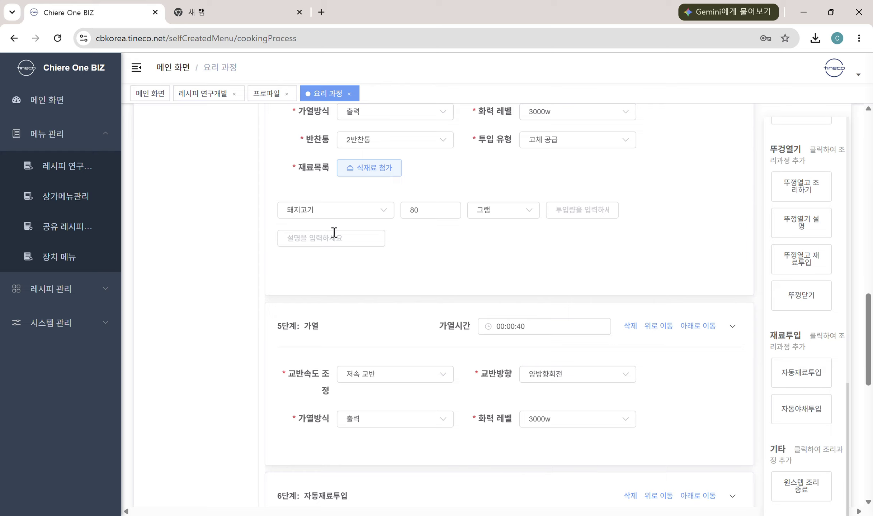
{"action": "scroll", "coordinate": [403, 293], "scroll_direction": "down", "scroll_amount": 6}
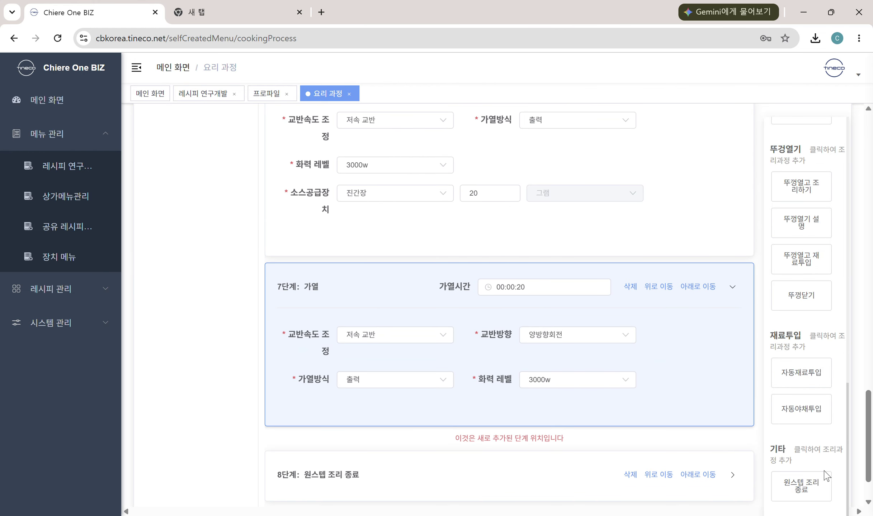
Add an 자동야채투입 step after step 7, with 출력 as heating method and a 3000w power level
{"action": "left_click", "coordinate": [810, 419]}
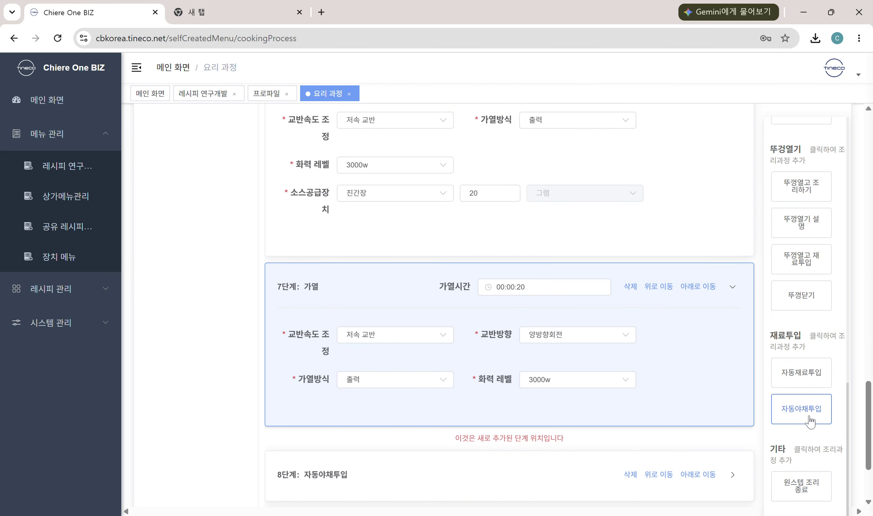
{"action": "scroll", "coordinate": [402, 380], "scroll_direction": "down", "scroll_amount": 5}
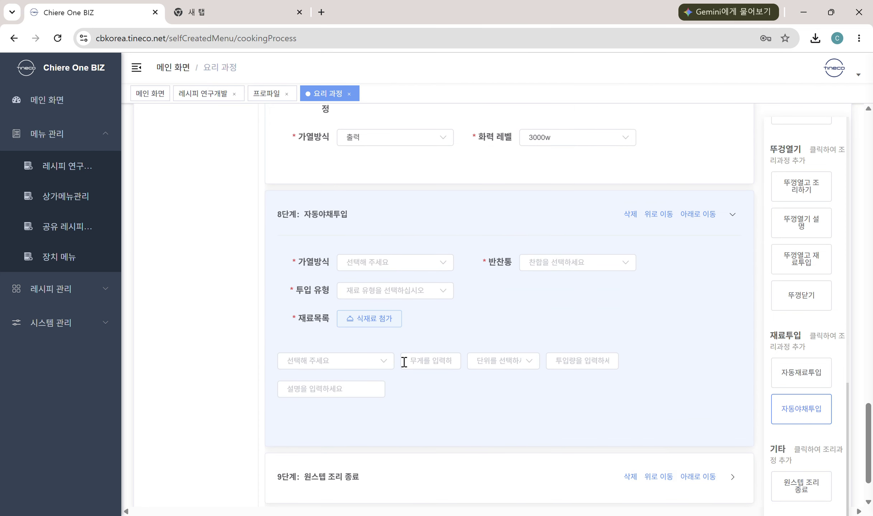
{"action": "left_click", "coordinate": [389, 267]}
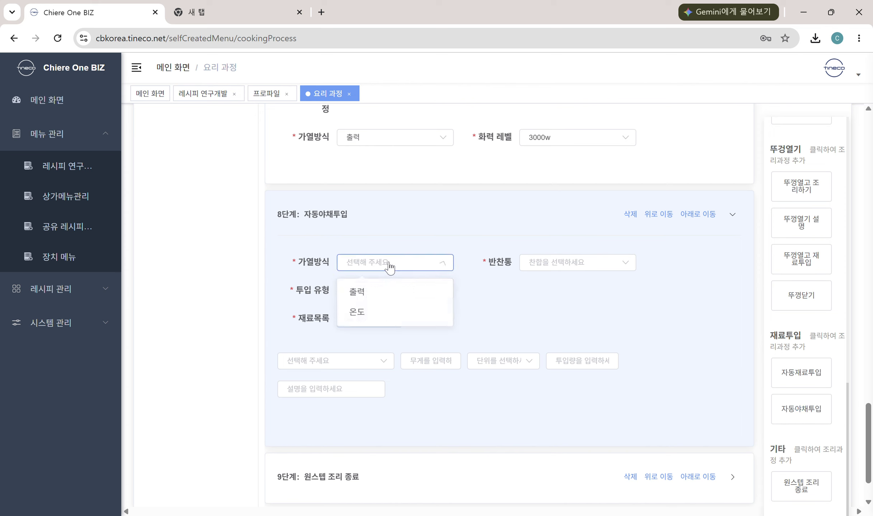
{"action": "left_click", "coordinate": [365, 296]}
{"action": "left_click", "coordinate": [595, 269]}
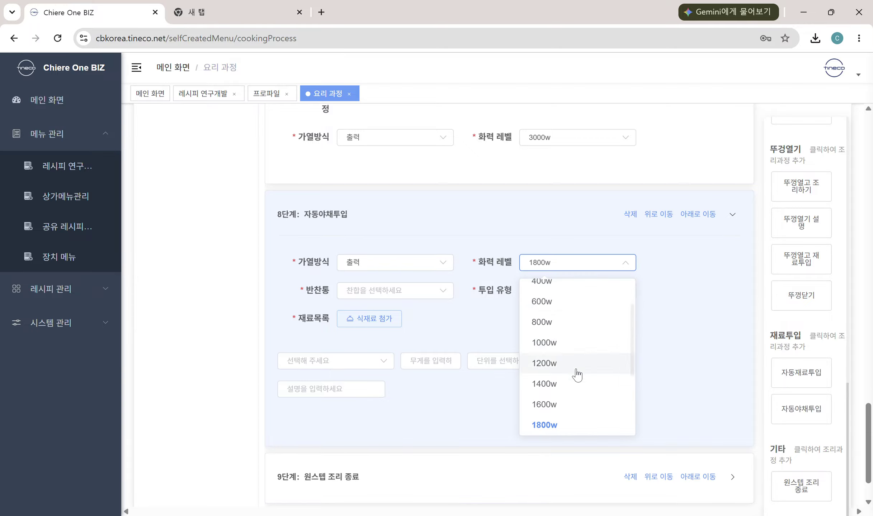
{"action": "scroll", "coordinate": [577, 375], "scroll_direction": "down", "scroll_amount": 3}
{"action": "left_click", "coordinate": [550, 419]}
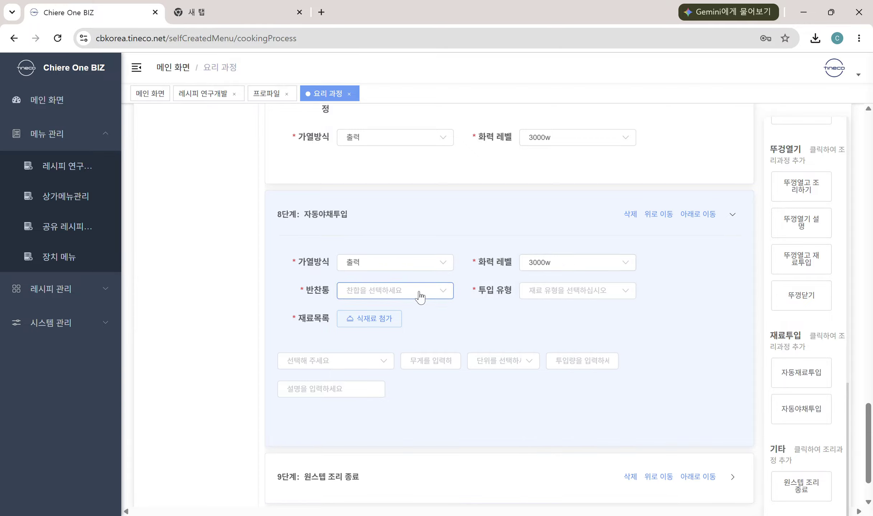
Set step 8's ingredient container to 3반찬통 and its feed type to 고체 공급
{"action": "left_click", "coordinate": [421, 297]}
{"action": "left_click", "coordinate": [376, 349]}
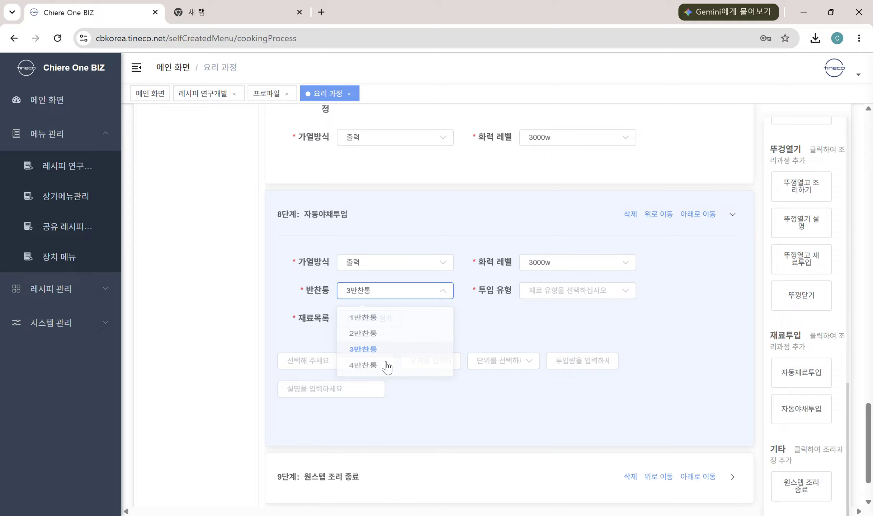
{"action": "left_click", "coordinate": [574, 294]}
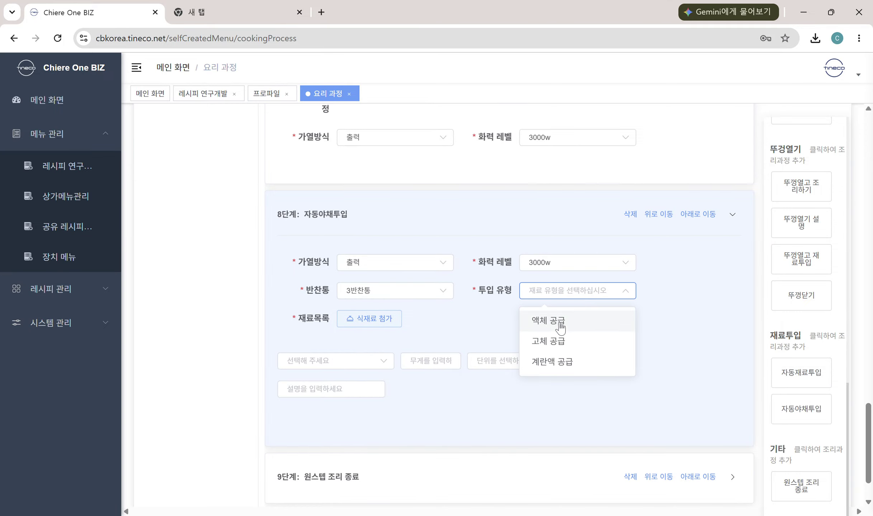
{"action": "left_click", "coordinate": [557, 342]}
Choose 양배추 as the ingredient for the 자동야채투입 step 8
{"action": "left_click", "coordinate": [317, 361]}
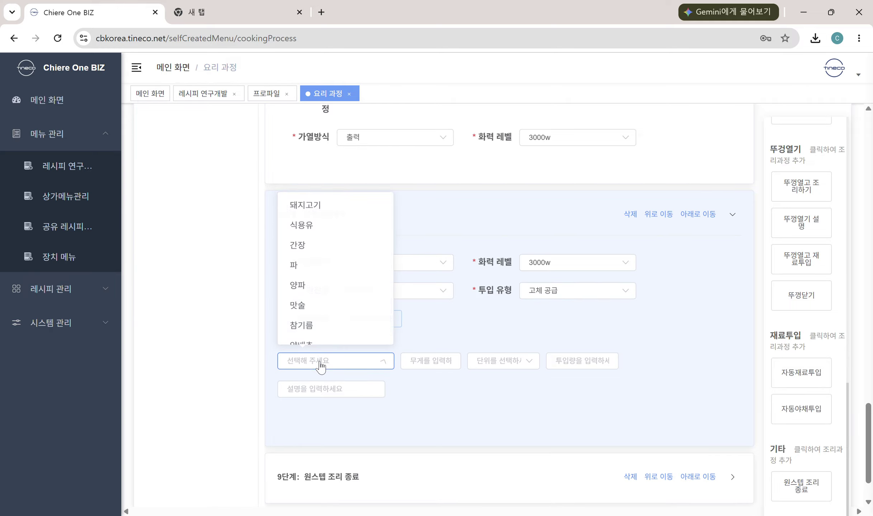
{"action": "scroll", "coordinate": [336, 265], "scroll_direction": "down", "scroll_amount": 1}
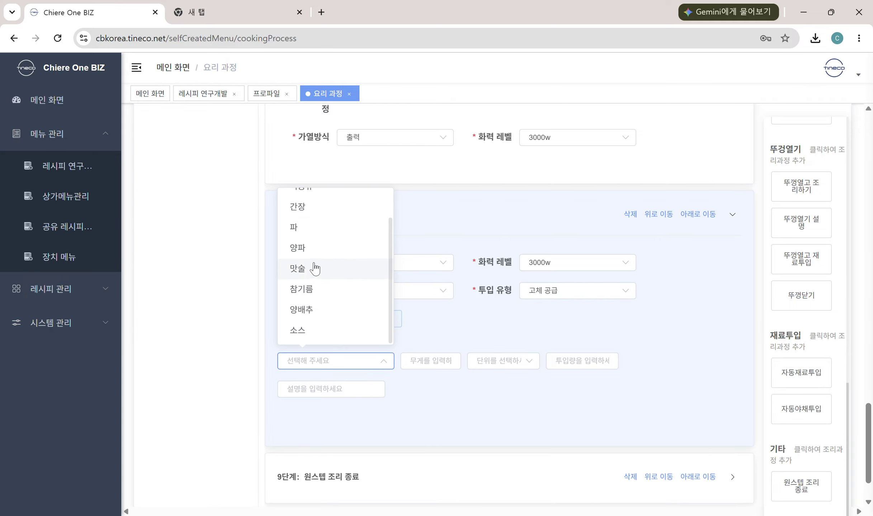
{"action": "scroll", "coordinate": [316, 236], "scroll_direction": "up", "scroll_amount": 1}
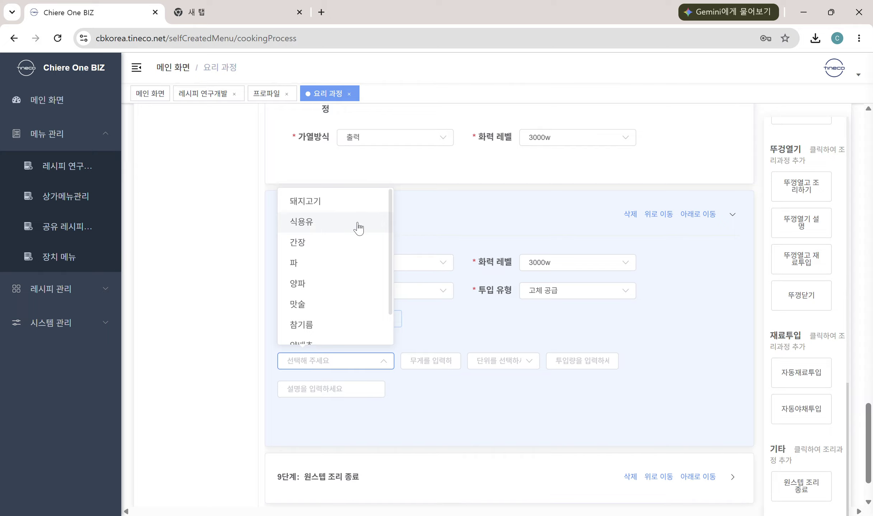
{"action": "scroll", "coordinate": [334, 295], "scroll_direction": "down", "scroll_amount": 1}
{"action": "left_click", "coordinate": [334, 308]}
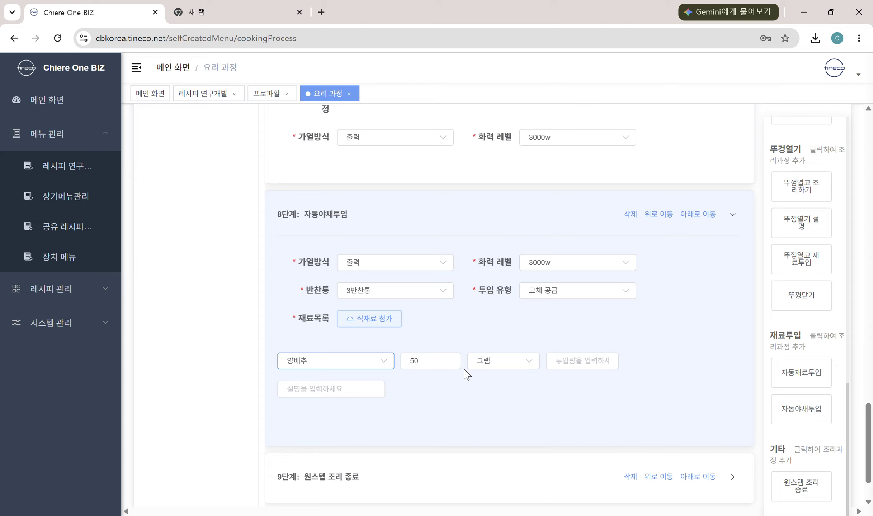
Set the weight of the 양배추 ingredient in step 8 to 70 그램
{"action": "double_click", "coordinate": [432, 365]}
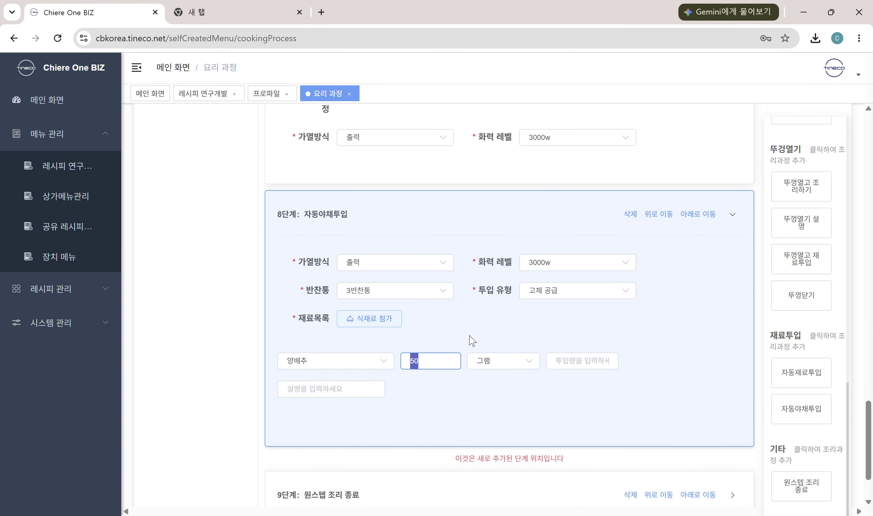
{"action": "left_click", "coordinate": [438, 364]}
{"action": "double_click", "coordinate": [438, 364]}
{"action": "type", "text": "7"}
{"action": "left_click", "coordinate": [458, 399]}
Look through the available heating process blocks for one to add after step 8
{"action": "scroll", "coordinate": [450, 375], "scroll_direction": "down", "scroll_amount": 2}
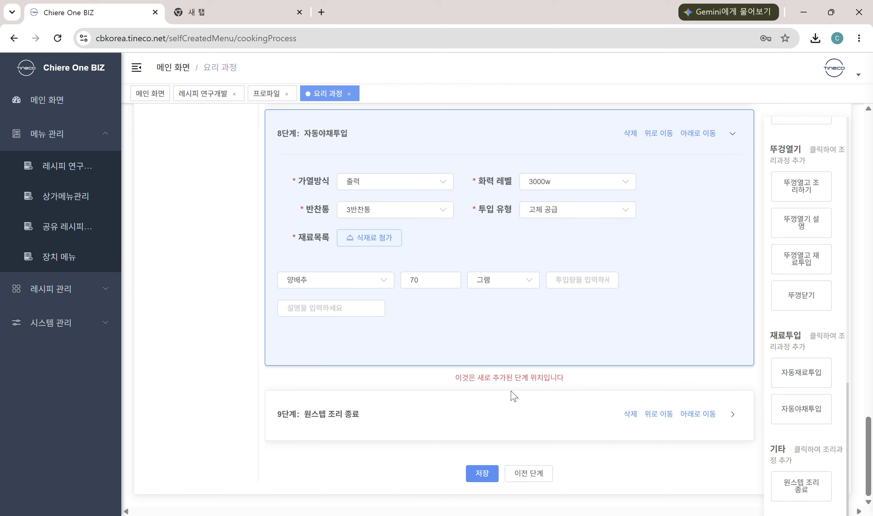
{"action": "scroll", "coordinate": [807, 280], "scroll_direction": "up", "scroll_amount": 10}
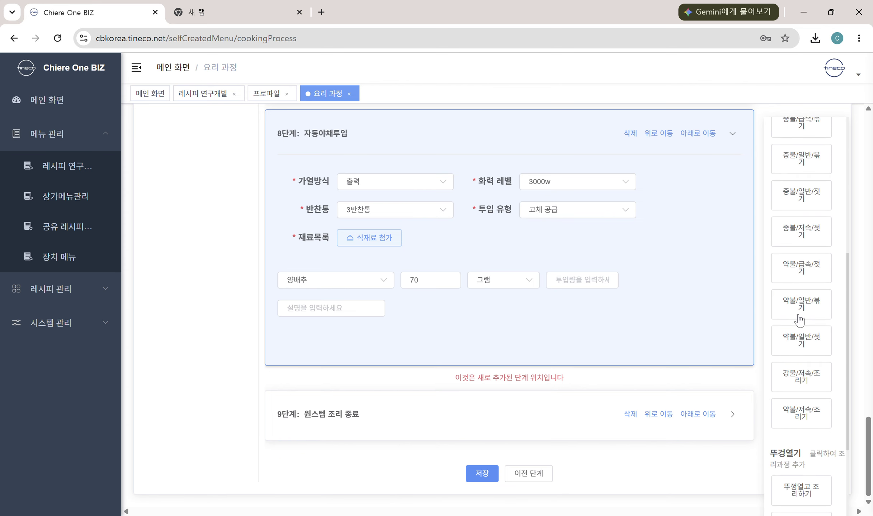
{"action": "scroll", "coordinate": [815, 298], "scroll_direction": "up", "scroll_amount": 2}
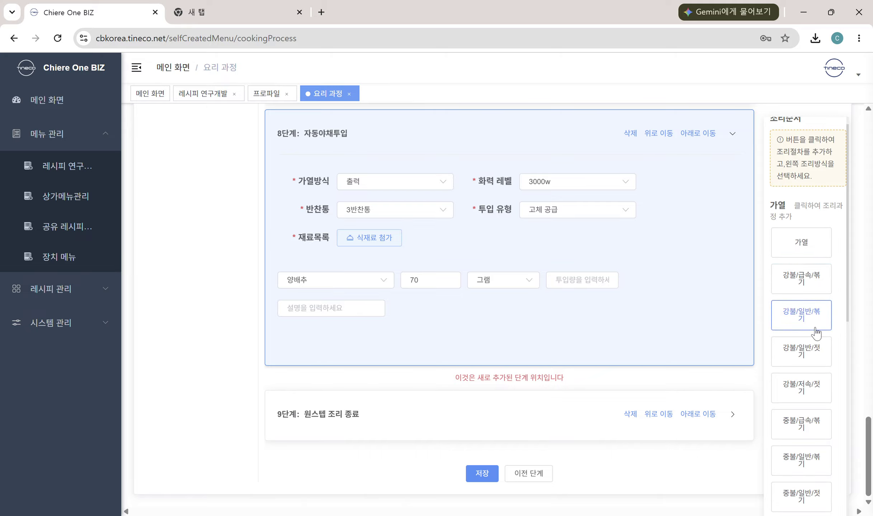
{"action": "scroll", "coordinate": [815, 334], "scroll_direction": "down", "scroll_amount": 2}
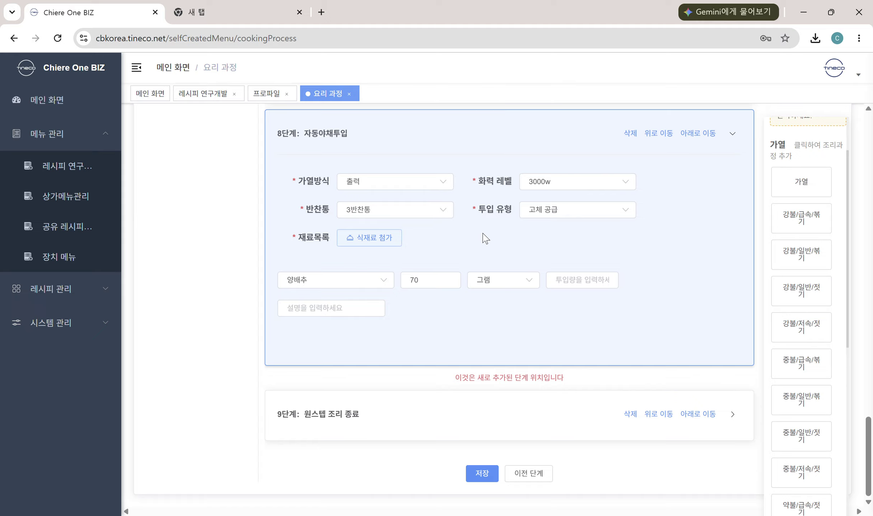
{"action": "scroll", "coordinate": [801, 251], "scroll_direction": "down", "scroll_amount": 2}
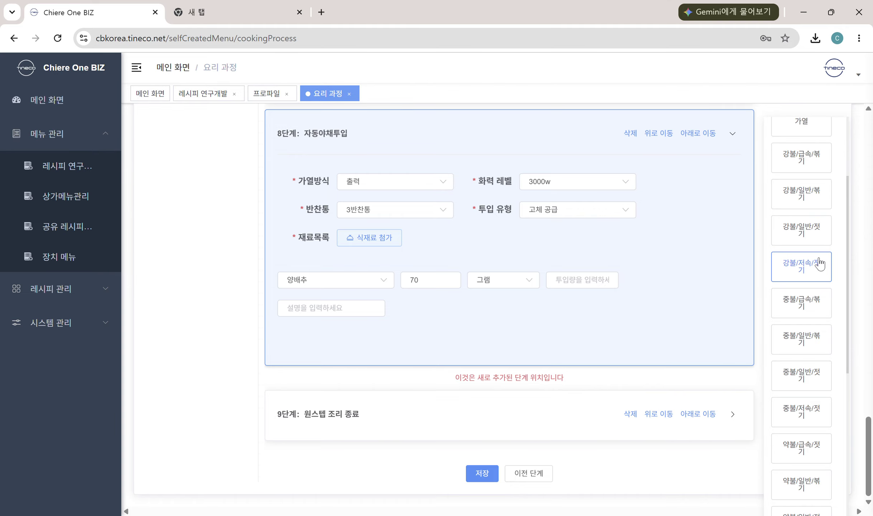
{"action": "scroll", "coordinate": [805, 244], "scroll_direction": "down", "scroll_amount": 2}
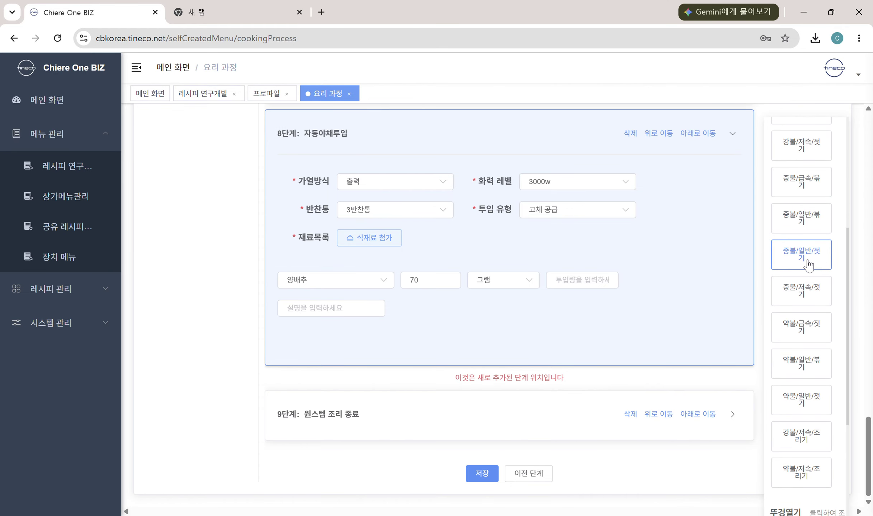
{"action": "scroll", "coordinate": [809, 265], "scroll_direction": "up", "scroll_amount": 3}
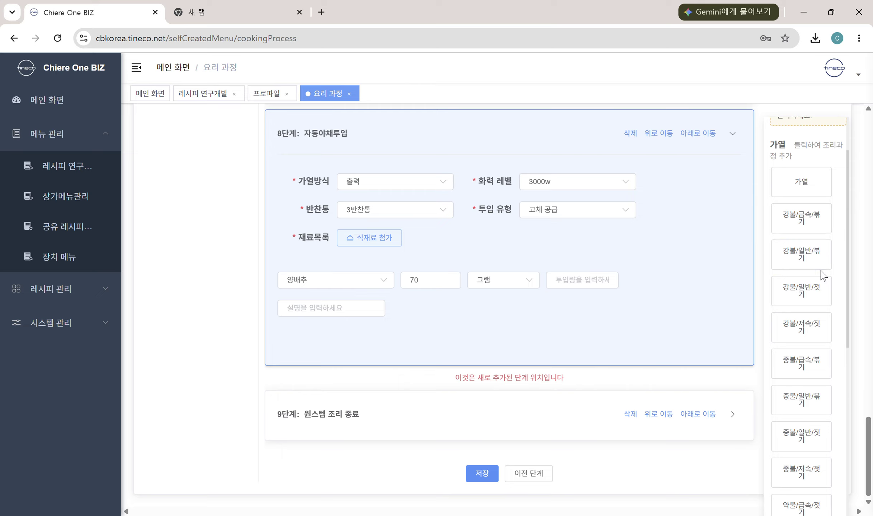
{"action": "scroll", "coordinate": [825, 295], "scroll_direction": "down", "scroll_amount": 2}
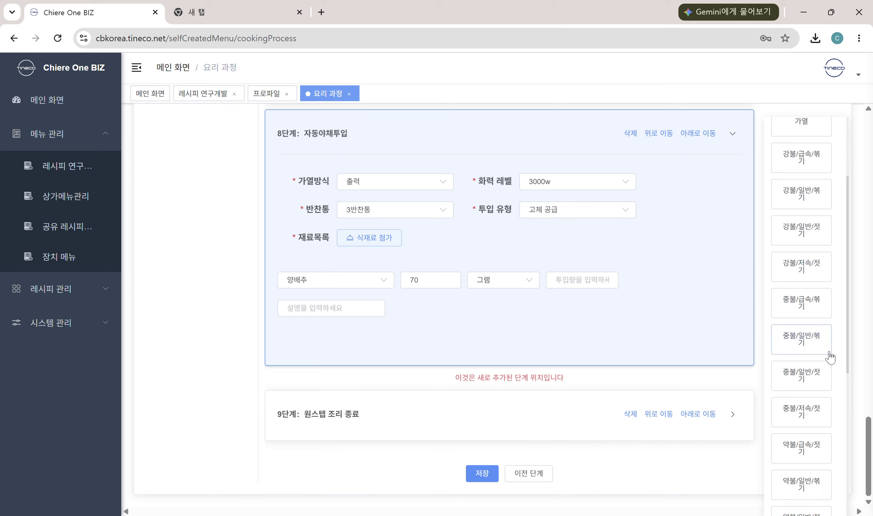
{"action": "scroll", "coordinate": [822, 356], "scroll_direction": "down", "scroll_amount": 2}
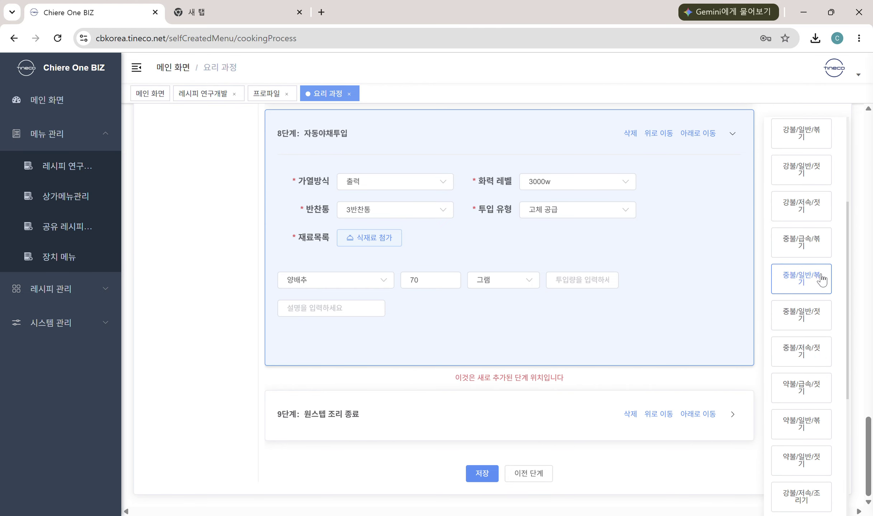
{"action": "scroll", "coordinate": [823, 353], "scroll_direction": "down", "scroll_amount": 1}
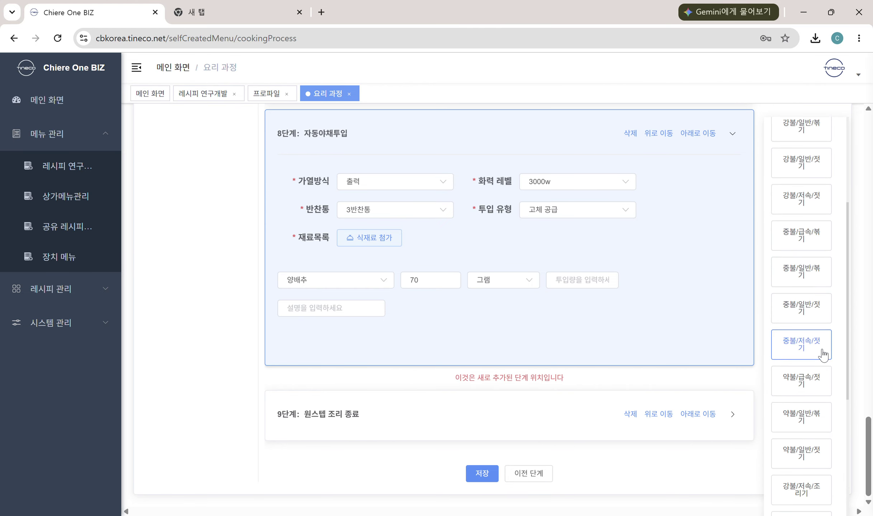
{"action": "scroll", "coordinate": [823, 355], "scroll_direction": "down", "scroll_amount": 2}
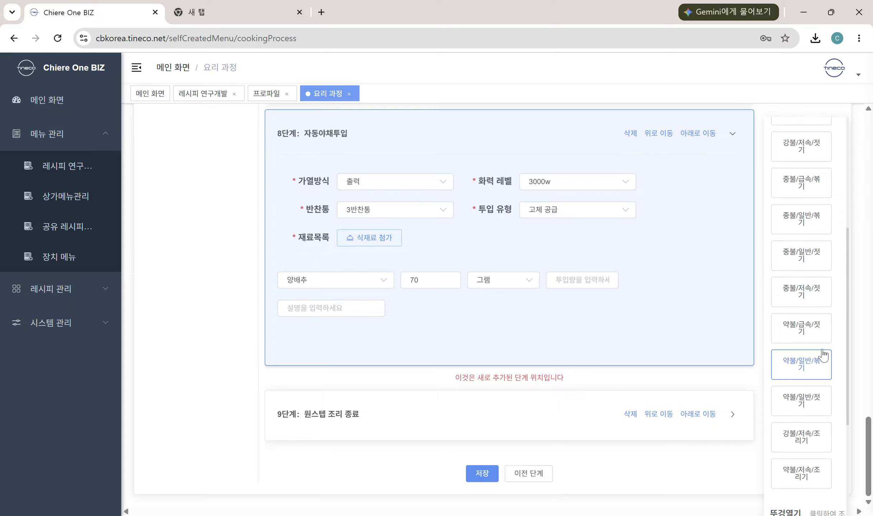
{"action": "scroll", "coordinate": [823, 353], "scroll_direction": "up", "scroll_amount": 2}
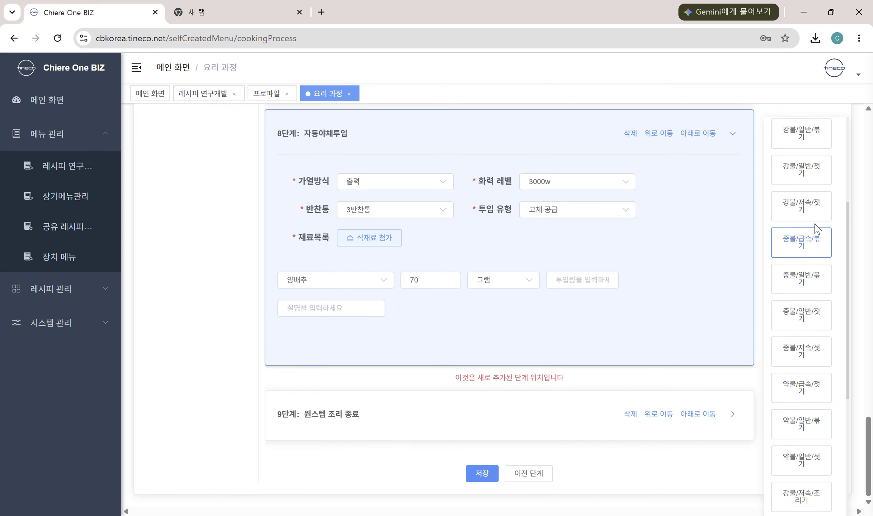
Add a 강불/저속/젓기 heating step after step 8 and set its stirring speed to 비비지 않다
{"action": "left_click", "coordinate": [789, 203]}
{"action": "scroll", "coordinate": [598, 362], "scroll_direction": "down", "scroll_amount": 3}
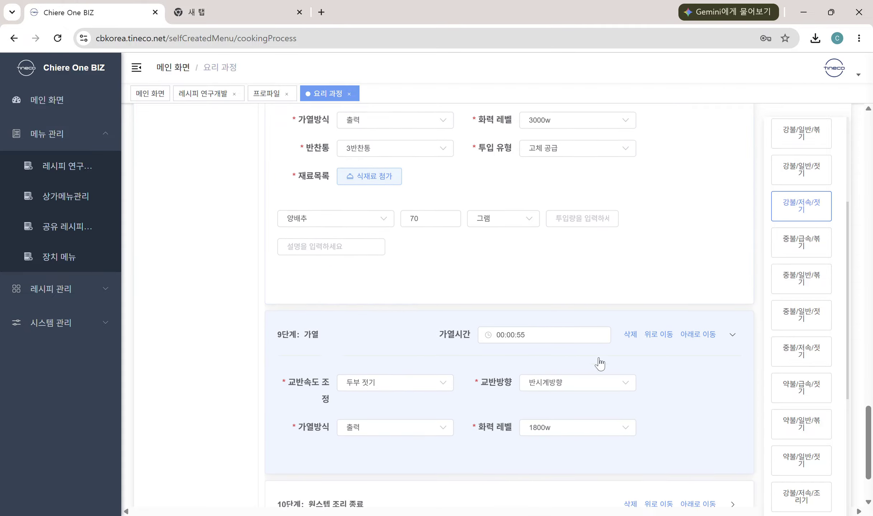
{"action": "scroll", "coordinate": [465, 278], "scroll_direction": "up", "scroll_amount": 3}
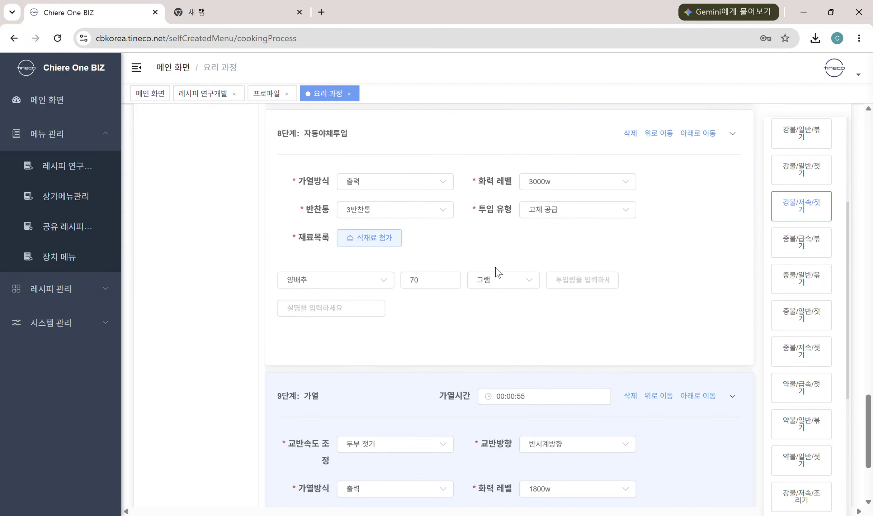
{"action": "scroll", "coordinate": [507, 278], "scroll_direction": "down", "scroll_amount": 2}
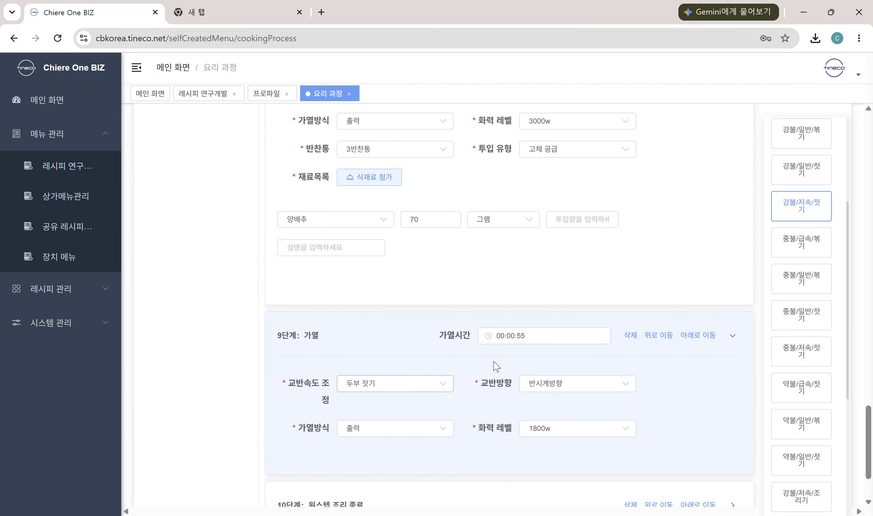
{"action": "left_click", "coordinate": [541, 335]}
{"action": "left_click", "coordinate": [536, 338]}
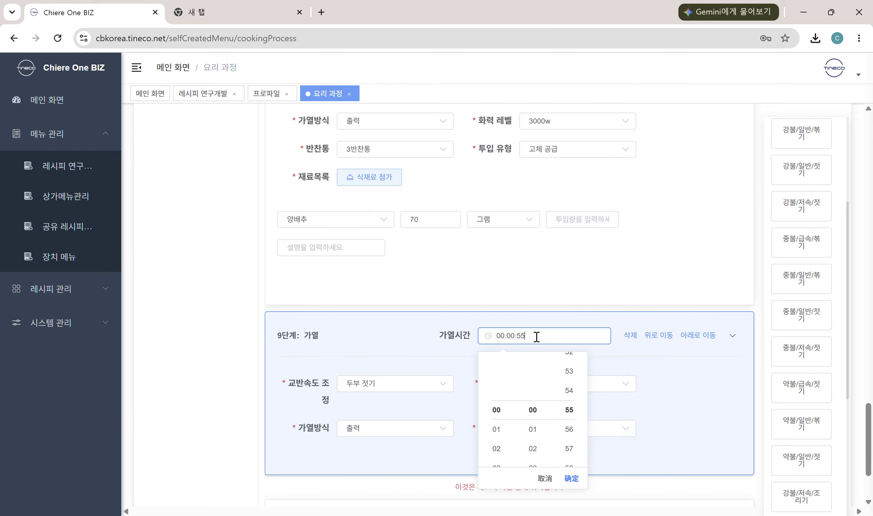
{"action": "left_click", "coordinate": [433, 384]}
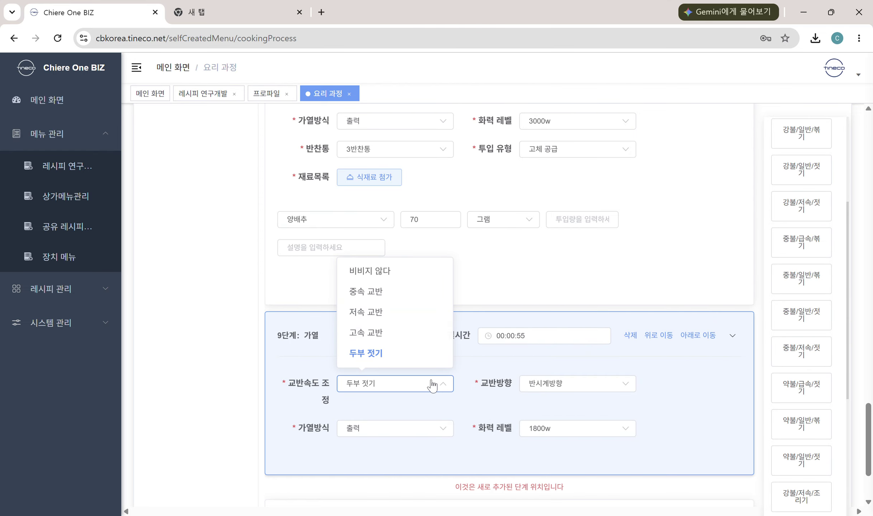
{"action": "left_click", "coordinate": [396, 272]}
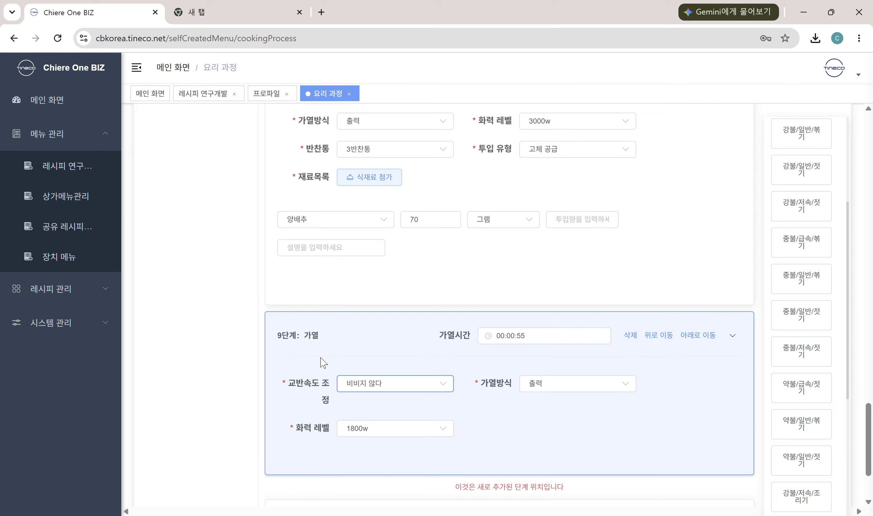
Set step 9's heating time to 00:00:06 and its power level to 3000w
{"action": "left_click", "coordinate": [213, 342]}
{"action": "left_click", "coordinate": [528, 336]}
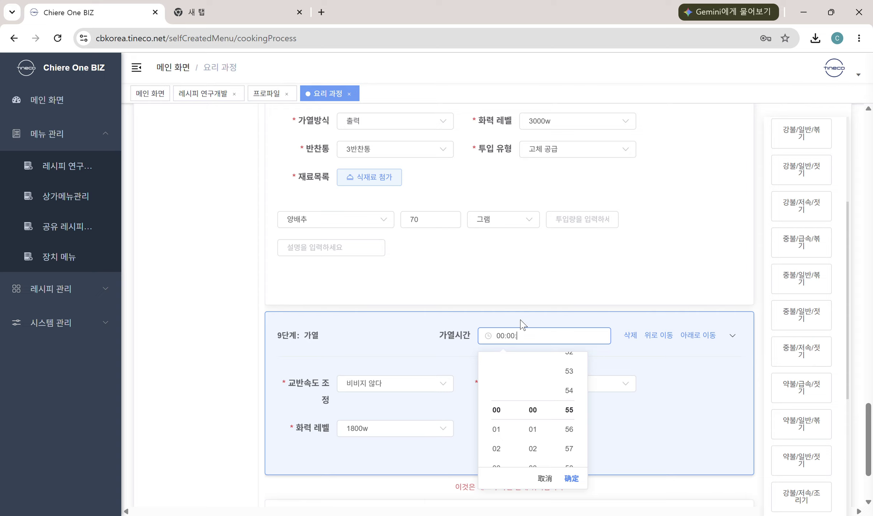
{"action": "left_click", "coordinate": [592, 297]}
{"action": "scroll", "coordinate": [568, 326], "scroll_direction": "down", "scroll_amount": 3}
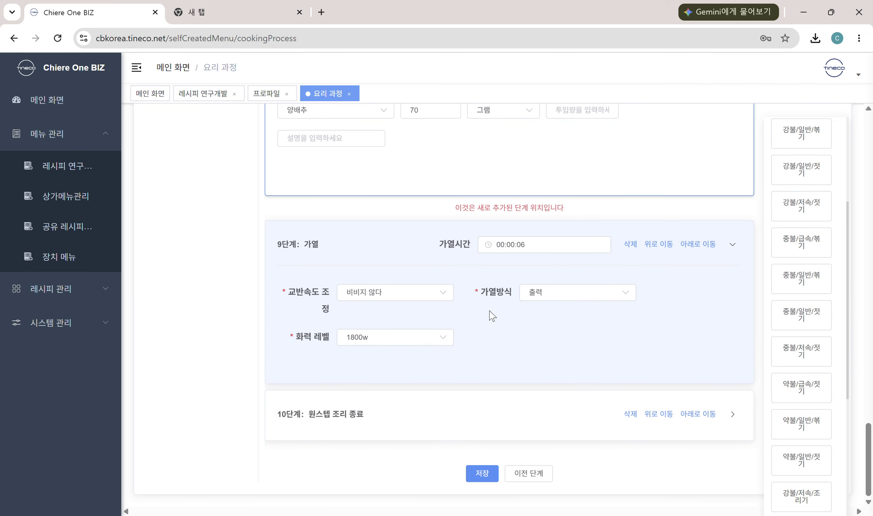
{"action": "left_click", "coordinate": [572, 302]}
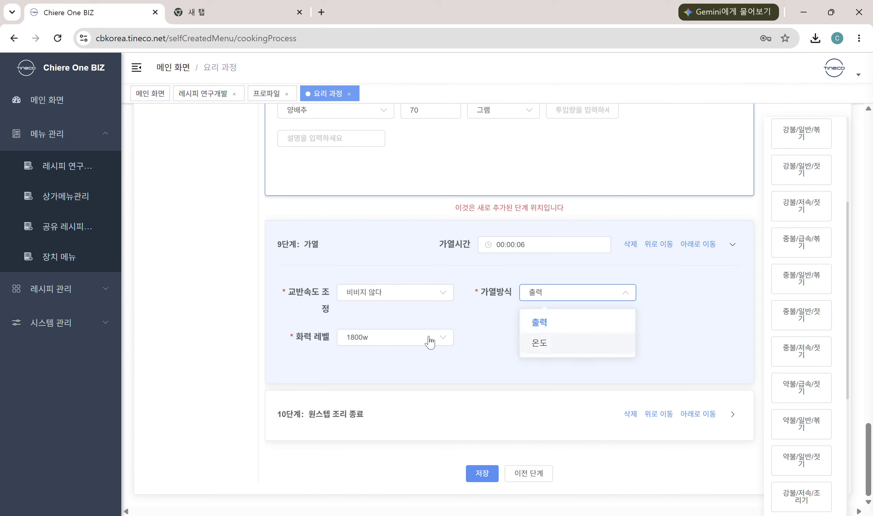
{"action": "left_click", "coordinate": [401, 338]}
{"action": "scroll", "coordinate": [383, 320], "scroll_direction": "down", "scroll_amount": 3}
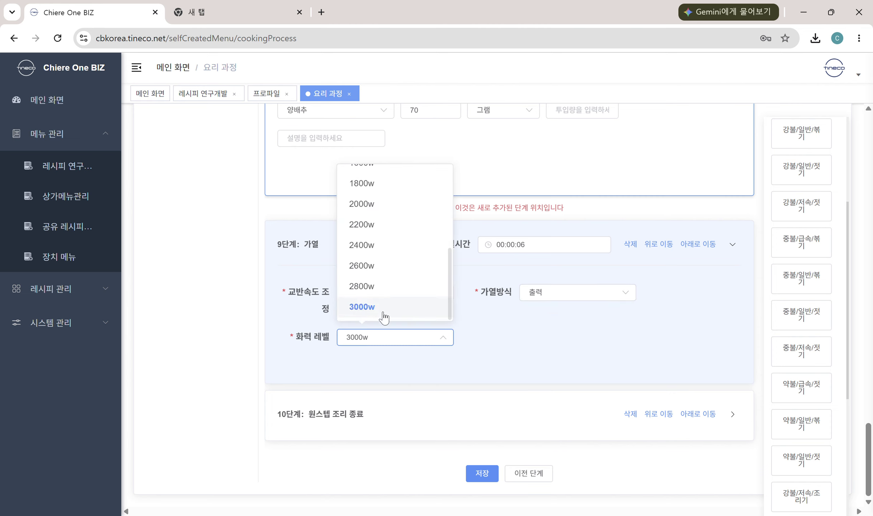
{"action": "left_click", "coordinate": [383, 317]}
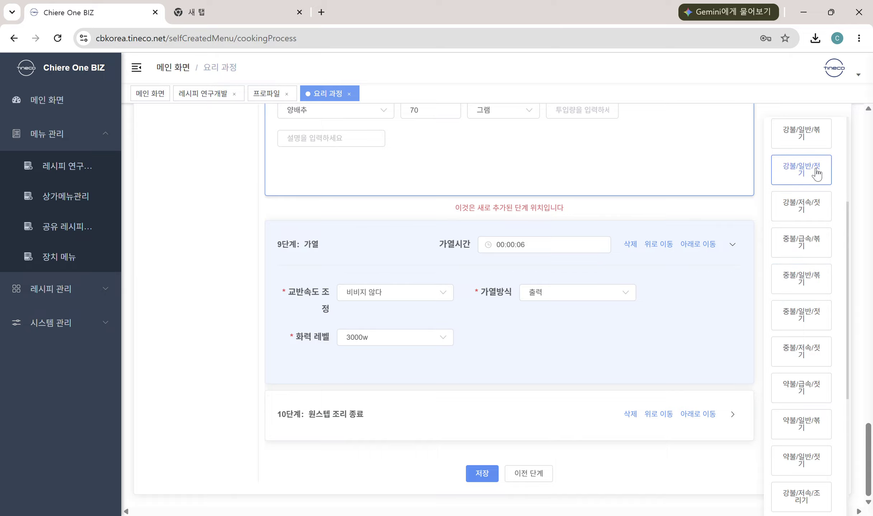
Add another 강불/저속/젓기 heating step directly after step 8 and expand the six-second heating step below it
{"action": "left_click", "coordinate": [817, 206]}
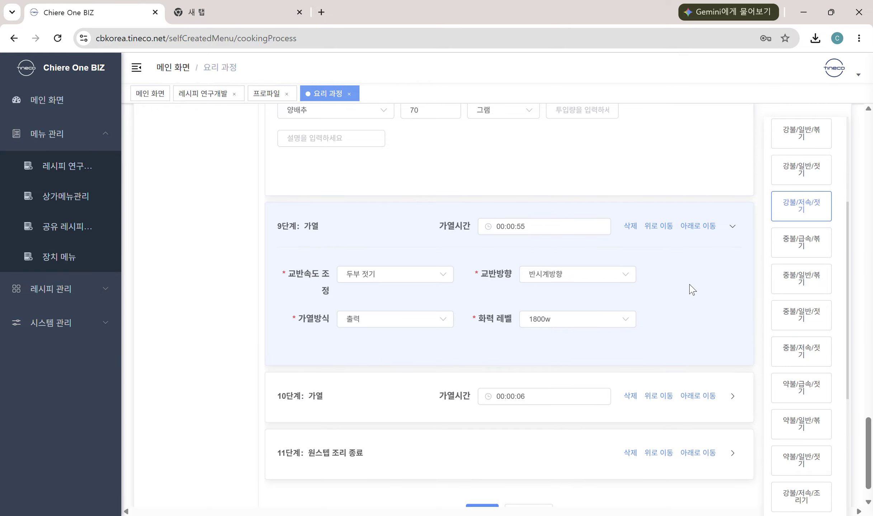
{"action": "scroll", "coordinate": [677, 302], "scroll_direction": "down", "scroll_amount": 1}
{"action": "left_click", "coordinate": [732, 358]}
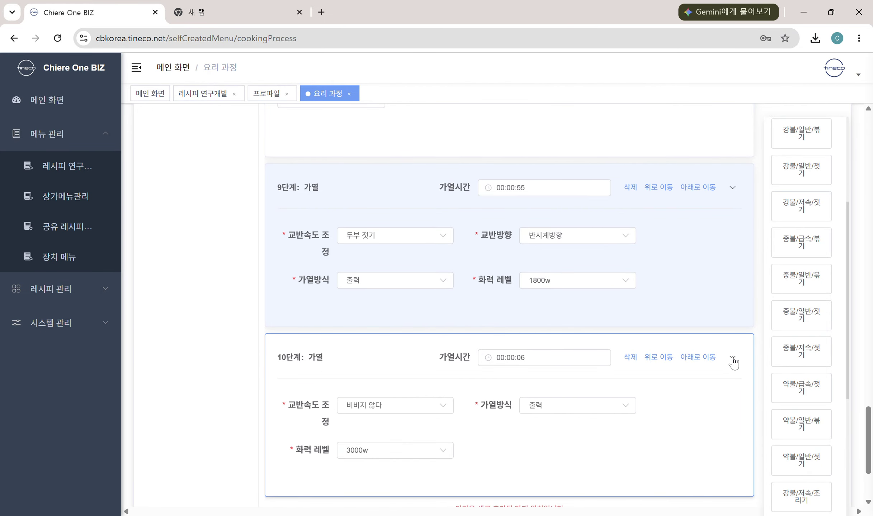
Review the order and settings of steps 8 to 10, including step 10's heating time
{"action": "scroll", "coordinate": [551, 352], "scroll_direction": "down", "scroll_amount": 2}
{"action": "left_click", "coordinate": [532, 299]}
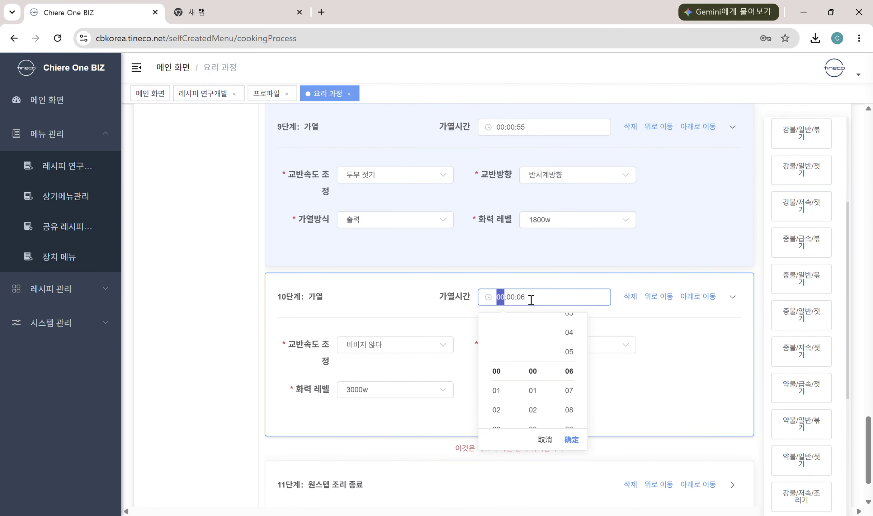
{"action": "left_click", "coordinate": [166, 272]}
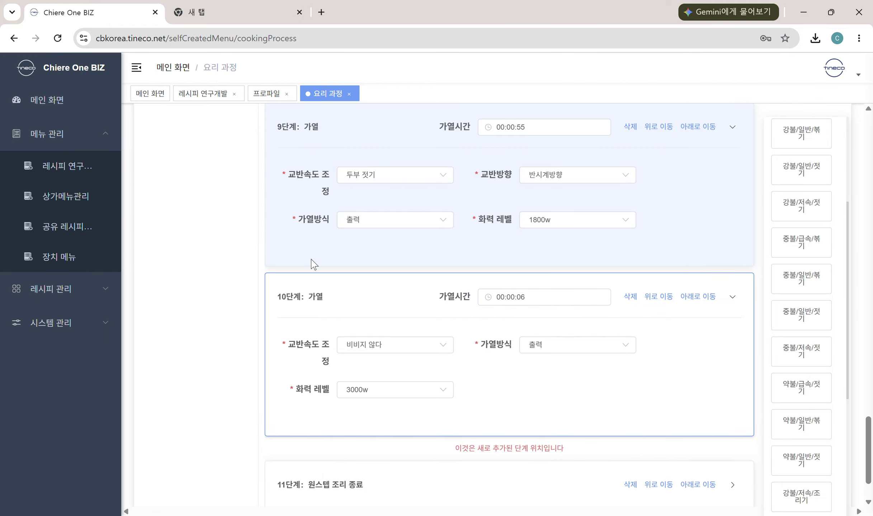
{"action": "scroll", "coordinate": [340, 266], "scroll_direction": "up", "scroll_amount": 3}
{"action": "scroll", "coordinate": [432, 269], "scroll_direction": "up", "scroll_amount": 5}
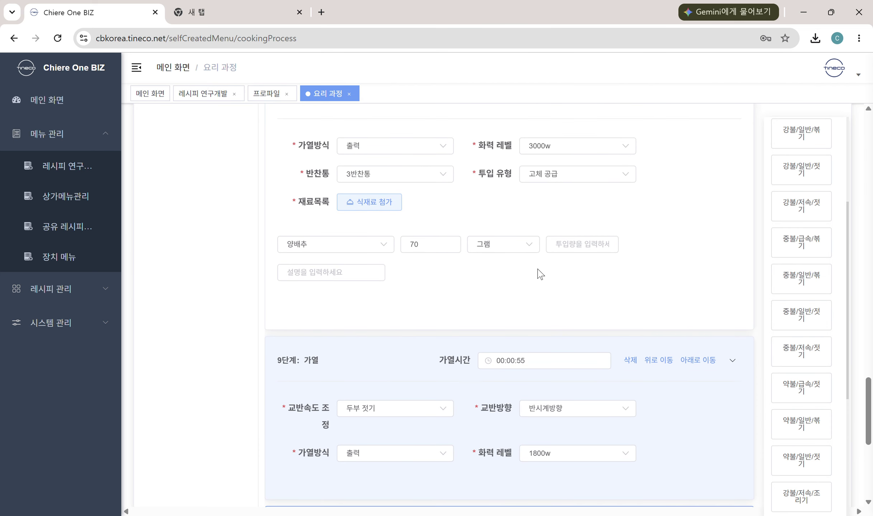
{"action": "scroll", "coordinate": [539, 274], "scroll_direction": "down", "scroll_amount": 5}
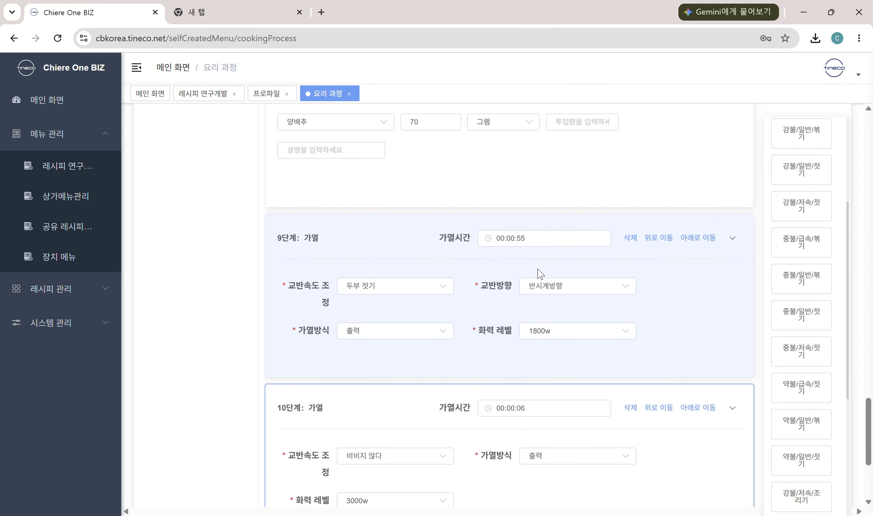
{"action": "scroll", "coordinate": [546, 269], "scroll_direction": "down", "scroll_amount": 5}
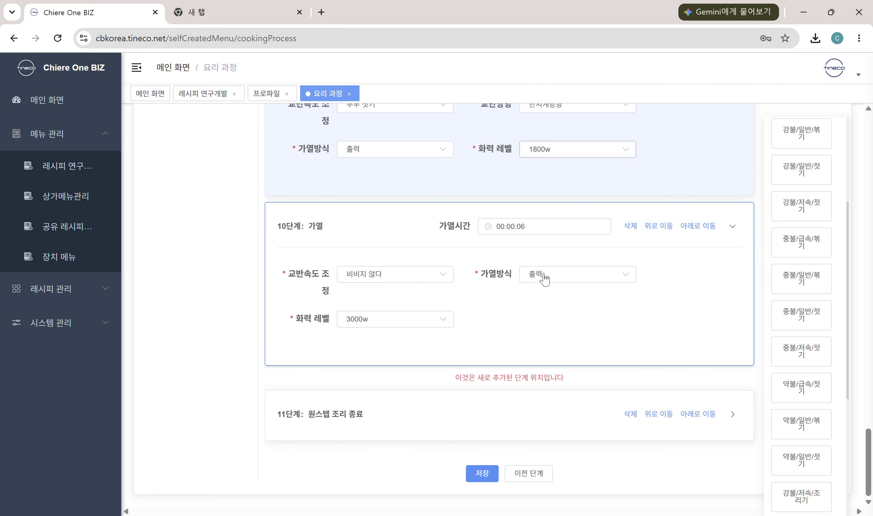
Set step 9's heating time to 00:00:06 and its power level to 3000w
{"action": "scroll", "coordinate": [547, 276], "scroll_direction": "up", "scroll_amount": 4}
{"action": "scroll", "coordinate": [552, 258], "scroll_direction": "up", "scroll_amount": 5}
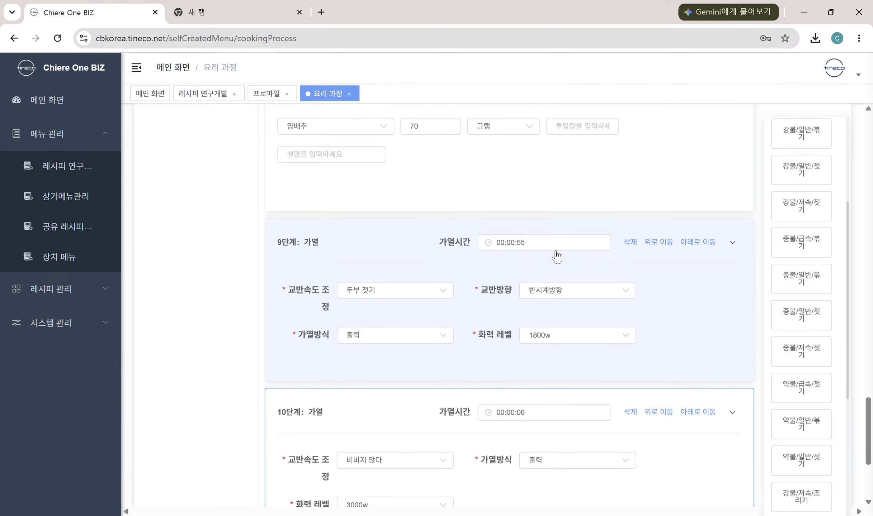
{"action": "scroll", "coordinate": [531, 258], "scroll_direction": "down", "scroll_amount": 3}
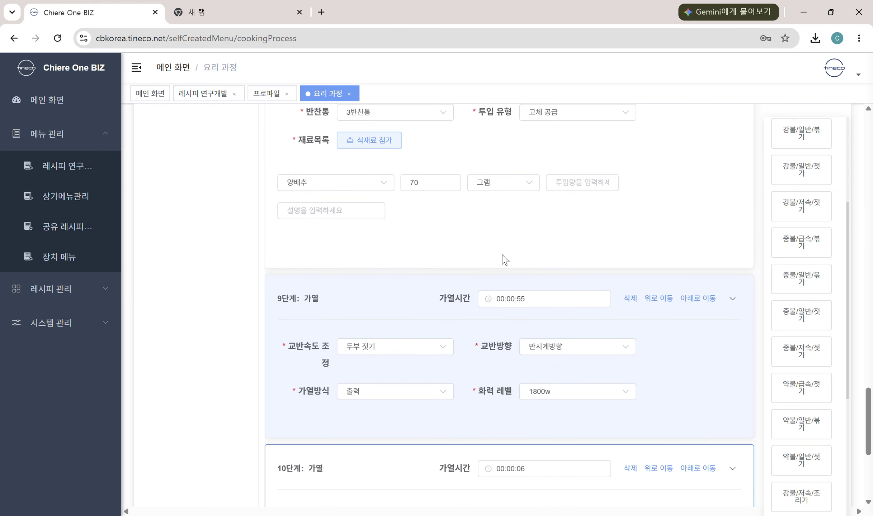
{"action": "left_click", "coordinate": [526, 299]}
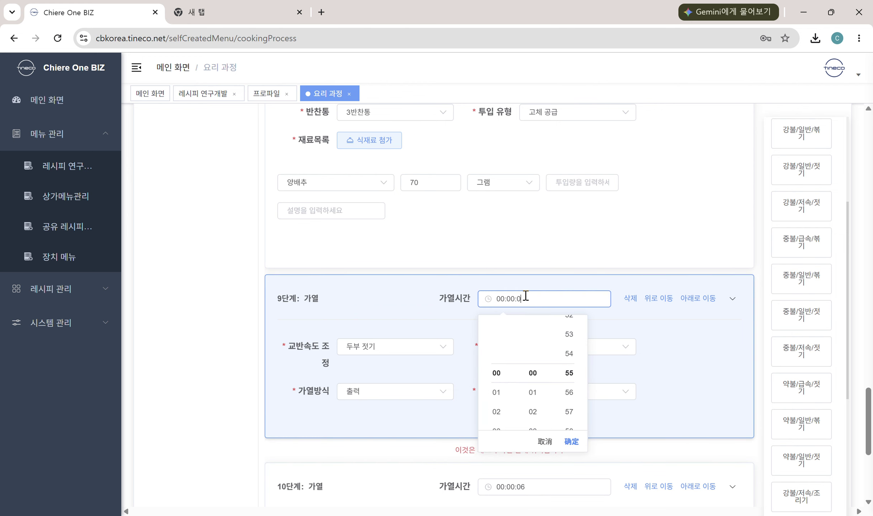
{"action": "left_click", "coordinate": [573, 245]}
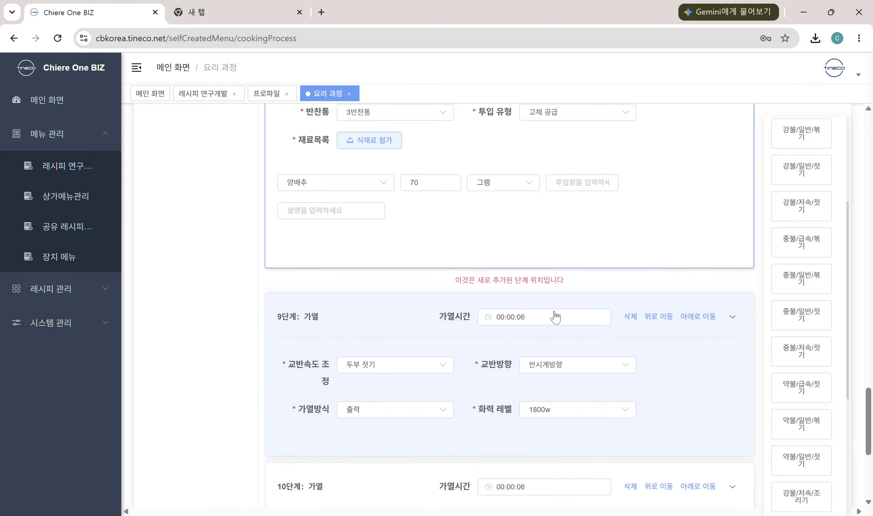
{"action": "scroll", "coordinate": [551, 334], "scroll_direction": "down", "scroll_amount": 2}
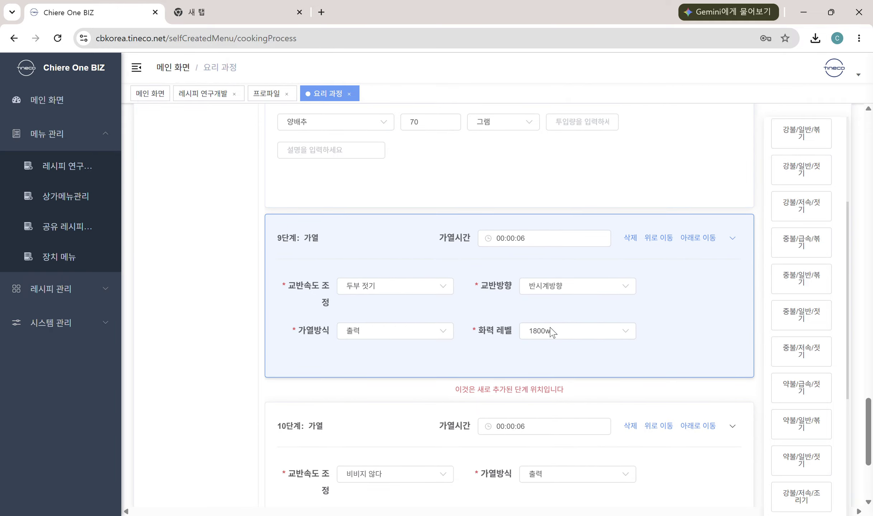
{"action": "left_click", "coordinate": [609, 332]}
{"action": "scroll", "coordinate": [569, 412], "scroll_direction": "down", "scroll_amount": 1}
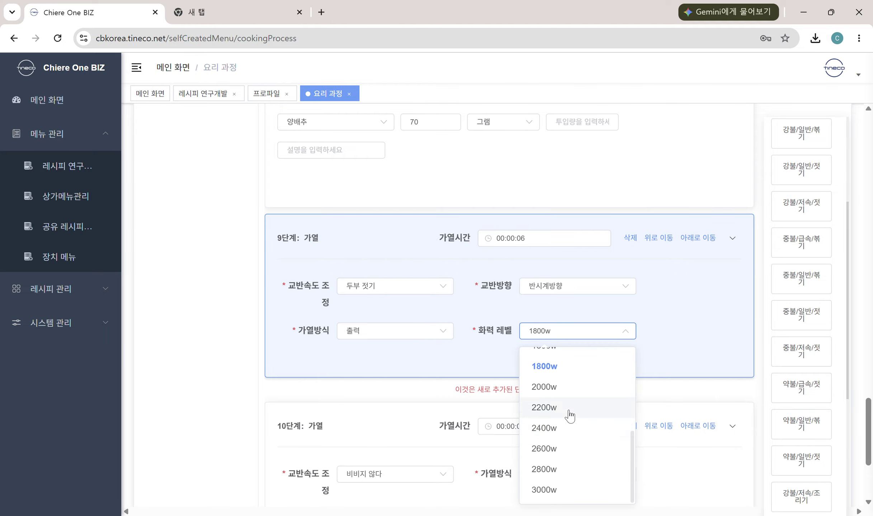
{"action": "left_click", "coordinate": [552, 488]}
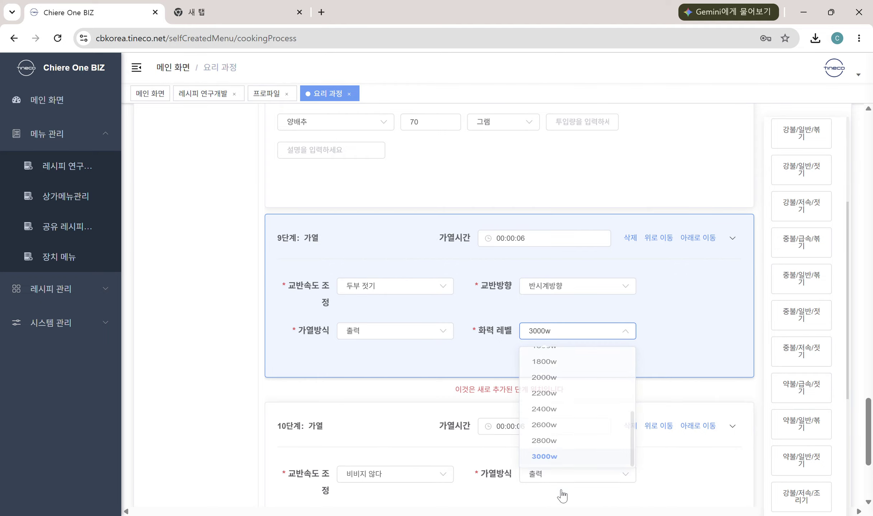
Try 비비지 않다 as step 9's stirring speed and switch it back to 두부 젓기
{"action": "left_click", "coordinate": [393, 292]}
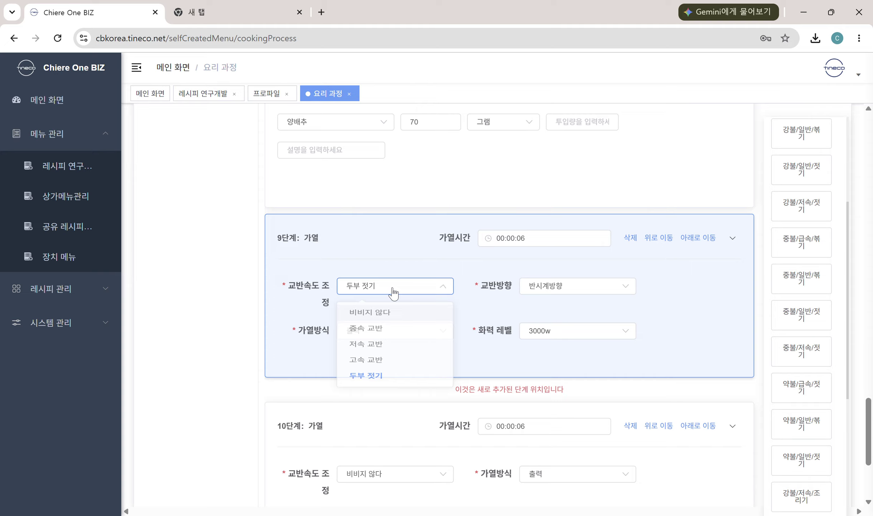
{"action": "left_click", "coordinate": [393, 291]}
{"action": "left_click", "coordinate": [393, 292]}
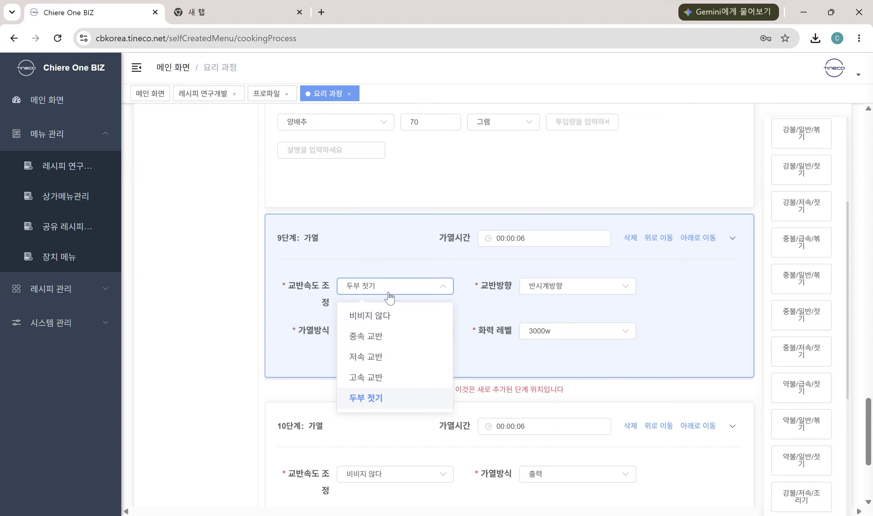
{"action": "left_click", "coordinate": [383, 312]}
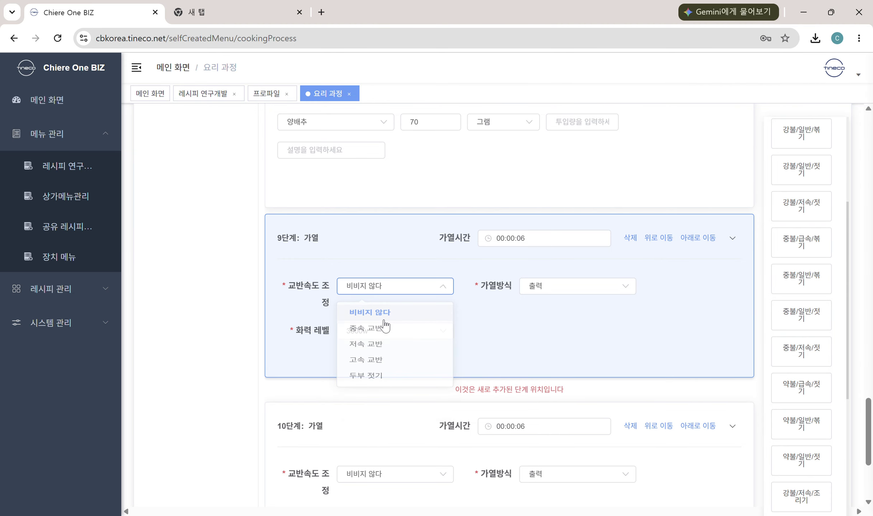
{"action": "left_click", "coordinate": [401, 286]}
{"action": "left_click", "coordinate": [374, 399]}
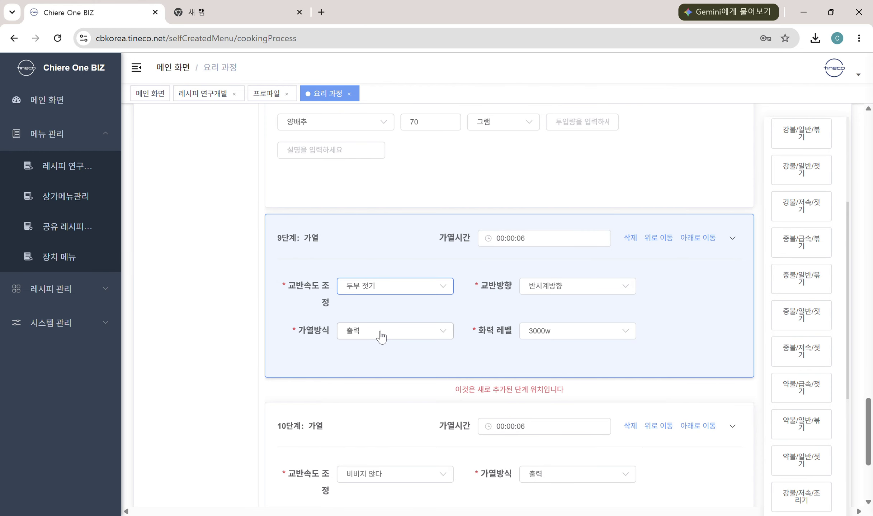
Set step 10's heating time to 00:00:20 and its stirring speed to 저속 교반
{"action": "scroll", "coordinate": [592, 327], "scroll_direction": "down", "scroll_amount": 1}
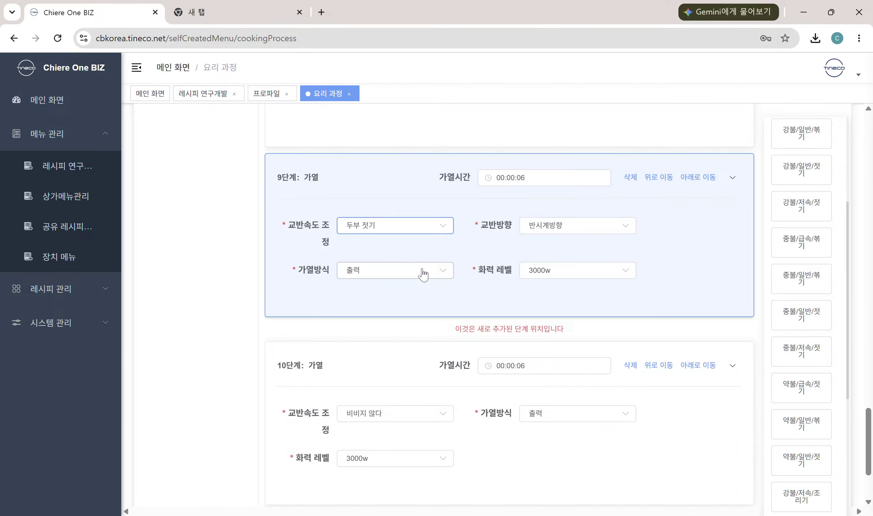
{"action": "scroll", "coordinate": [466, 323], "scroll_direction": "down", "scroll_amount": 2}
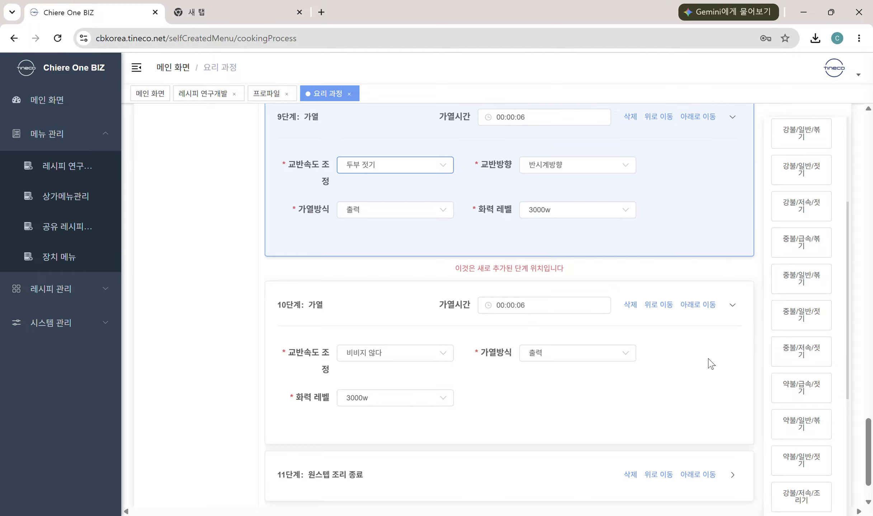
{"action": "scroll", "coordinate": [603, 332], "scroll_direction": "down", "scroll_amount": 2}
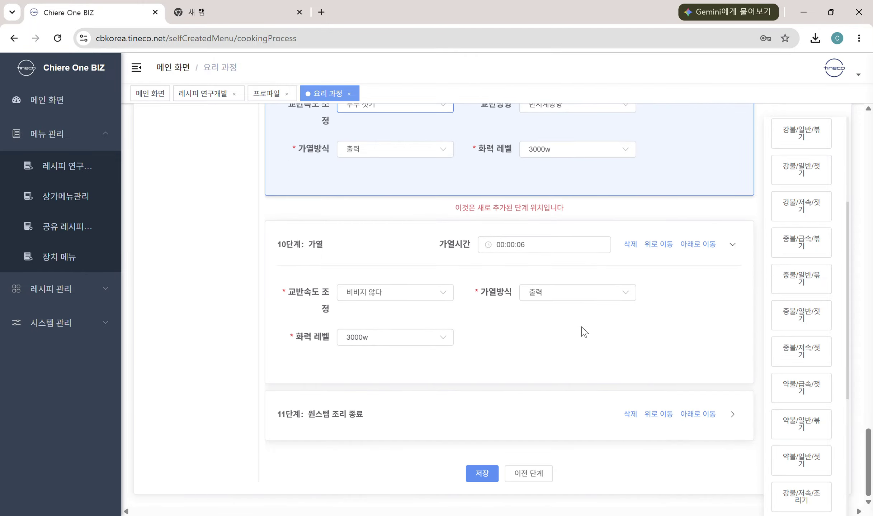
{"action": "scroll", "coordinate": [583, 331], "scroll_direction": "up", "scroll_amount": 2}
{"action": "left_click", "coordinate": [540, 305]}
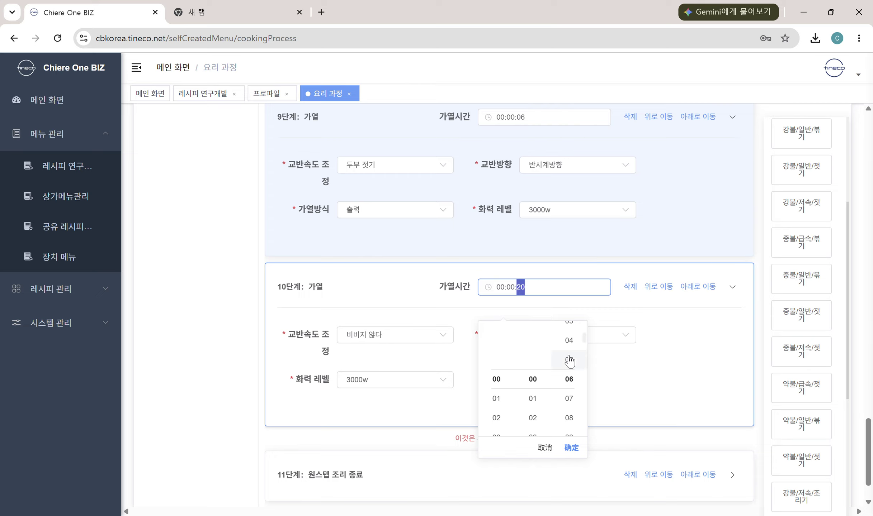
{"action": "scroll", "coordinate": [571, 362], "scroll_direction": "down", "scroll_amount": 5}
{"action": "scroll", "coordinate": [576, 397], "scroll_direction": "down", "scroll_amount": 12}
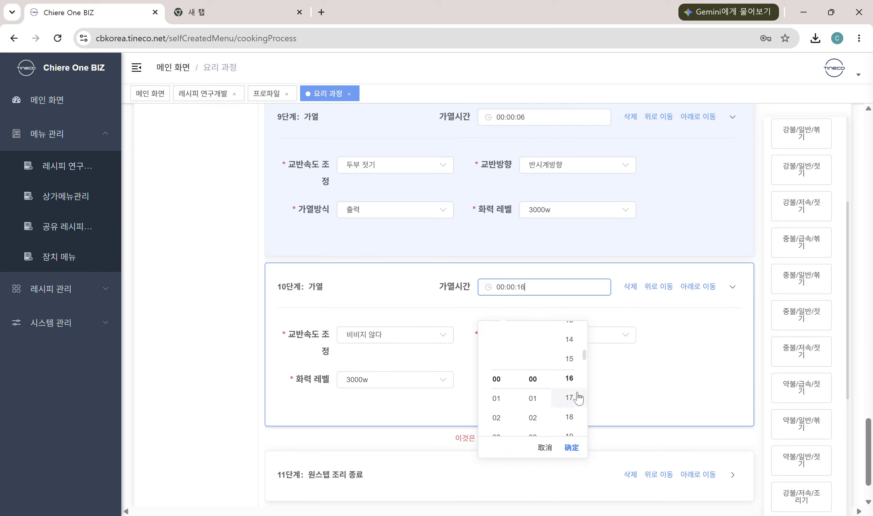
{"action": "scroll", "coordinate": [576, 394], "scroll_direction": "up", "scroll_amount": 5}
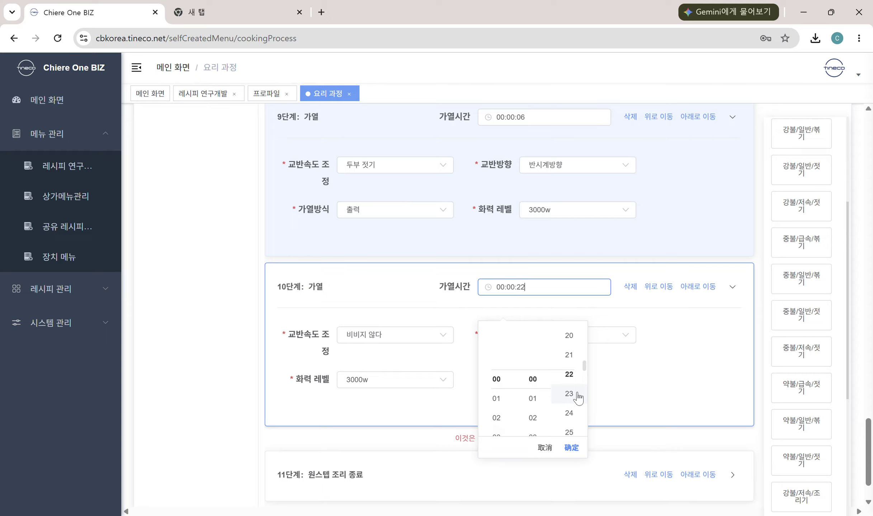
{"action": "left_click", "coordinate": [570, 448]}
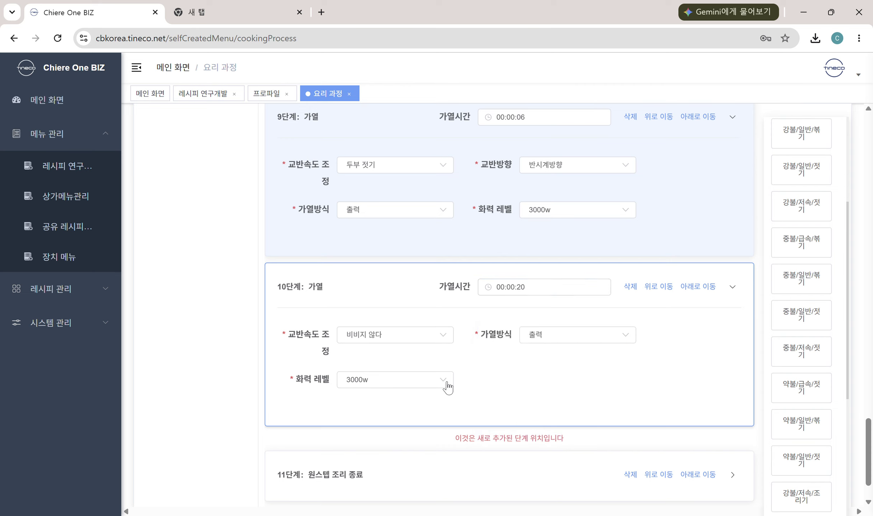
{"action": "left_click", "coordinate": [391, 340]}
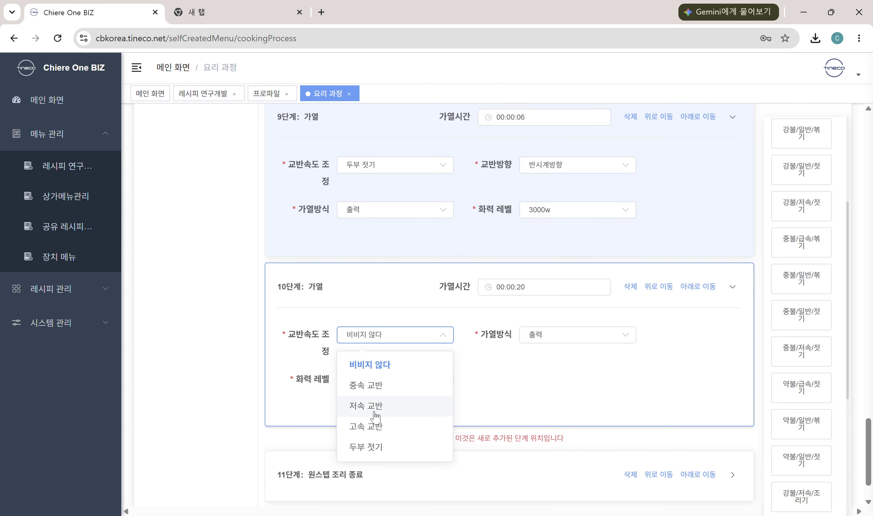
{"action": "left_click", "coordinate": [369, 409]}
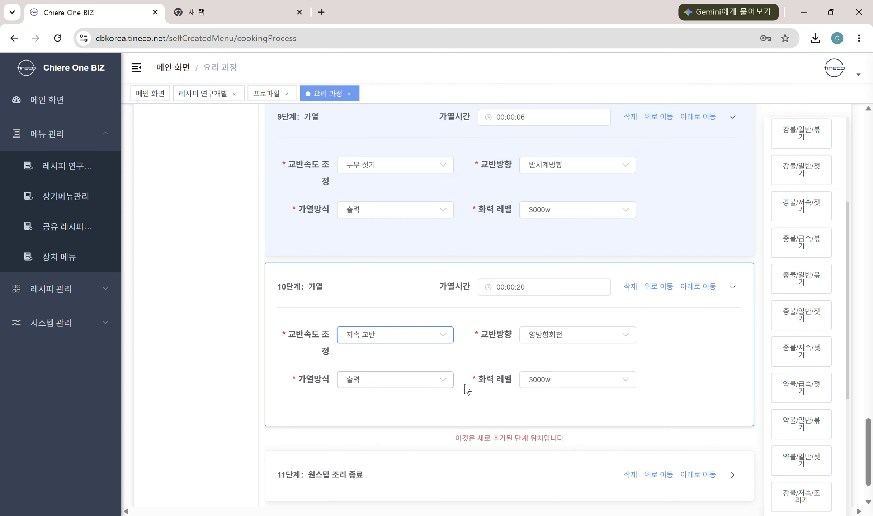
Add a basic 가열 heating step directly after step 10 and expand its settings
{"action": "scroll", "coordinate": [516, 391], "scroll_direction": "down", "scroll_amount": 2}
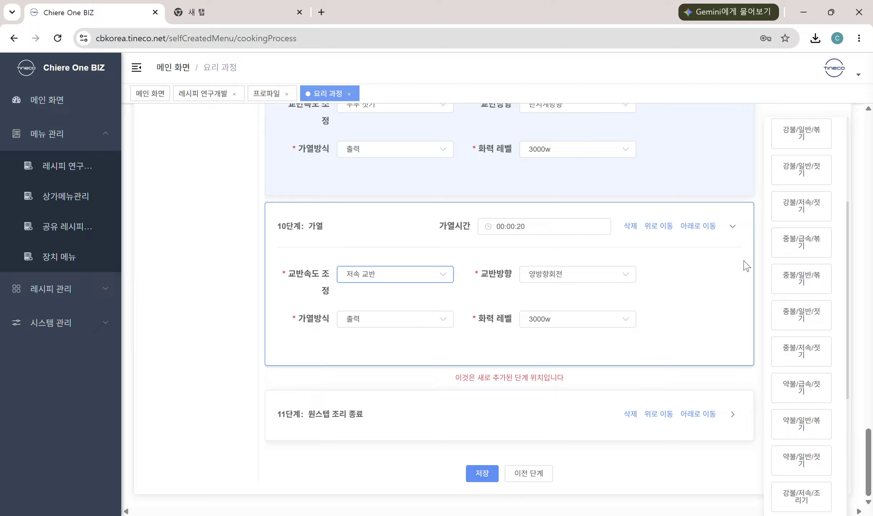
{"action": "left_click", "coordinate": [364, 311]}
{"action": "scroll", "coordinate": [794, 283], "scroll_direction": "up", "scroll_amount": 4}
{"action": "scroll", "coordinate": [642, 220], "scroll_direction": "up", "scroll_amount": 6}
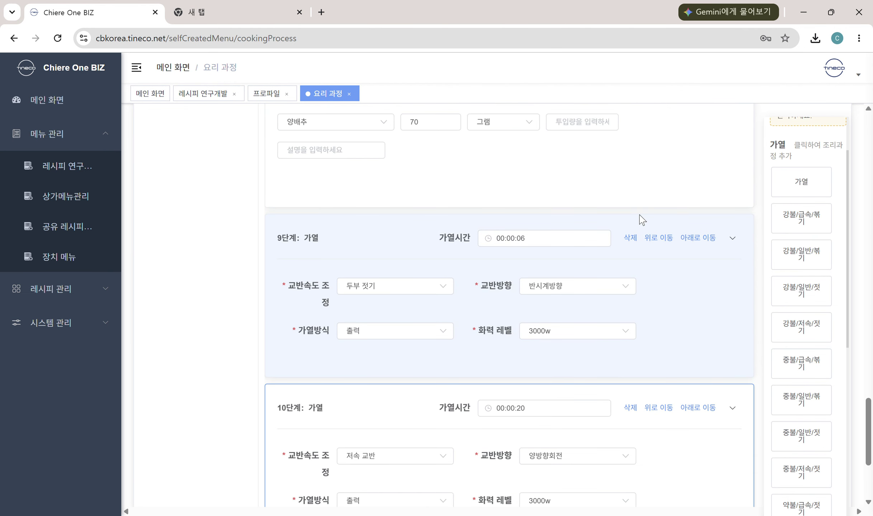
{"action": "scroll", "coordinate": [642, 219], "scroll_direction": "down", "scroll_amount": 4}
{"action": "scroll", "coordinate": [672, 228], "scroll_direction": "up", "scroll_amount": 4}
{"action": "scroll", "coordinate": [715, 237], "scroll_direction": "down", "scroll_amount": 4}
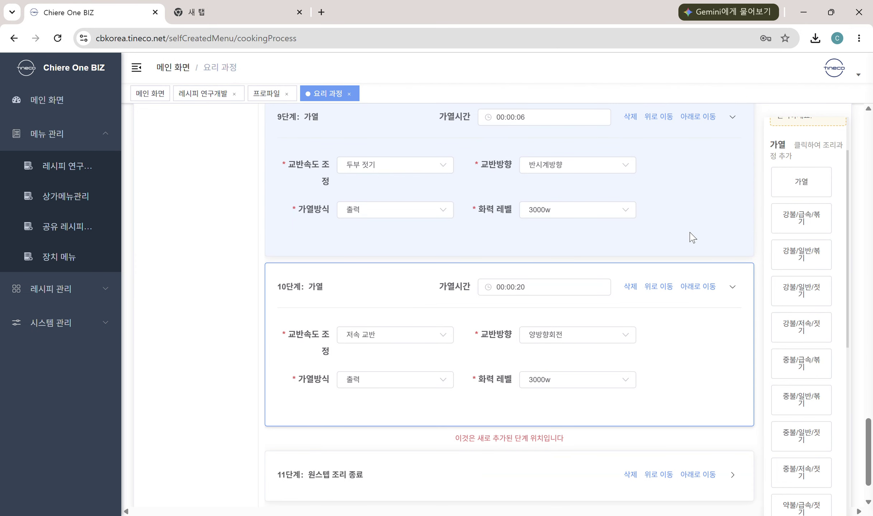
{"action": "left_click", "coordinate": [817, 190]}
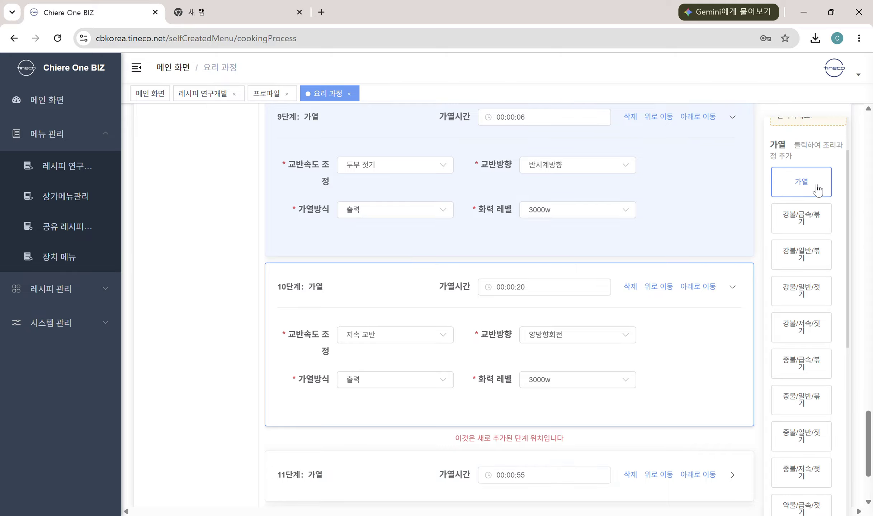
{"action": "scroll", "coordinate": [665, 274], "scroll_direction": "down", "scroll_amount": 3}
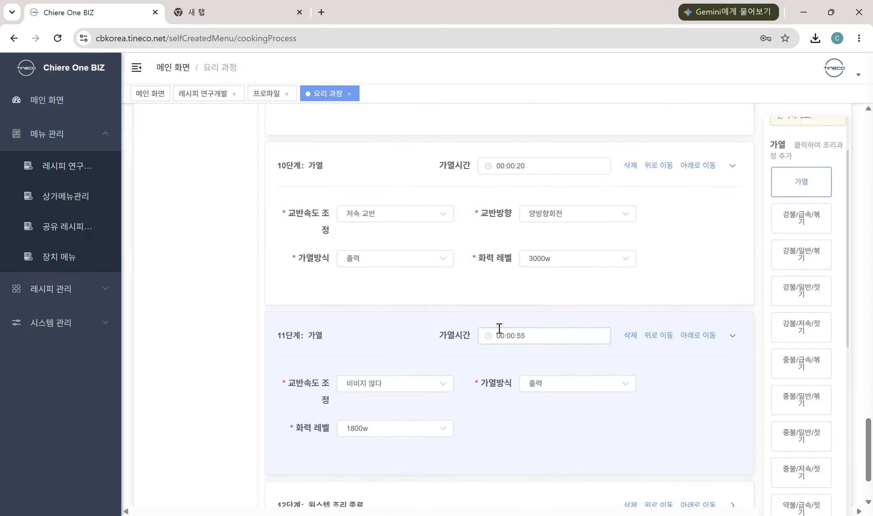
Set step 11's heating time to 00:00:05 and its stirring speed to 두부 젓기
{"action": "left_click", "coordinate": [499, 330]}
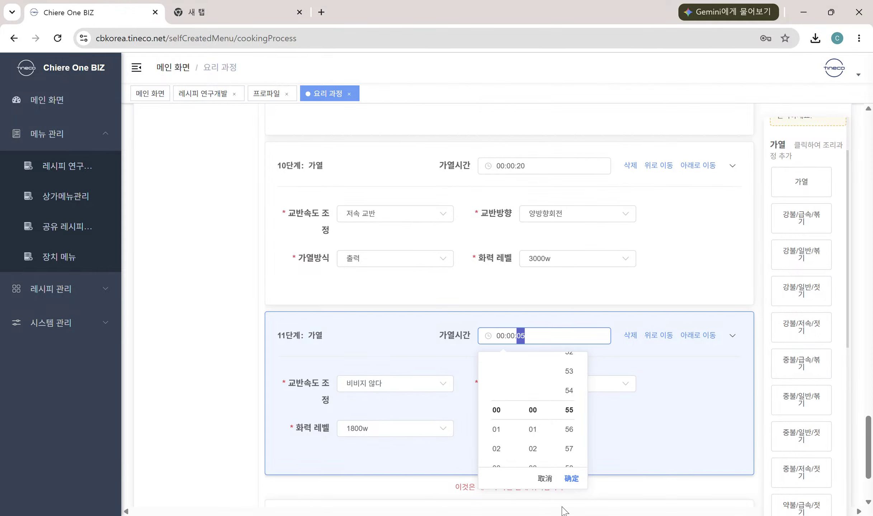
{"action": "left_click", "coordinate": [572, 480]}
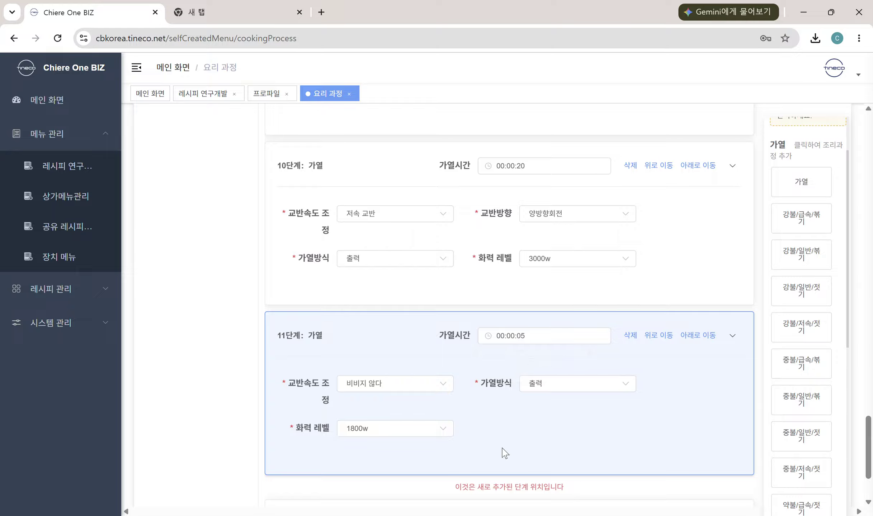
{"action": "left_click", "coordinate": [354, 384]}
{"action": "left_click", "coordinate": [391, 359]}
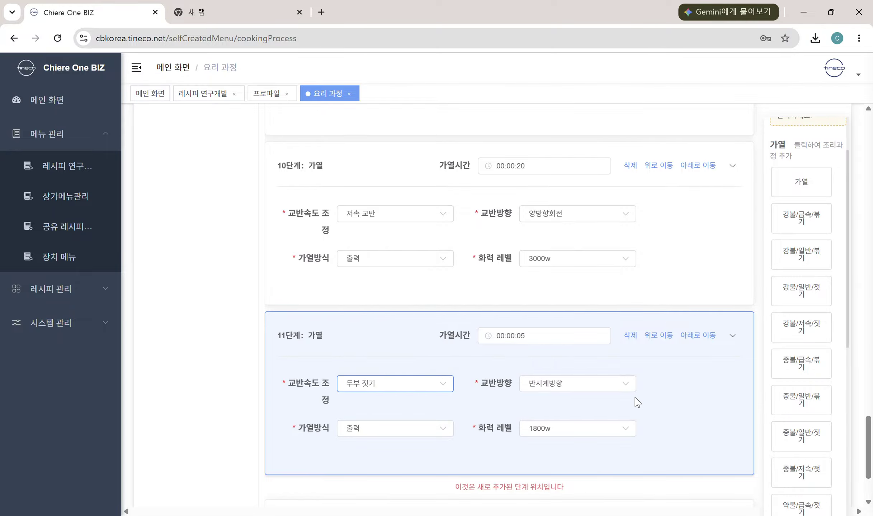
Set the power level of heating step 11 to 3000w
{"action": "left_click", "coordinate": [605, 437]}
{"action": "scroll", "coordinate": [604, 437], "scroll_direction": "down", "scroll_amount": 3}
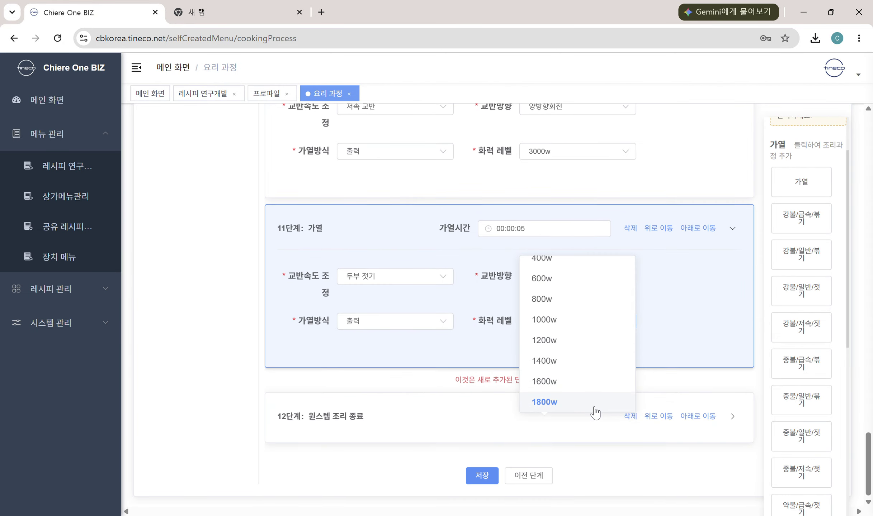
{"action": "scroll", "coordinate": [595, 398], "scroll_direction": "down", "scroll_amount": 3}
{"action": "left_click", "coordinate": [584, 391]}
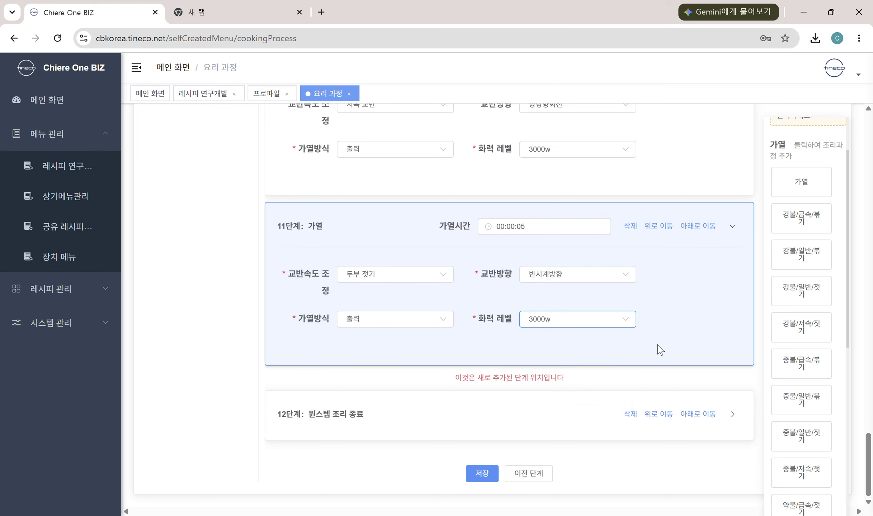
{"action": "double_click", "coordinate": [601, 266]}
{"action": "left_click", "coordinate": [677, 317]}
Change step 11's heating time to 00:00:06, the same as step 9
{"action": "scroll", "coordinate": [458, 309], "scroll_direction": "up", "scroll_amount": 6}
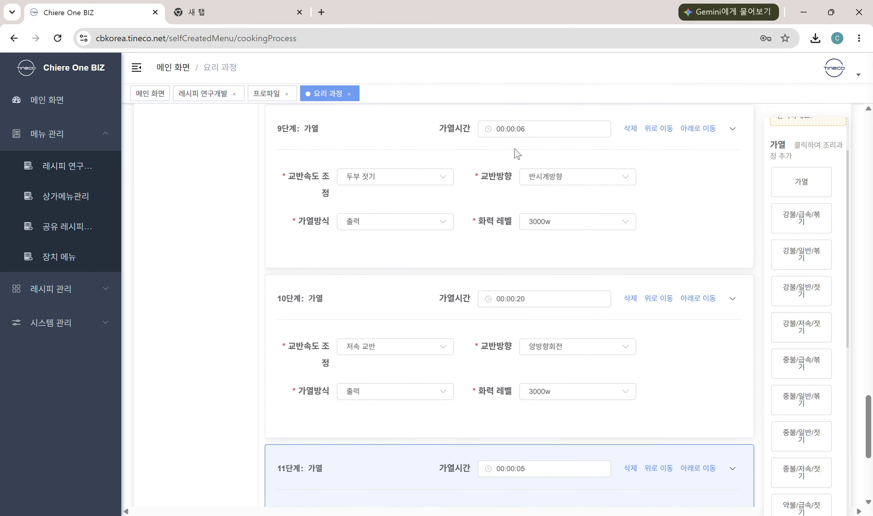
{"action": "left_click", "coordinate": [526, 469]}
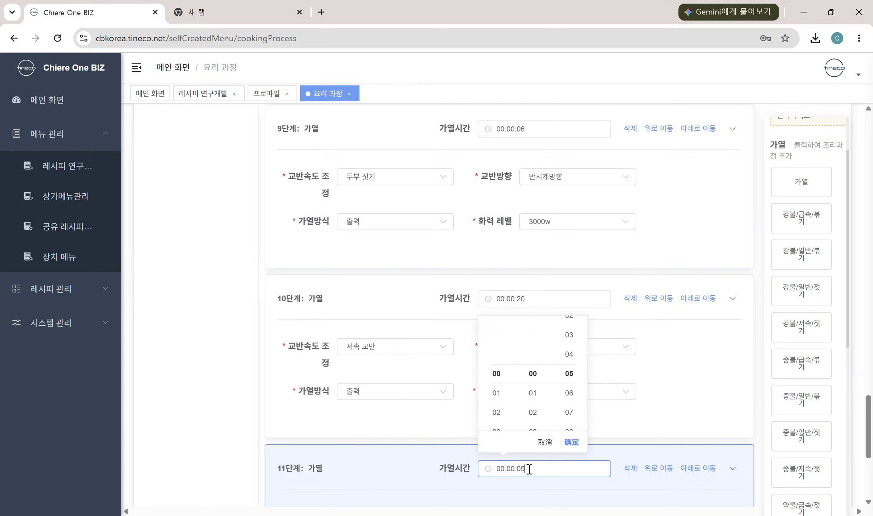
{"action": "left_click", "coordinate": [569, 399]}
{"action": "left_click", "coordinate": [572, 442]}
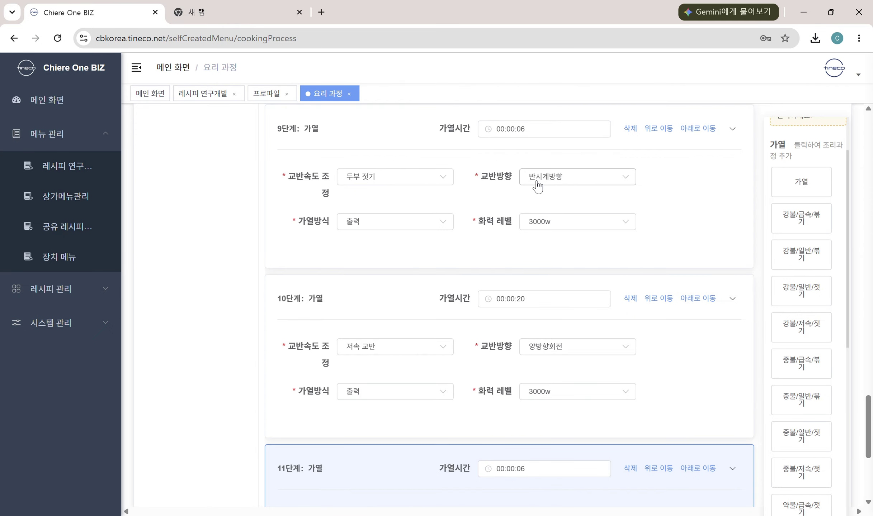
{"action": "scroll", "coordinate": [536, 234], "scroll_direction": "down", "scroll_amount": 5}
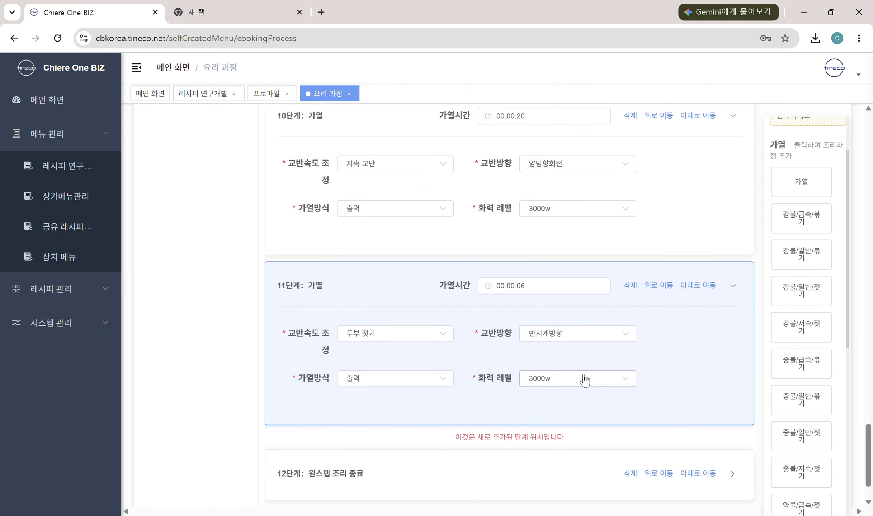
{"action": "scroll", "coordinate": [584, 381], "scroll_direction": "down", "scroll_amount": 1}
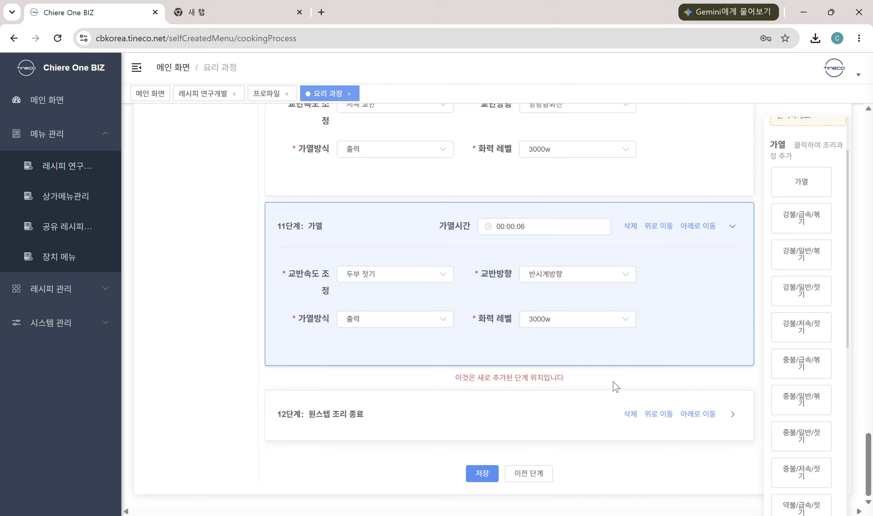
Add a basic 가열 heating step after step 11 and set its heating time to 00:00:20
{"action": "scroll", "coordinate": [800, 216], "scroll_direction": "down", "scroll_amount": 2}
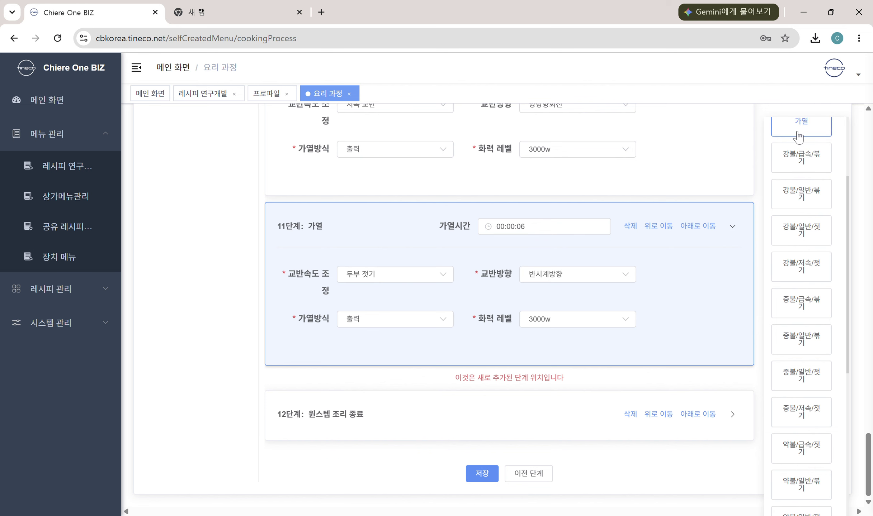
{"action": "left_click", "coordinate": [793, 136]}
{"action": "scroll", "coordinate": [631, 267], "scroll_direction": "down", "scroll_amount": 1}
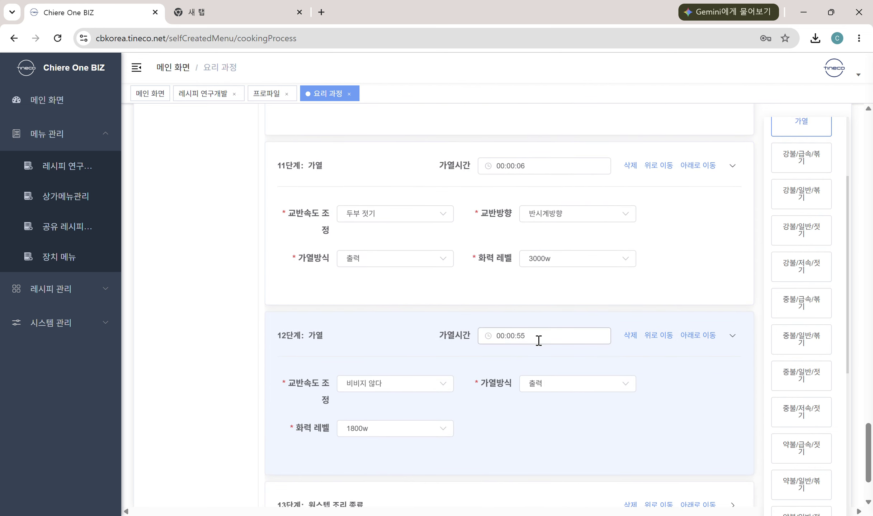
{"action": "scroll", "coordinate": [539, 341], "scroll_direction": "up", "scroll_amount": 2}
{"action": "scroll", "coordinate": [545, 398], "scroll_direction": "up", "scroll_amount": 1}
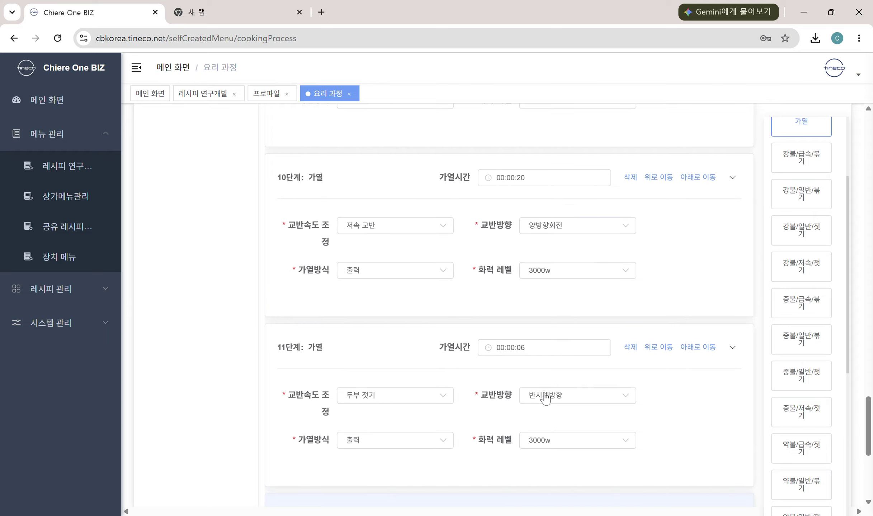
{"action": "scroll", "coordinate": [546, 397], "scroll_direction": "down", "scroll_amount": 3}
{"action": "left_click", "coordinate": [526, 338]}
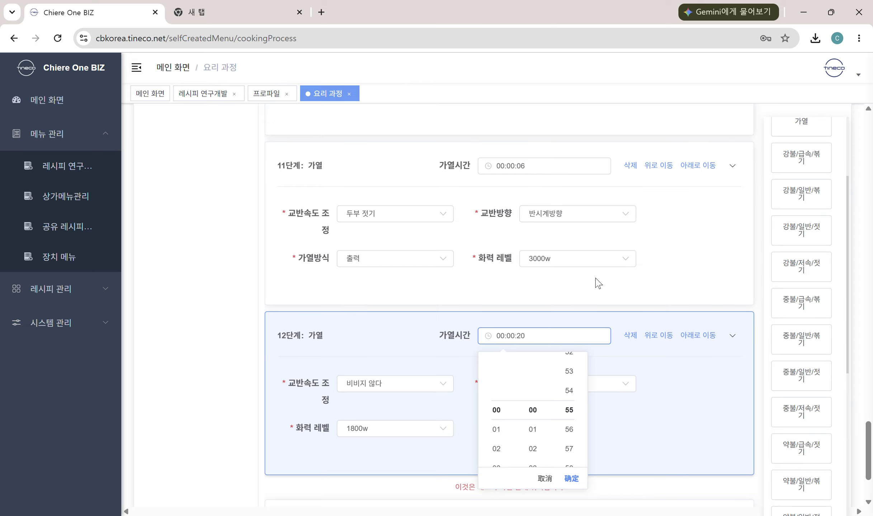
{"action": "left_click", "coordinate": [572, 479]}
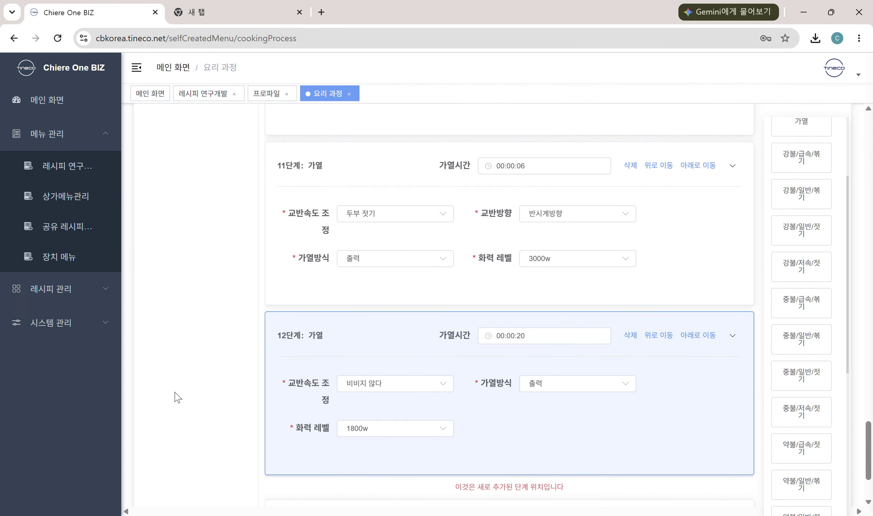
Set heating step 12's stirring speed to 저속 교반 and its power level to 3000w
{"action": "left_click", "coordinate": [348, 386]}
{"action": "left_click", "coordinate": [359, 311]}
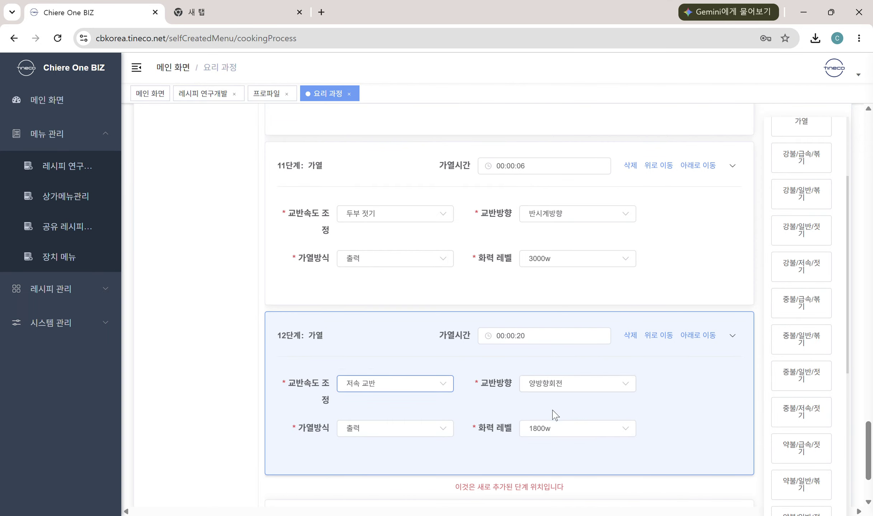
{"action": "left_click", "coordinate": [540, 430]}
{"action": "scroll", "coordinate": [563, 389], "scroll_direction": "down", "scroll_amount": 3}
{"action": "left_click", "coordinate": [563, 400]}
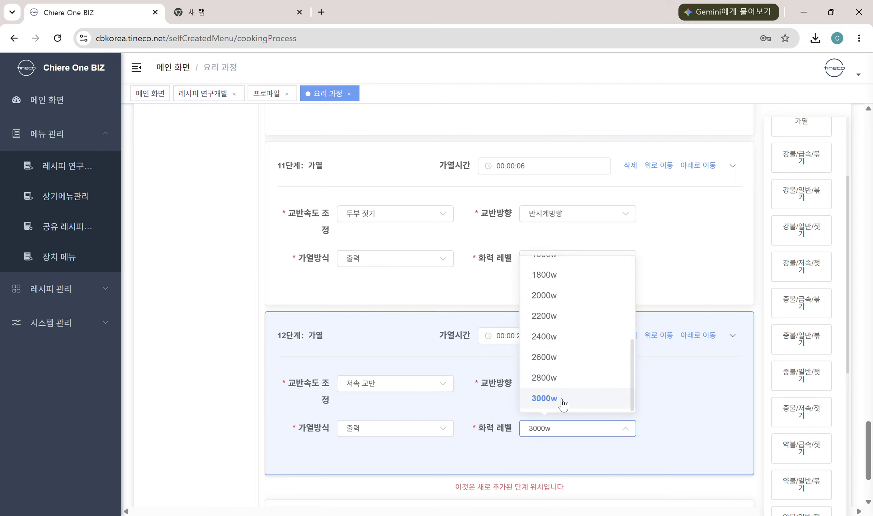
Review the heating times, stirring and power settings of heating steps 10 to 12
{"action": "scroll", "coordinate": [574, 333], "scroll_direction": "down", "scroll_amount": 2}
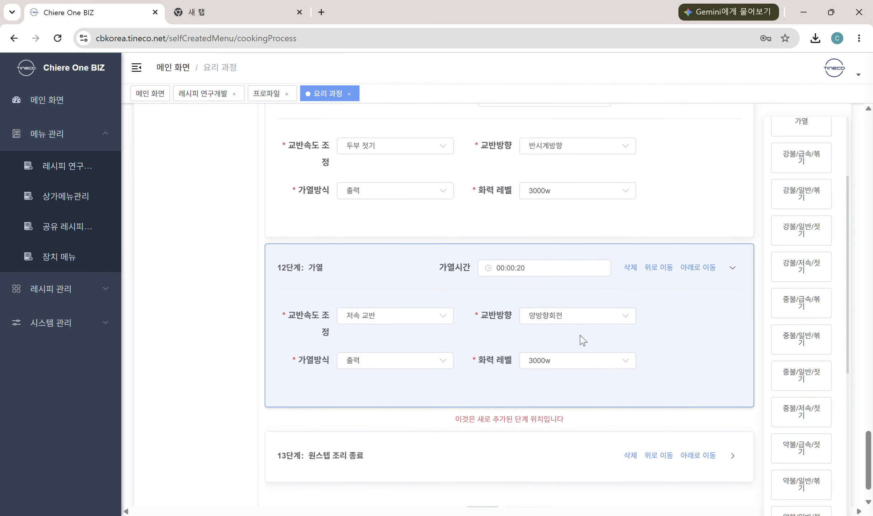
{"action": "scroll", "coordinate": [583, 339], "scroll_direction": "down", "scroll_amount": 1}
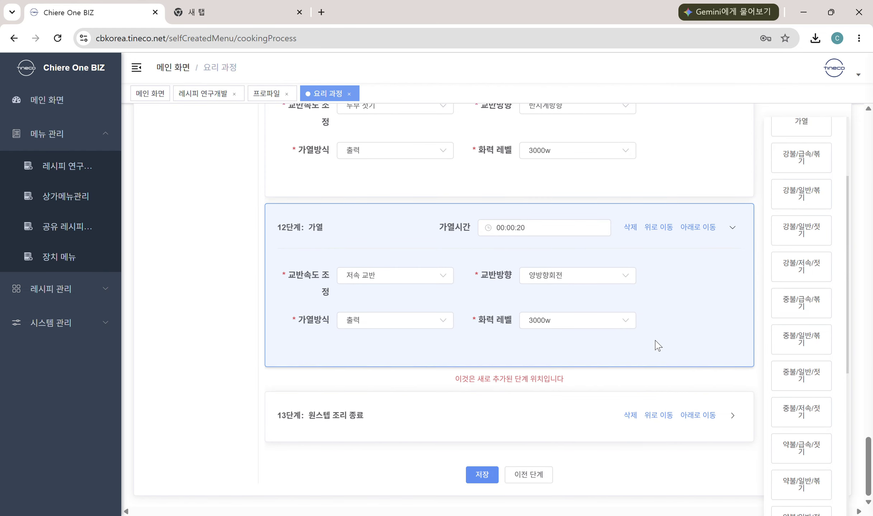
{"action": "scroll", "coordinate": [657, 346], "scroll_direction": "up", "scroll_amount": 3}
{"action": "scroll", "coordinate": [657, 347], "scroll_direction": "down", "scroll_amount": 3}
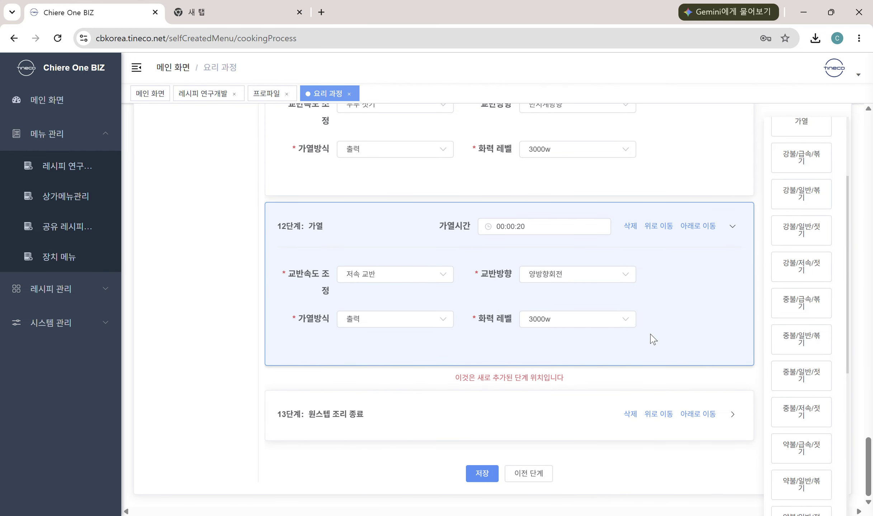
{"action": "scroll", "coordinate": [517, 185], "scroll_direction": "up", "scroll_amount": 6}
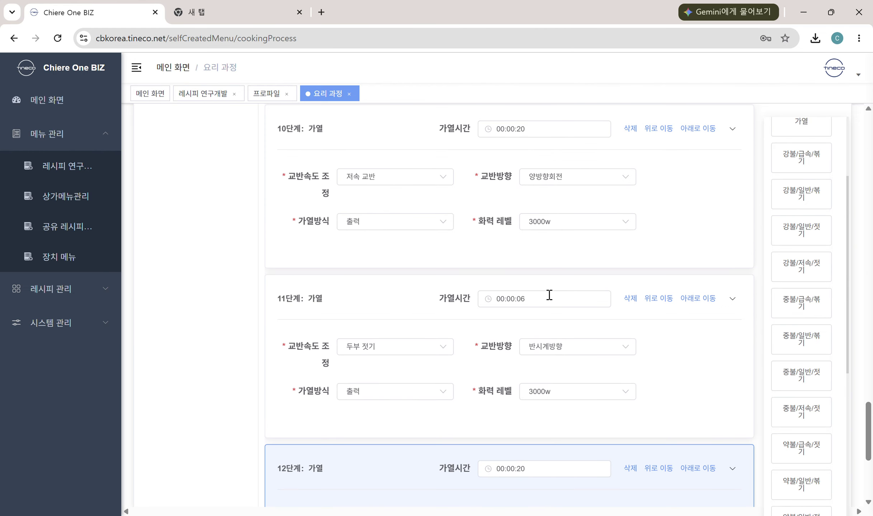
{"action": "scroll", "coordinate": [525, 322], "scroll_direction": "up", "scroll_amount": 2}
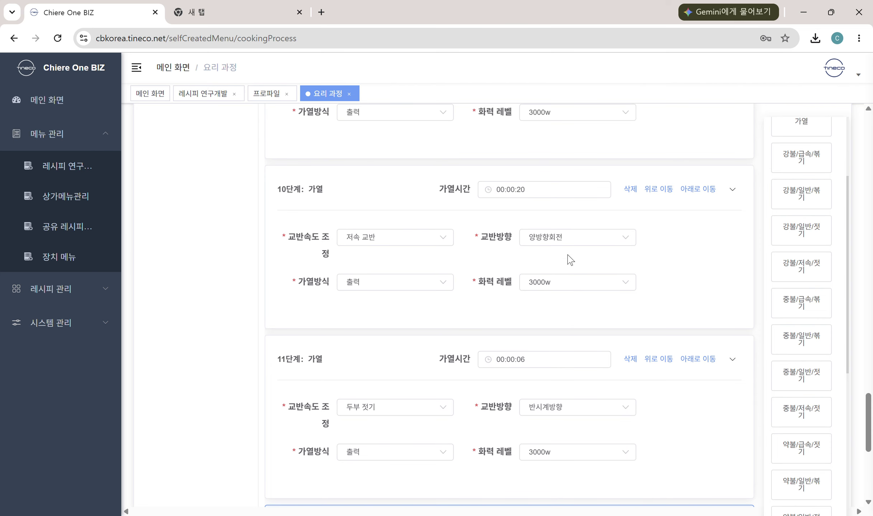
{"action": "scroll", "coordinate": [569, 259], "scroll_direction": "down", "scroll_amount": 5}
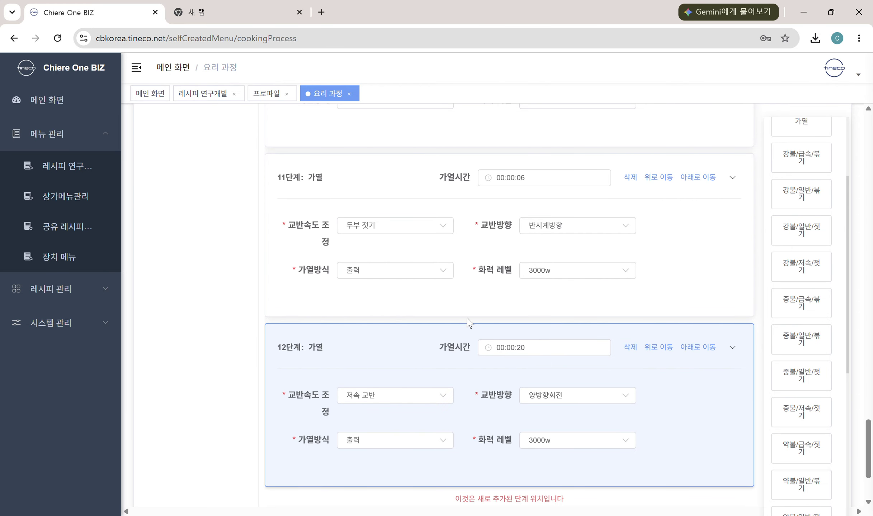
{"action": "scroll", "coordinate": [471, 322], "scroll_direction": "up", "scroll_amount": 3}
{"action": "scroll", "coordinate": [465, 373], "scroll_direction": "down", "scroll_amount": 6}
{"action": "scroll", "coordinate": [789, 215], "scroll_direction": "up", "scroll_amount": 3}
Add an 자동야채투입 feeding step after step 12, with heating mode 출력 and power level 3000w
{"action": "scroll", "coordinate": [808, 346], "scroll_direction": "down", "scroll_amount": 7}
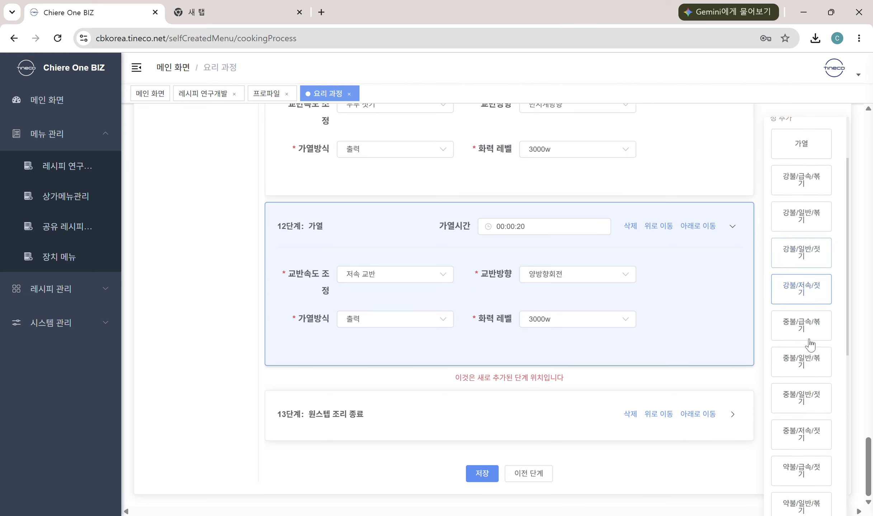
{"action": "scroll", "coordinate": [828, 446], "scroll_direction": "down", "scroll_amount": 6}
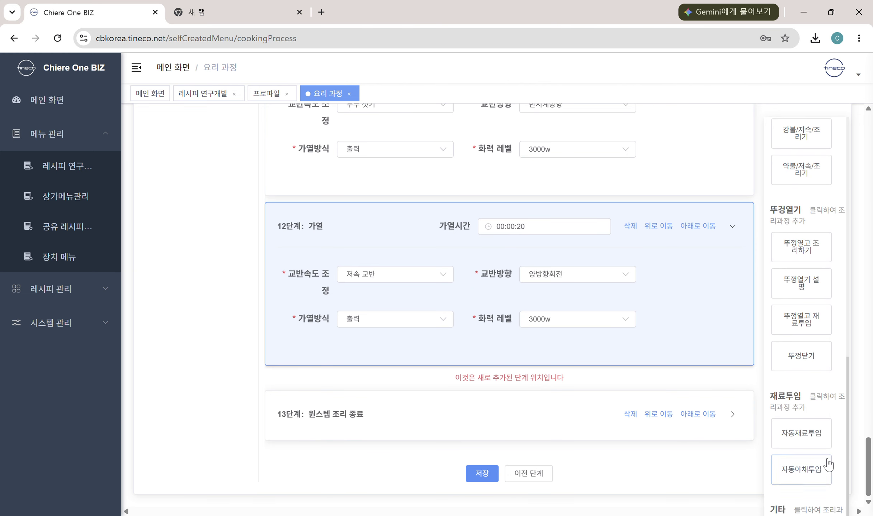
{"action": "left_click", "coordinate": [813, 483]}
{"action": "scroll", "coordinate": [493, 390], "scroll_direction": "down", "scroll_amount": 5}
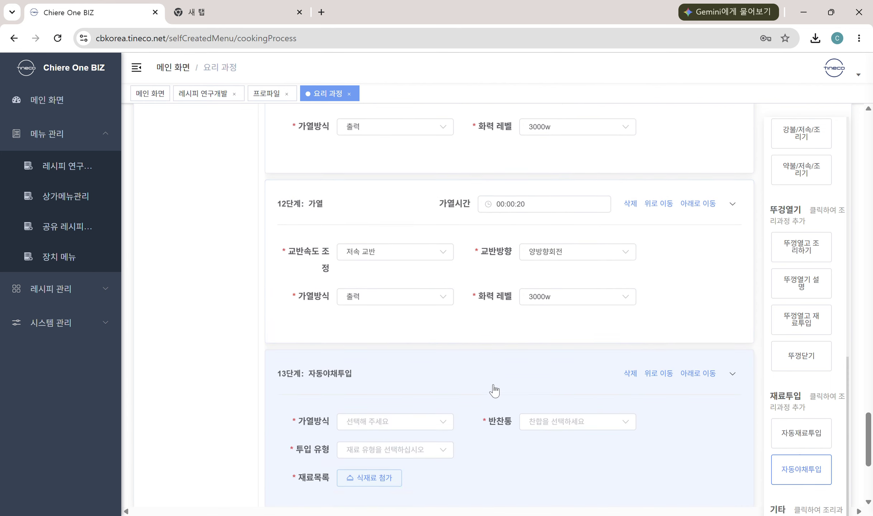
{"action": "left_click", "coordinate": [398, 269]}
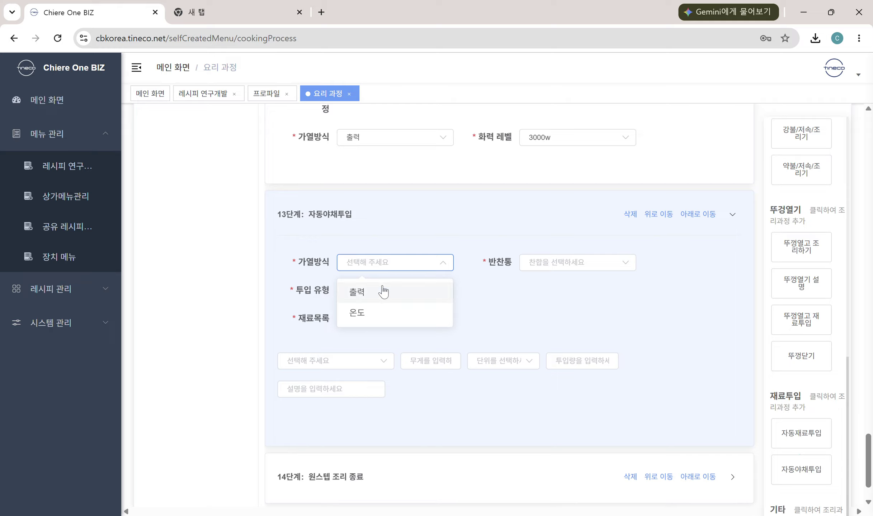
{"action": "left_click", "coordinate": [368, 298]}
{"action": "left_click", "coordinate": [560, 266]}
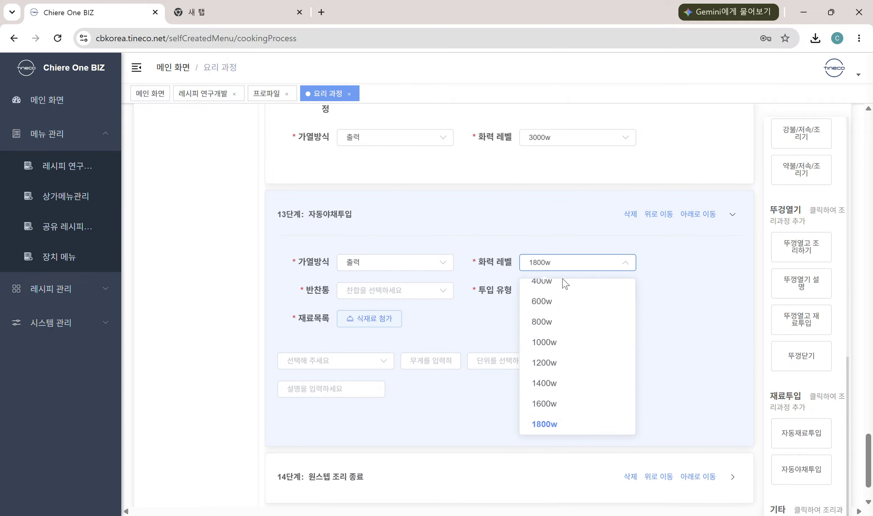
{"action": "scroll", "coordinate": [563, 358], "scroll_direction": "down", "scroll_amount": 3}
{"action": "left_click", "coordinate": [544, 388]}
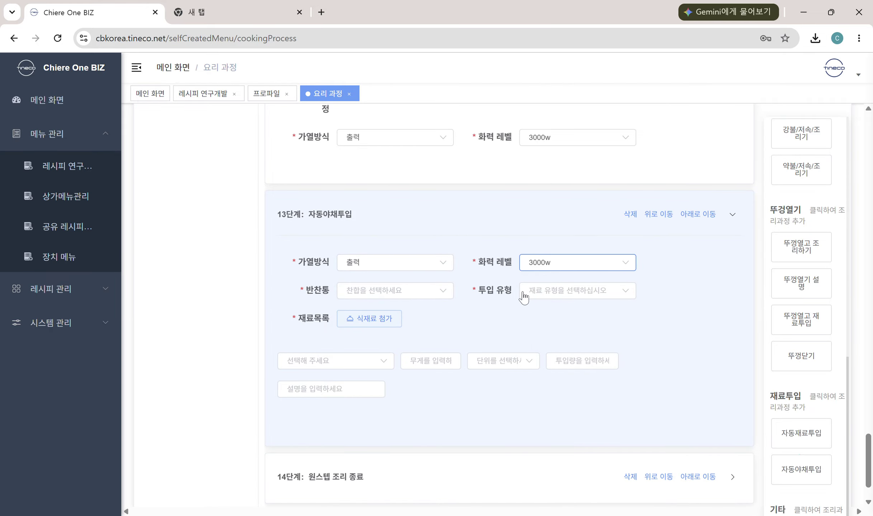
Assign feeding step 13 to container 4반찬통 with the feed type 고체 공급
{"action": "left_click", "coordinate": [427, 290]}
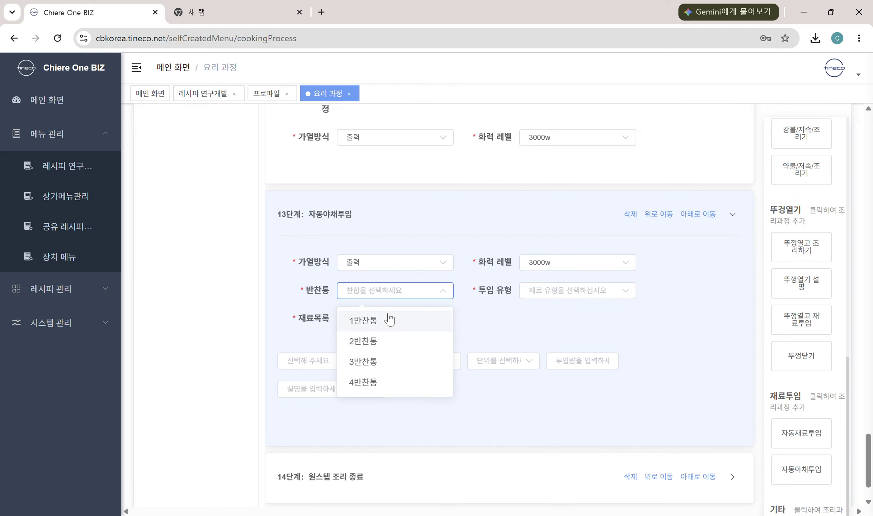
{"action": "left_click", "coordinate": [369, 382]}
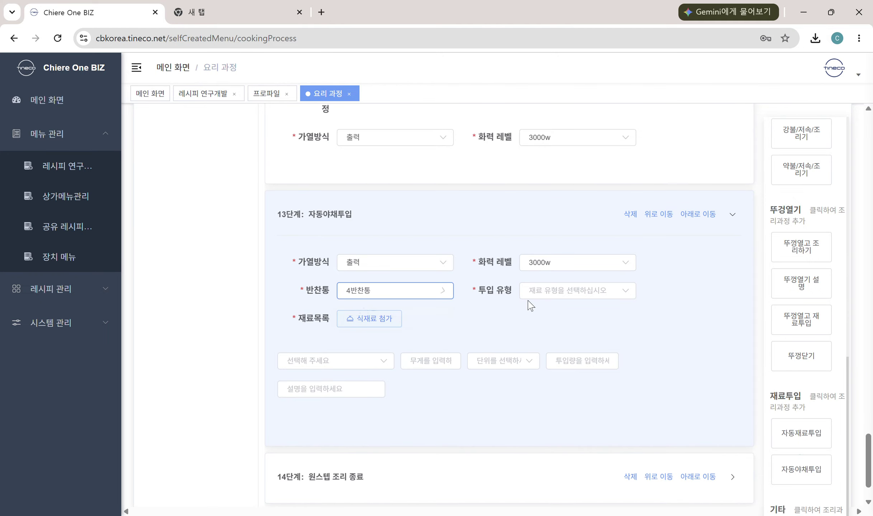
{"action": "left_click", "coordinate": [594, 291]}
{"action": "left_click", "coordinate": [598, 339]}
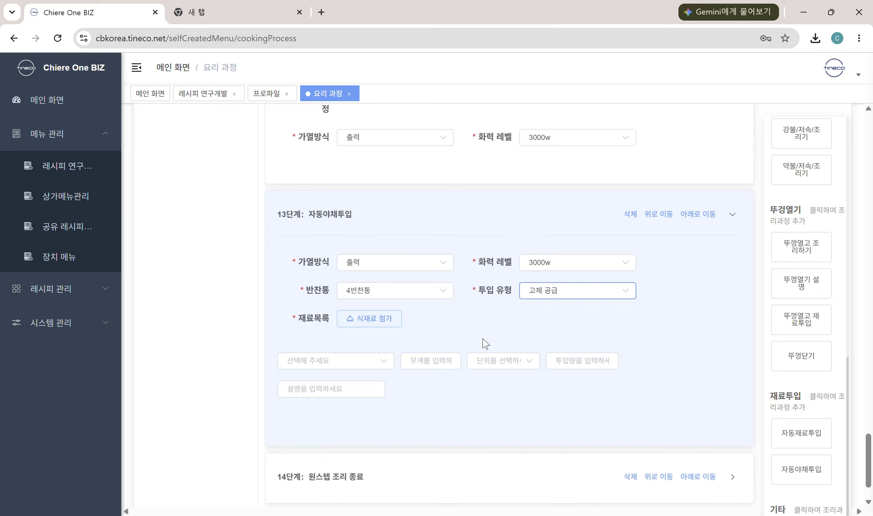
Choose 양파 as the ingredient in feeding step 13's ingredient list
{"action": "left_click", "coordinate": [387, 361]}
{"action": "scroll", "coordinate": [338, 298], "scroll_direction": "down", "scroll_amount": 1}
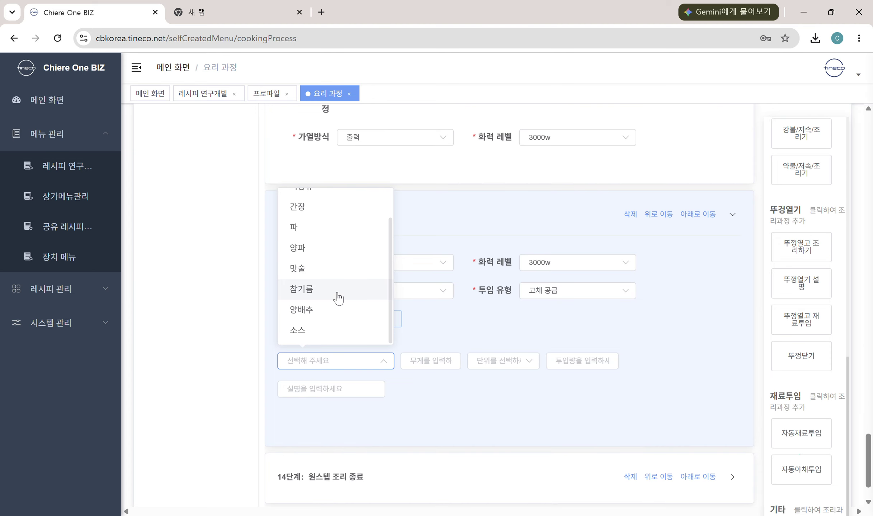
{"action": "left_click", "coordinate": [323, 250]}
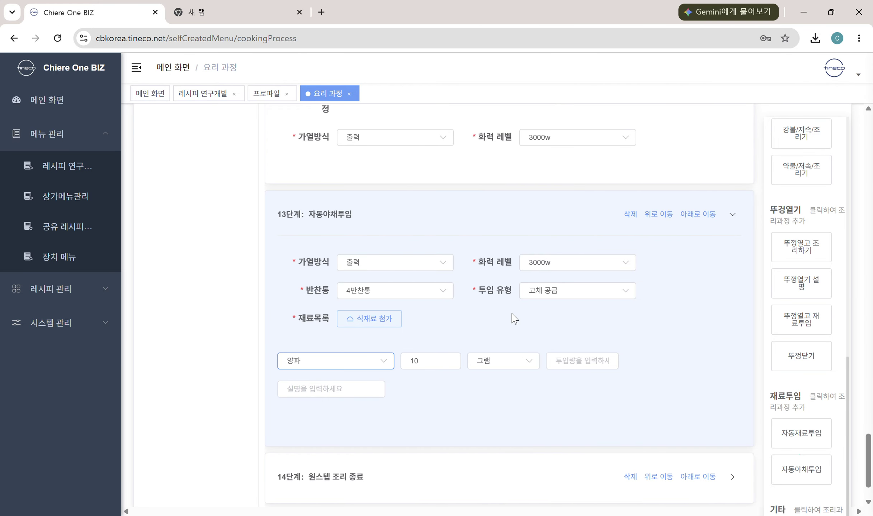
Make step 13 the insertion point, add a basic 가열 heating step after it and set its heating time to 00:00:40
{"action": "scroll", "coordinate": [546, 356], "scroll_direction": "down", "scroll_amount": 2}
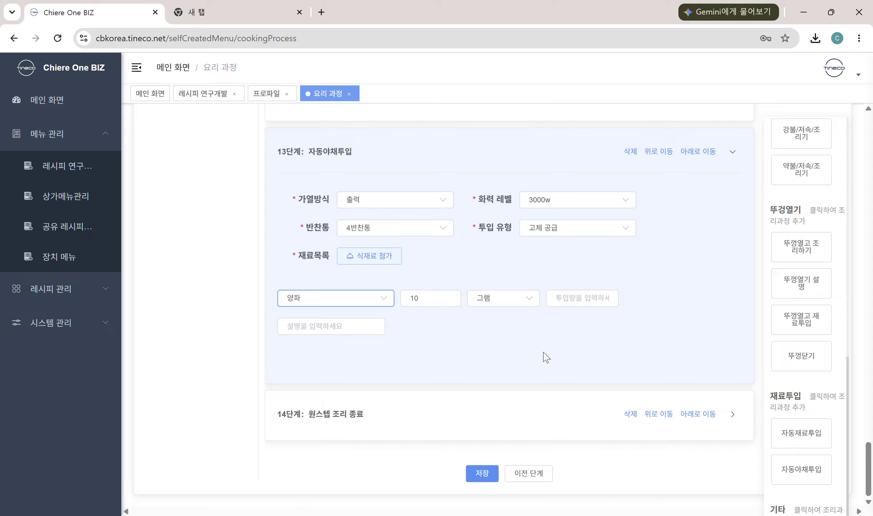
{"action": "left_click", "coordinate": [428, 341]}
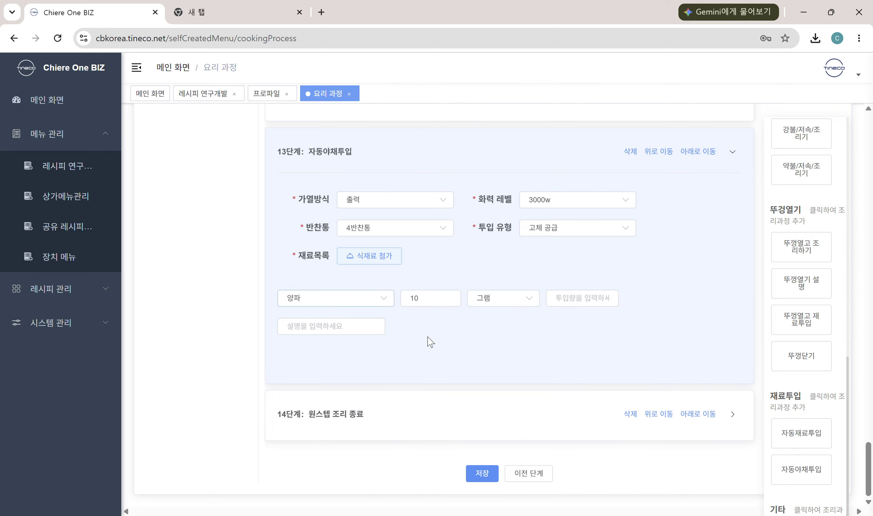
{"action": "scroll", "coordinate": [523, 360], "scroll_direction": "down", "scroll_amount": 1}
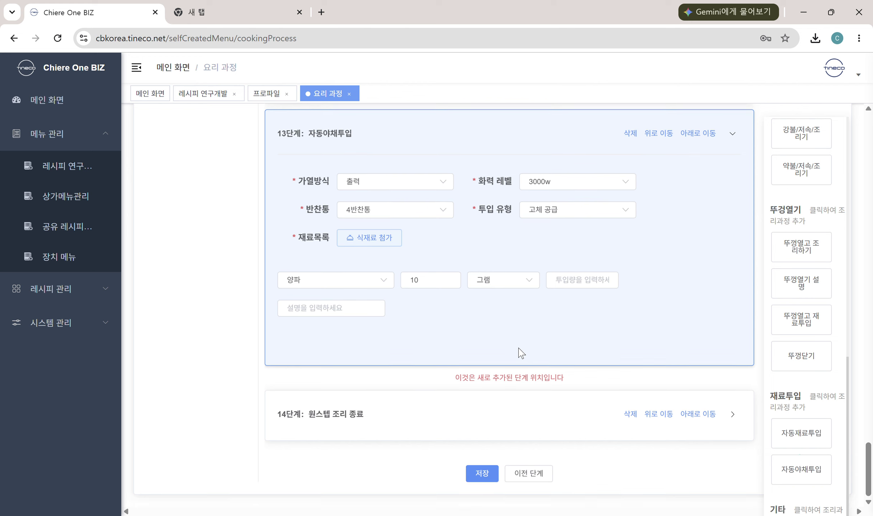
{"action": "scroll", "coordinate": [820, 275], "scroll_direction": "up", "scroll_amount": 15}
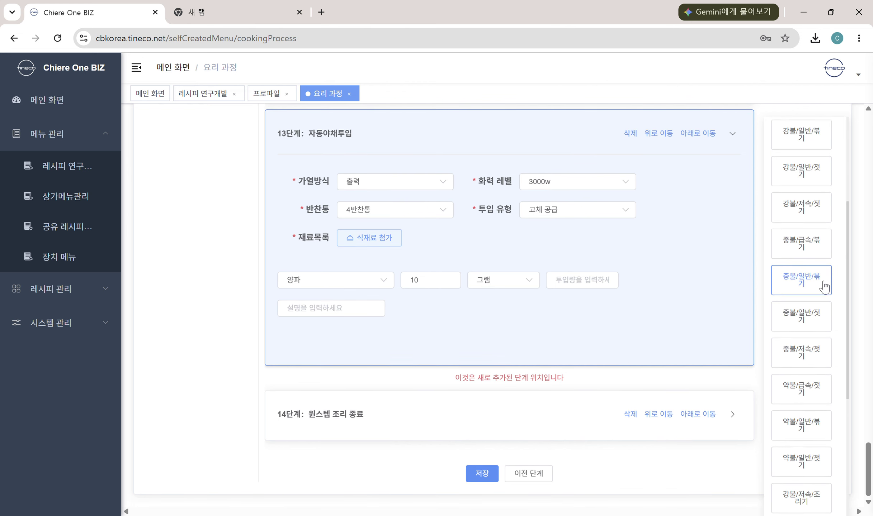
{"action": "left_click", "coordinate": [808, 255]}
{"action": "scroll", "coordinate": [538, 327], "scroll_direction": "down", "scroll_amount": 3}
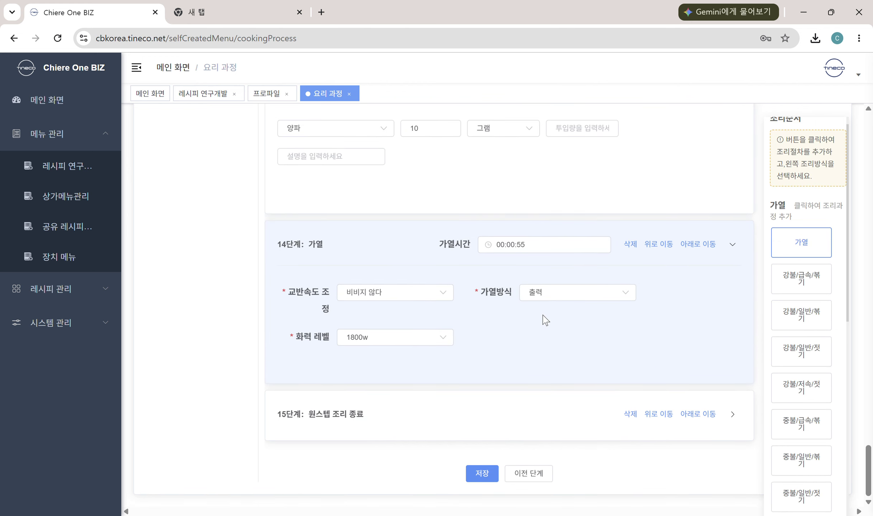
{"action": "left_click", "coordinate": [530, 243]}
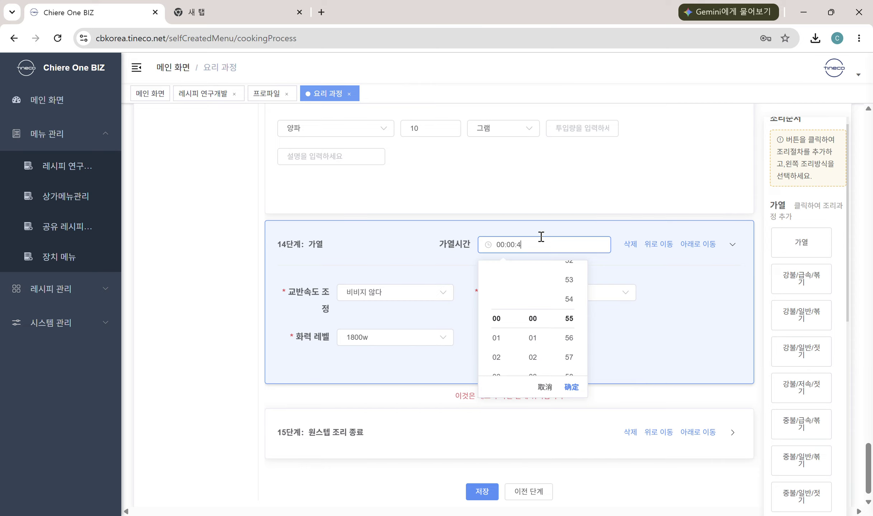
{"action": "left_click", "coordinate": [571, 387]}
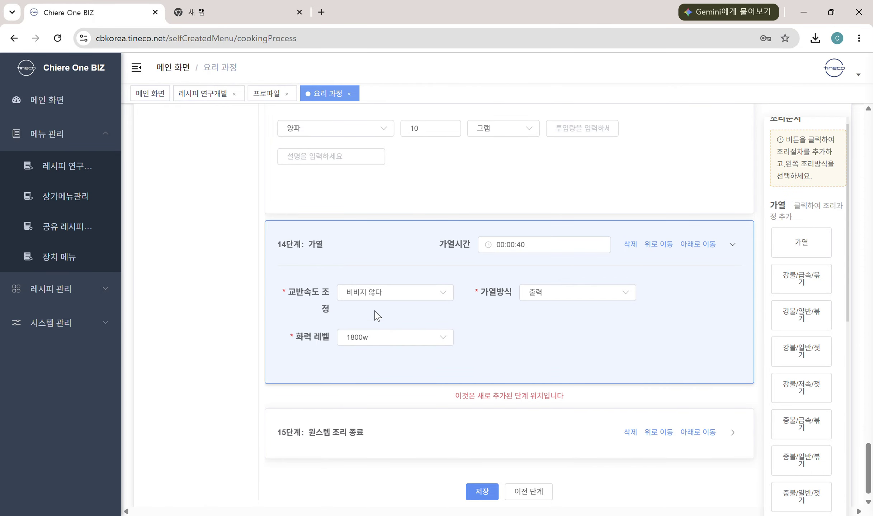
Set heating step 14's stirring speed to 저속 교반 and its power level to 3000w
{"action": "left_click", "coordinate": [376, 294]}
{"action": "left_click", "coordinate": [381, 362]}
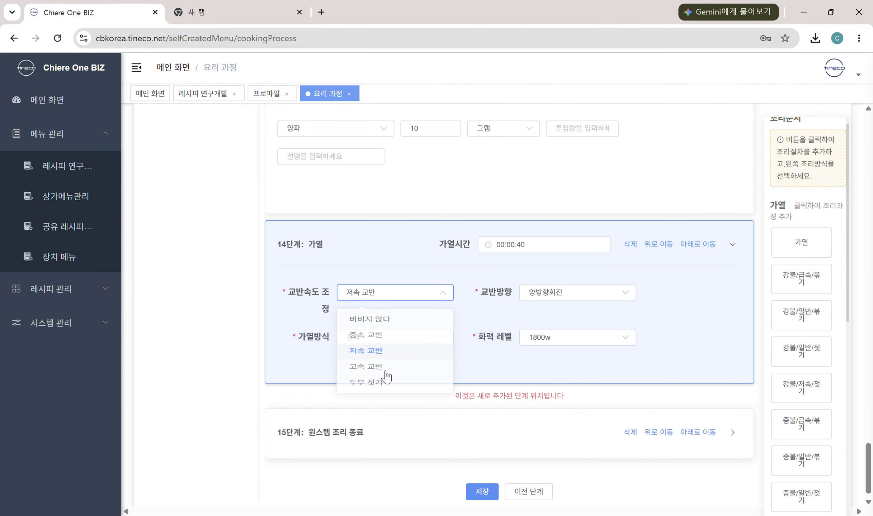
{"action": "left_click", "coordinate": [584, 338]}
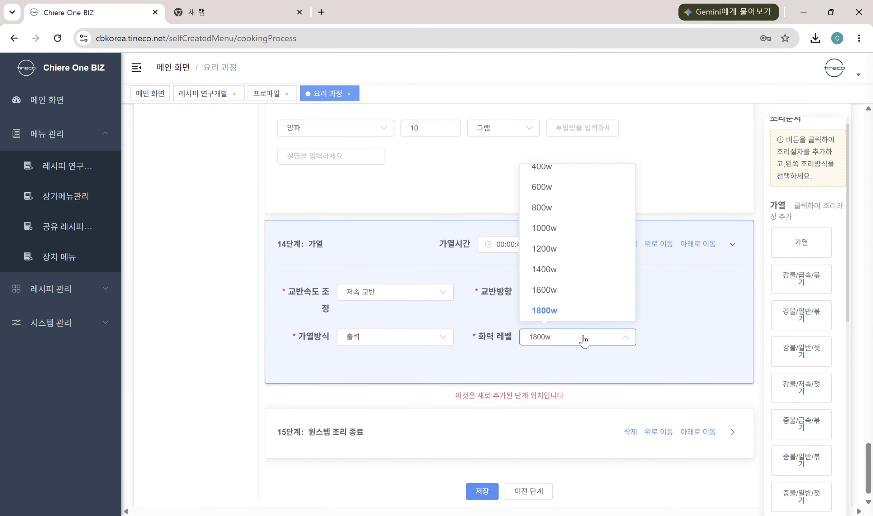
{"action": "scroll", "coordinate": [592, 271], "scroll_direction": "down", "scroll_amount": 3}
{"action": "left_click", "coordinate": [553, 306]}
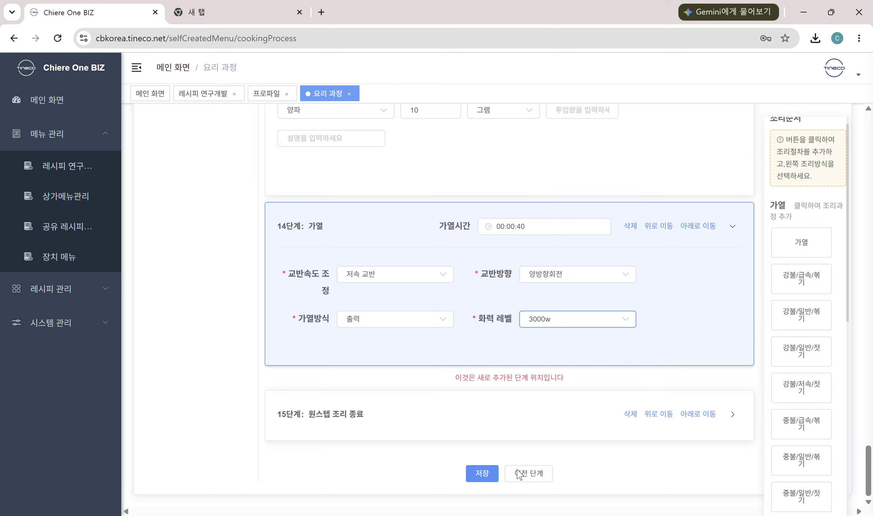
{"action": "scroll", "coordinate": [537, 332], "scroll_direction": "up", "scroll_amount": 20}
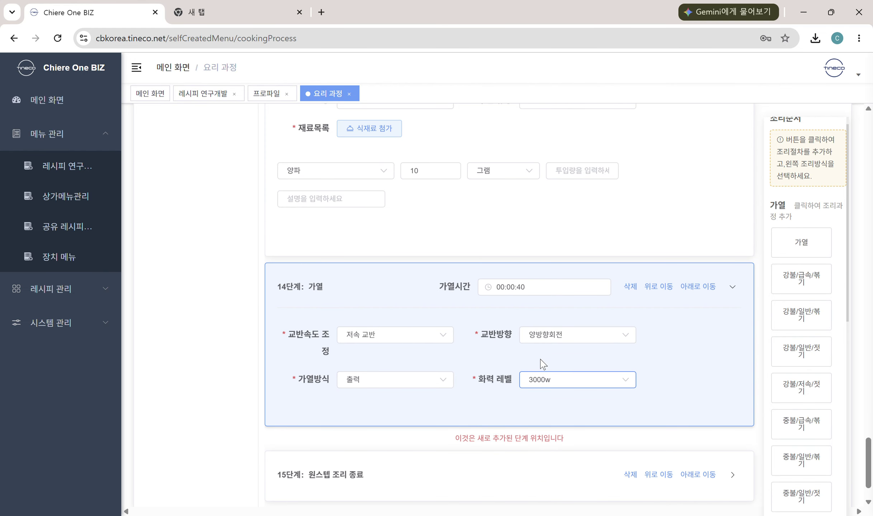
Set the 진간장 sauce amount in automatic feeding step 6 to 30 grams
{"action": "scroll", "coordinate": [531, 272], "scroll_direction": "up", "scroll_amount": 20}
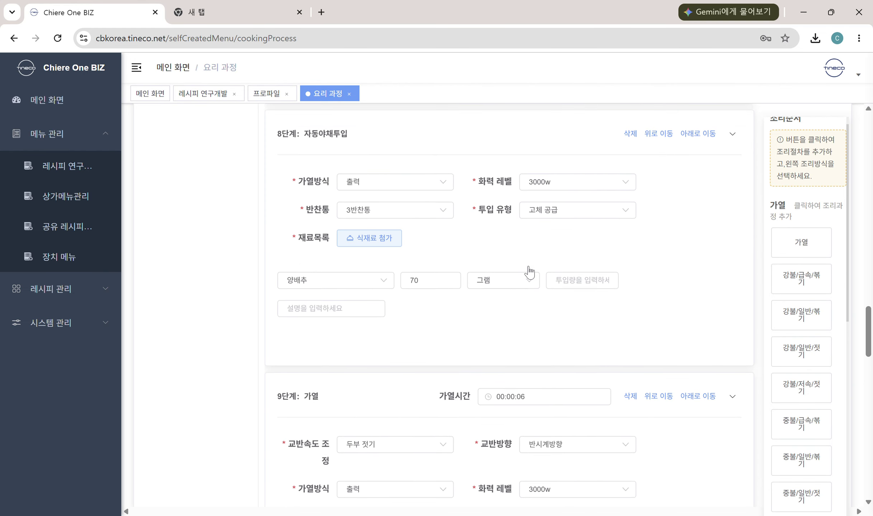
{"action": "scroll", "coordinate": [490, 277], "scroll_direction": "up", "scroll_amount": 15}
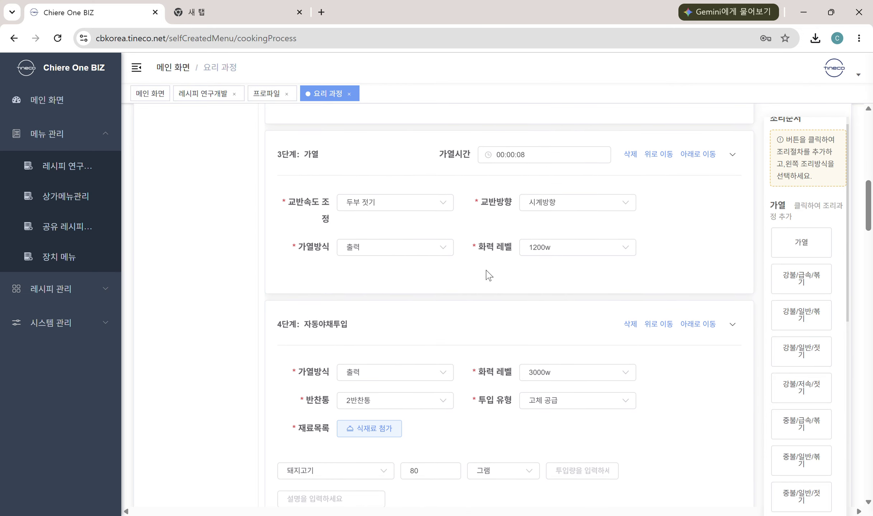
{"action": "scroll", "coordinate": [405, 331], "scroll_direction": "up", "scroll_amount": 3}
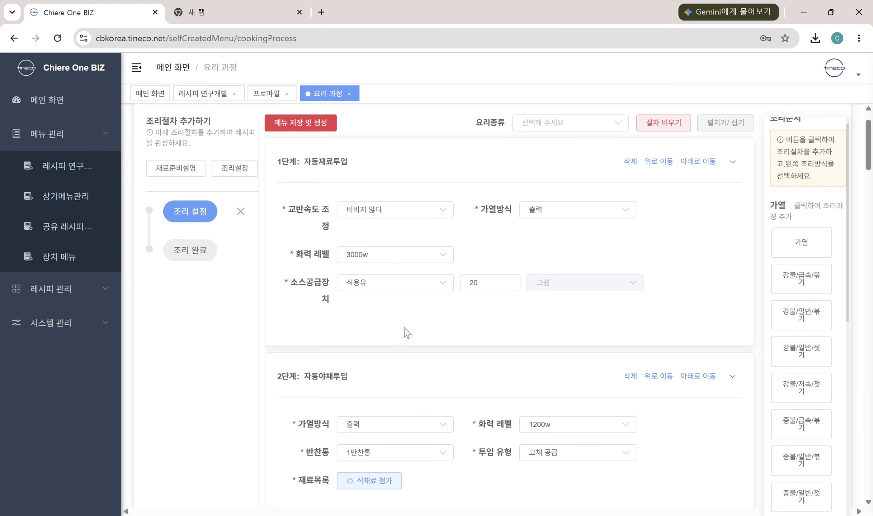
{"action": "scroll", "coordinate": [419, 323], "scroll_direction": "down", "scroll_amount": 15}
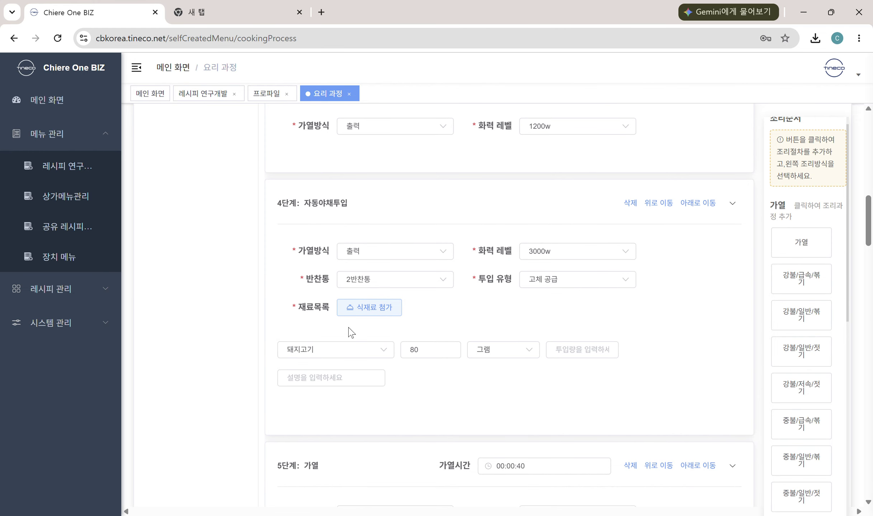
{"action": "scroll", "coordinate": [374, 249], "scroll_direction": "up", "scroll_amount": 3}
{"action": "scroll", "coordinate": [433, 322], "scroll_direction": "down", "scroll_amount": 12}
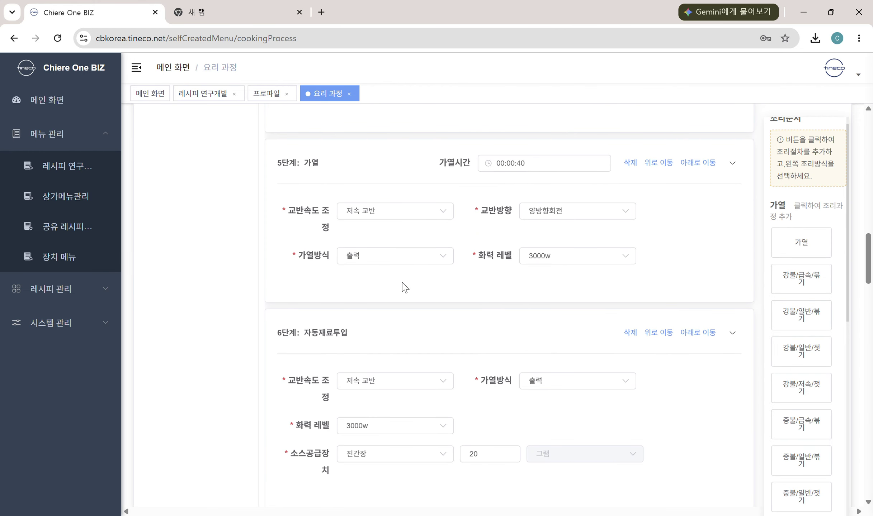
{"action": "scroll", "coordinate": [466, 395], "scroll_direction": "down", "scroll_amount": 2}
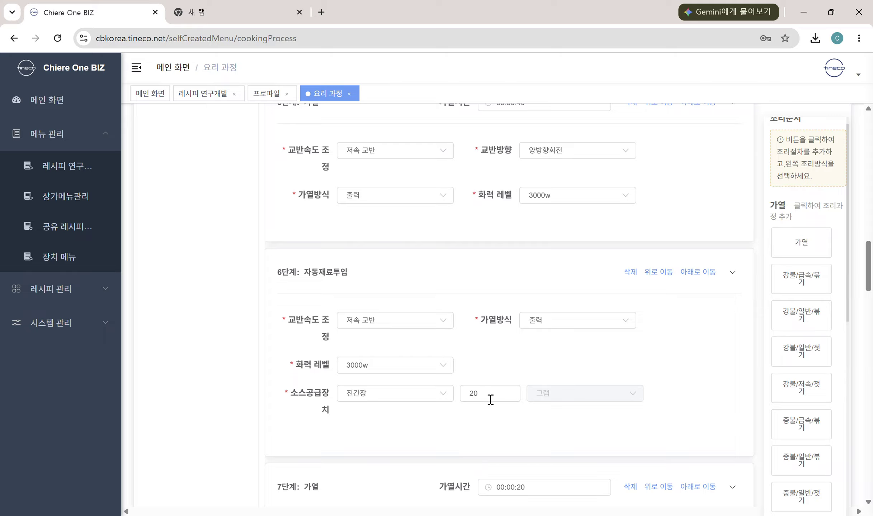
{"action": "left_click_drag", "start_coordinate": [484, 395], "coordinate": [468, 393]}
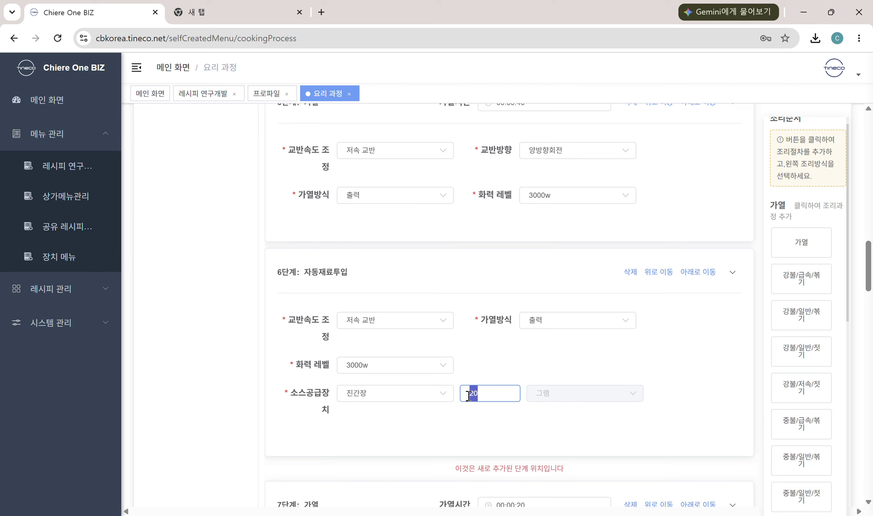
{"action": "type", "text": "3"}
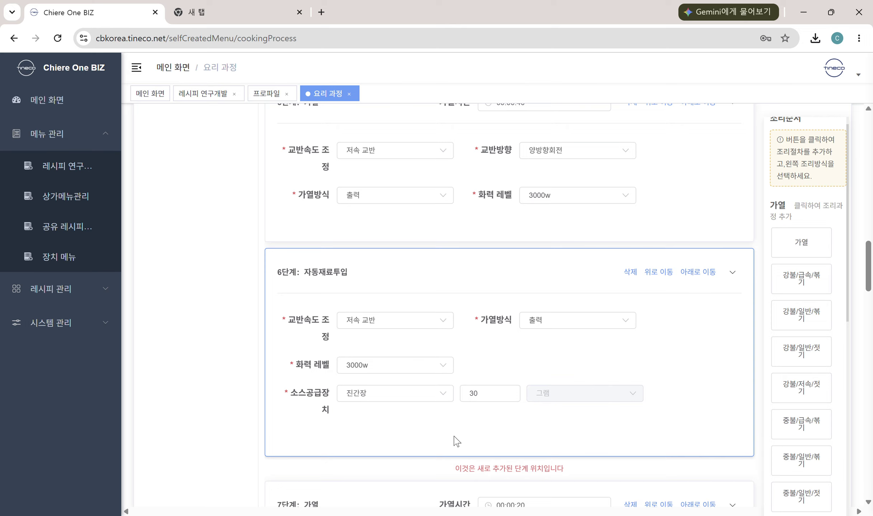
Save the completed cooking process with all its steps
{"action": "scroll", "coordinate": [502, 395], "scroll_direction": "down", "scroll_amount": 20}
{"action": "scroll", "coordinate": [527, 394], "scroll_direction": "down", "scroll_amount": 12}
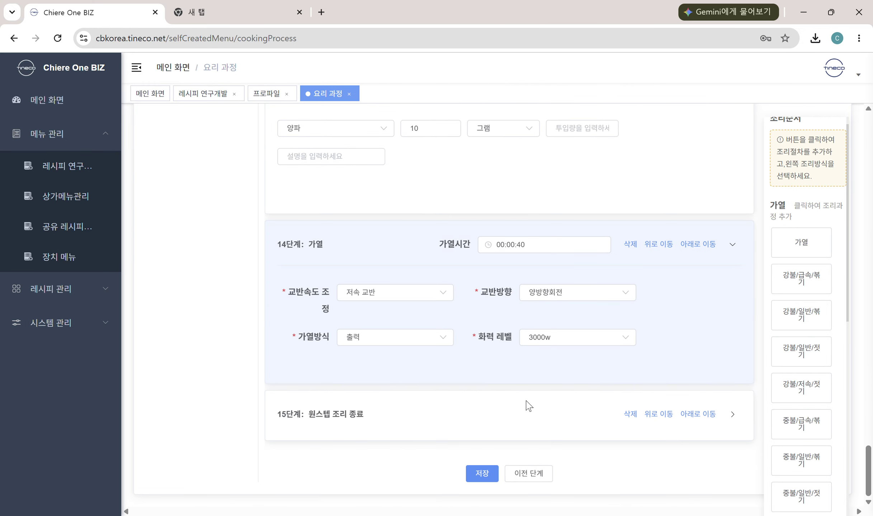
{"action": "left_click", "coordinate": [472, 482]}
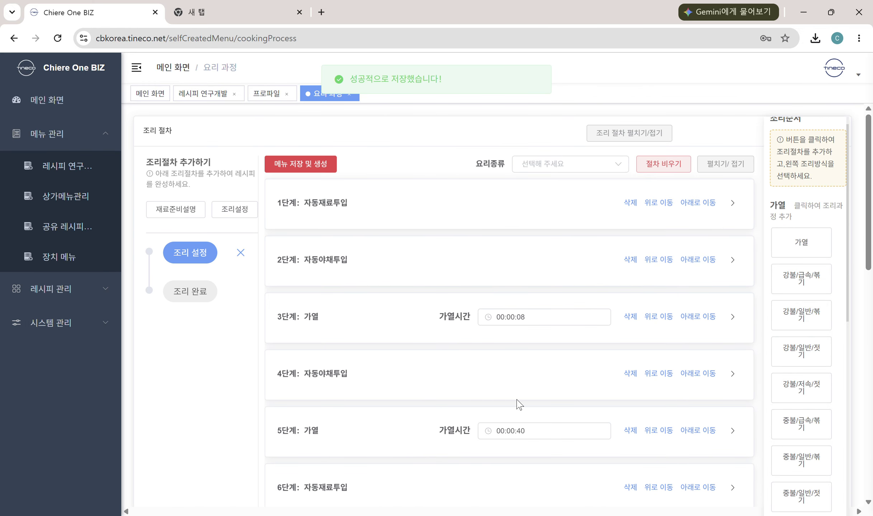
Review the collapsed list of saved cooking steps from step 1 to step 15, checking their order and heating times
{"action": "scroll", "coordinate": [495, 280], "scroll_direction": "down", "scroll_amount": 5}
{"action": "scroll", "coordinate": [495, 280], "scroll_direction": "down", "scroll_amount": 9}
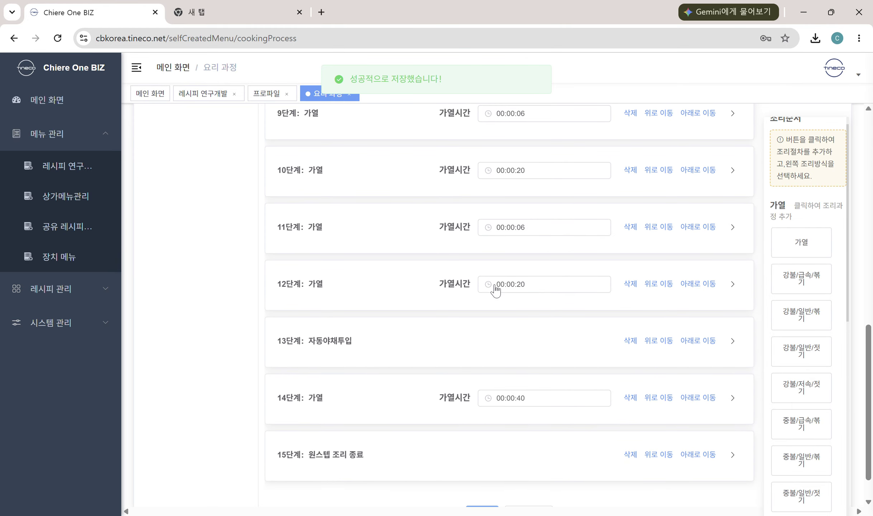
{"action": "scroll", "coordinate": [494, 304], "scroll_direction": "up", "scroll_amount": 13}
{"action": "scroll", "coordinate": [496, 305], "scroll_direction": "up", "scroll_amount": 1}
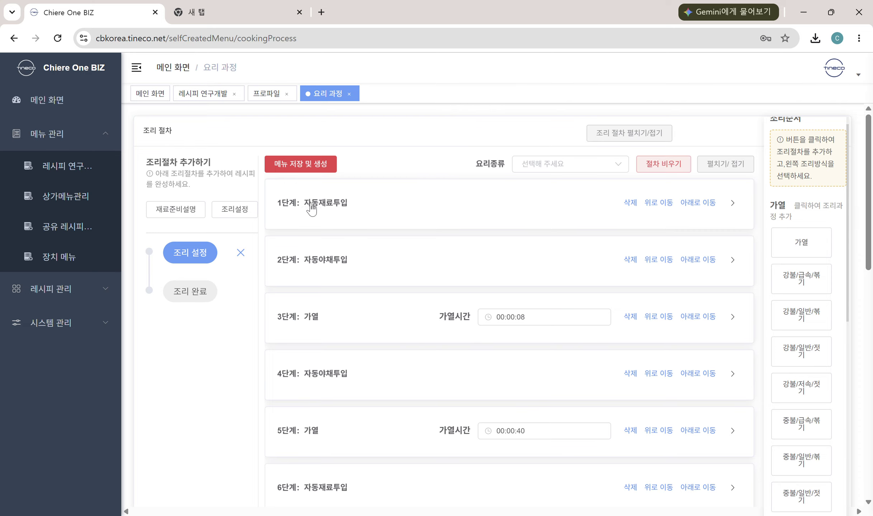
{"action": "scroll", "coordinate": [593, 323], "scroll_direction": "down", "scroll_amount": 12}
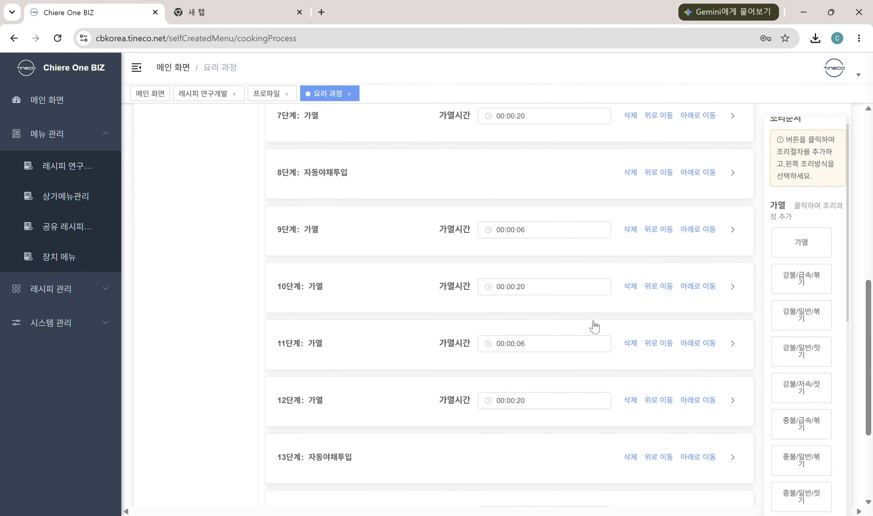
{"action": "scroll", "coordinate": [595, 328], "scroll_direction": "up", "scroll_amount": 12}
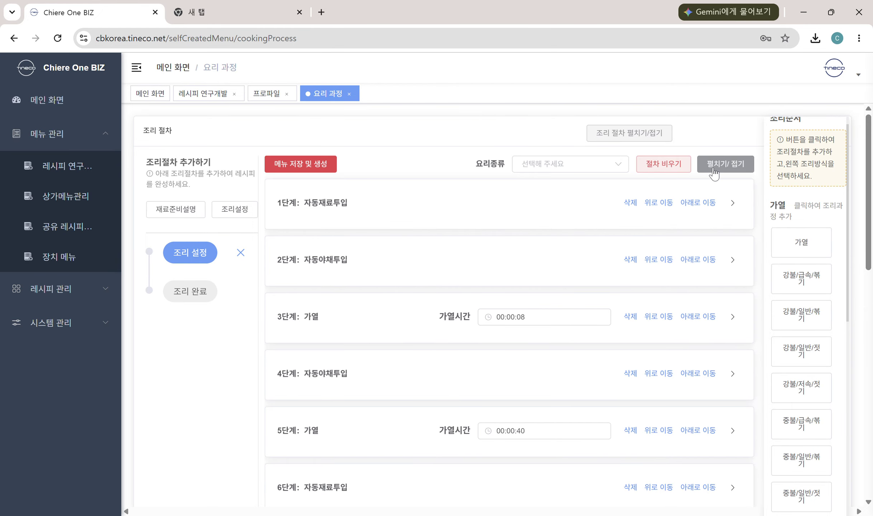
{"action": "scroll", "coordinate": [692, 338], "scroll_direction": "down", "scroll_amount": 8}
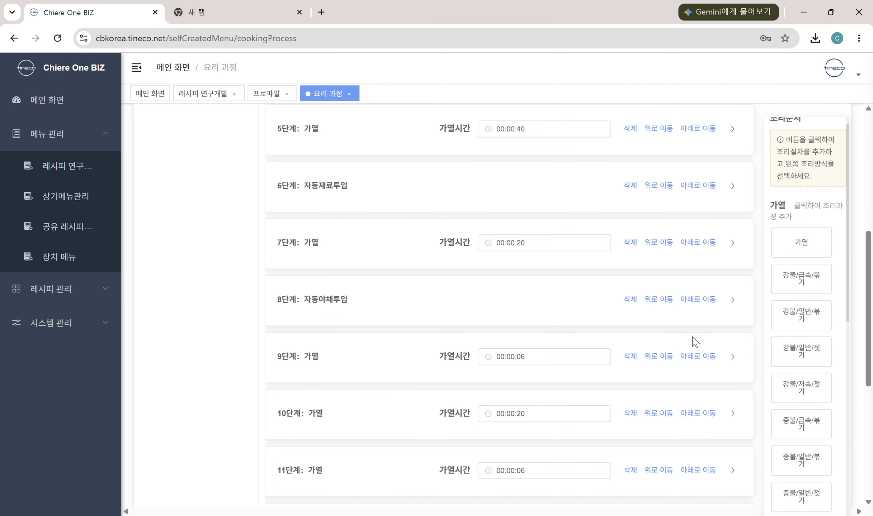
{"action": "scroll", "coordinate": [692, 337], "scroll_direction": "up", "scroll_amount": 9}
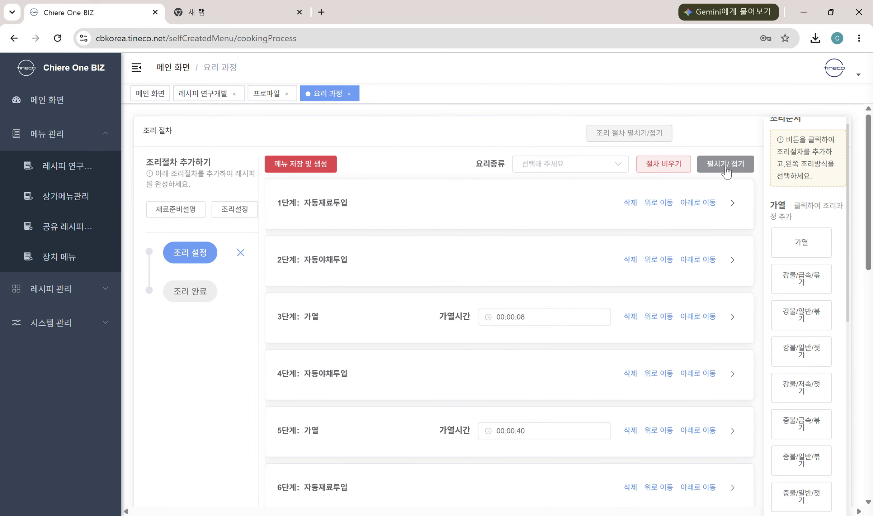
Expand the details of all cooking steps for a check, and save and generate the menu
{"action": "left_click", "coordinate": [725, 165]}
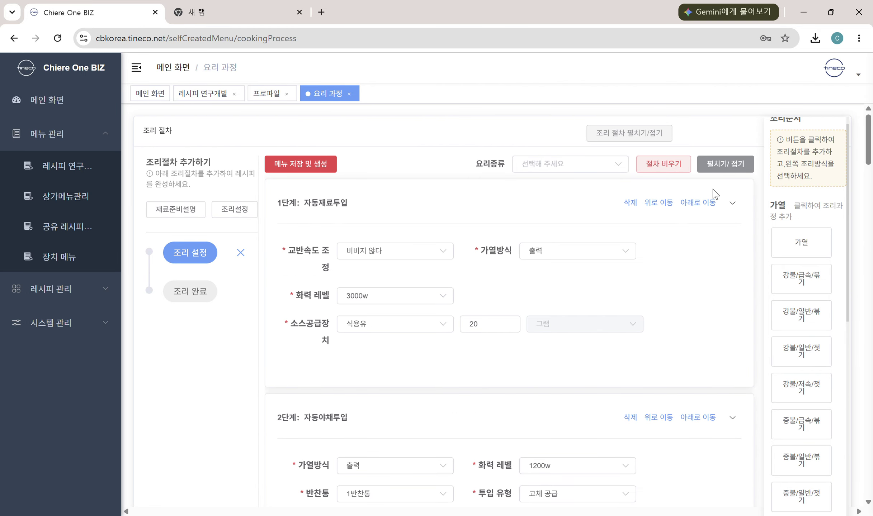
{"action": "scroll", "coordinate": [683, 262], "scroll_direction": "down", "scroll_amount": 10}
{"action": "scroll", "coordinate": [685, 267], "scroll_direction": "down", "scroll_amount": 9}
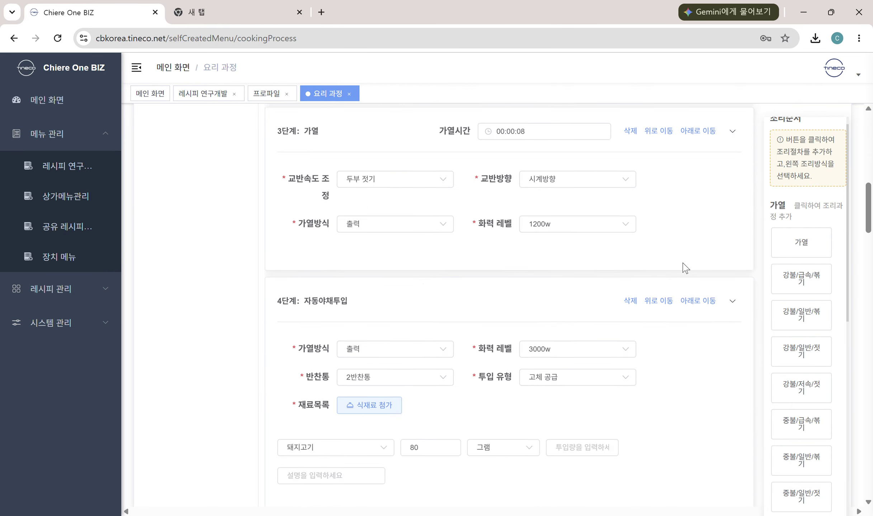
{"action": "scroll", "coordinate": [674, 283], "scroll_direction": "down", "scroll_amount": 10}
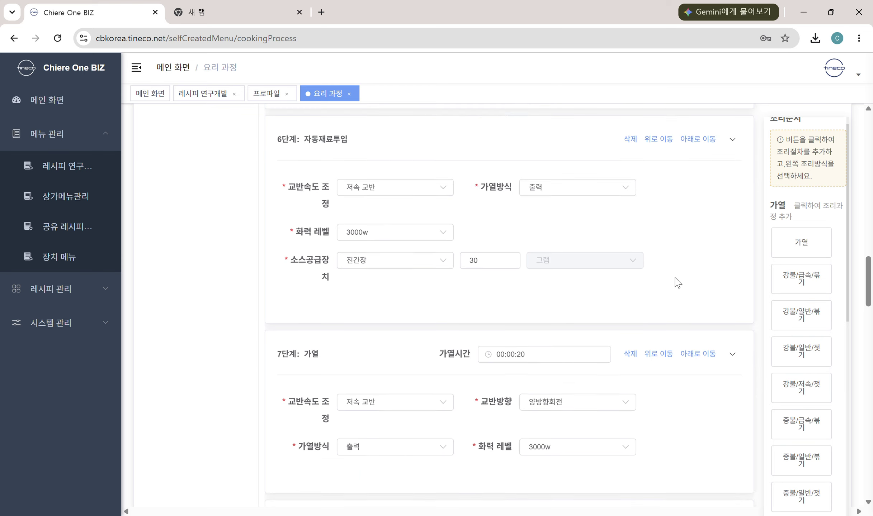
{"action": "scroll", "coordinate": [635, 286], "scroll_direction": "up", "scroll_amount": 9}
{"action": "scroll", "coordinate": [365, 224], "scroll_direction": "up", "scroll_amount": 15}
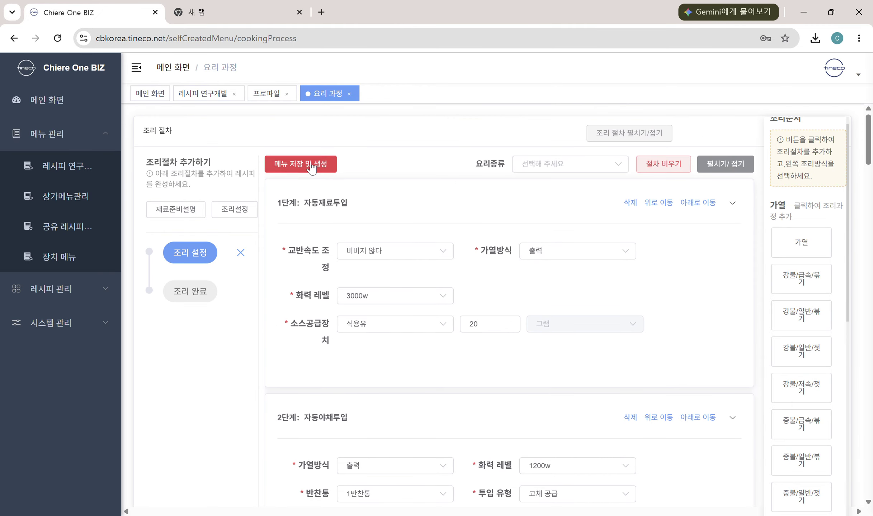
{"action": "left_click", "coordinate": [289, 165]}
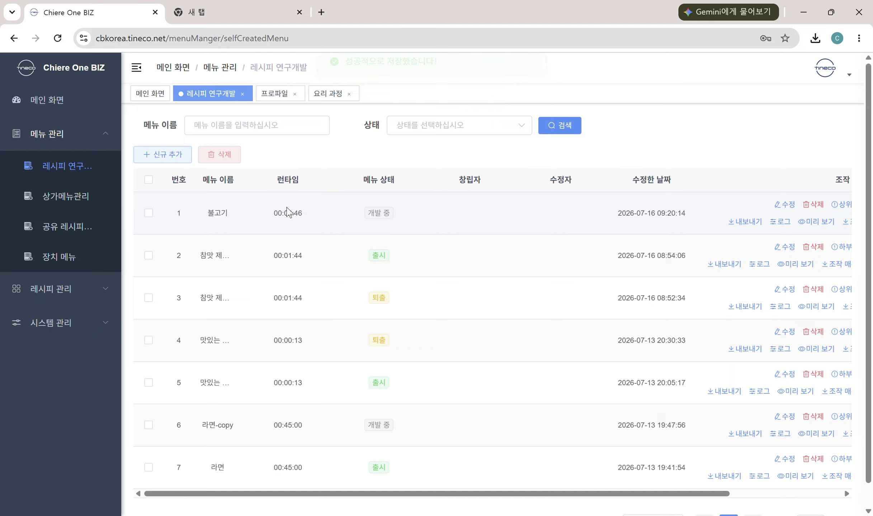
Preview the 불고기 recipe's basic information with its ingredient and sauce lists, and return to the recipe list
{"action": "left_click_drag", "start_coordinate": [203, 215], "coordinate": [530, 215]}
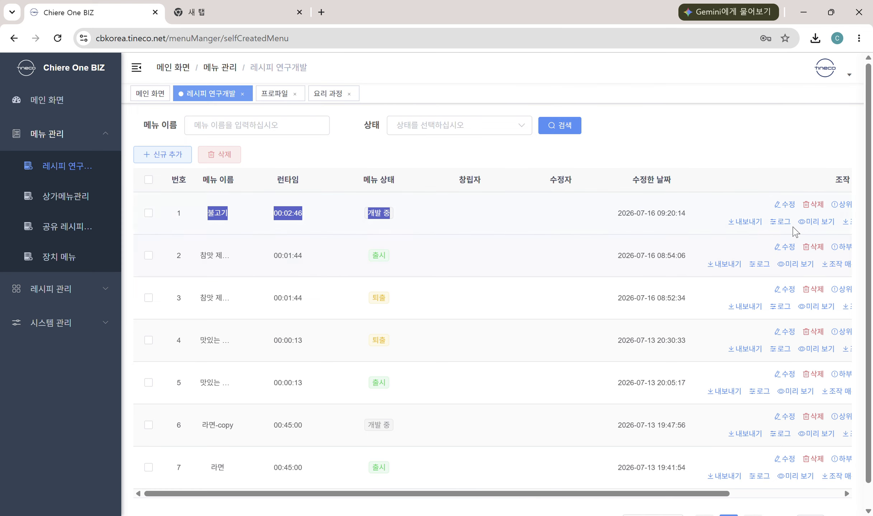
{"action": "left_click", "coordinate": [811, 222]}
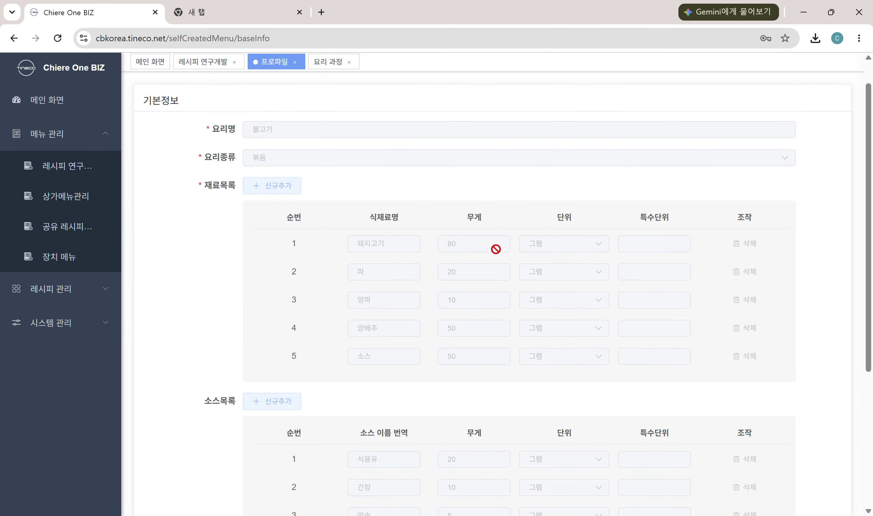
{"action": "scroll", "coordinate": [496, 251], "scroll_direction": "down", "scroll_amount": 5}
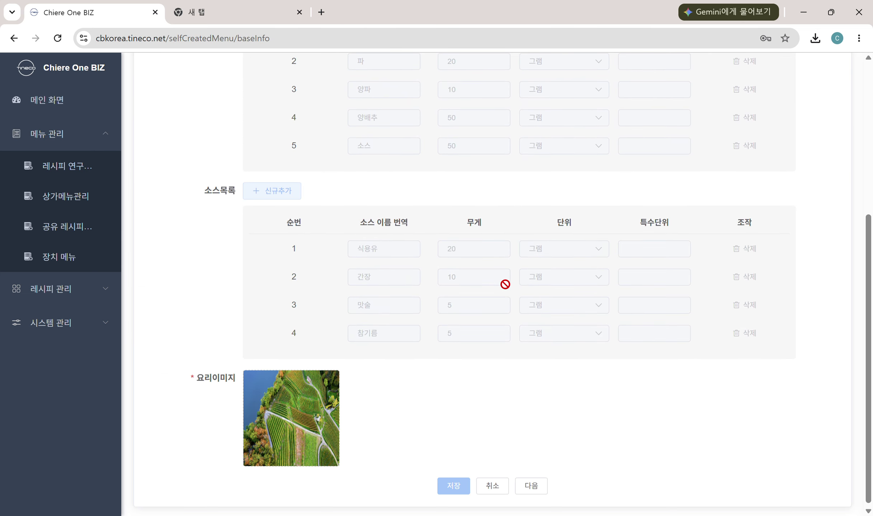
{"action": "left_click", "coordinate": [493, 489]}
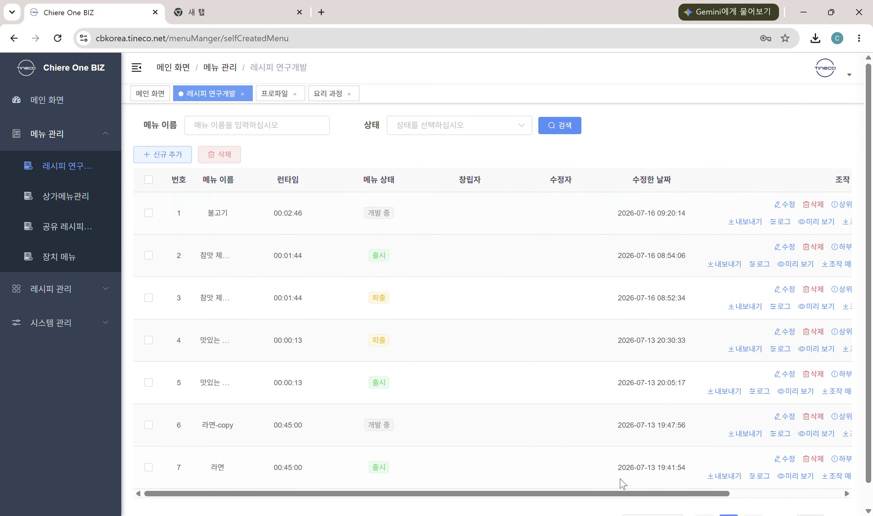
Release the 불고기 recipe with the 상위 action in the recipe list
{"action": "left_click_drag", "start_coordinate": [665, 494], "coordinate": [741, 494]}
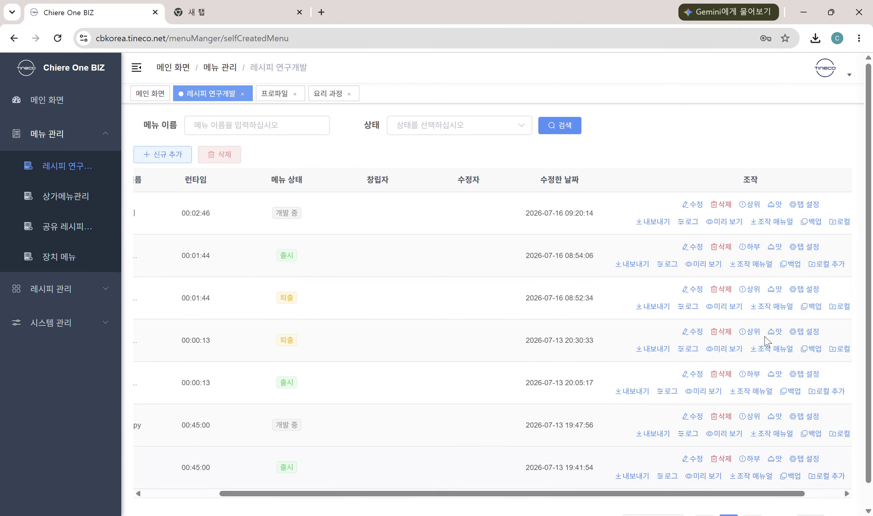
{"action": "left_click", "coordinate": [755, 206]}
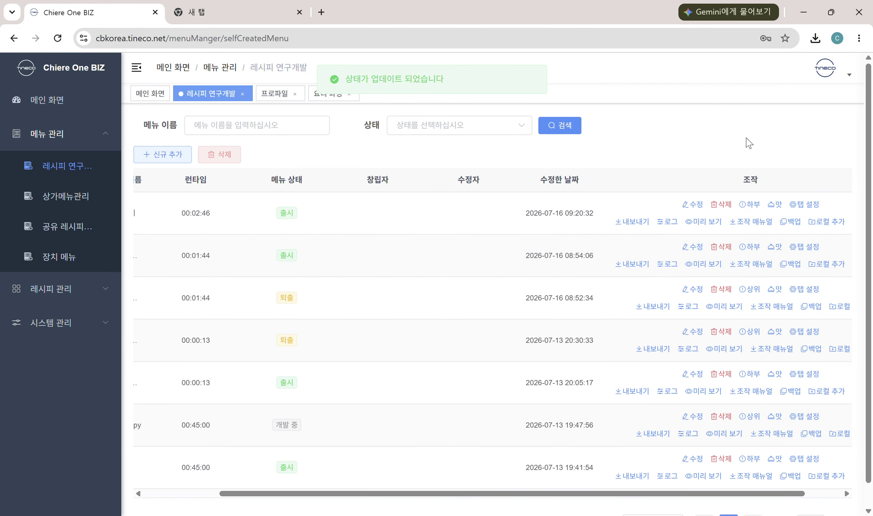
{"action": "scroll", "coordinate": [700, 253], "scroll_direction": "down", "scroll_amount": 1}
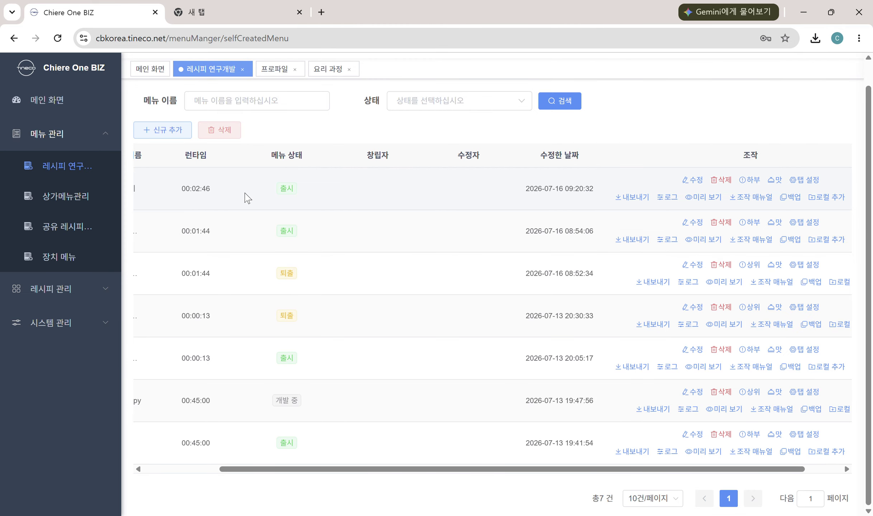
Open 상가메뉴관리, view the store allocation of the 불고기 recipe and confirm it without assigning any store
{"action": "left_click", "coordinate": [76, 201]}
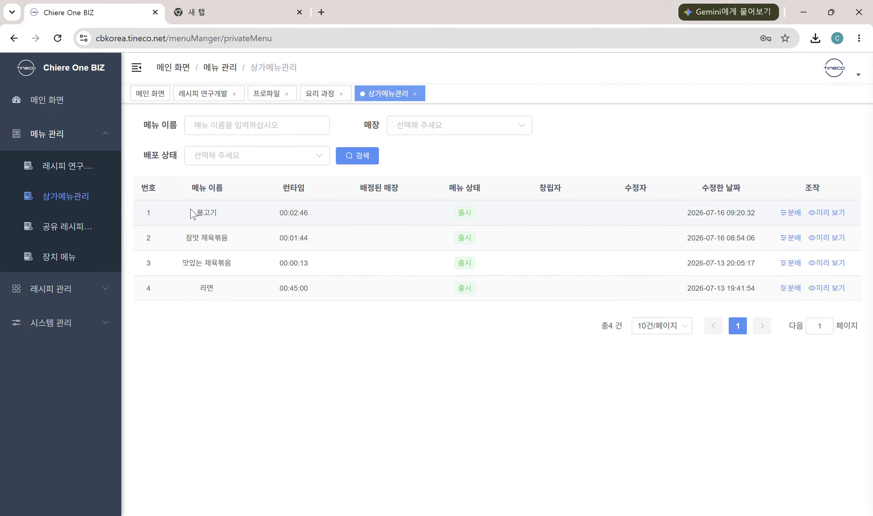
{"action": "left_click_drag", "start_coordinate": [194, 213], "coordinate": [236, 215]}
{"action": "left_click", "coordinate": [368, 406]}
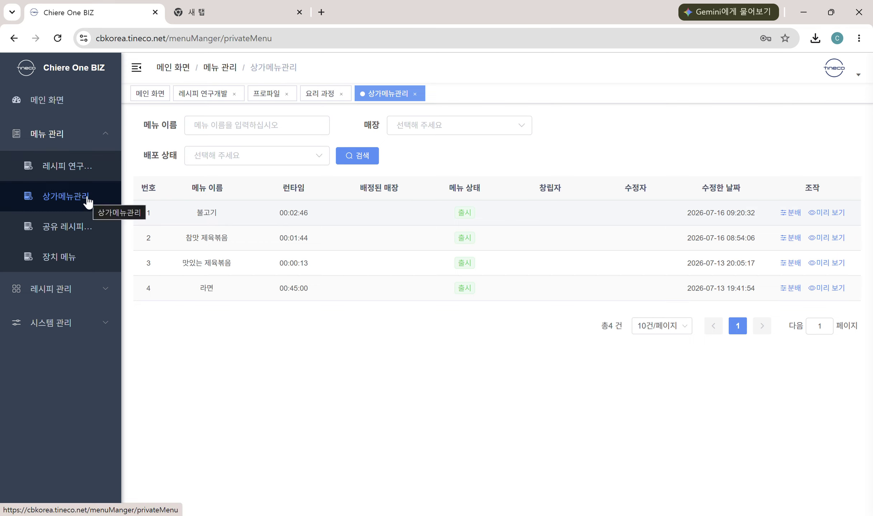
{"action": "left_click", "coordinate": [789, 216]}
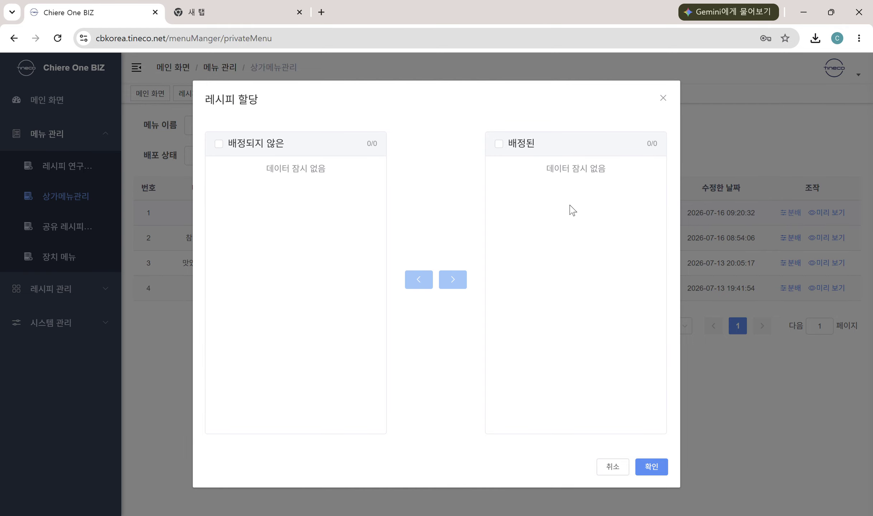
{"action": "left_click", "coordinate": [647, 470]}
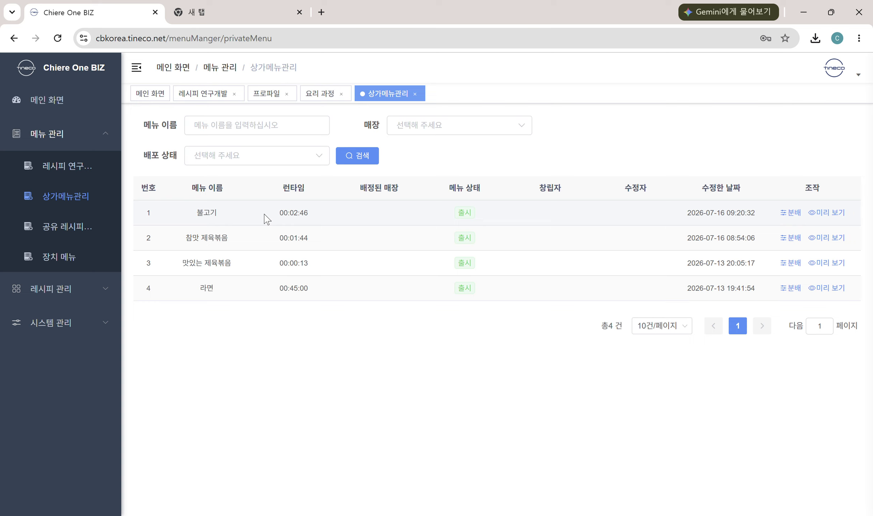
View the 공유 레시피 라이브러리 and the 레시피 연구개발 list, and go back to the shared library
{"action": "left_click", "coordinate": [63, 239]}
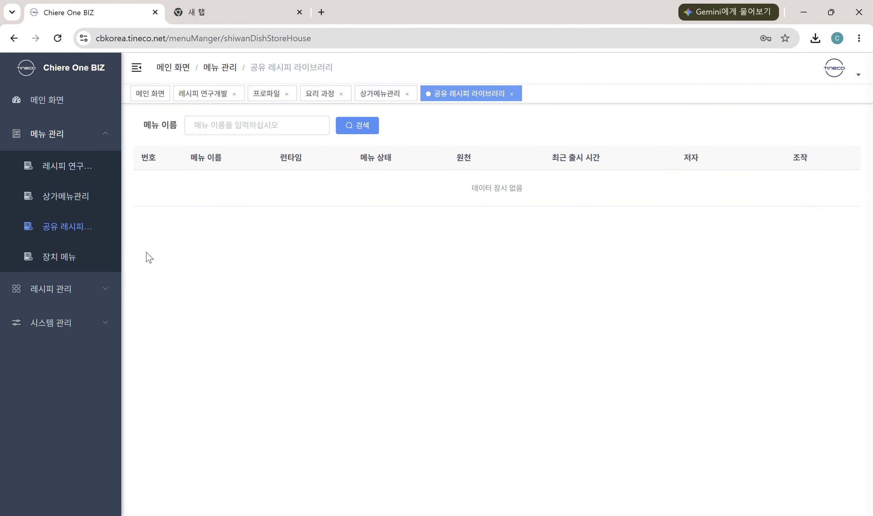
{"action": "left_click", "coordinate": [78, 164]}
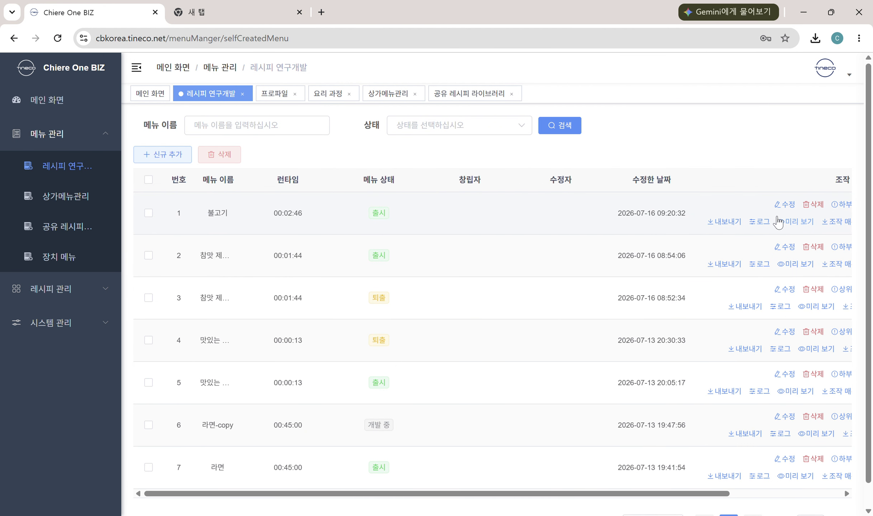
{"action": "left_click", "coordinate": [68, 226]}
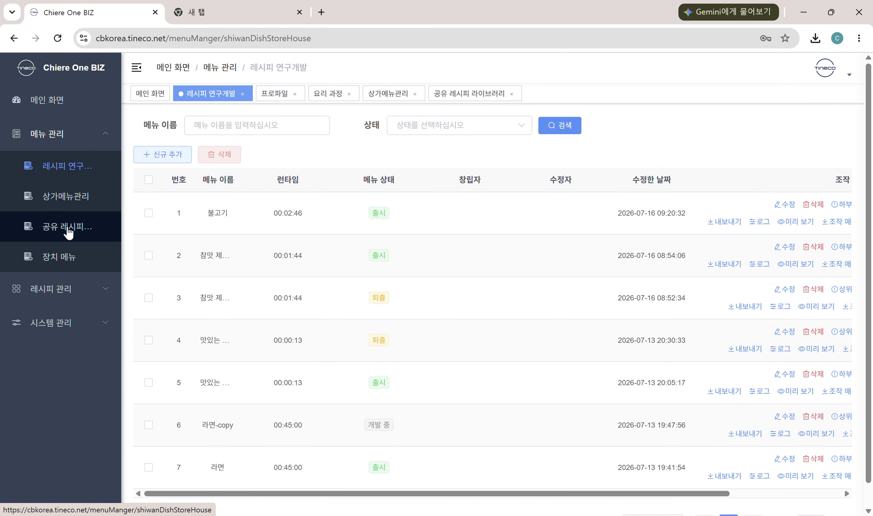
View the 장치 메뉴 recipe list, compare it with the 레시피 연구개발 list, and return to 장치 메뉴
{"action": "left_click", "coordinate": [68, 258]}
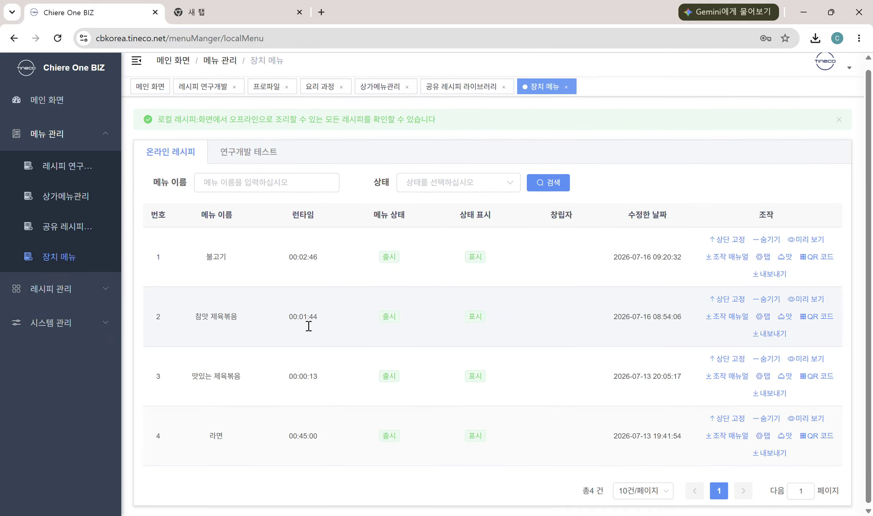
{"action": "scroll", "coordinate": [308, 327], "scroll_direction": "down", "scroll_amount": 1}
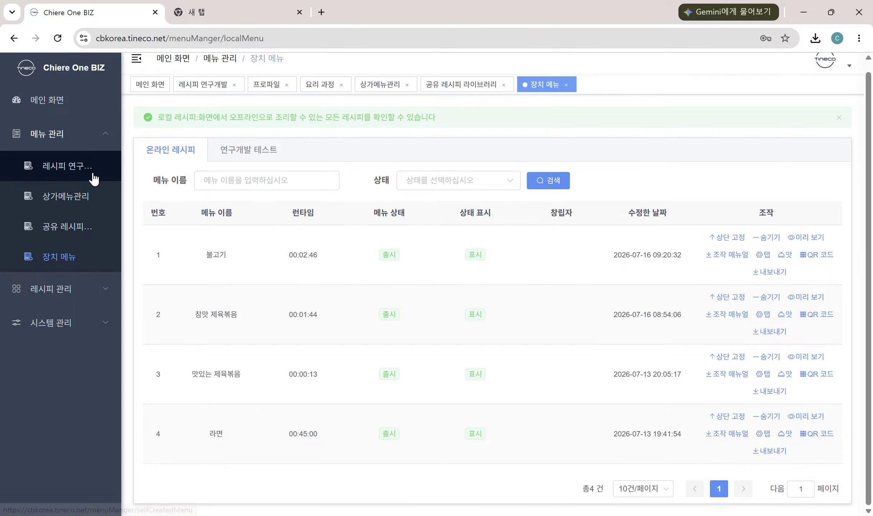
{"action": "left_click", "coordinate": [54, 167]}
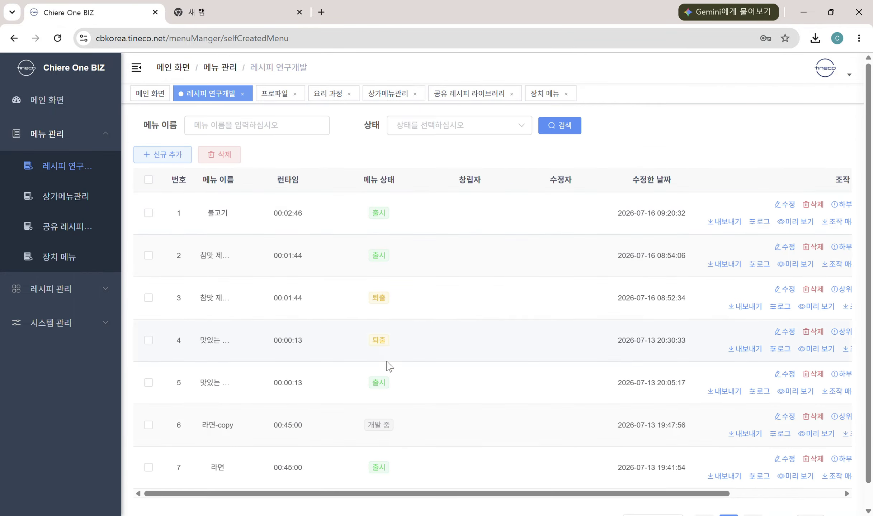
{"action": "scroll", "coordinate": [366, 259], "scroll_direction": "down", "scroll_amount": 1}
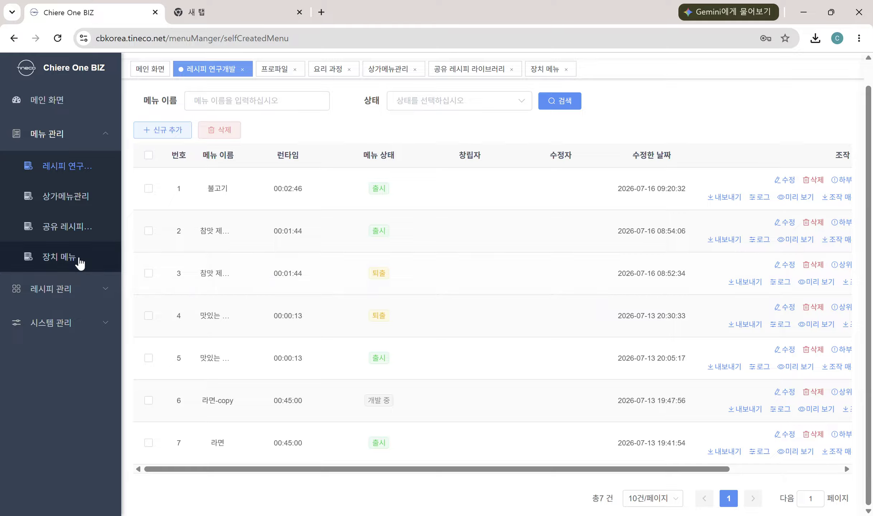
{"action": "left_click", "coordinate": [72, 257]}
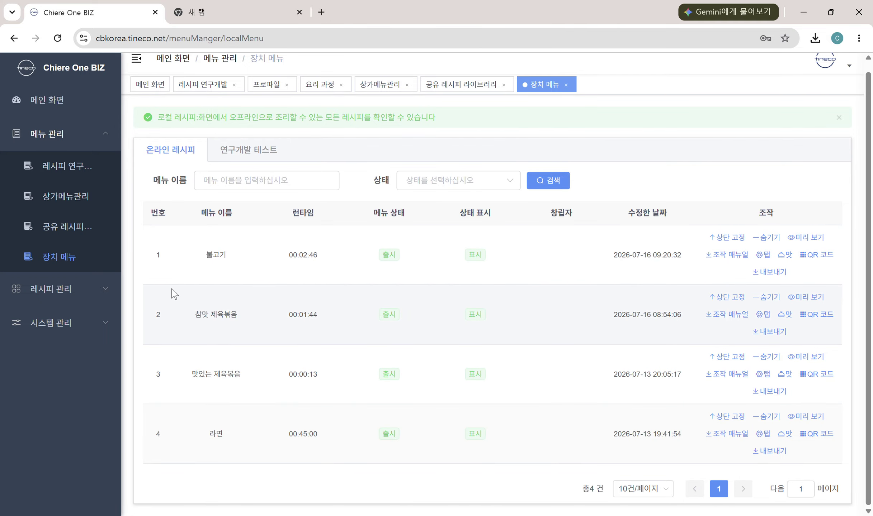
Show the 레시피 관리 section and view the 나의 i-Cooker device list
{"action": "left_click", "coordinate": [59, 290]}
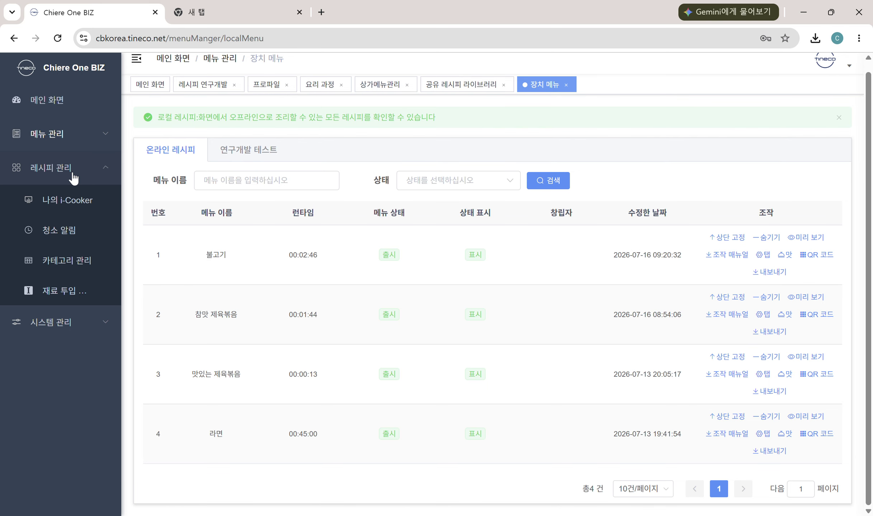
{"action": "left_click", "coordinate": [73, 177]}
{"action": "left_click", "coordinate": [74, 177]}
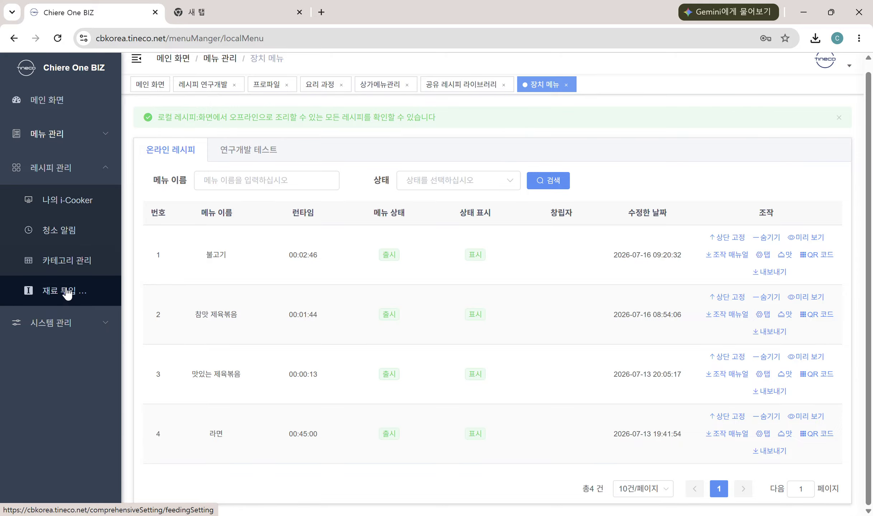
{"action": "left_click", "coordinate": [81, 204]}
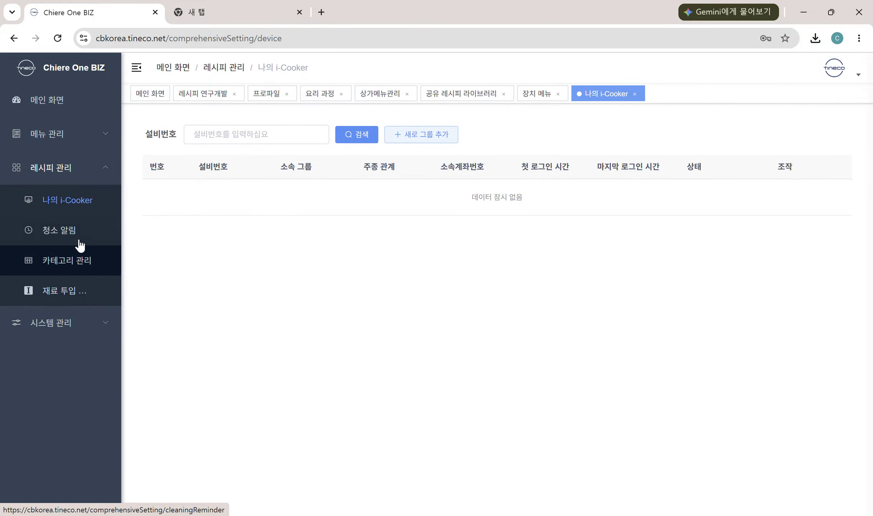
Open 청소 알림 and examine the 양념 디스펜서 세정 day intervals for each outlet with their trigger conditions
{"action": "left_click", "coordinate": [63, 240]}
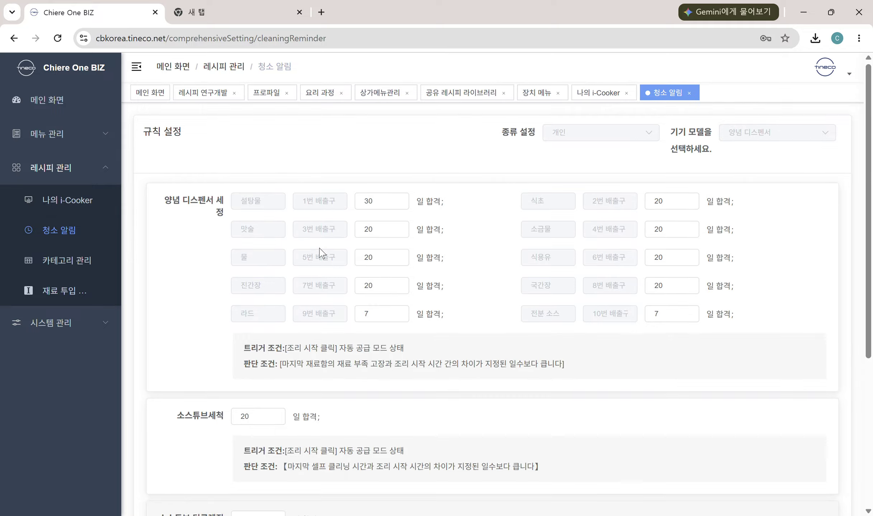
{"action": "scroll", "coordinate": [319, 248], "scroll_direction": "down", "scroll_amount": 2}
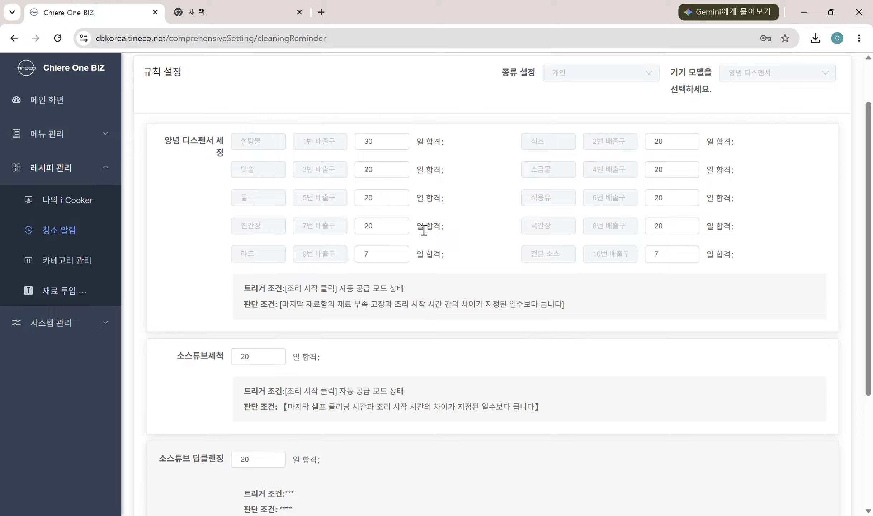
{"action": "scroll", "coordinate": [454, 371], "scroll_direction": "up", "scroll_amount": 1}
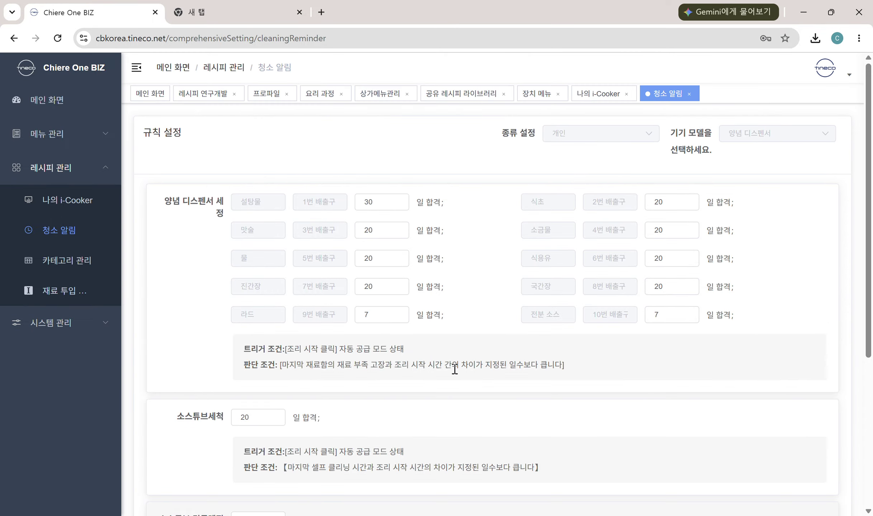
{"action": "scroll", "coordinate": [591, 328], "scroll_direction": "down", "scroll_amount": 1}
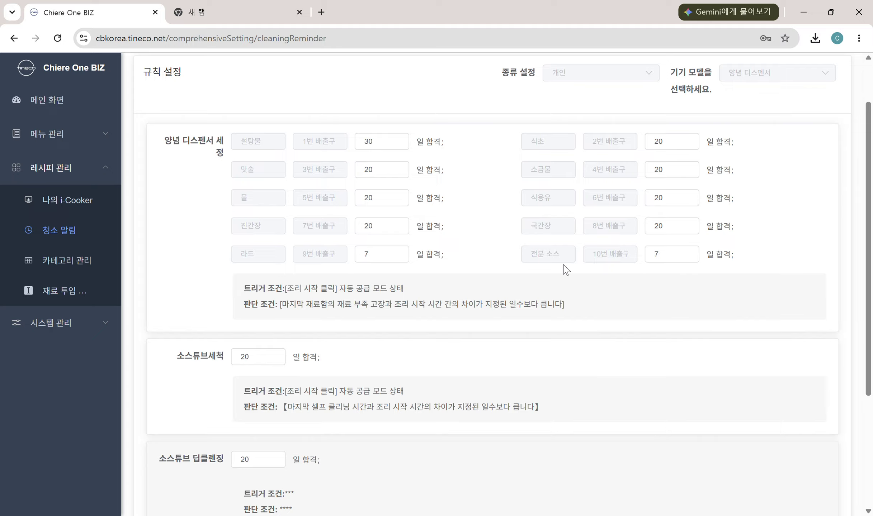
{"action": "left_click", "coordinate": [693, 145]}
{"action": "left_click_drag", "start_coordinate": [658, 142], "coordinate": [572, 137]}
{"action": "left_click", "coordinate": [493, 241]}
{"action": "scroll", "coordinate": [421, 343], "scroll_direction": "down", "scroll_amount": 3}
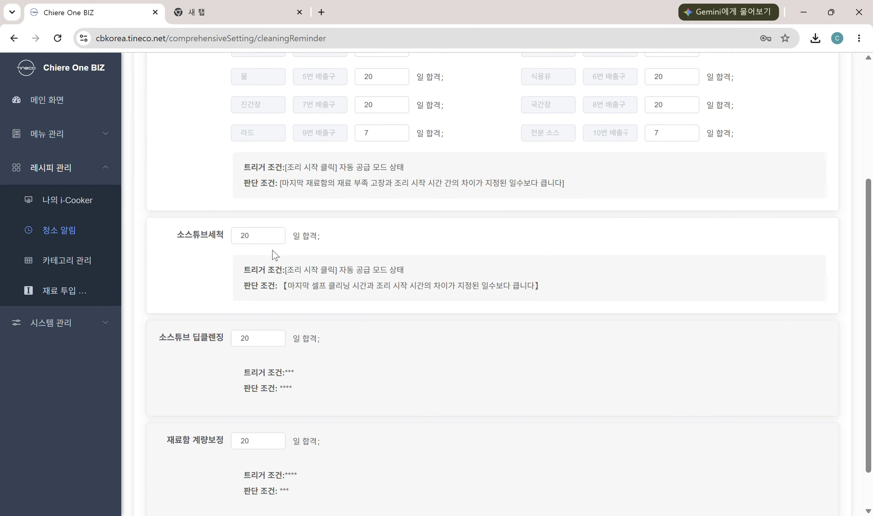
Review the 소스튜브세척, 소스튜브 딥클렌징 and 재료함 계량보정 intervals and the rest of the cleaning rules
{"action": "left_click_drag", "start_coordinate": [270, 234], "coordinate": [173, 236]}
{"action": "left_click", "coordinate": [416, 334]}
{"action": "scroll", "coordinate": [410, 348], "scroll_direction": "down", "scroll_amount": 2}
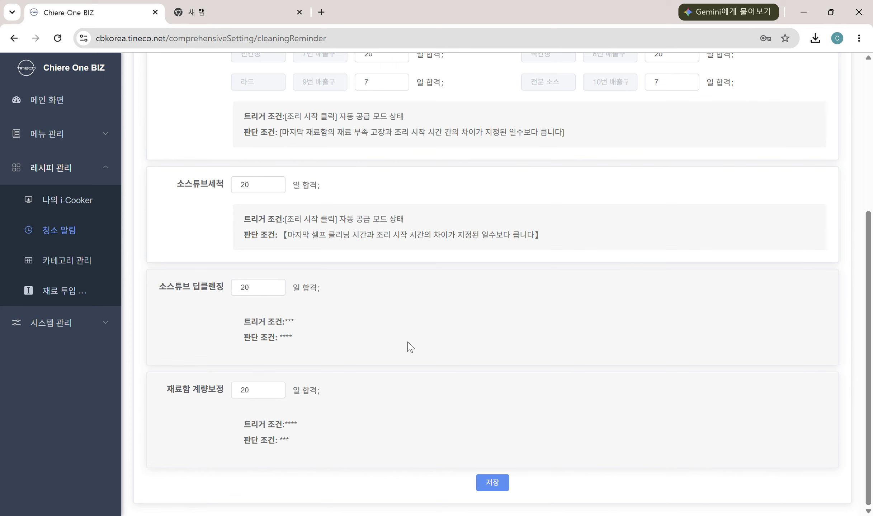
{"action": "scroll", "coordinate": [254, 324], "scroll_direction": "up", "scroll_amount": 5}
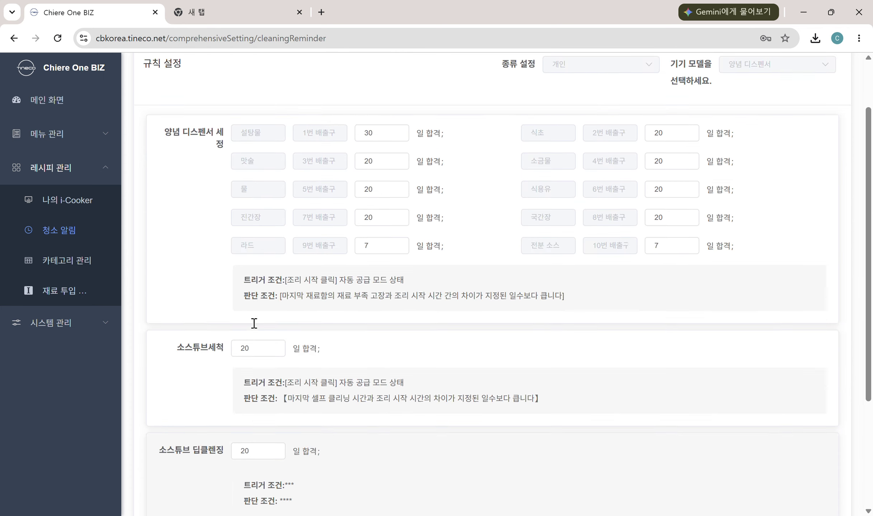
{"action": "scroll", "coordinate": [254, 323], "scroll_direction": "up", "scroll_amount": 2}
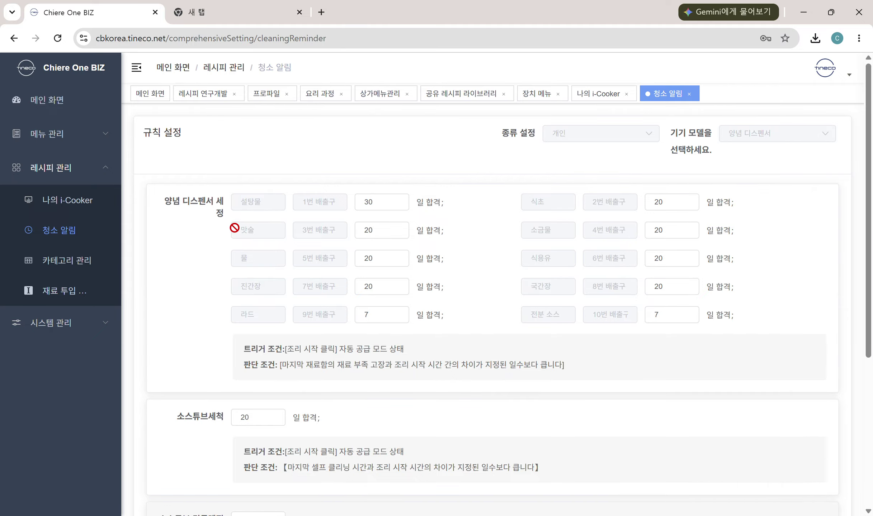
{"action": "scroll", "coordinate": [235, 230], "scroll_direction": "down", "scroll_amount": 6}
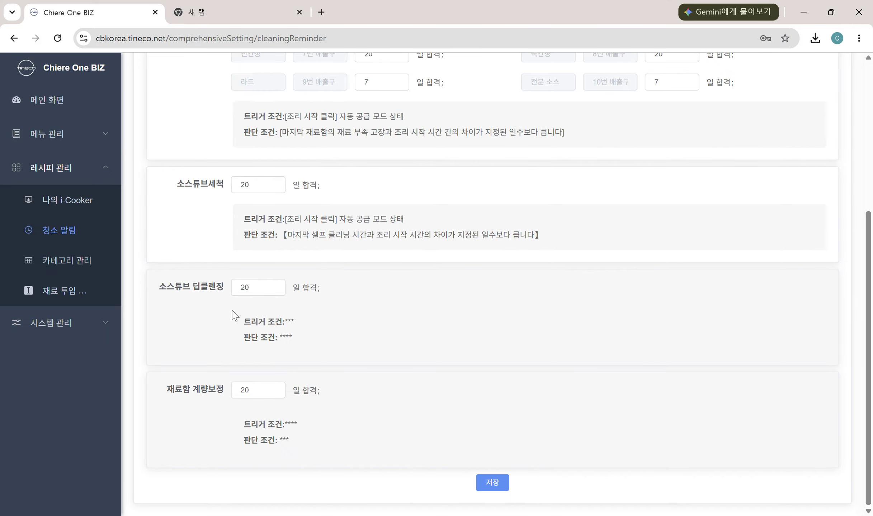
{"action": "scroll", "coordinate": [455, 380], "scroll_direction": "up", "scroll_amount": 3}
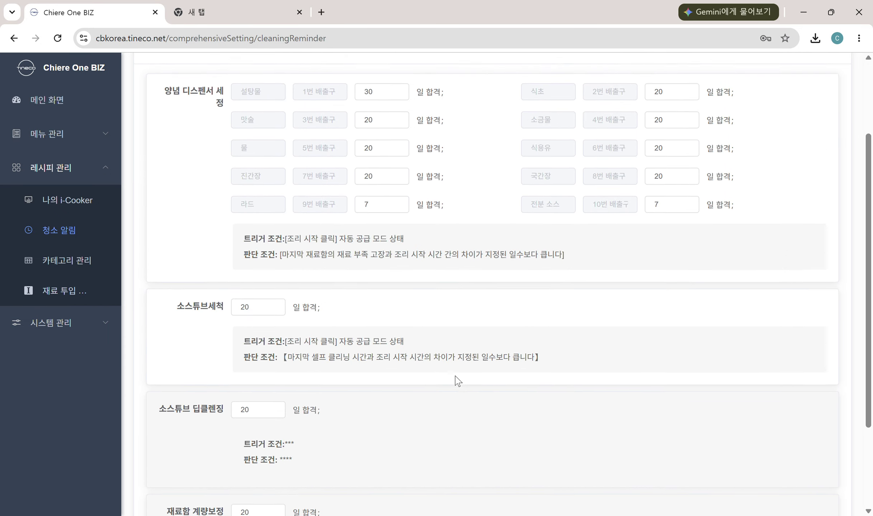
{"action": "scroll", "coordinate": [458, 381], "scroll_direction": "up", "scroll_amount": 3}
{"action": "scroll", "coordinate": [458, 381], "scroll_direction": "down", "scroll_amount": 3}
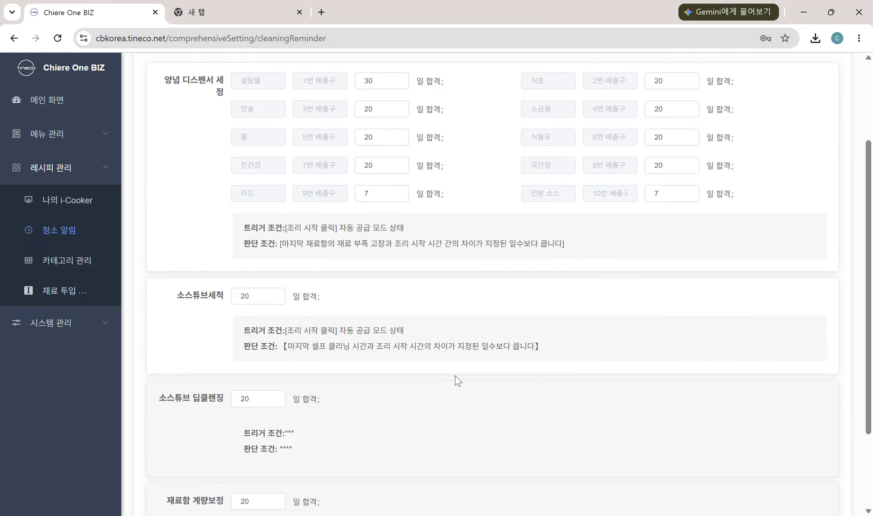
{"action": "scroll", "coordinate": [457, 382], "scroll_direction": "down", "scroll_amount": 3}
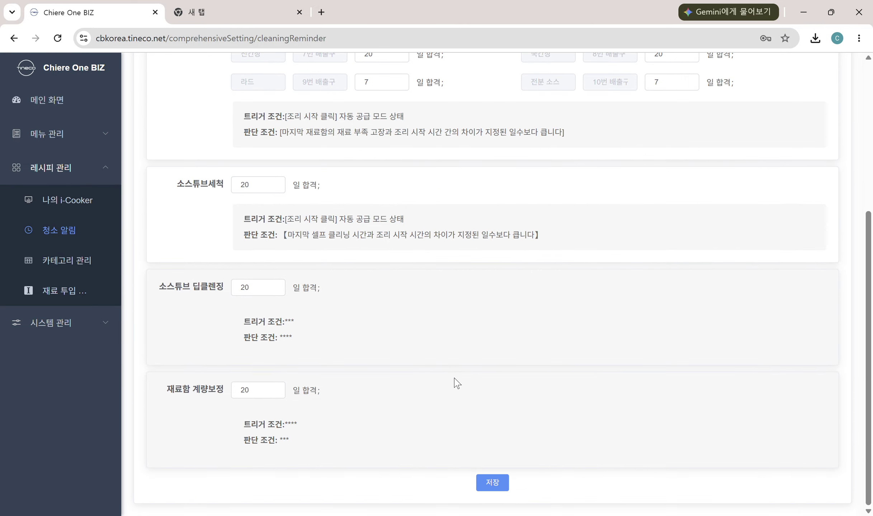
View the 카테고리 관리 page, and open 재료 투입 설정 to read its 액체 공급 section
{"action": "left_click", "coordinate": [61, 261]}
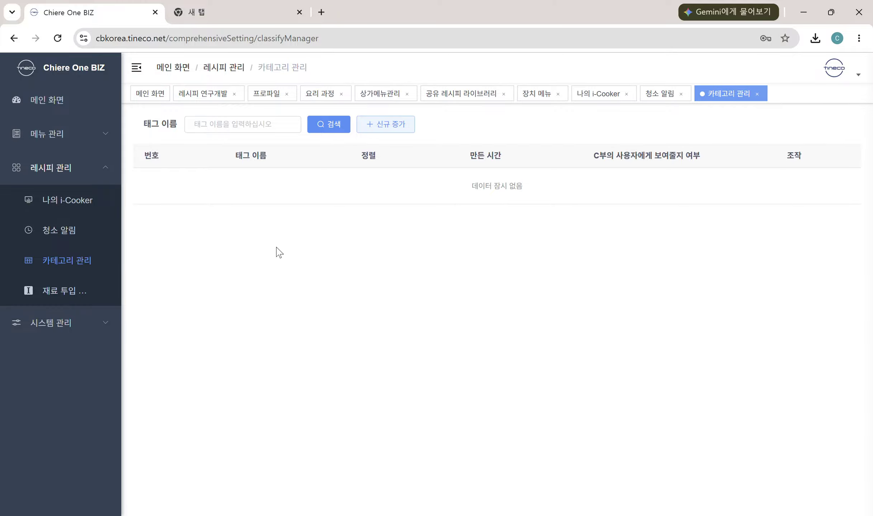
{"action": "left_click", "coordinate": [68, 292]}
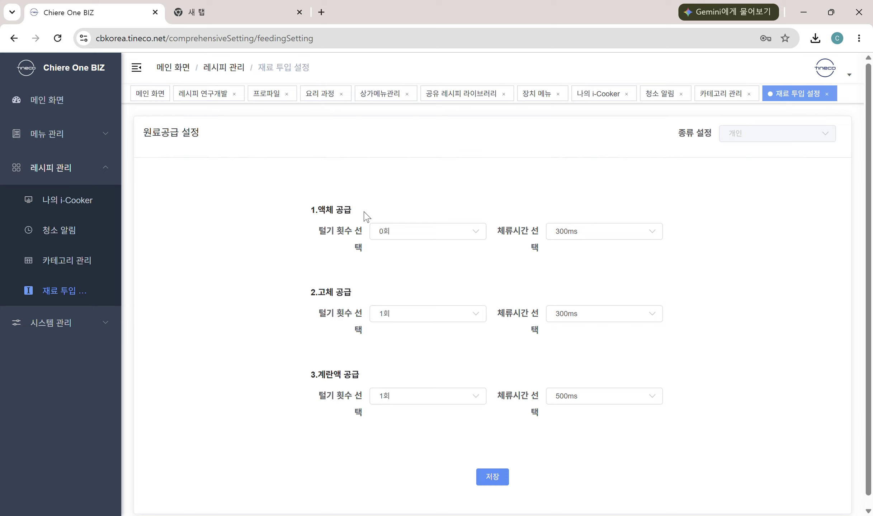
{"action": "left_click_drag", "start_coordinate": [363, 214], "coordinate": [321, 211]}
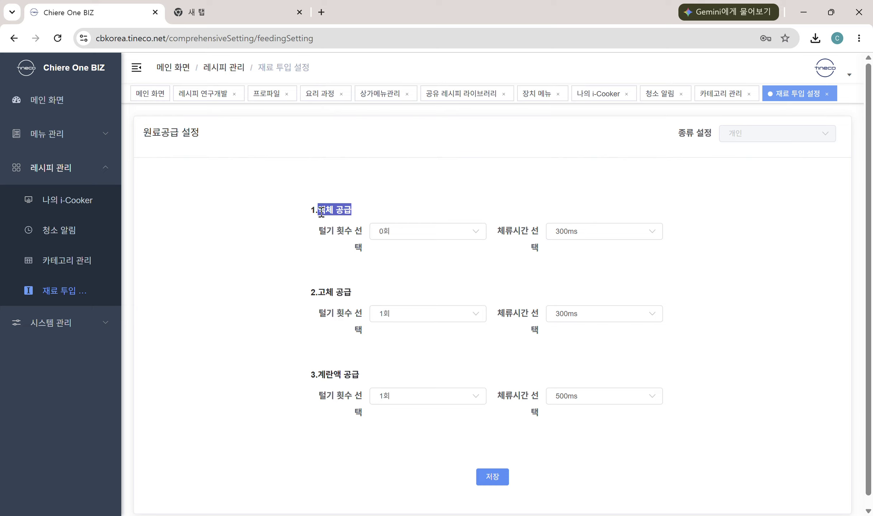
{"action": "left_click", "coordinate": [315, 228]}
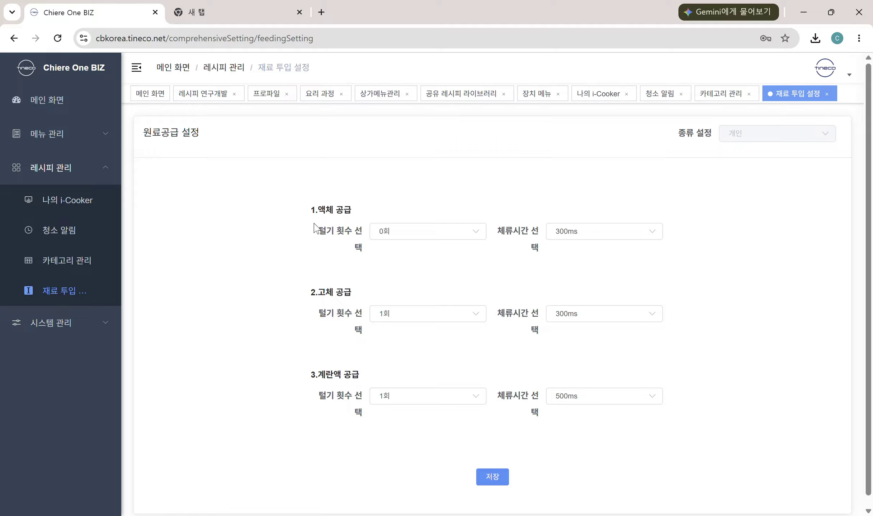
Set the 액체 공급 털기 횟수 to 4회 and its 체류시간 to 400ms
{"action": "left_click", "coordinate": [386, 236]}
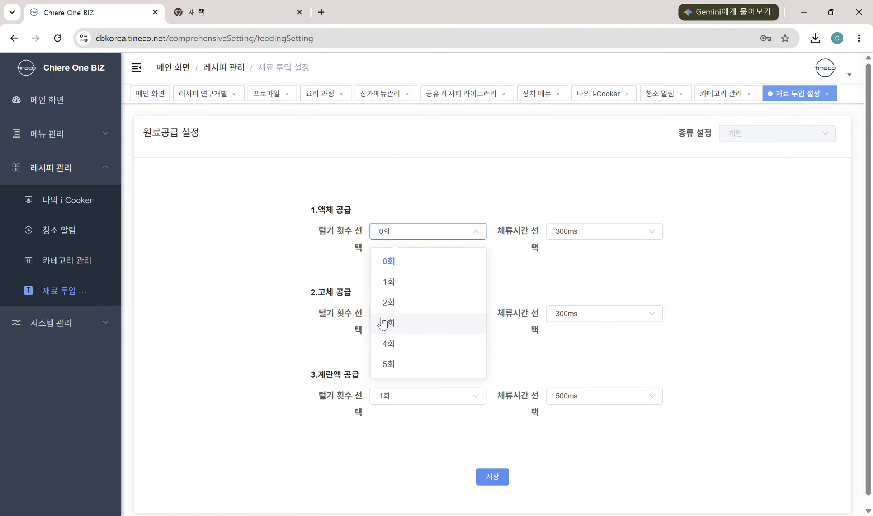
{"action": "left_click", "coordinate": [390, 303]}
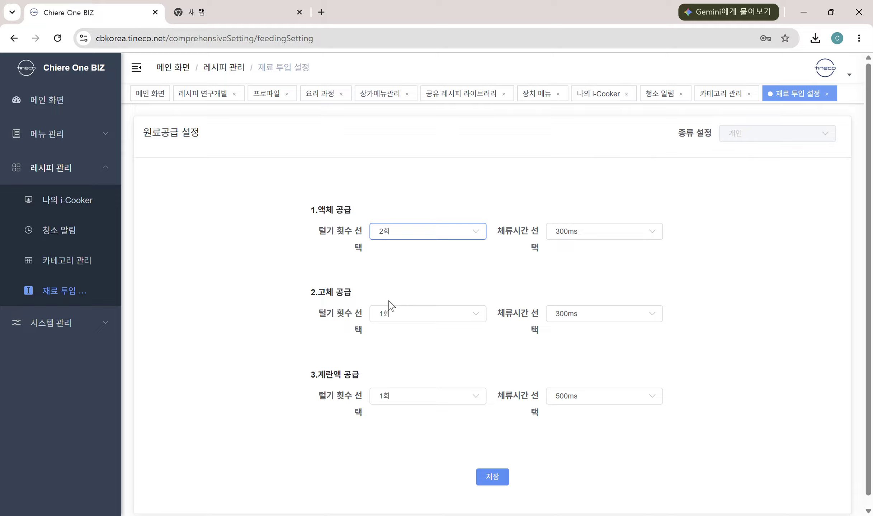
{"action": "left_click", "coordinate": [419, 237]}
{"action": "left_click", "coordinate": [395, 345]}
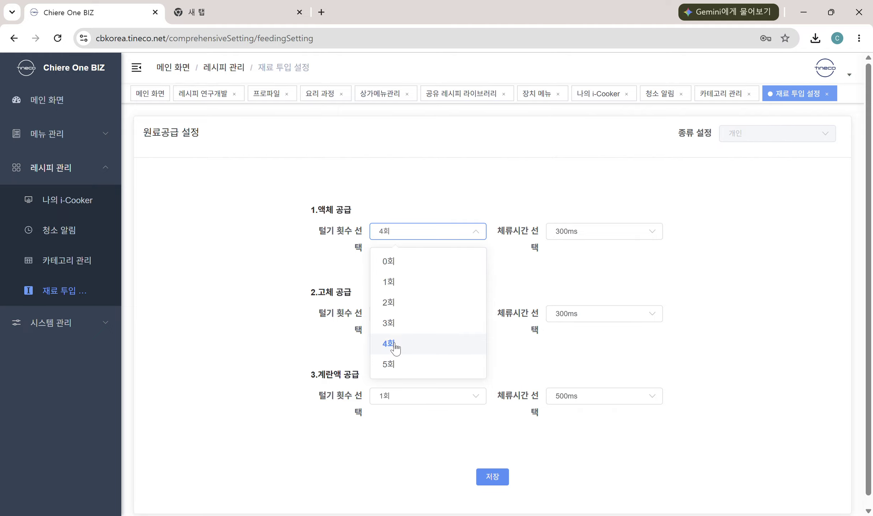
{"action": "left_click", "coordinate": [595, 237]}
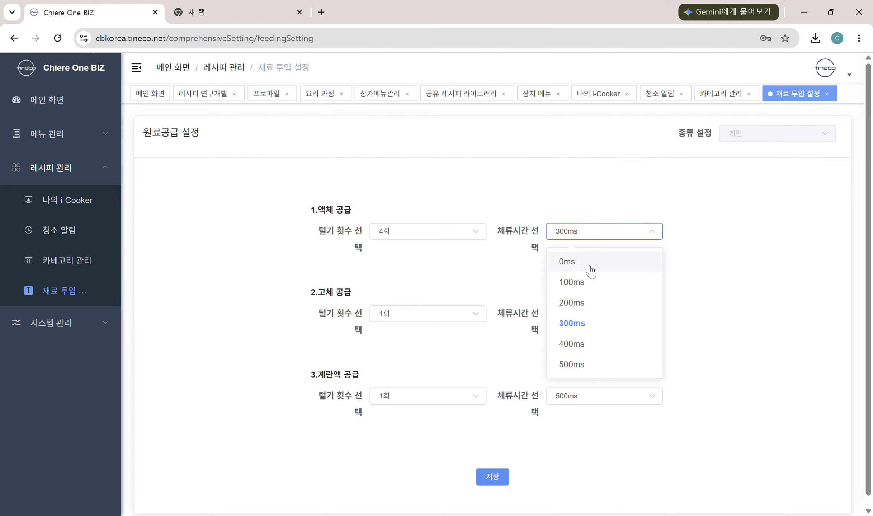
{"action": "left_click", "coordinate": [604, 345]}
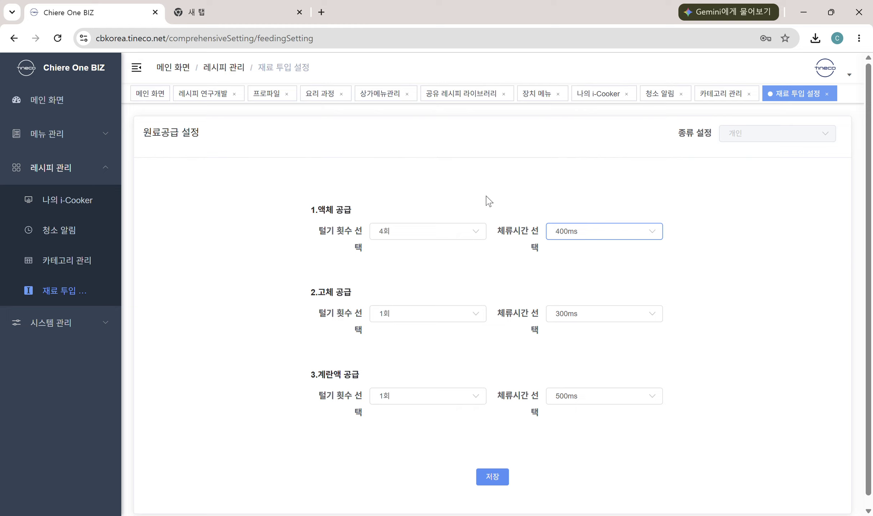
Look through the 털기 횟수 and 체류시간 options of 고체 공급 without changing them
{"action": "left_click", "coordinate": [397, 317]}
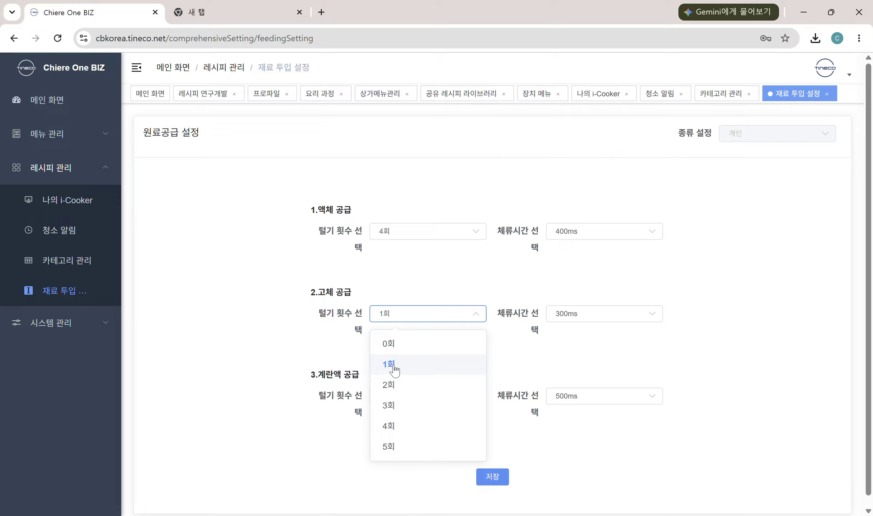
{"action": "left_click_drag", "start_coordinate": [394, 385], "coordinate": [413, 357]}
{"action": "left_click", "coordinate": [482, 291]}
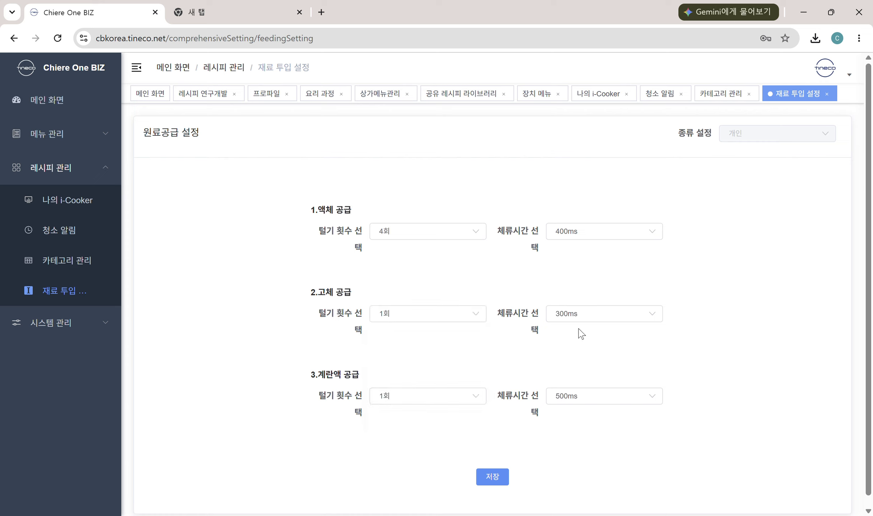
{"action": "left_click", "coordinate": [592, 317]}
{"action": "left_click", "coordinate": [593, 317]}
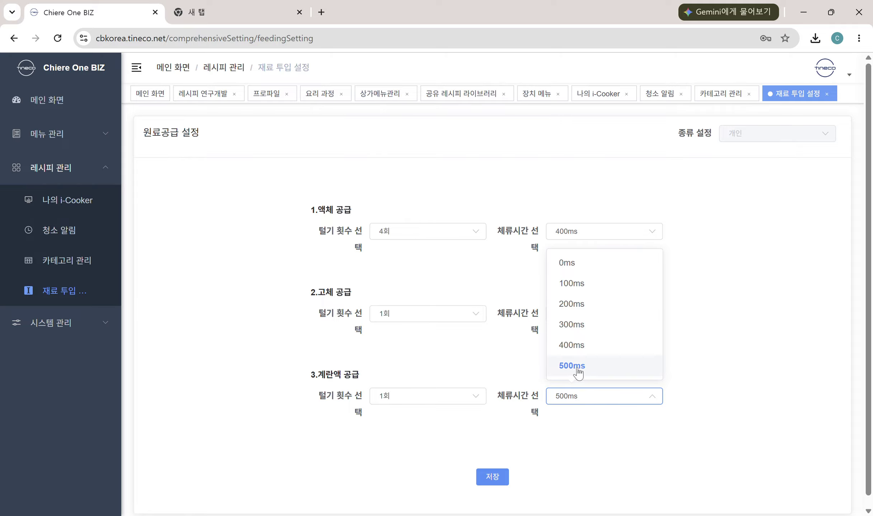
Set the 계란액 공급 체류시간 to 500ms and its 털기 횟수 to 3회, and save the feeding settings
{"action": "left_click", "coordinate": [575, 373]}
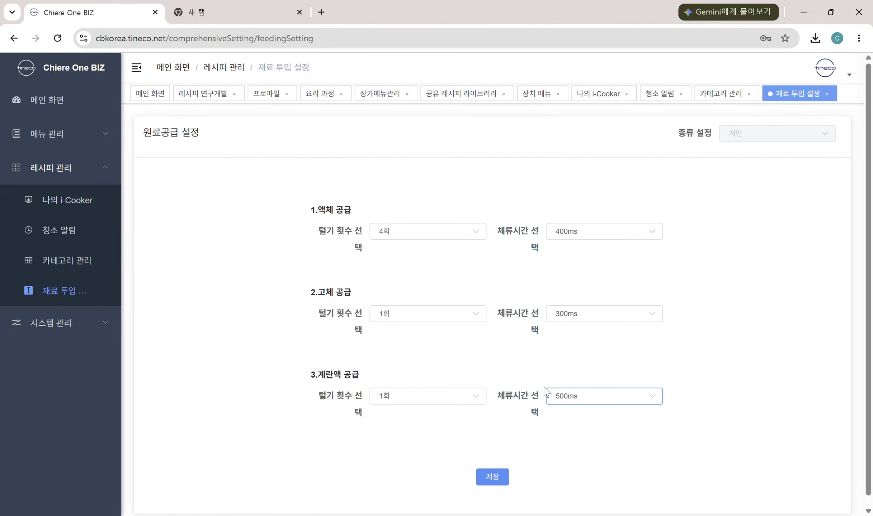
{"action": "left_click", "coordinate": [464, 396]}
{"action": "scroll", "coordinate": [424, 337], "scroll_direction": "down", "scroll_amount": 1}
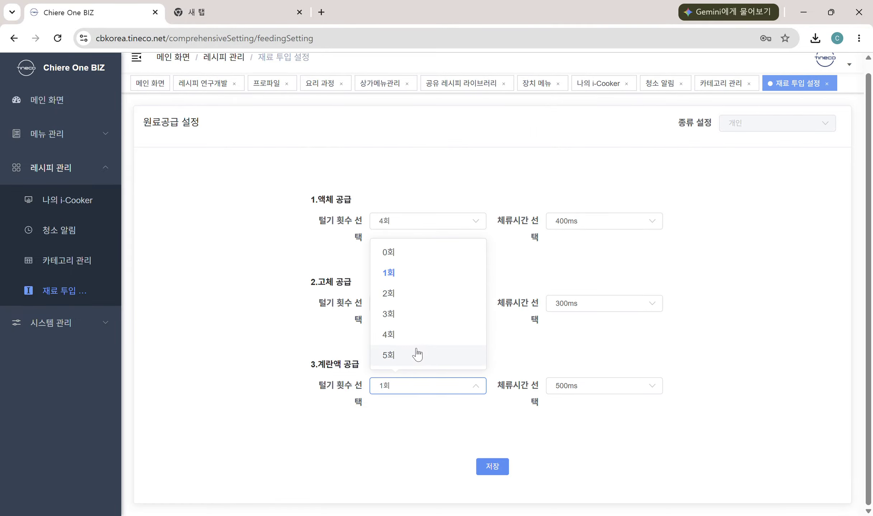
{"action": "left_click", "coordinate": [424, 344]}
{"action": "left_click", "coordinate": [417, 385]}
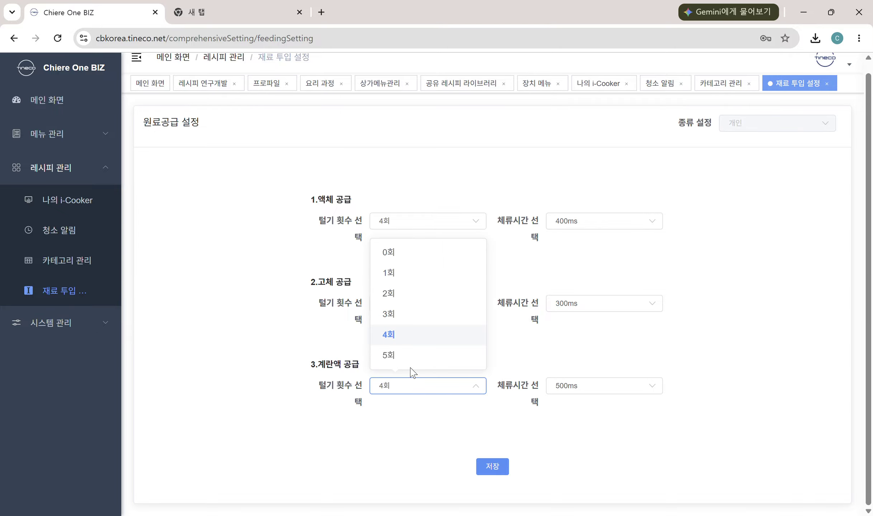
{"action": "left_click", "coordinate": [425, 313]}
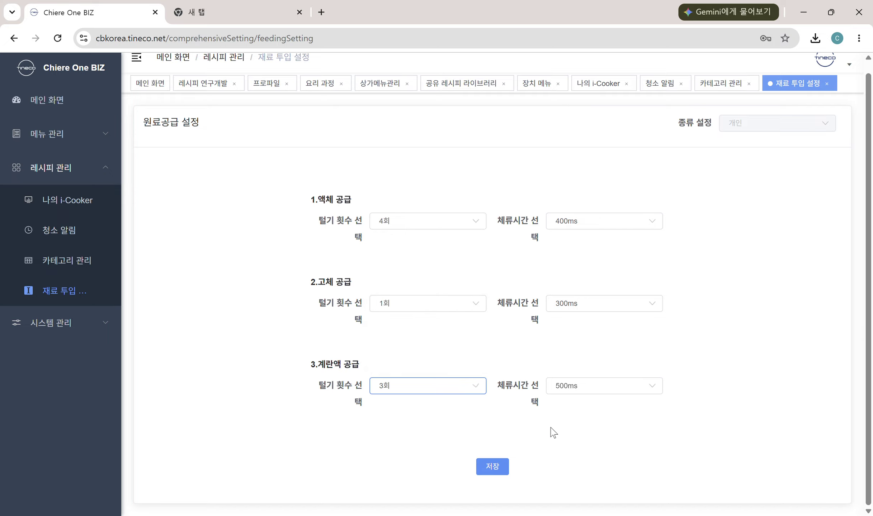
{"action": "left_click", "coordinate": [500, 467]}
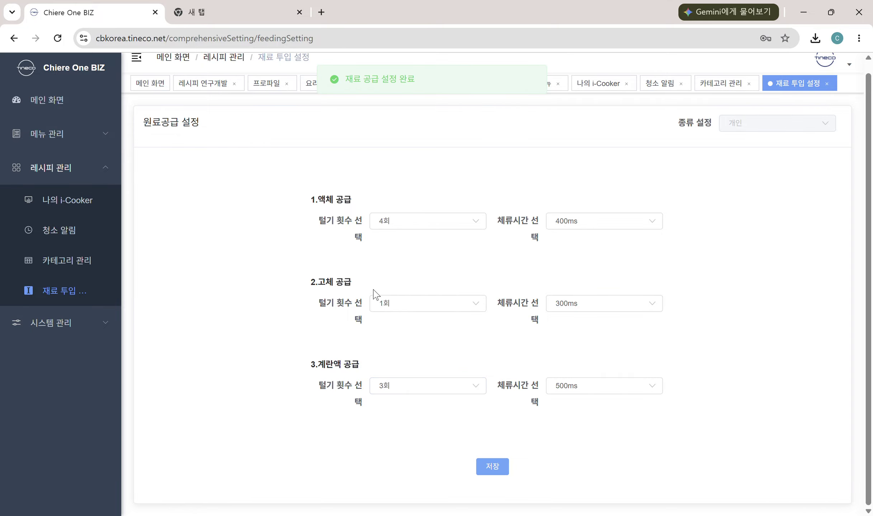
Open the 계정관리 page under 시스템 관리 and look through its 상가 관리, 가게 관리 and 요리사 관리 account lists
{"action": "left_click", "coordinate": [96, 321]}
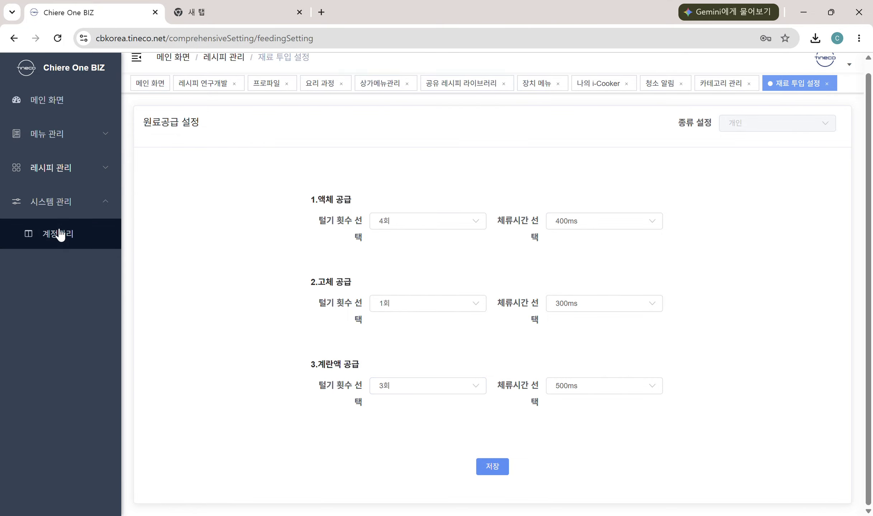
{"action": "left_click", "coordinate": [59, 235]}
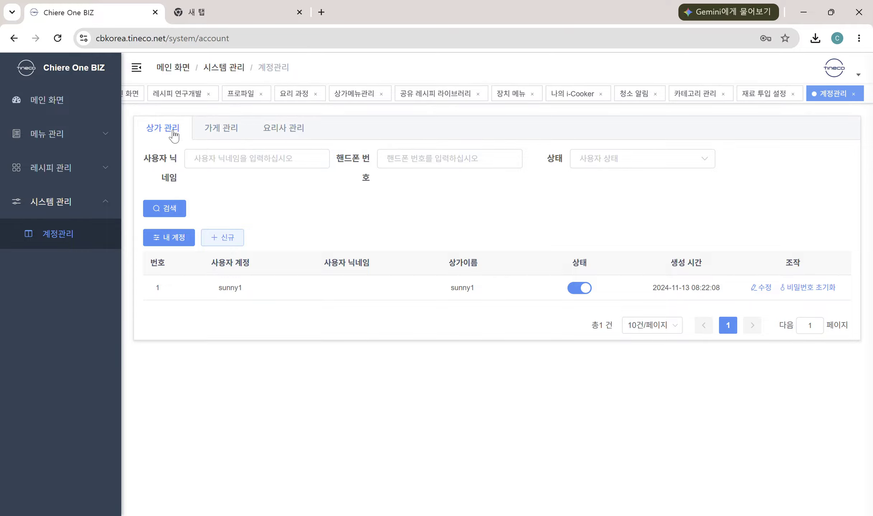
{"action": "left_click", "coordinate": [220, 128]}
{"action": "left_click", "coordinate": [281, 132]}
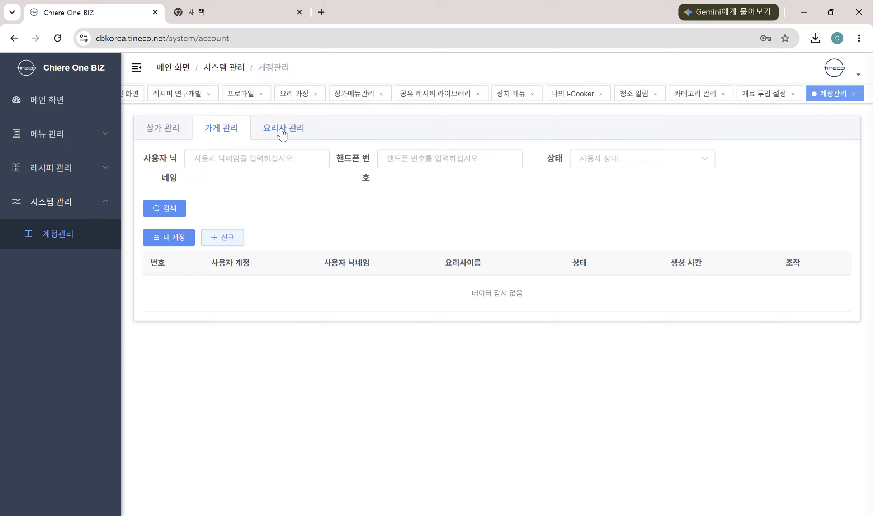
{"action": "left_click", "coordinate": [162, 131]}
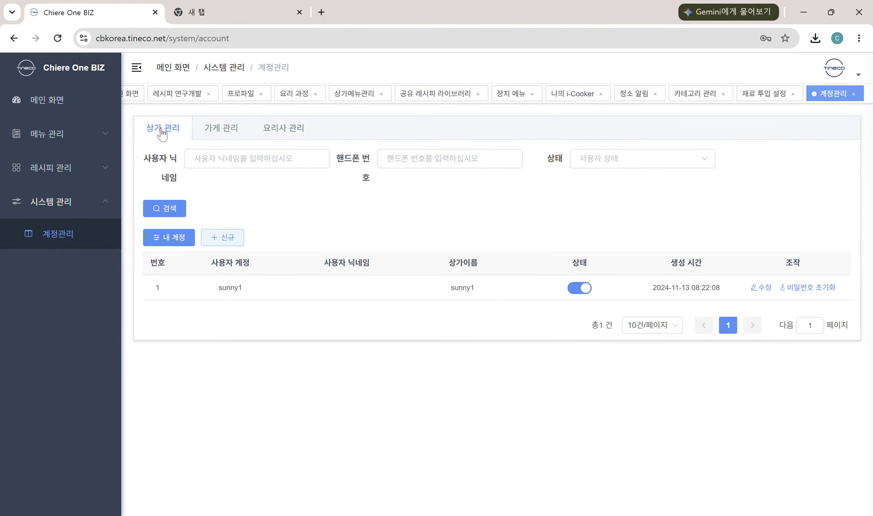
{"action": "left_click", "coordinate": [214, 130]}
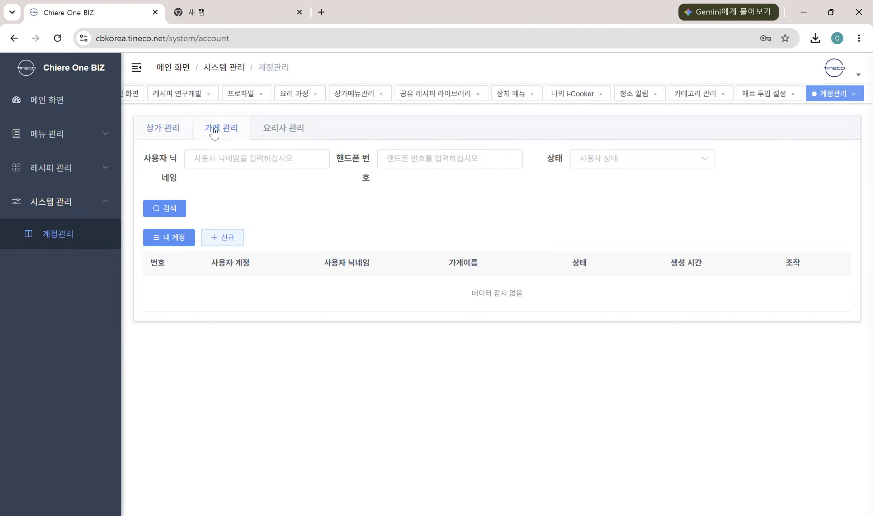
{"action": "left_click", "coordinate": [177, 134]}
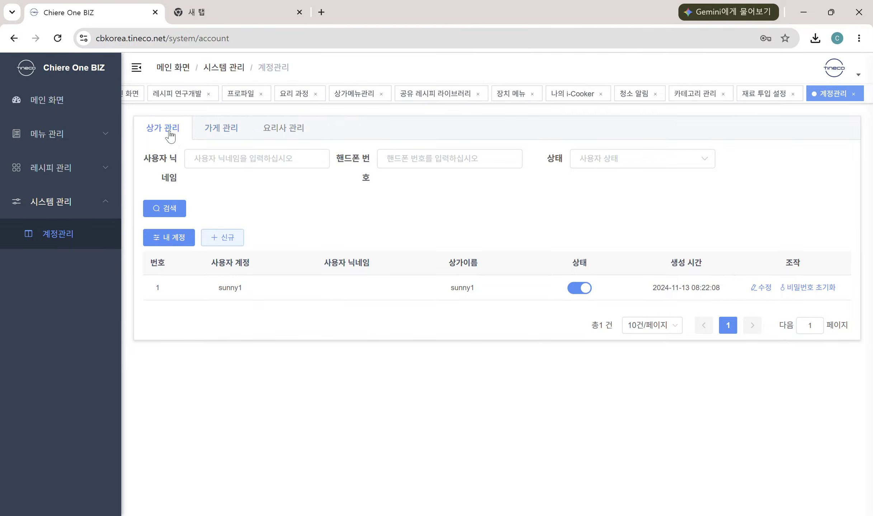
Review the fields of the new account form for 가게 관리 and close it without creating an account
{"action": "left_click", "coordinate": [215, 130]}
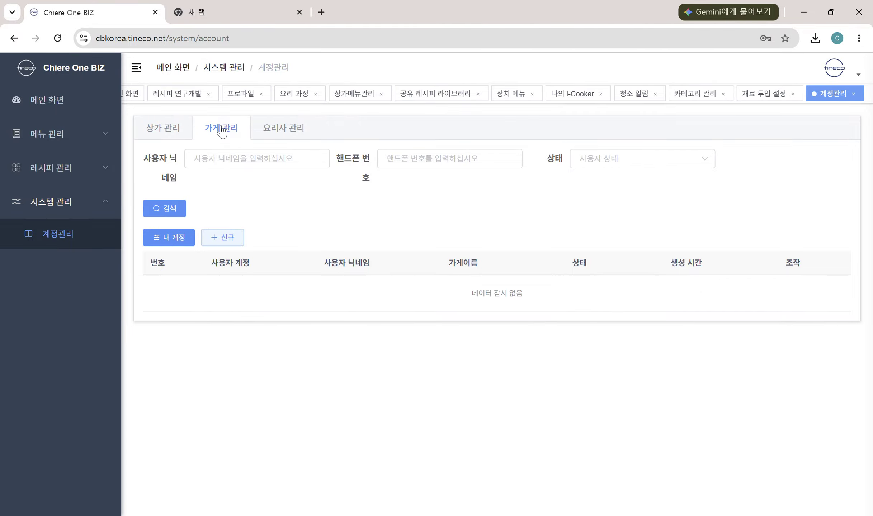
{"action": "left_click", "coordinate": [222, 237]}
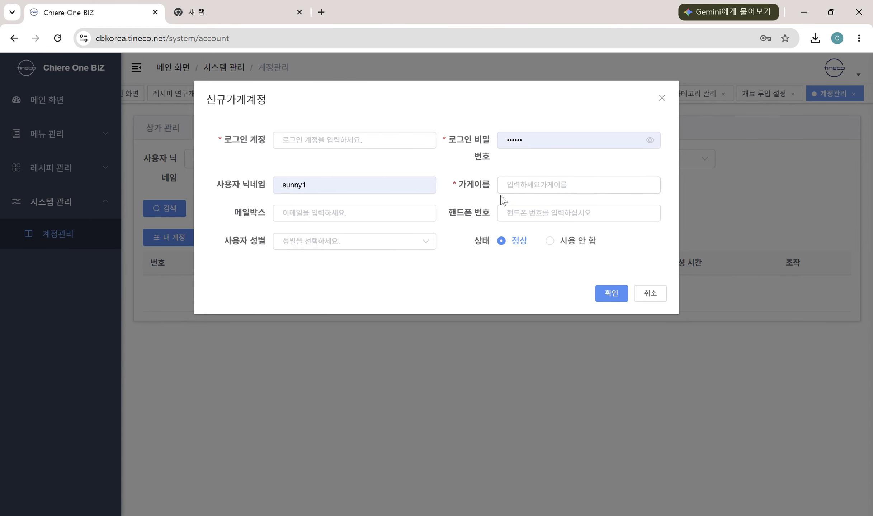
{"action": "left_click", "coordinate": [641, 301]}
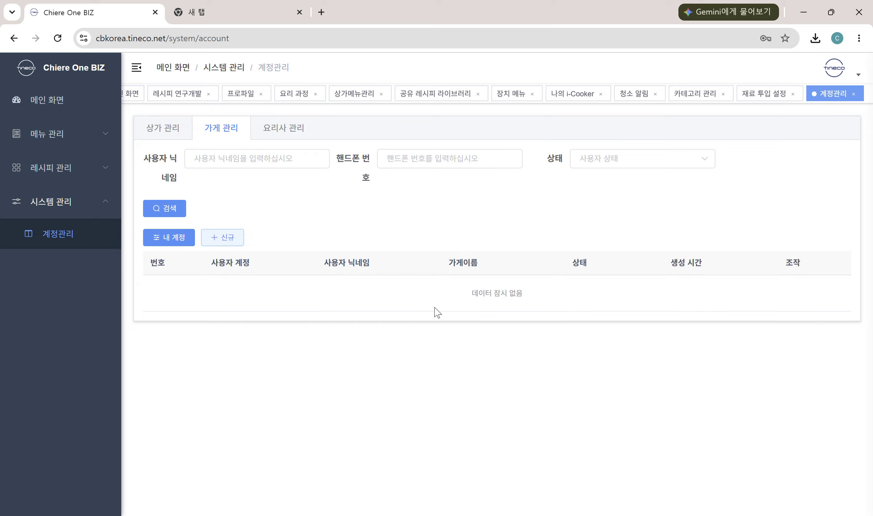
Compare the 요리사 관리, 상가 관리 and 가게 관리 account levels, and return to the 메인 화면 overview
{"action": "left_click", "coordinate": [283, 133]}
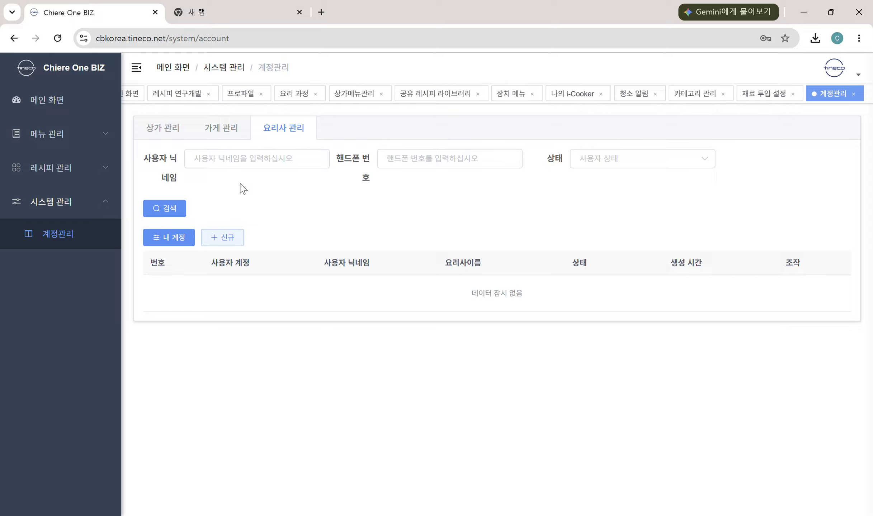
{"action": "left_click", "coordinate": [172, 130]}
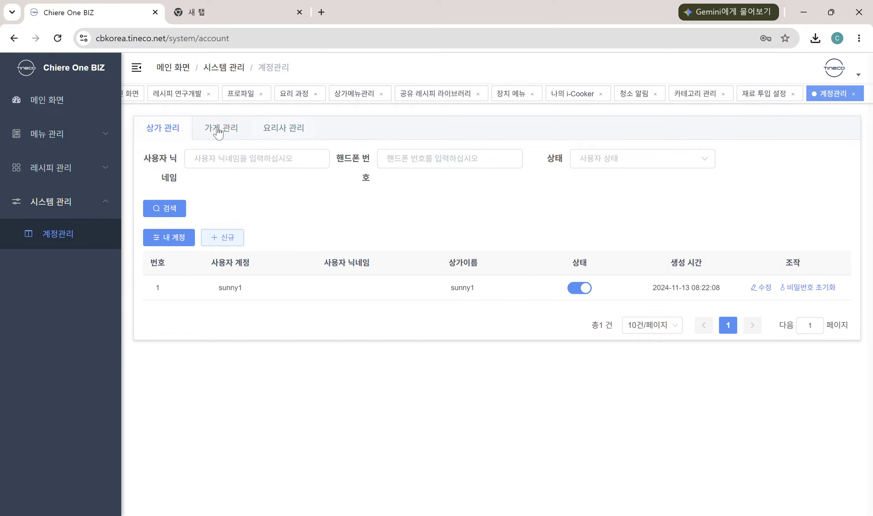
{"action": "left_click", "coordinate": [217, 132]}
{"action": "left_click", "coordinate": [165, 130]}
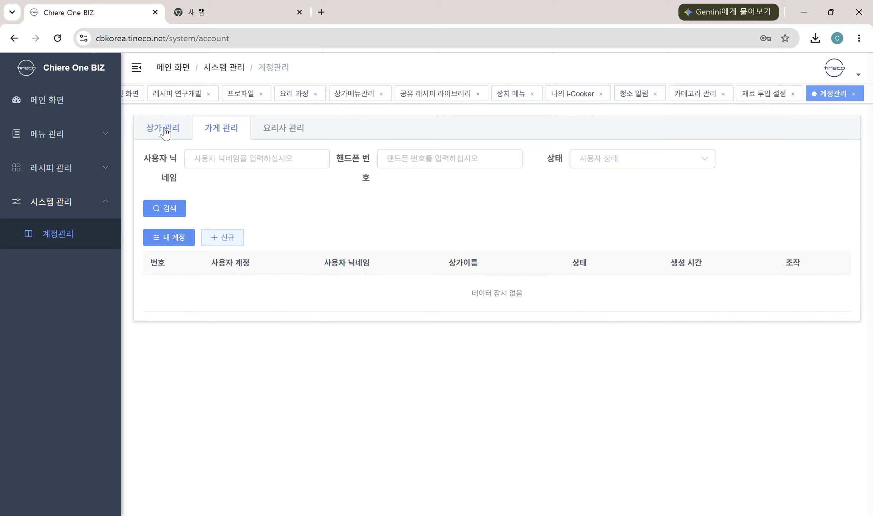
{"action": "left_click", "coordinate": [215, 131]}
{"action": "left_click", "coordinate": [169, 129]}
{"action": "left_click", "coordinate": [233, 127]}
{"action": "left_click", "coordinate": [177, 128]}
{"action": "left_click", "coordinate": [273, 129]}
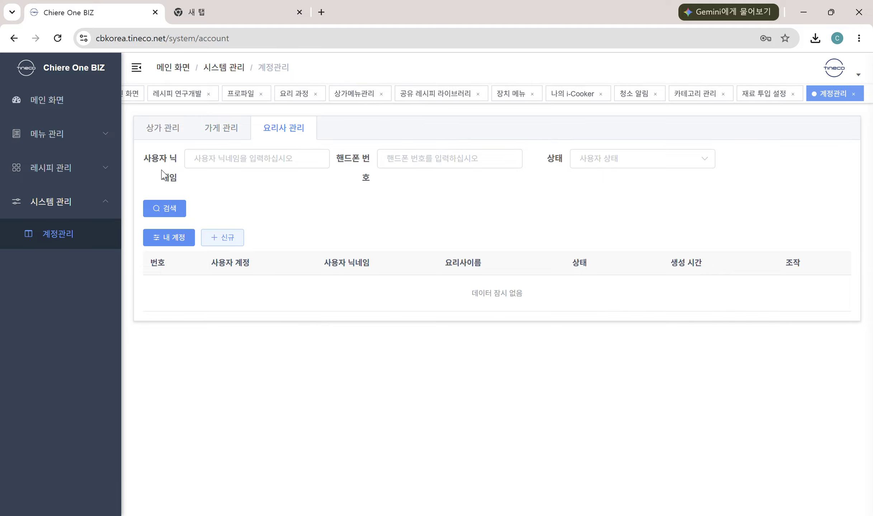
{"action": "left_click", "coordinate": [53, 108]}
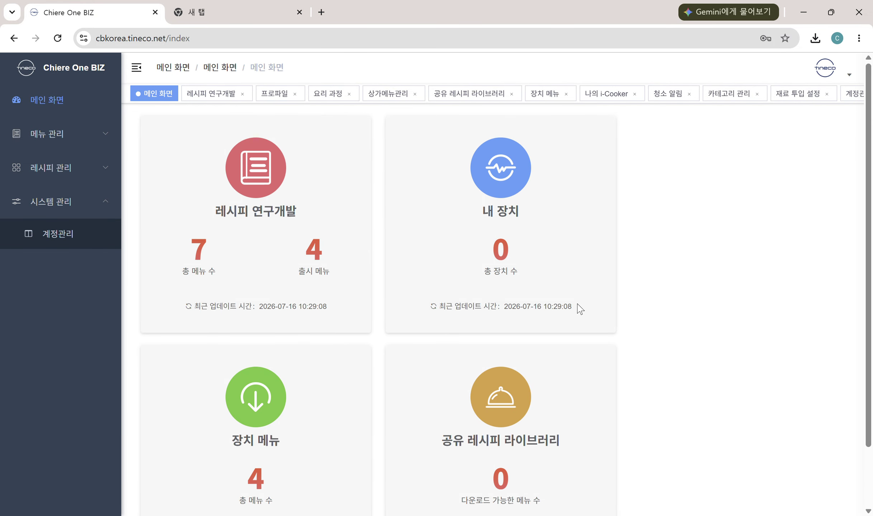